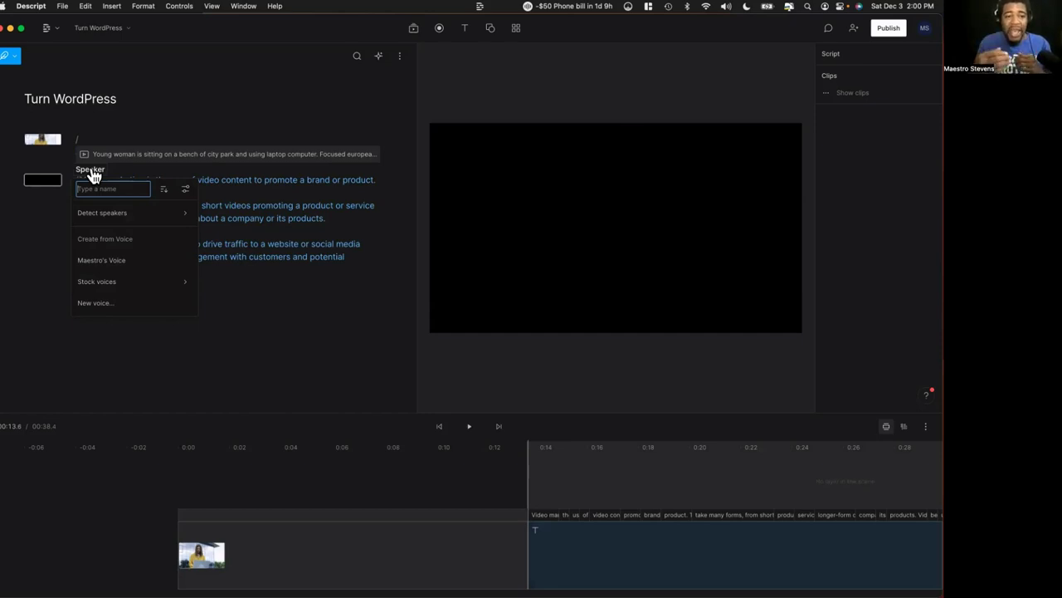
Step: Assign the presenter's own saved voice as speaker and merge the split paragraphs so it covers the whole video marketing script
{"action": "left_click", "coordinate": [251, 180]}
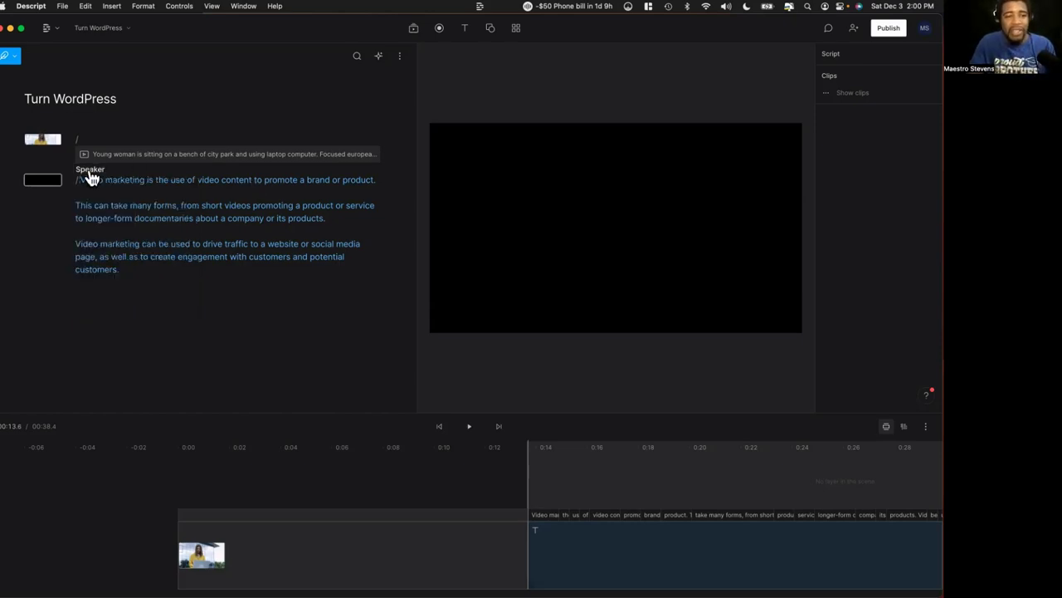
{"action": "left_click", "coordinate": [91, 174]}
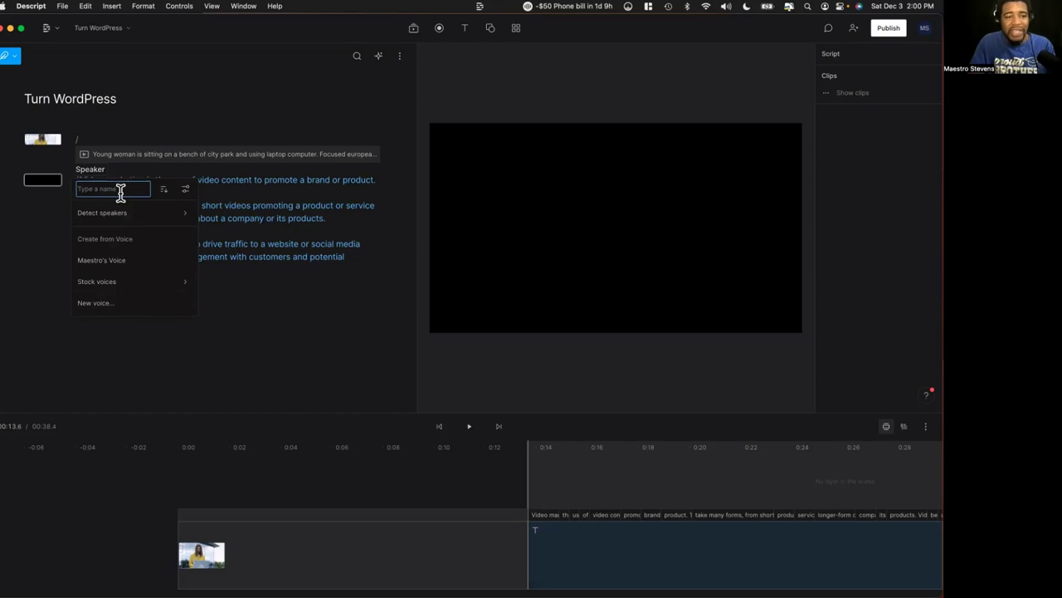
{"action": "left_click", "coordinate": [113, 264]}
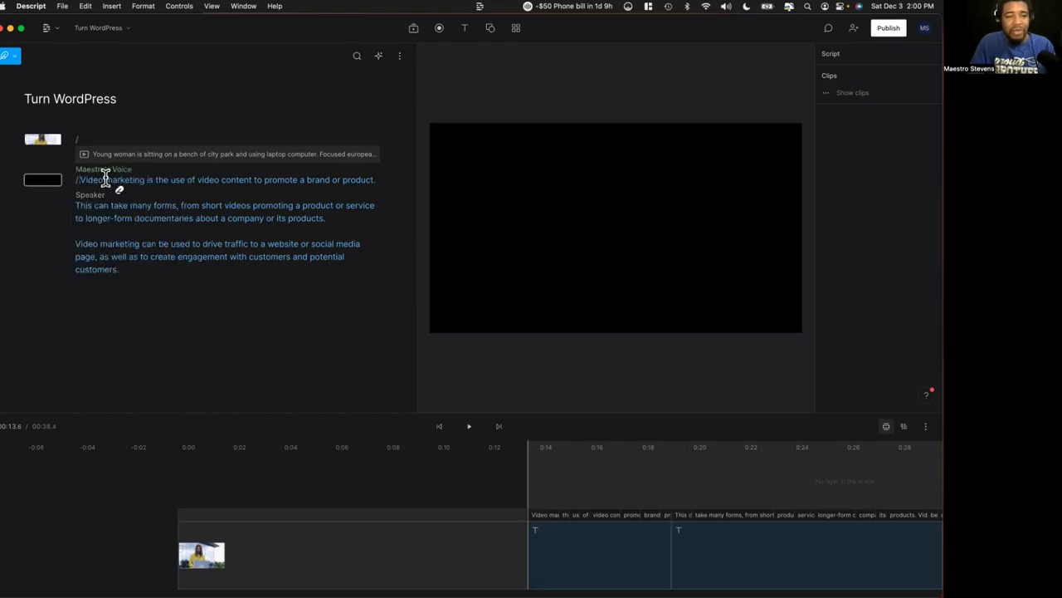
{"action": "key", "text": "BackSpace"}
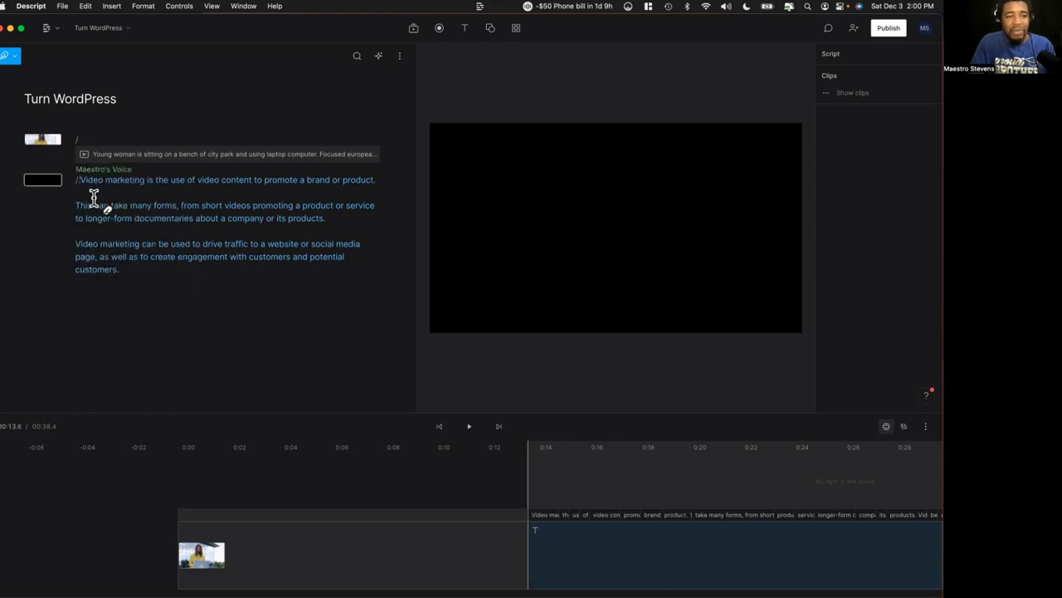
Step: Generate Overdub narration for all three paragraphs of the video marketing script
{"action": "left_click_drag", "start_coordinate": [121, 261], "coordinate": [78, 171]}
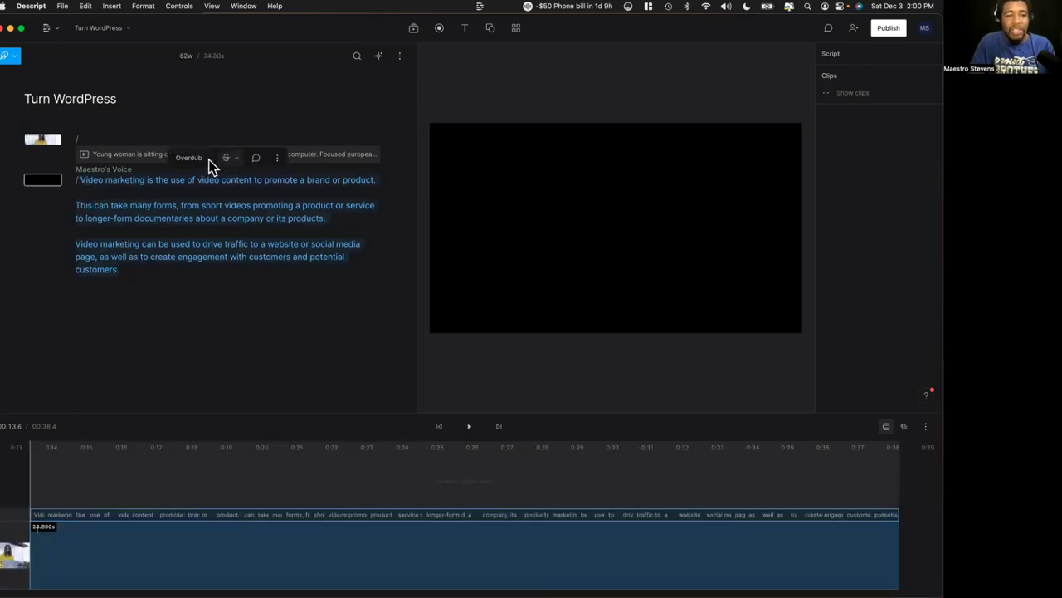
{"action": "left_click", "coordinate": [189, 158]}
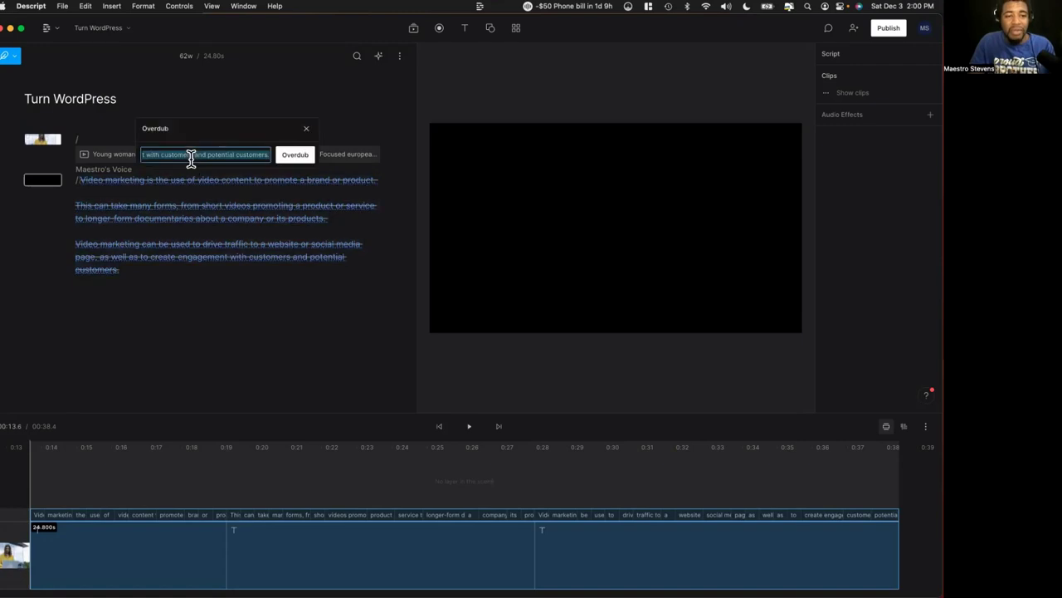
{"action": "left_click", "coordinate": [304, 161]}
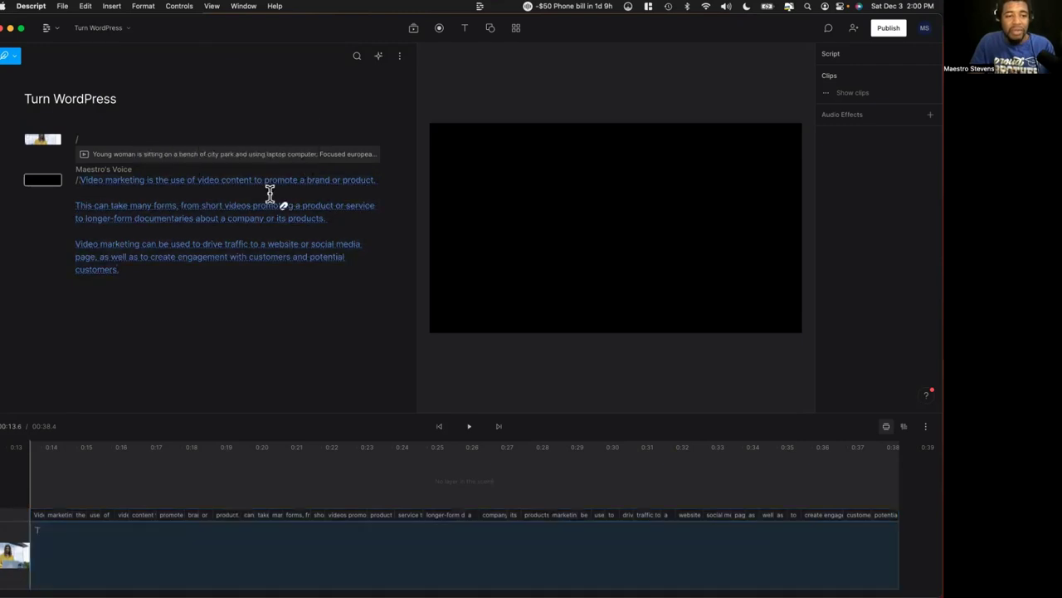
{"action": "left_click", "coordinate": [96, 170]}
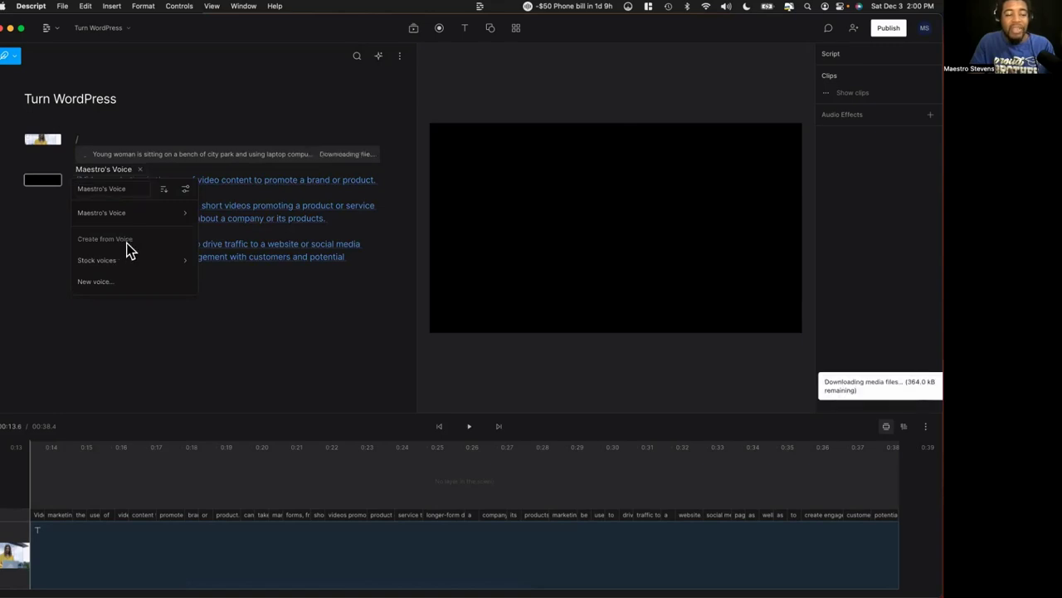
{"action": "left_click", "coordinate": [244, 268]}
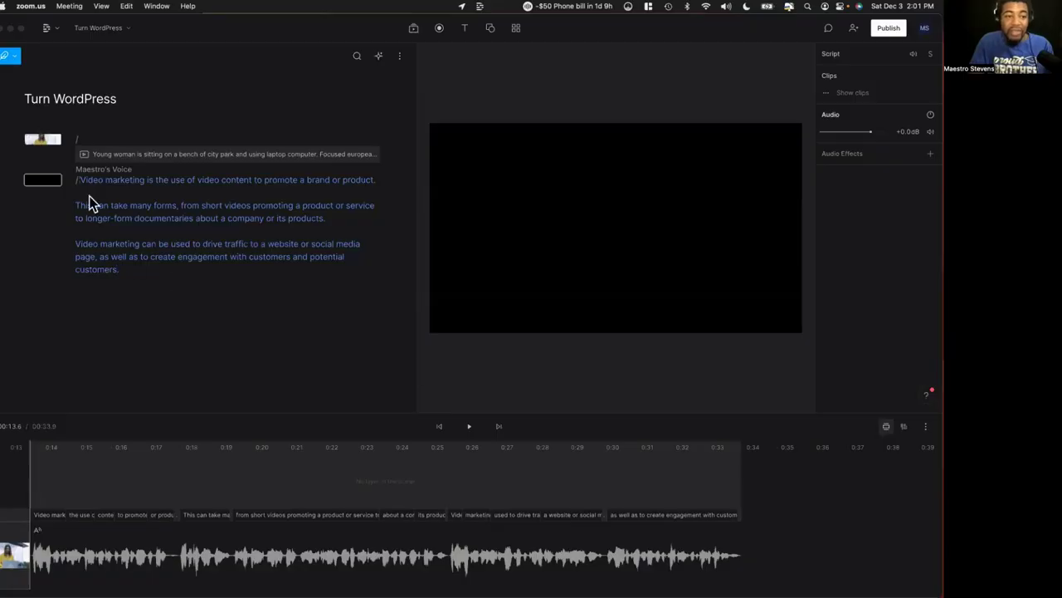
Step: Play the overdubbed narration from the start of the second scene to check how it sounds
{"action": "left_click", "coordinate": [78, 180]}
{"action": "left_click", "coordinate": [80, 180]}
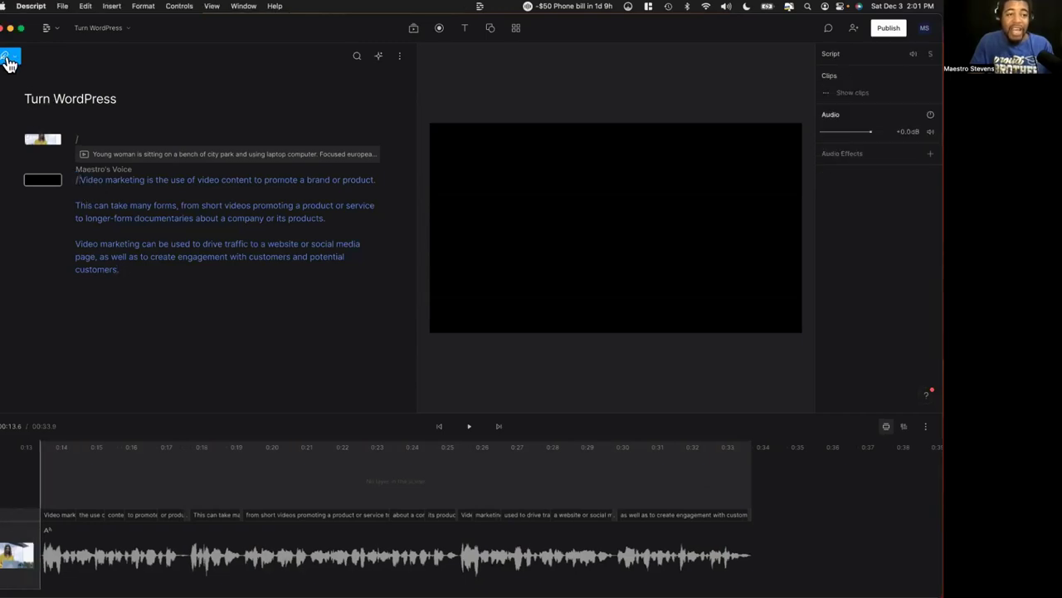
{"action": "key", "text": "space"}
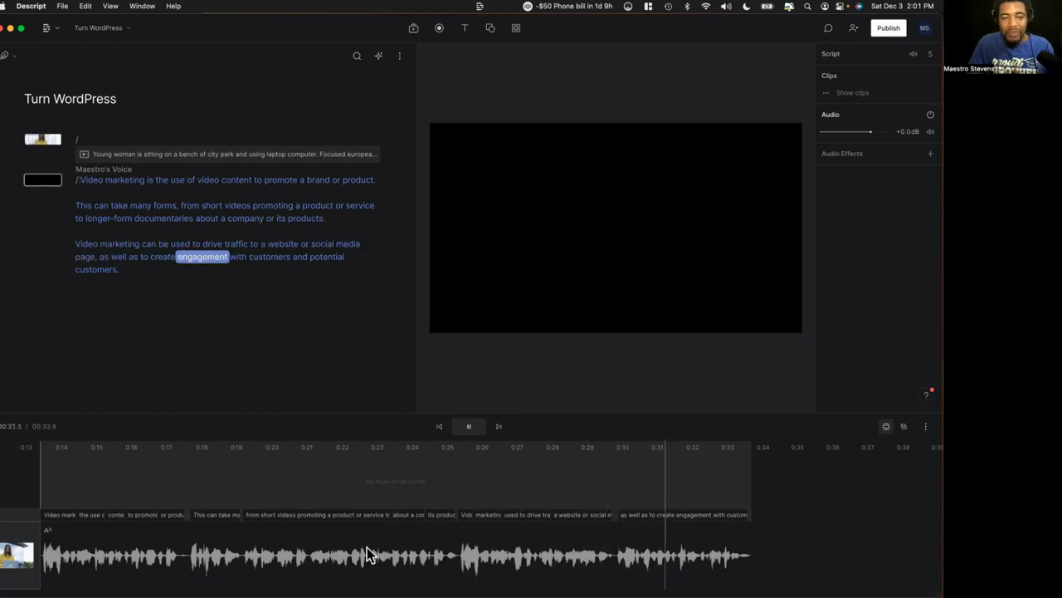
{"action": "left_click", "coordinate": [469, 426]}
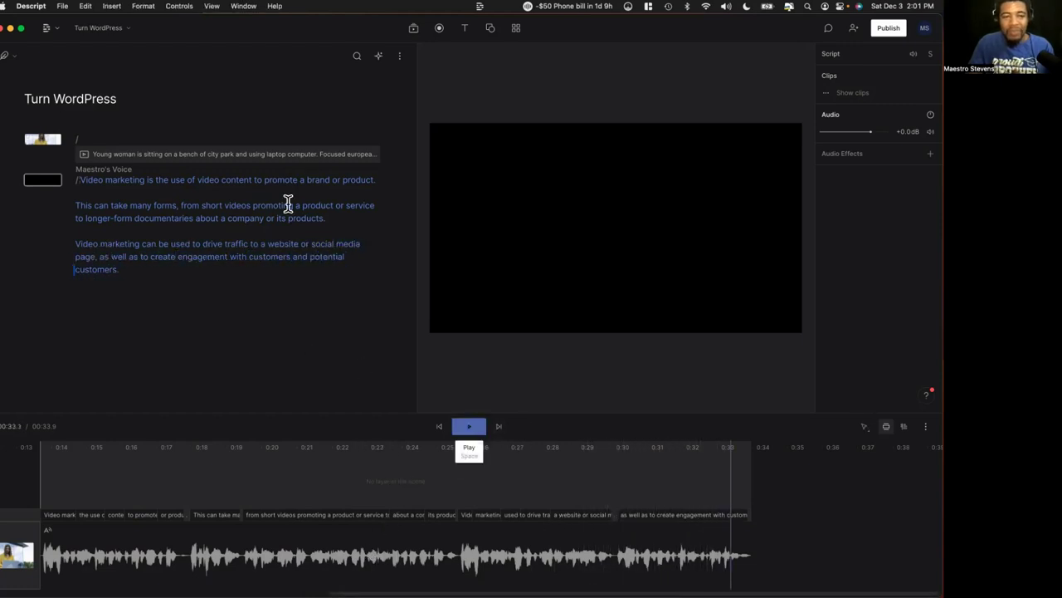
Step: Search the stock videos for "dancing" and add the clip of three women dancing in an alley to the second scene
{"action": "left_click", "coordinate": [412, 27]}
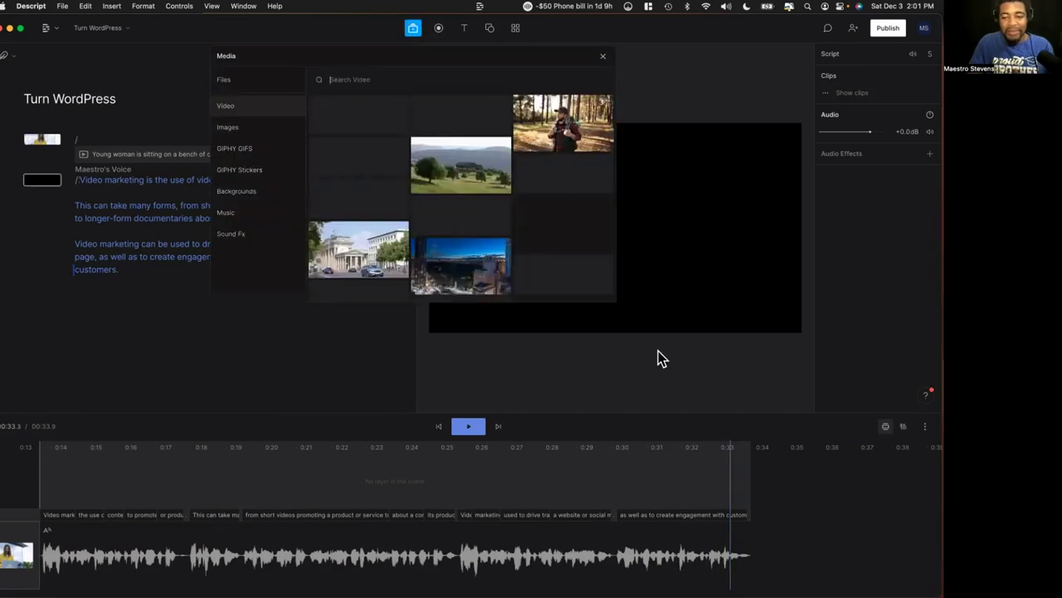
{"action": "scroll", "coordinate": [511, 183], "scroll_direction": "down", "scroll_amount": 2}
{"action": "scroll", "coordinate": [498, 158], "scroll_direction": "up", "scroll_amount": 2}
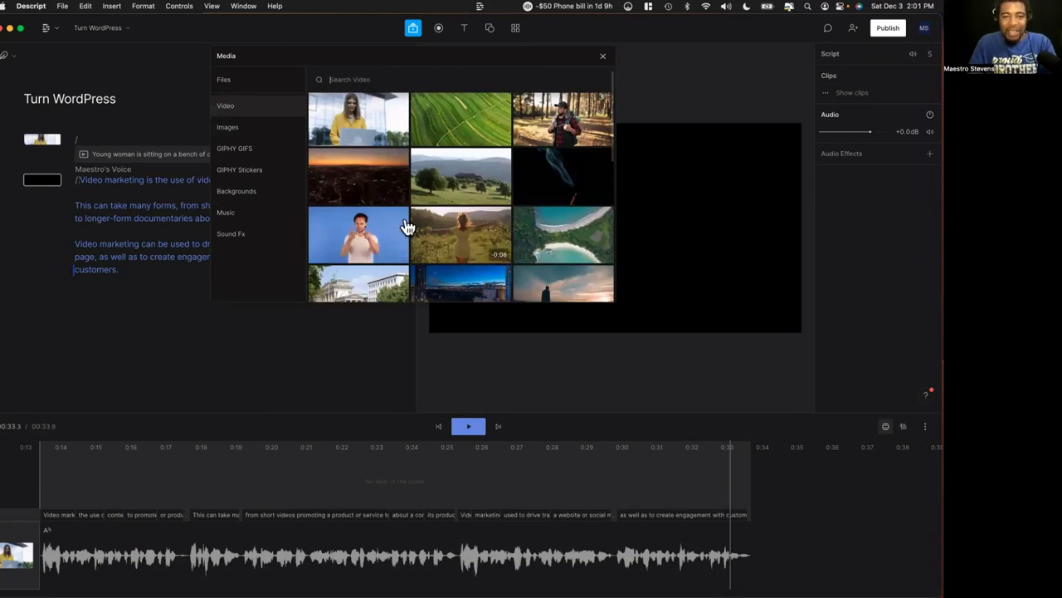
{"action": "scroll", "coordinate": [477, 231], "scroll_direction": "down", "scroll_amount": 3}
{"action": "left_click", "coordinate": [358, 79]}
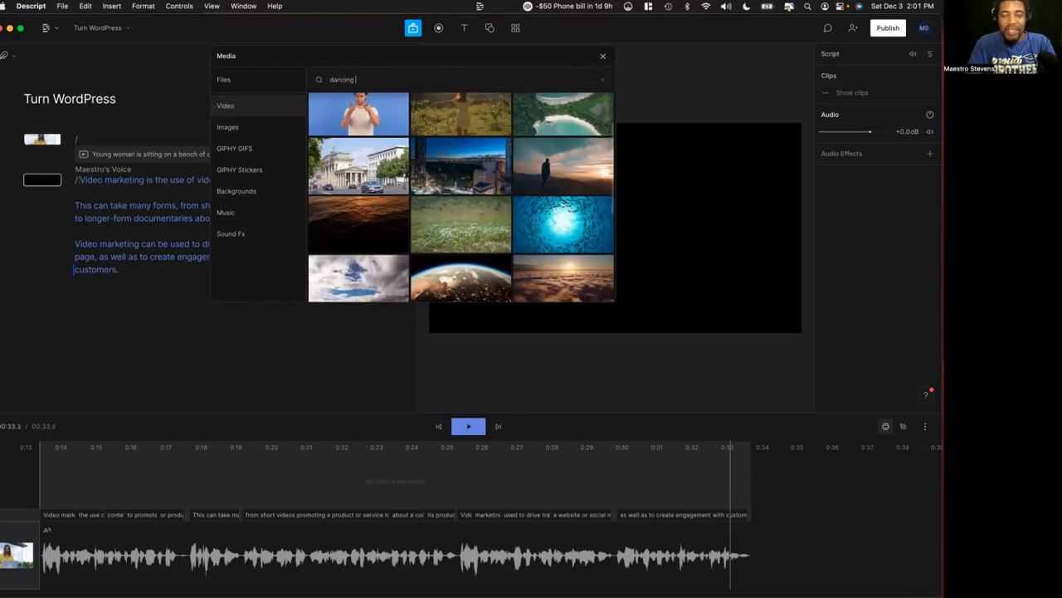
{"action": "key", "text": "Return"}
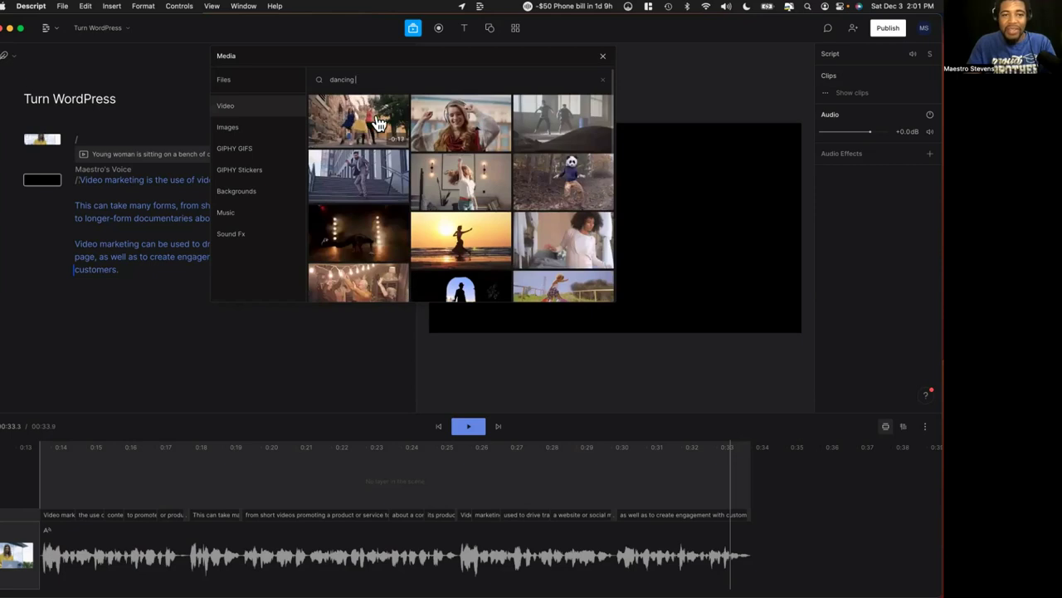
{"action": "left_click_drag", "start_coordinate": [378, 123], "coordinate": [42, 188]}
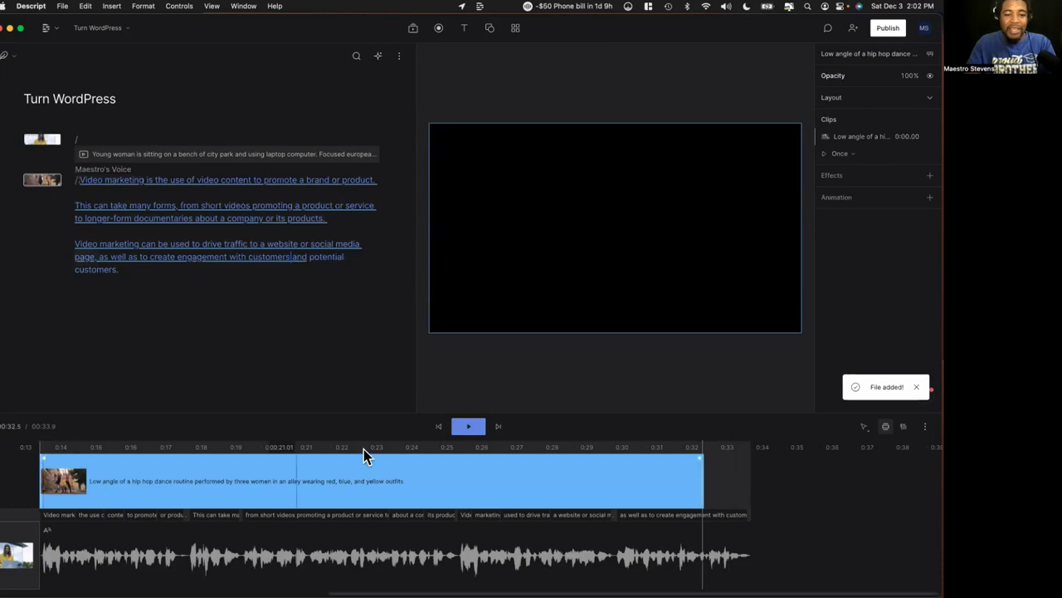
Step: Preview the start of the composition and the second scene with the dance clip and narration
{"action": "left_click", "coordinate": [438, 426]}
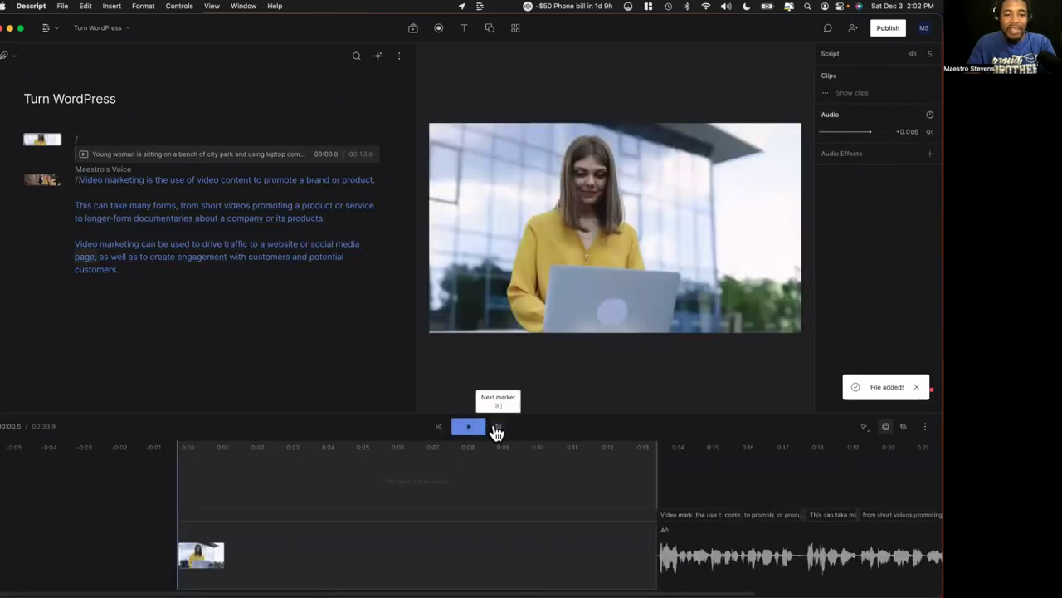
{"action": "left_click", "coordinate": [476, 428]}
{"action": "left_click", "coordinate": [468, 425]}
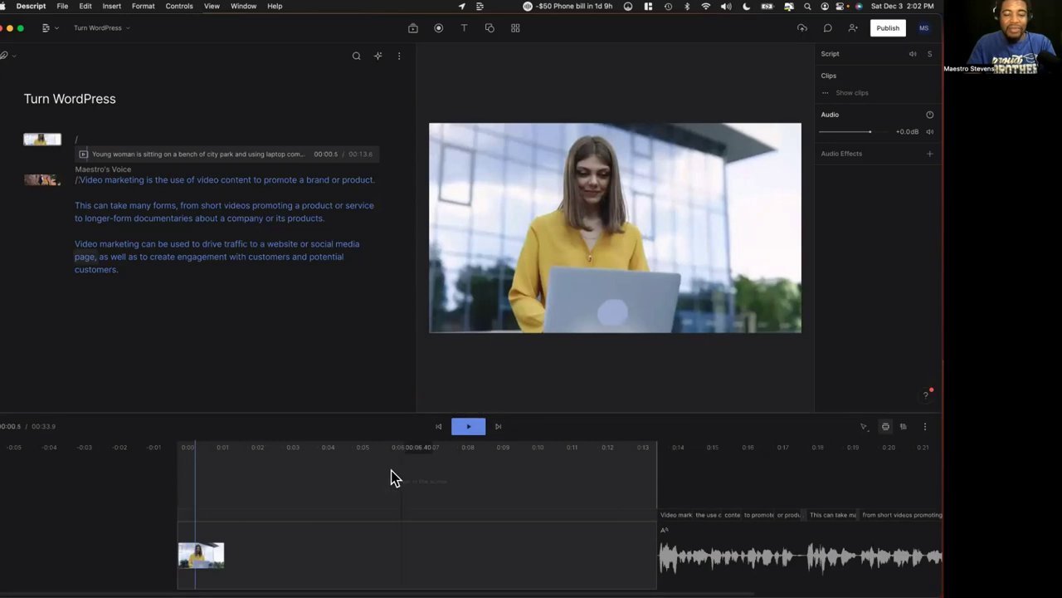
{"action": "scroll", "coordinate": [391, 476], "scroll_direction": "down", "scroll_amount": 5}
{"action": "left_click", "coordinate": [497, 466]}
{"action": "key", "text": "space"}
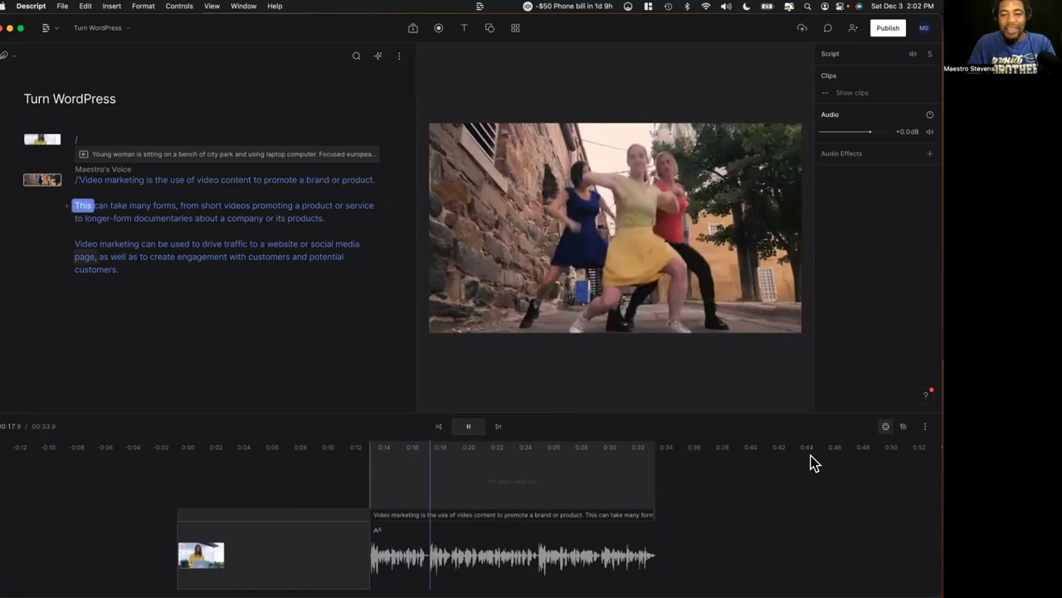
{"action": "key", "text": "space"}
{"action": "left_click", "coordinate": [486, 168]}
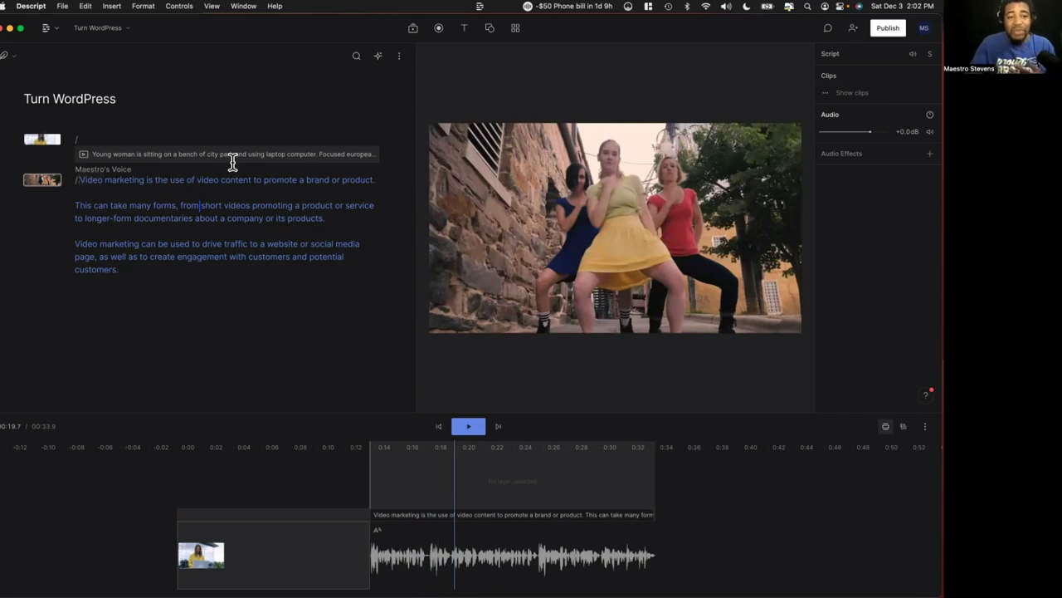
Step: Switch to script writing and delete the closing words of the last paragraph so it ends with "customers an"
{"action": "left_click", "coordinate": [12, 56]}
{"action": "left_click", "coordinate": [25, 103]}
{"action": "left_click_drag", "start_coordinate": [119, 271], "coordinate": [68, 278]}
{"action": "key", "text": "BackSpace"}
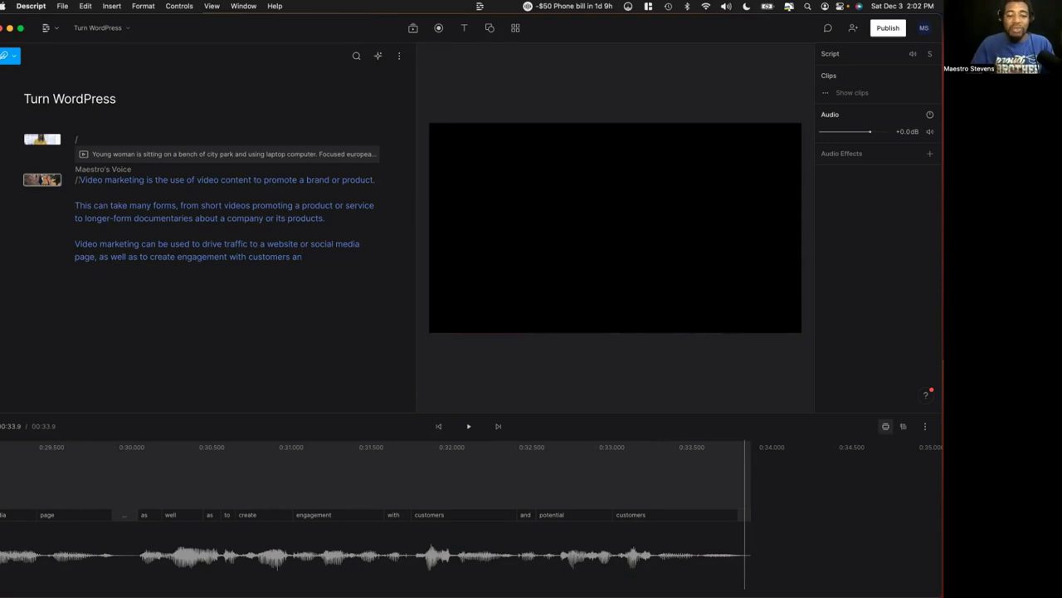
{"action": "scroll", "coordinate": [533, 473], "scroll_direction": "down", "scroll_amount": 2}
{"action": "scroll", "coordinate": [552, 490], "scroll_direction": "down", "scroll_amount": 2}
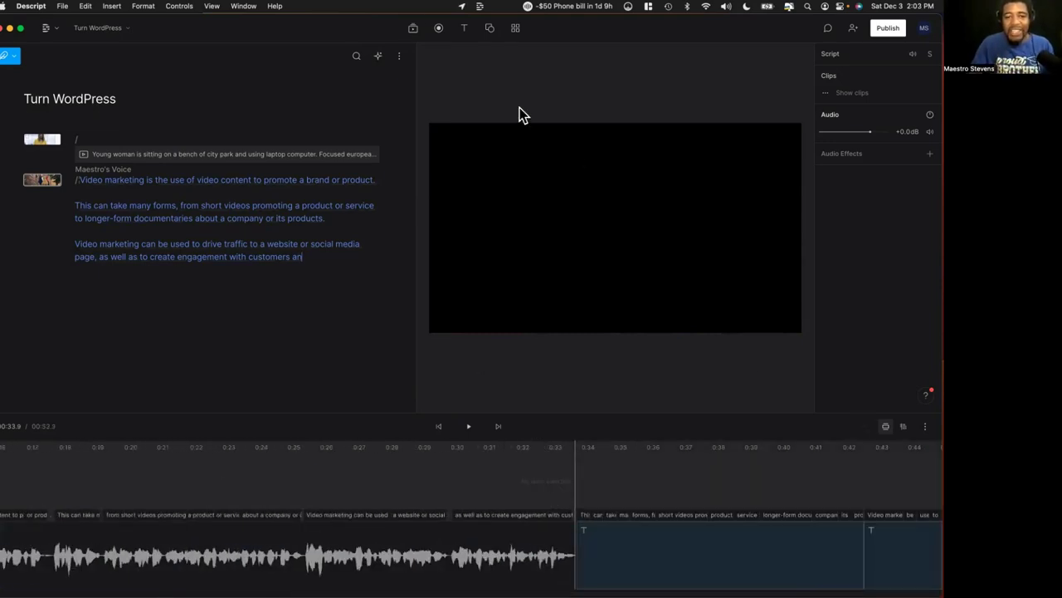
Step: Add a new scene at the end of the script and place the "dancing" stock photo of a party crowd with raised hands in it
{"action": "left_click", "coordinate": [412, 28]}
{"action": "left_click", "coordinate": [231, 127]}
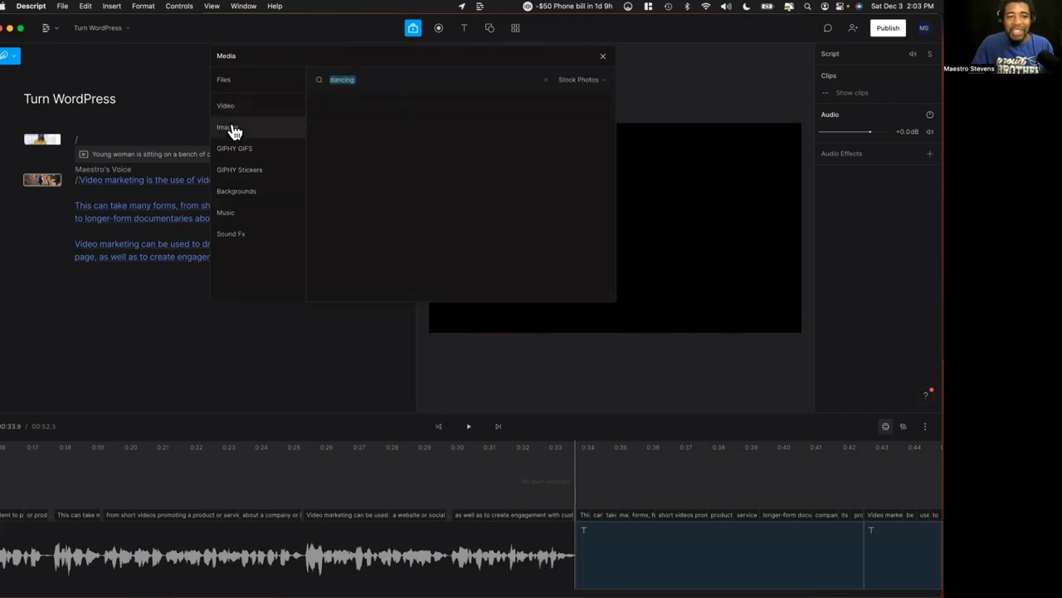
{"action": "left_click_drag", "start_coordinate": [516, 203], "coordinate": [58, 292]}
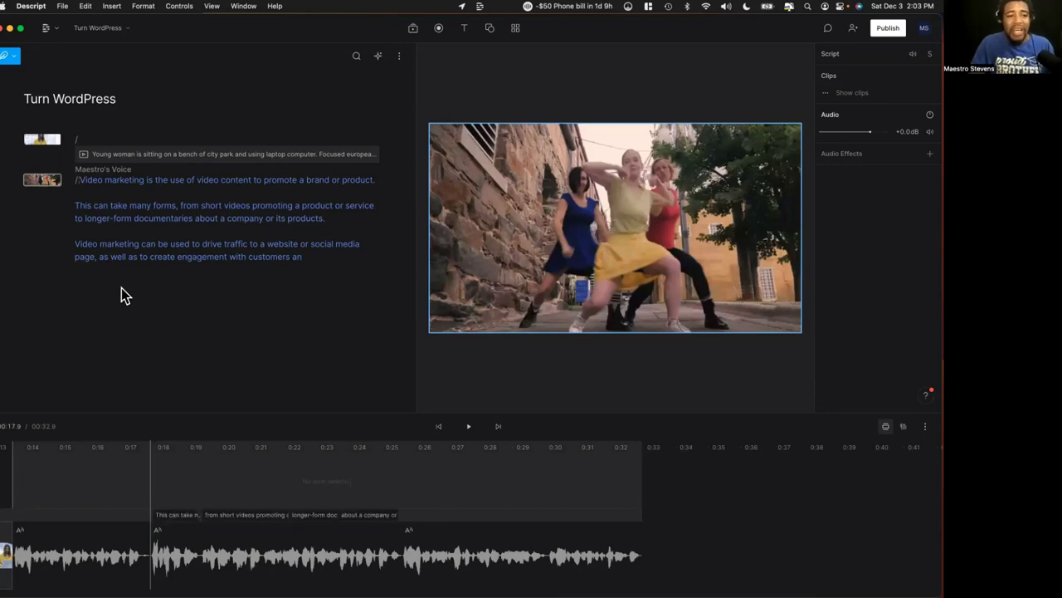
{"action": "left_click", "coordinate": [42, 282]}
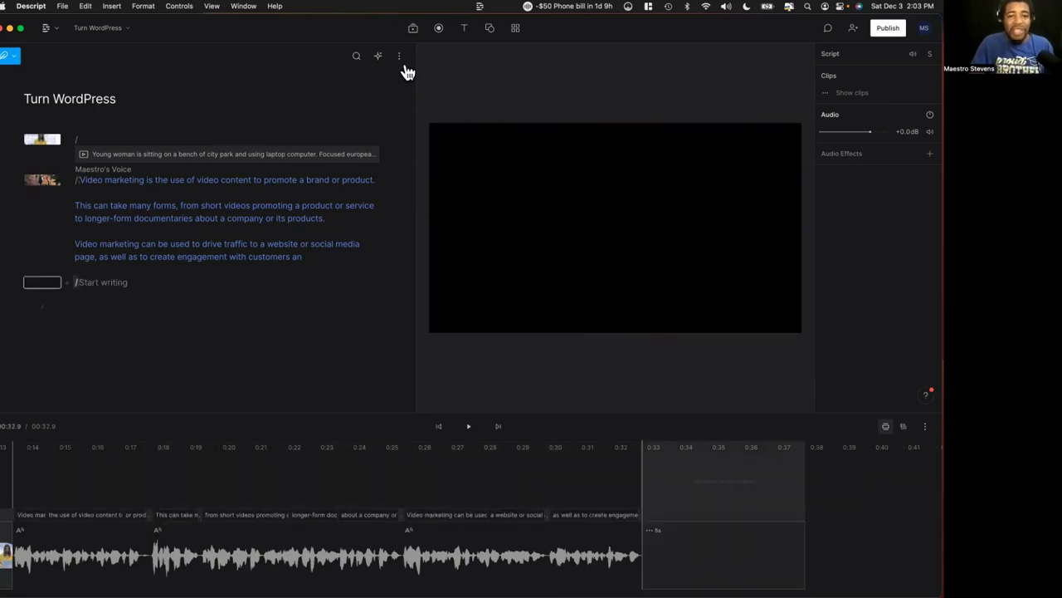
{"action": "left_click", "coordinate": [413, 27]}
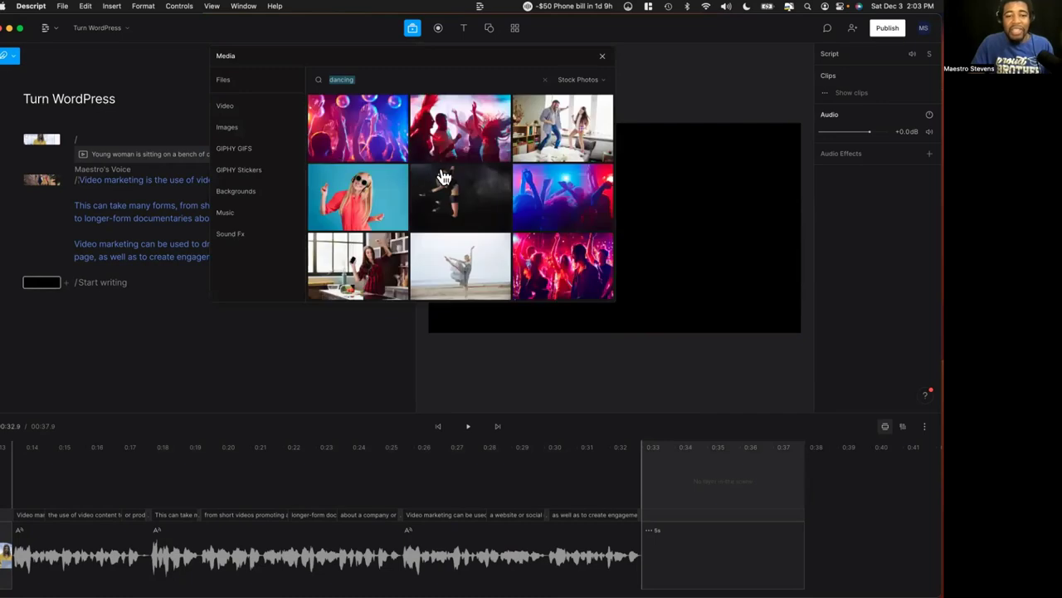
{"action": "left_click_drag", "start_coordinate": [573, 203], "coordinate": [38, 291]}
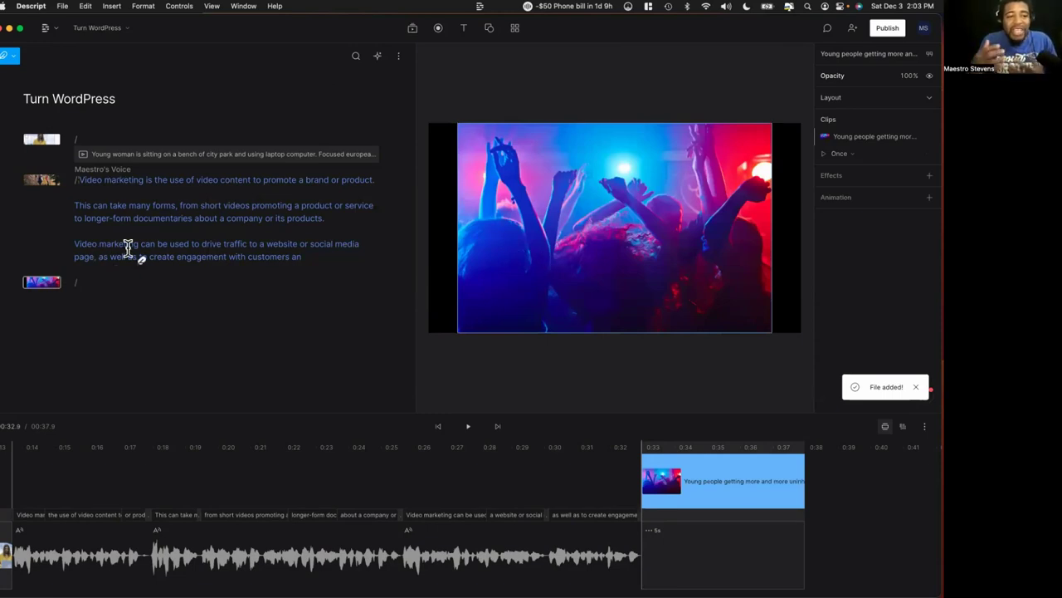
Step: Examine the video export's save dialog, the available export formats and the web link publishing options without saving a file
{"action": "left_click", "coordinate": [887, 27]}
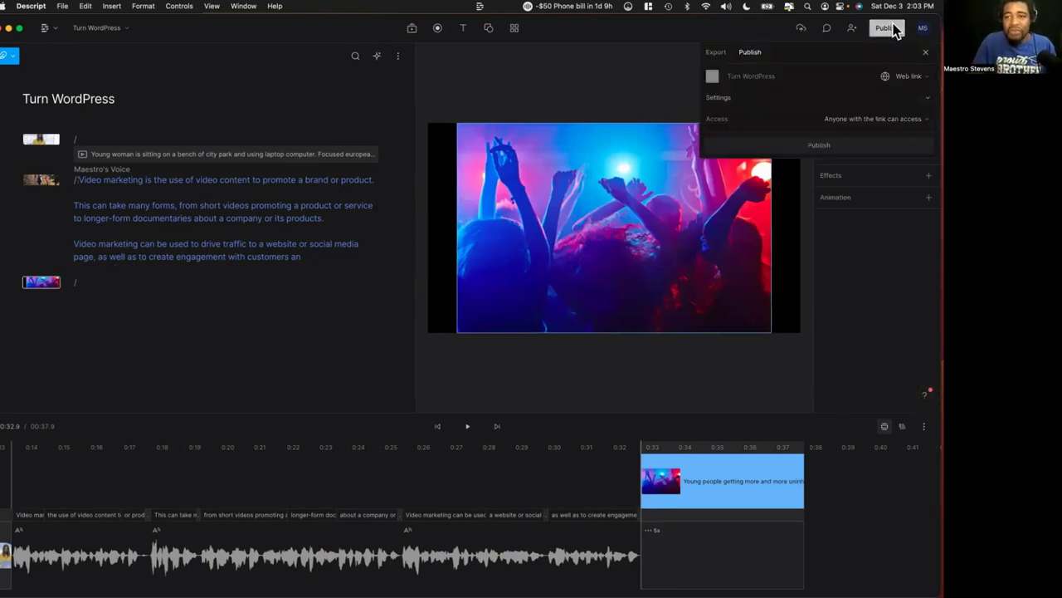
{"action": "left_click", "coordinate": [716, 52]}
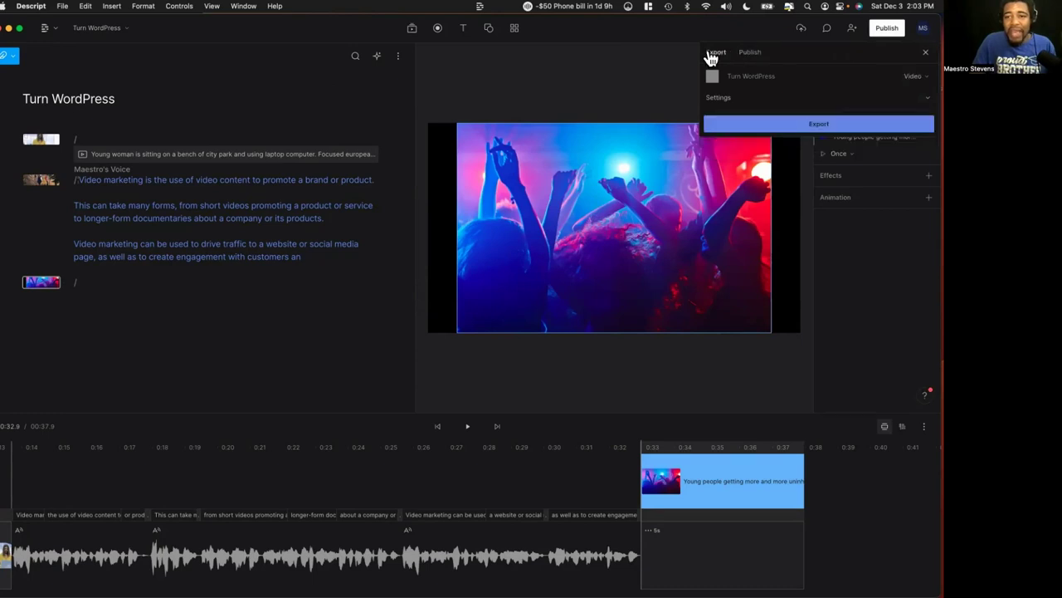
{"action": "left_click", "coordinate": [838, 124]}
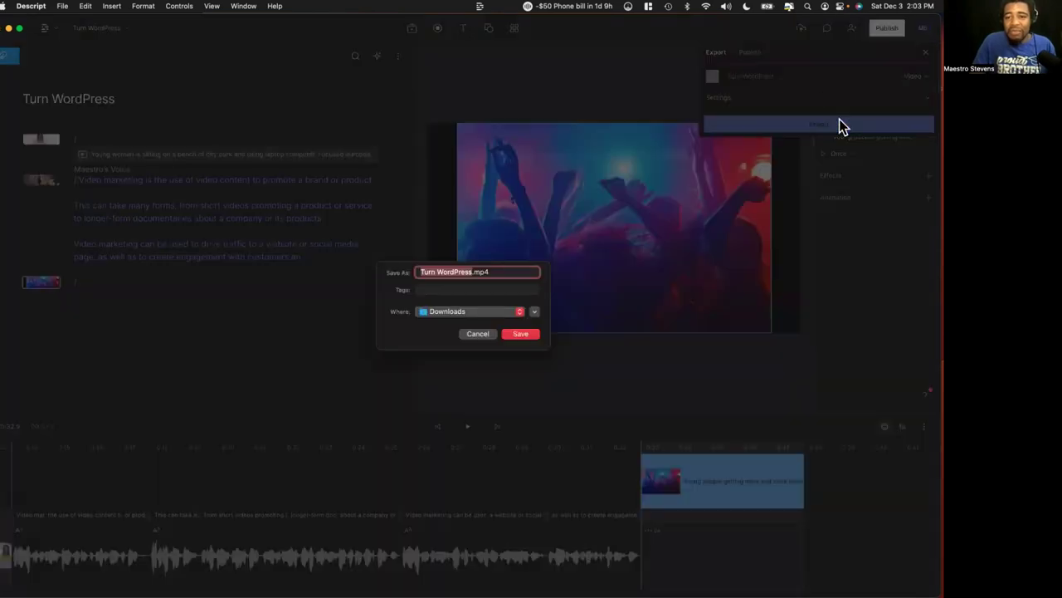
{"action": "left_click", "coordinate": [480, 333]}
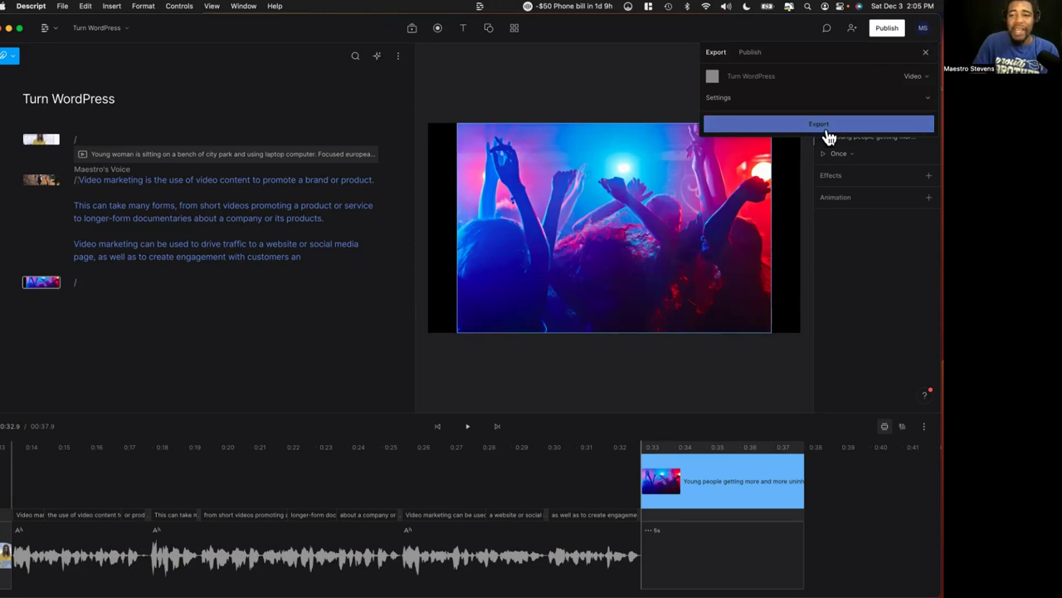
{"action": "left_click", "coordinate": [919, 77]}
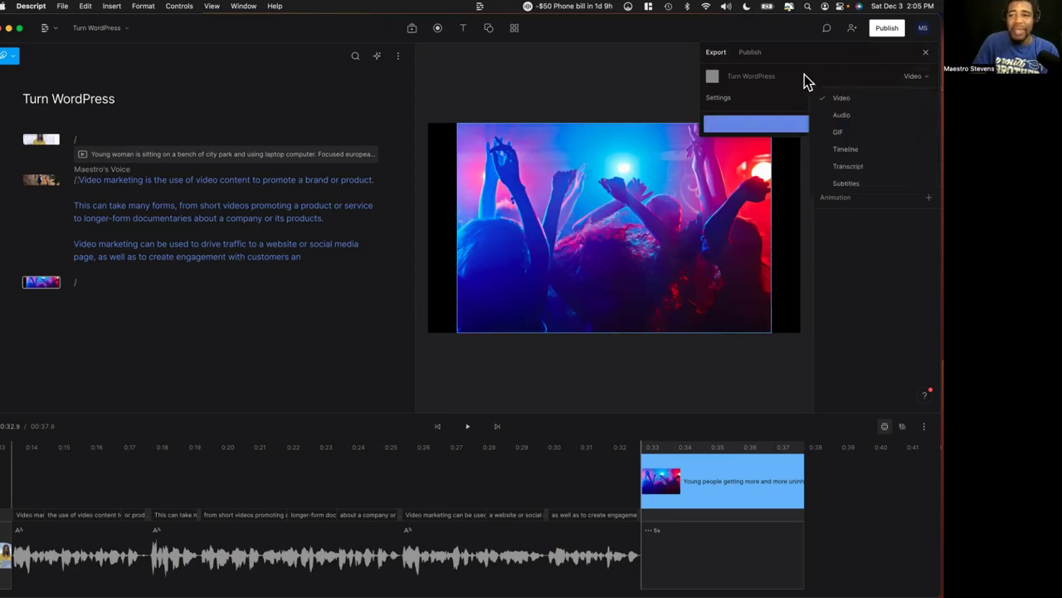
{"action": "left_click", "coordinate": [778, 77]}
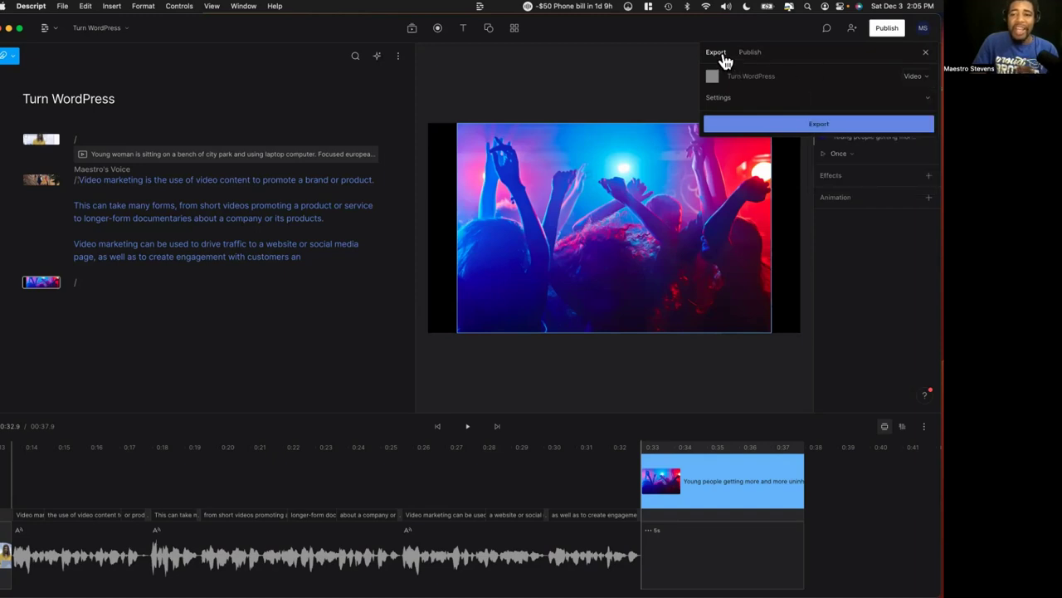
{"action": "left_click", "coordinate": [758, 58]}
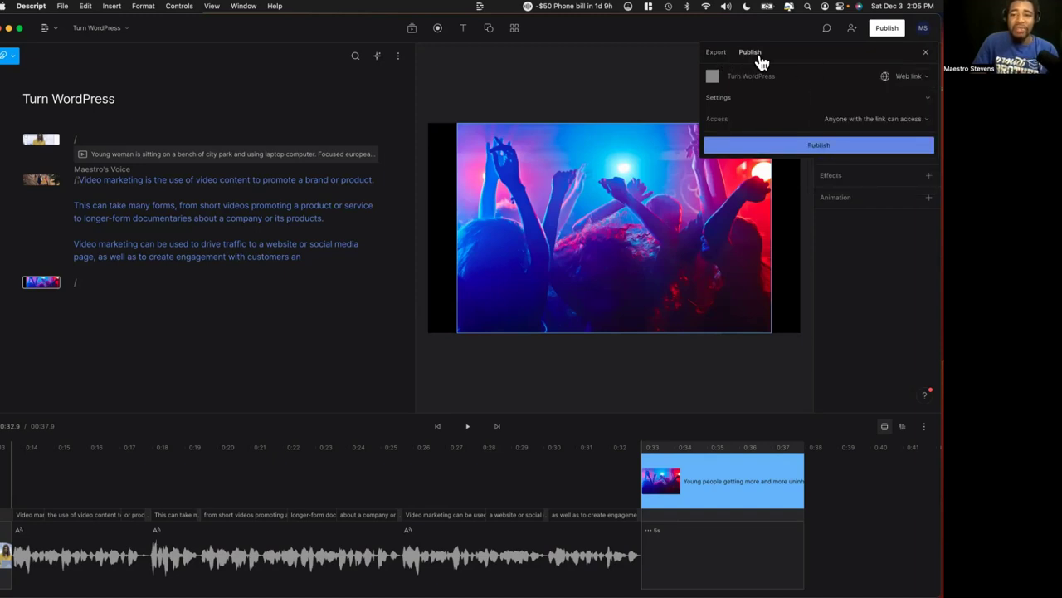
Step: Review the web link publishing options and return to the video export options without publishing
{"action": "left_click", "coordinate": [767, 142]}
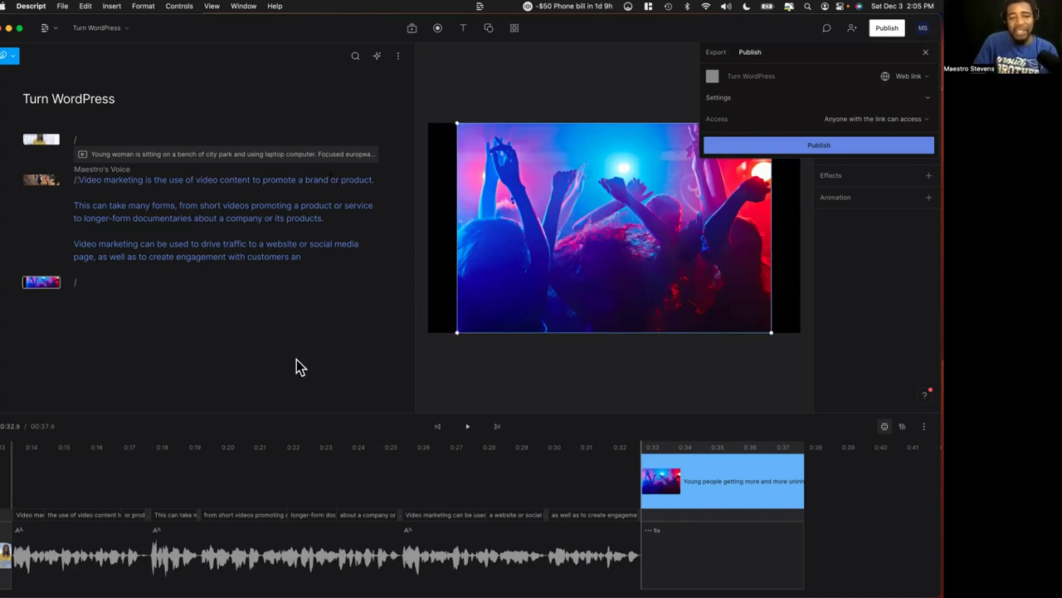
{"action": "left_click", "coordinate": [824, 147]}
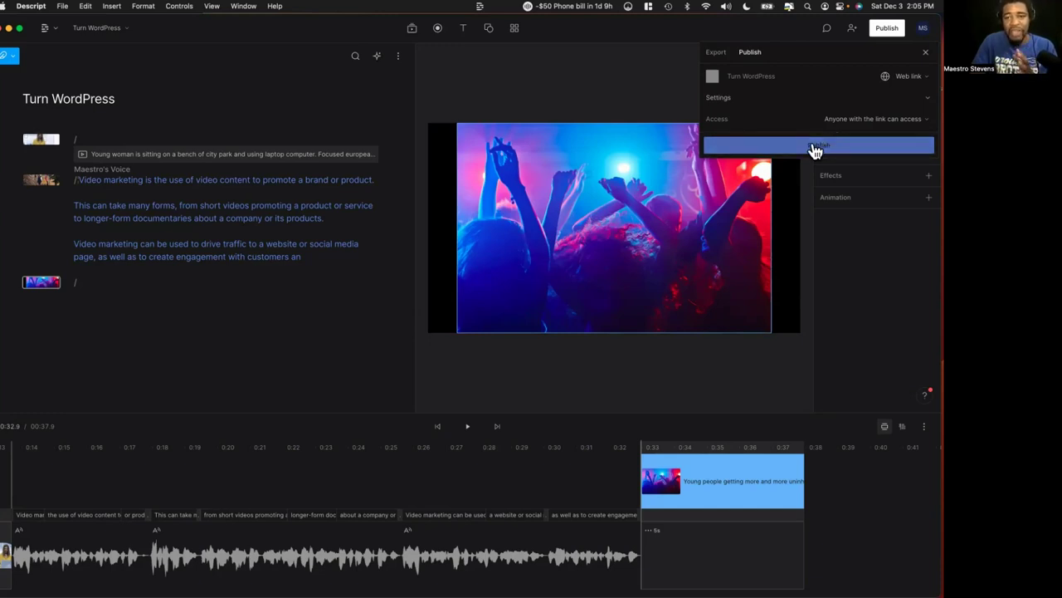
{"action": "left_click", "coordinate": [716, 51]}
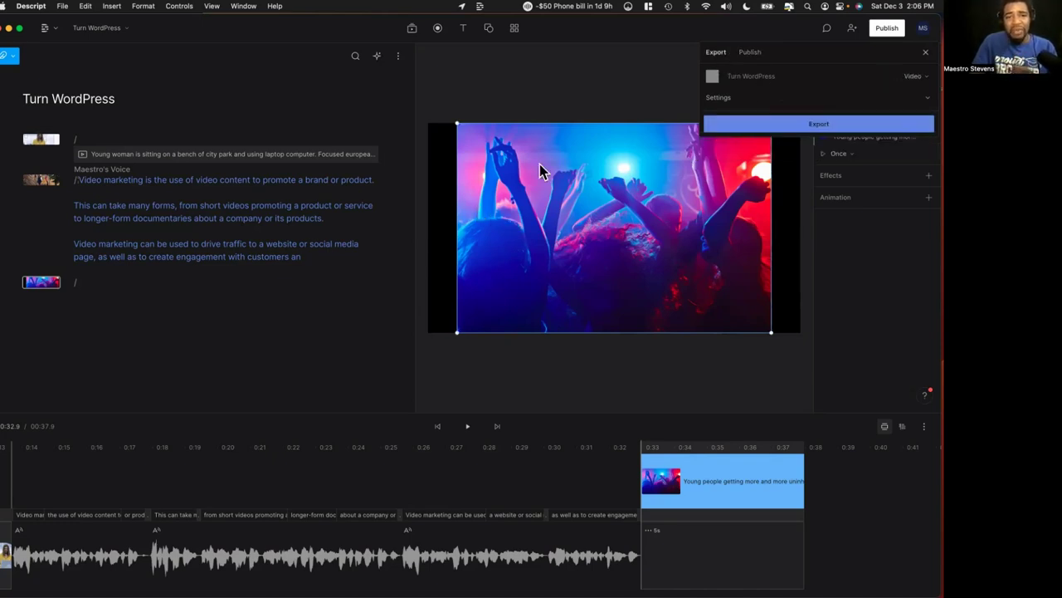
Step: Open the recorder and compare its Screen and Camera recording modes
{"action": "left_click", "coordinate": [437, 28]}
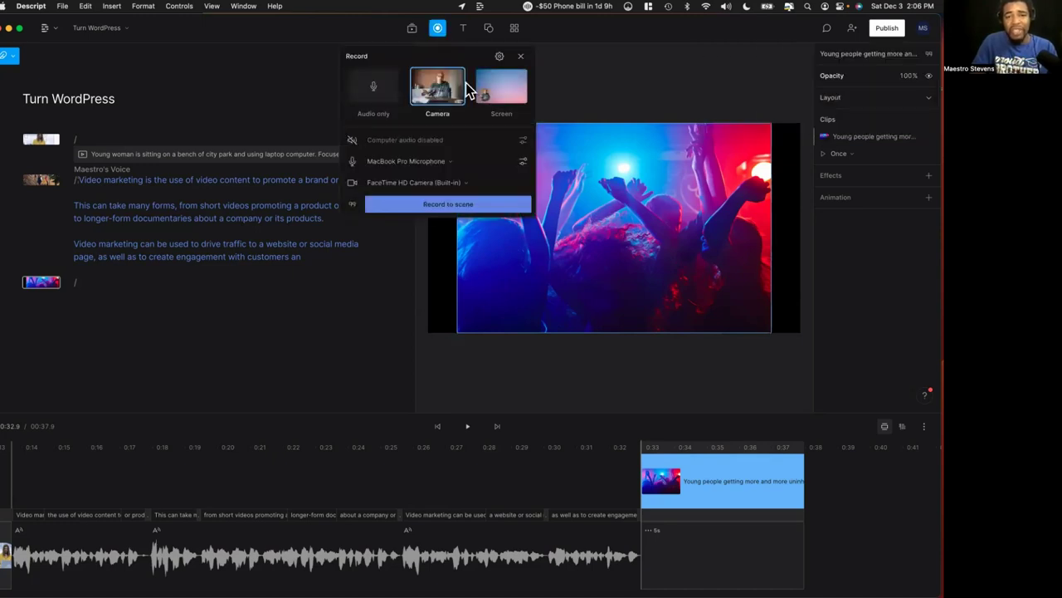
{"action": "left_click", "coordinate": [499, 88]}
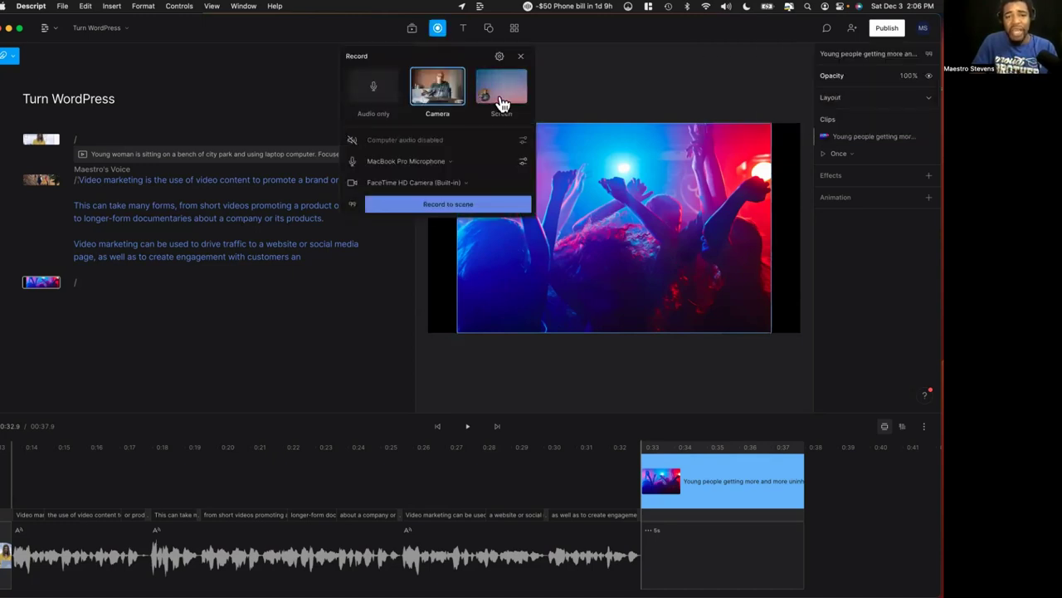
{"action": "left_click", "coordinate": [440, 96]}
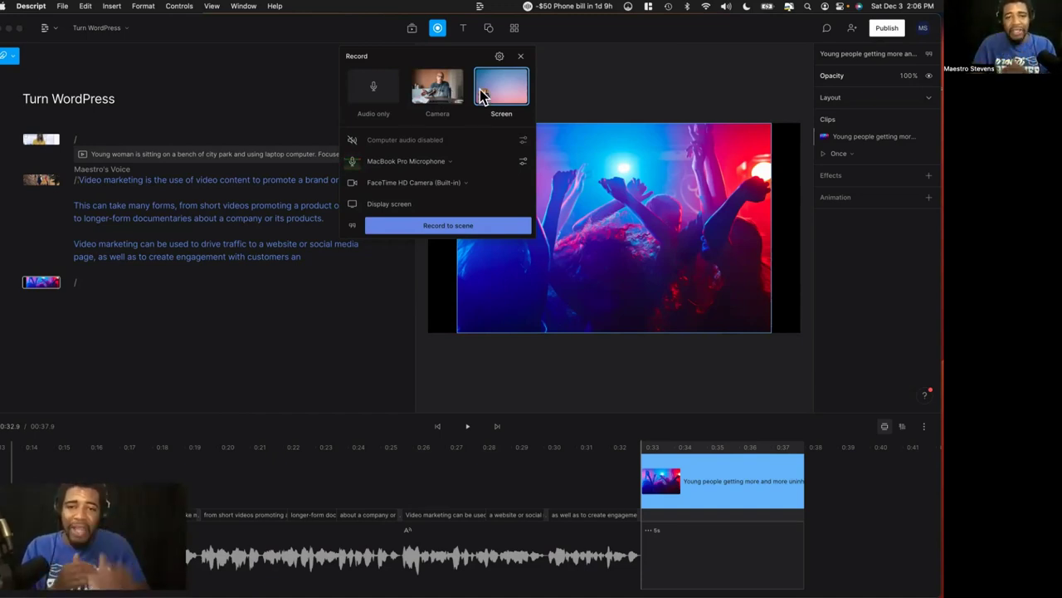
{"action": "left_click", "coordinate": [437, 90]}
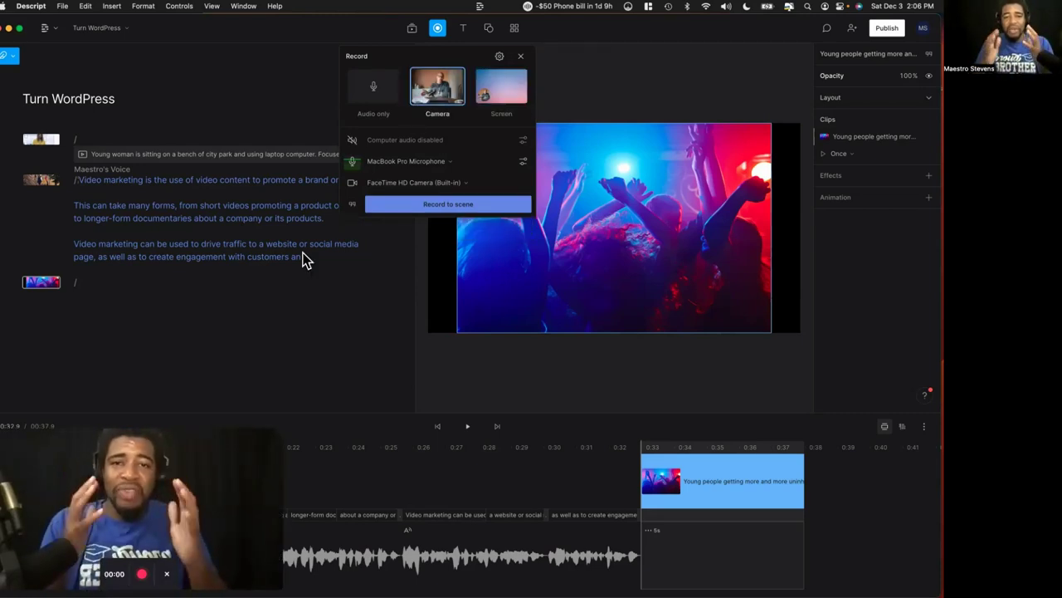
Step: Try moving the camera recording preview, enlarging it over the editor and shrinking it again without recording
{"action": "left_click_drag", "start_coordinate": [281, 469], "coordinate": [501, 257]}
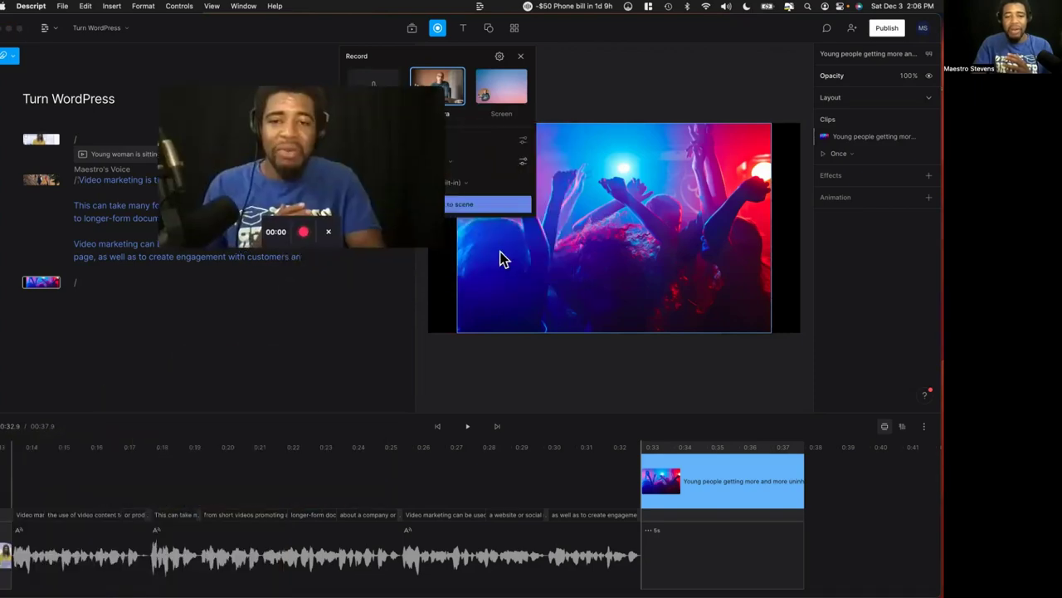
{"action": "left_click_drag", "start_coordinate": [439, 240], "coordinate": [786, 442]}
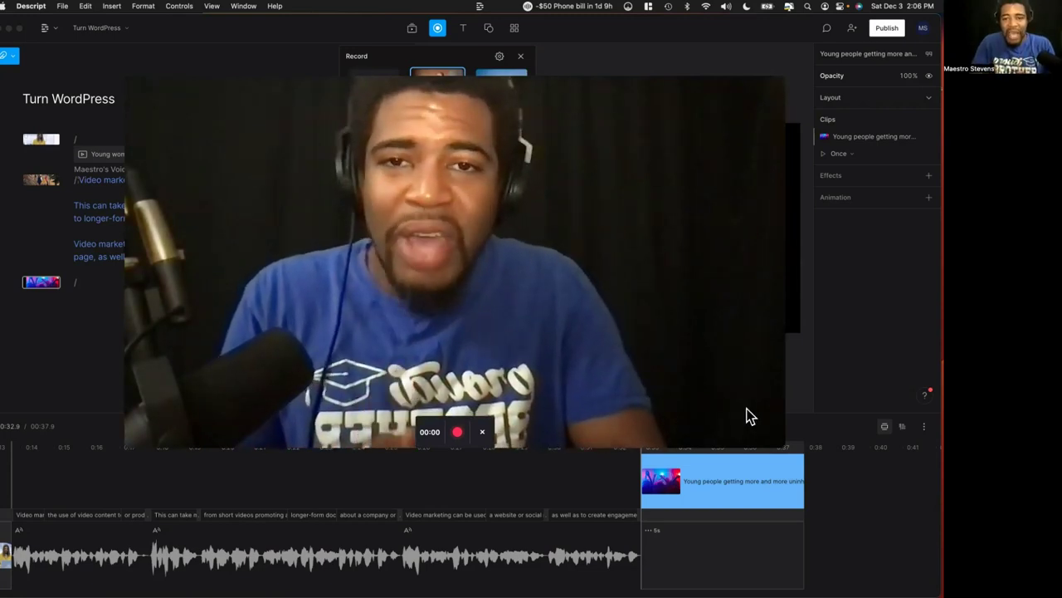
{"action": "left_click_drag", "start_coordinate": [779, 448], "coordinate": [180, 452]}
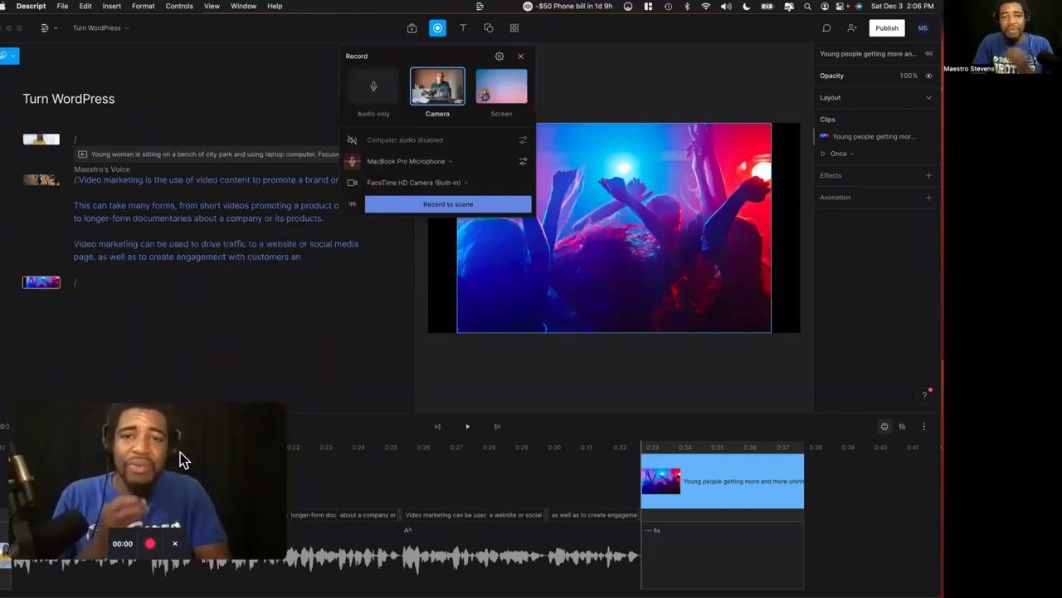
Step: Look over the available text styles and shapes, and add an audio waveform to the final party crowd scene
{"action": "left_click", "coordinate": [463, 30]}
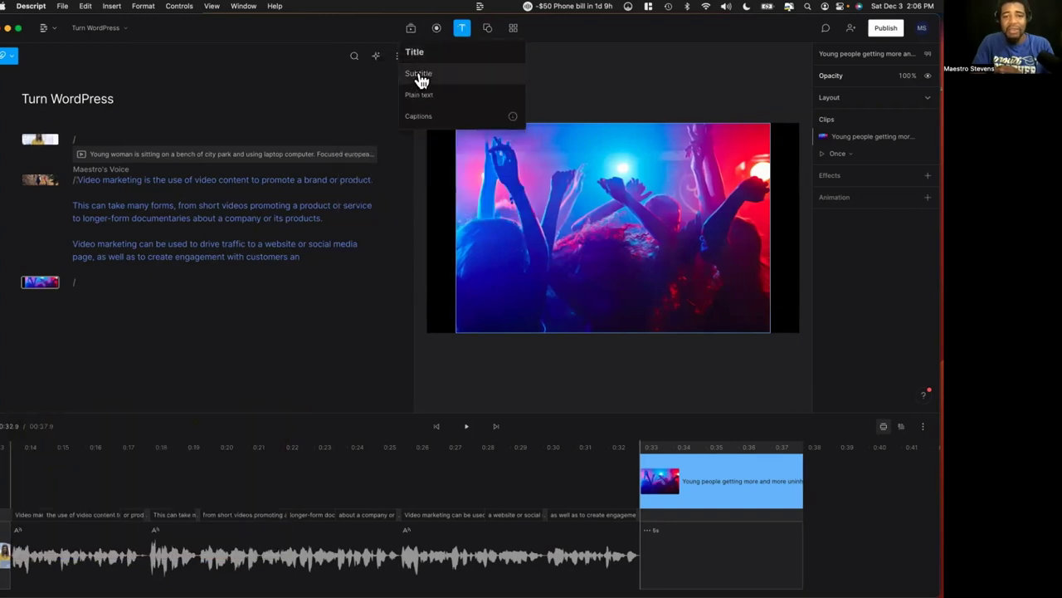
{"action": "left_click", "coordinate": [489, 30]}
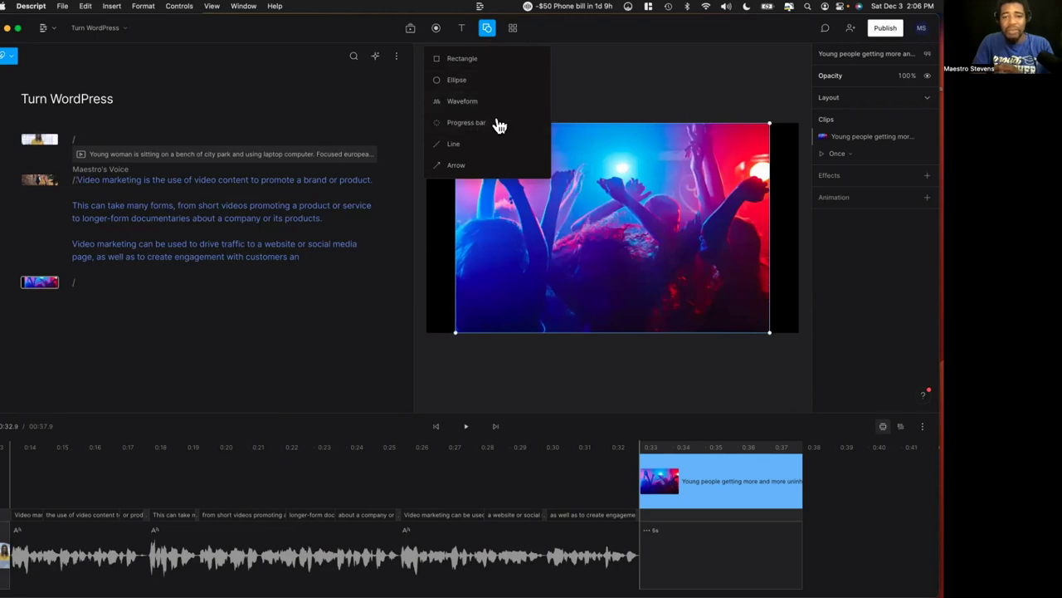
{"action": "left_click", "coordinate": [476, 102]}
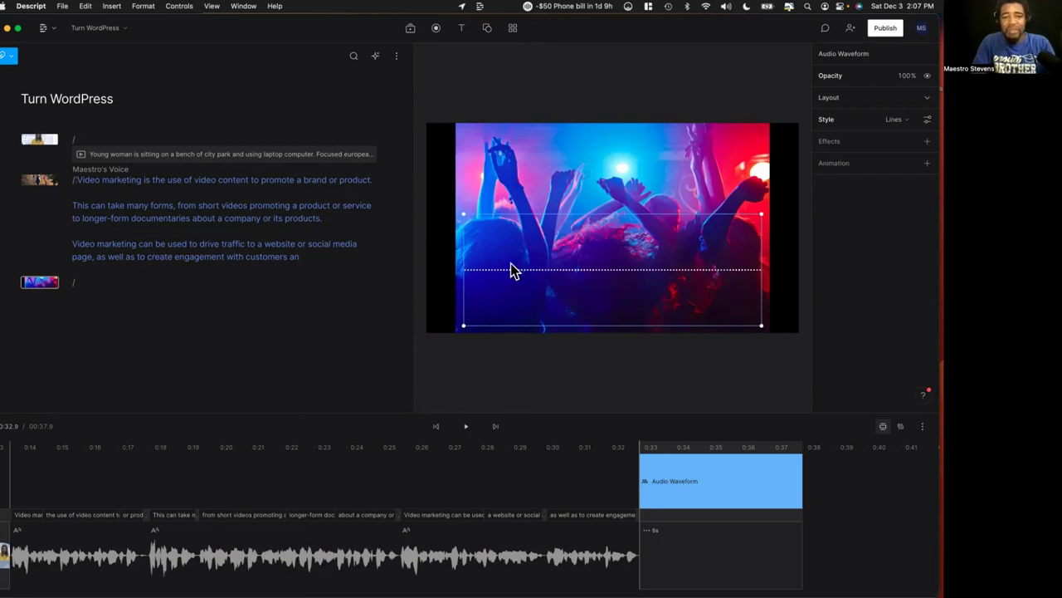
Step: Add an audio waveform over the dance clip in the second scene and preview it playing with the narration
{"action": "left_click", "coordinate": [30, 184]}
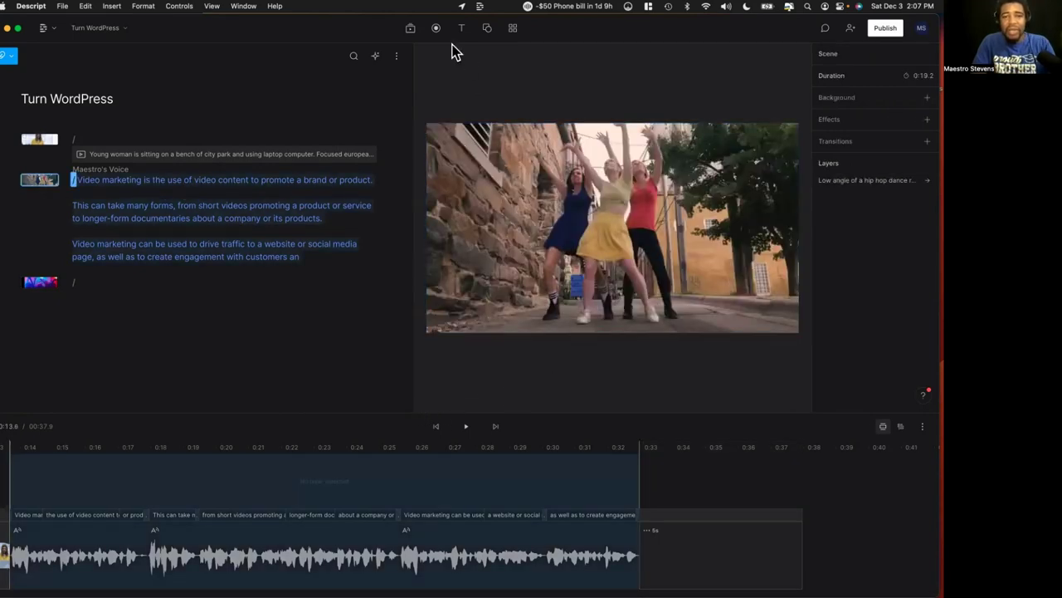
{"action": "left_click", "coordinate": [462, 29]}
{"action": "left_click", "coordinate": [487, 28]}
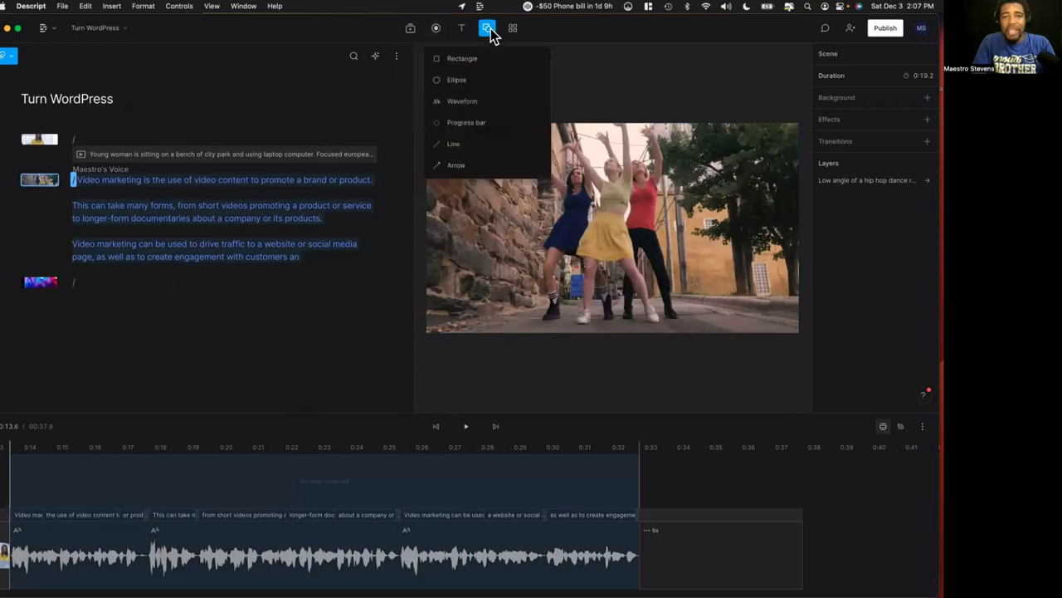
{"action": "left_click", "coordinate": [472, 103]}
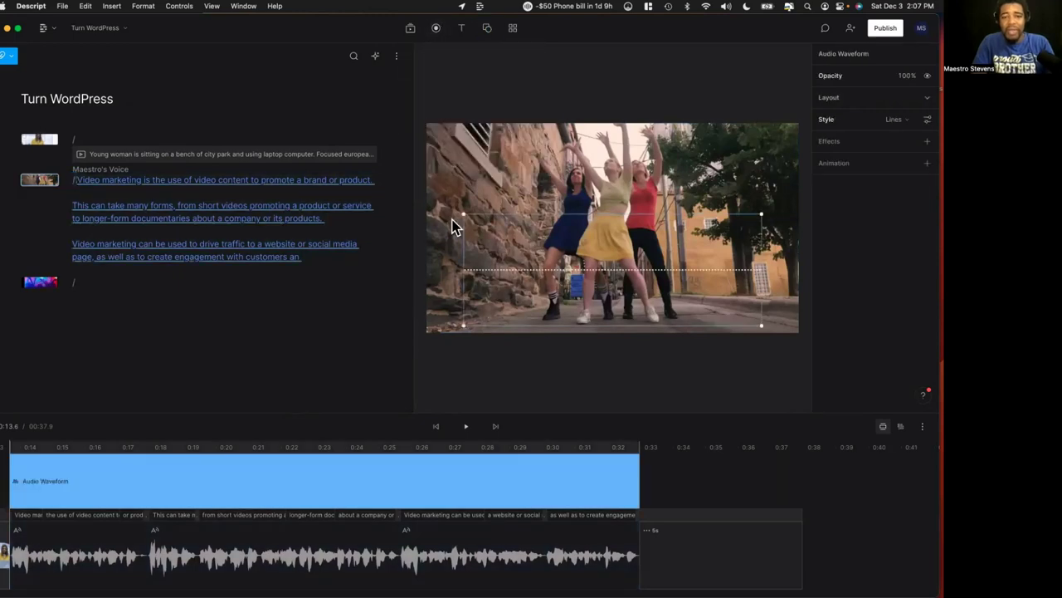
{"action": "left_click", "coordinate": [441, 177]}
{"action": "key", "text": "space"}
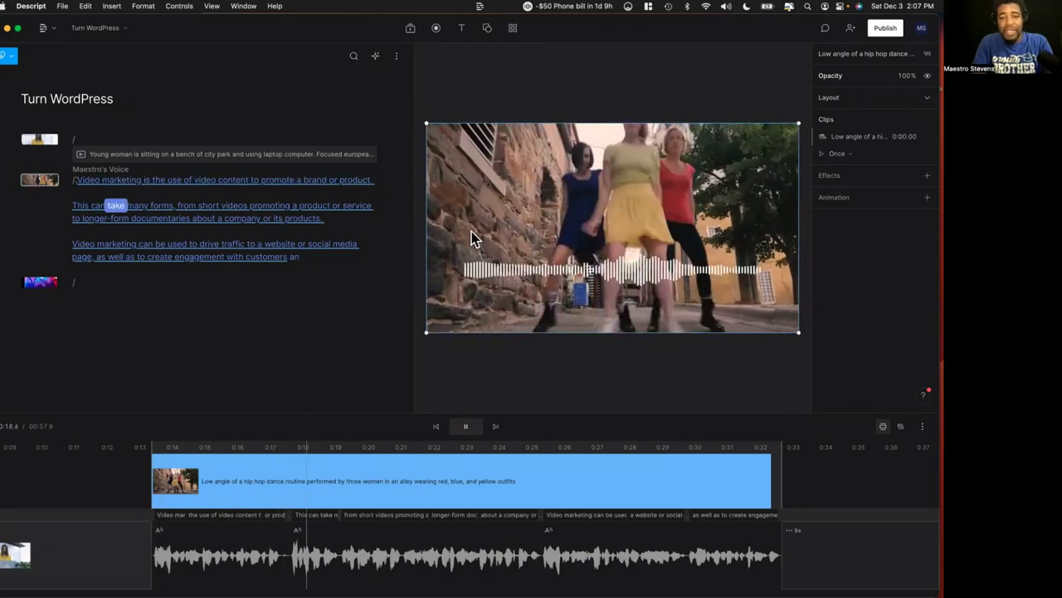
{"action": "key", "text": "space"}
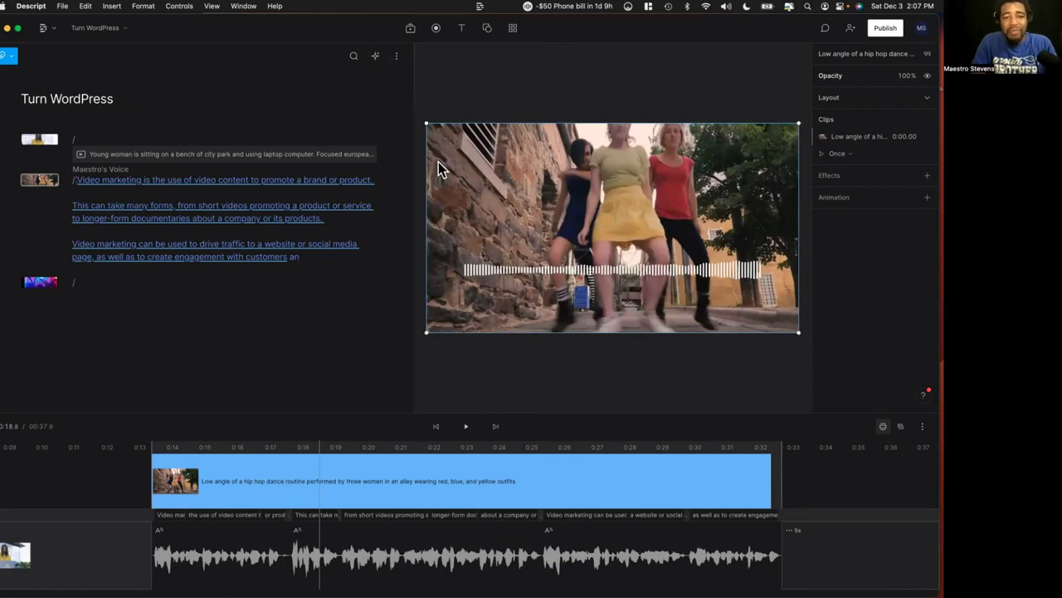
Step: Switch to the Canva presentation in Chrome and advance the slideshow to the "Video Format" slide
{"action": "key", "text": "ctrl+Up"}
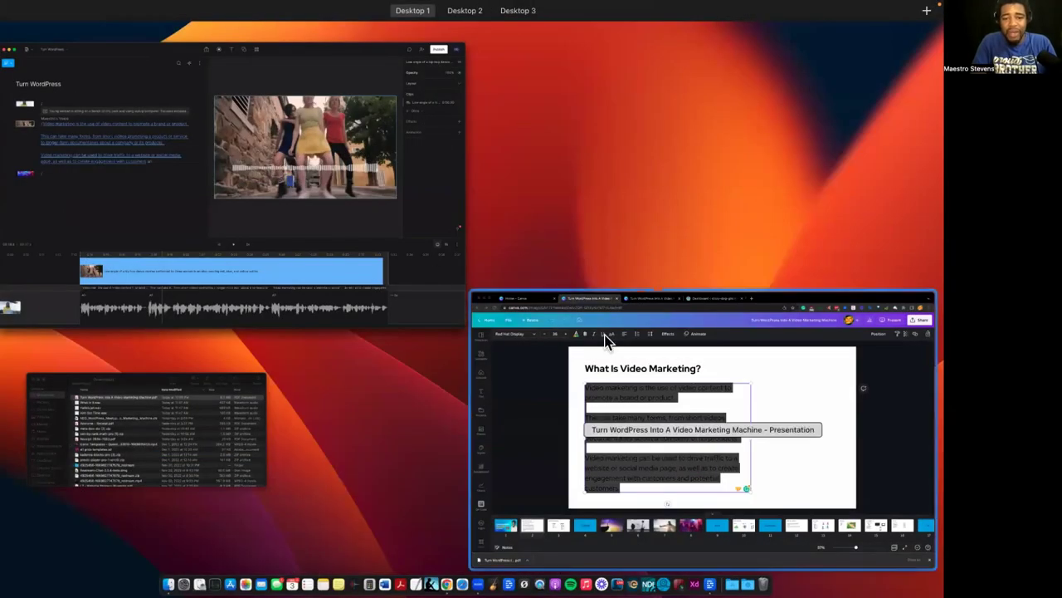
{"action": "left_click", "coordinate": [621, 361]}
{"action": "left_click", "coordinate": [657, 319]}
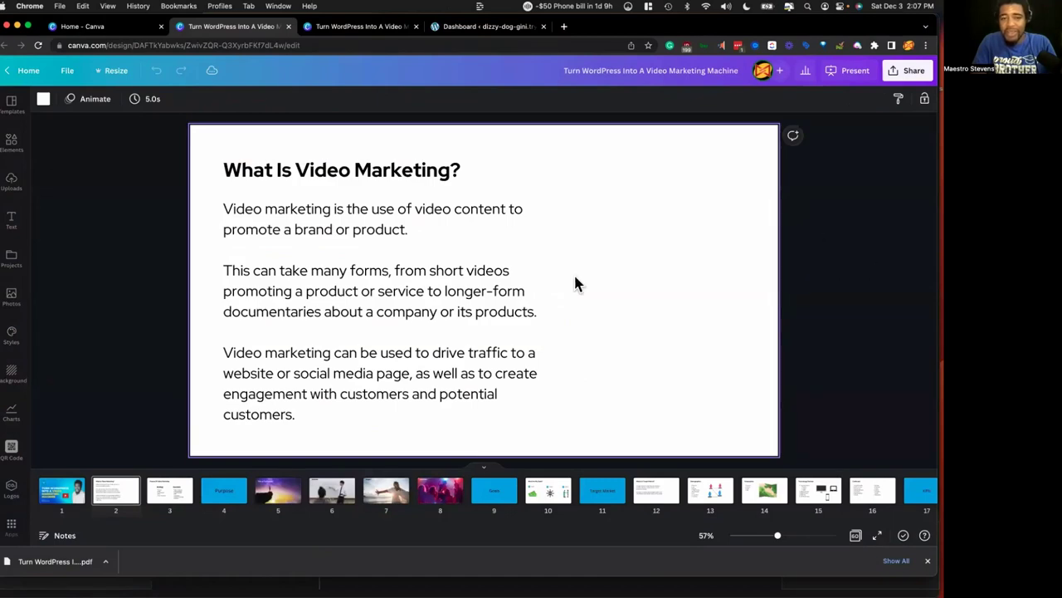
{"action": "left_click", "coordinate": [361, 26]}
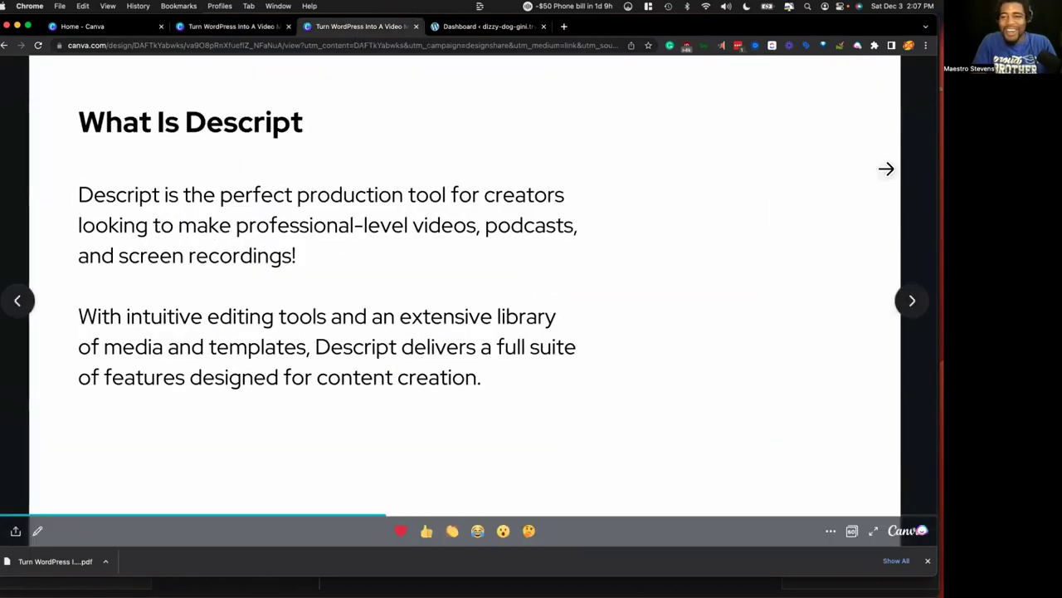
{"action": "left_click", "coordinate": [888, 169]}
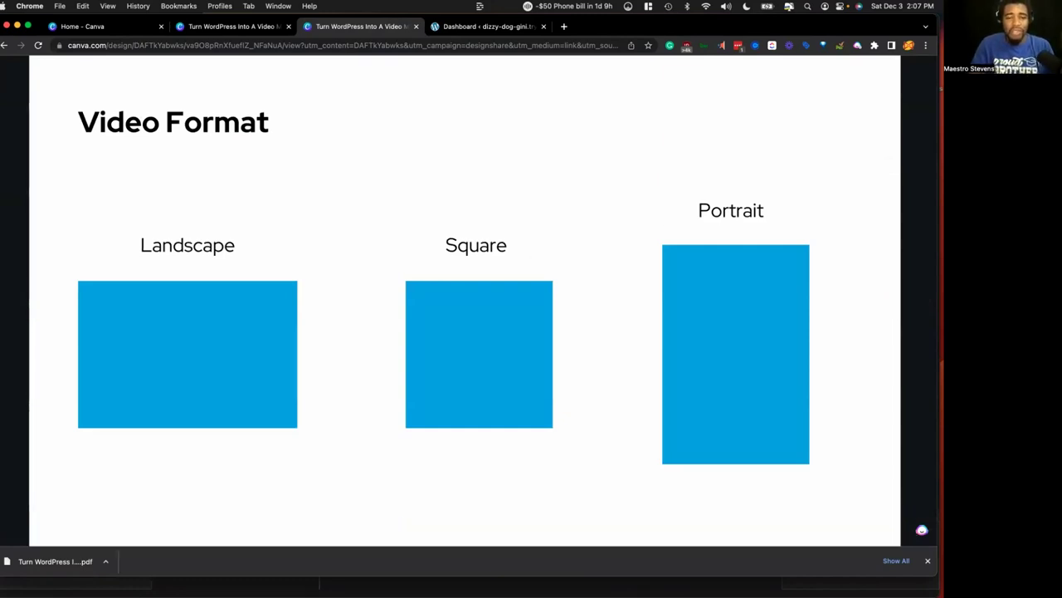
{"action": "key", "text": "ctrl+Up"}
{"action": "left_click", "coordinate": [349, 177]}
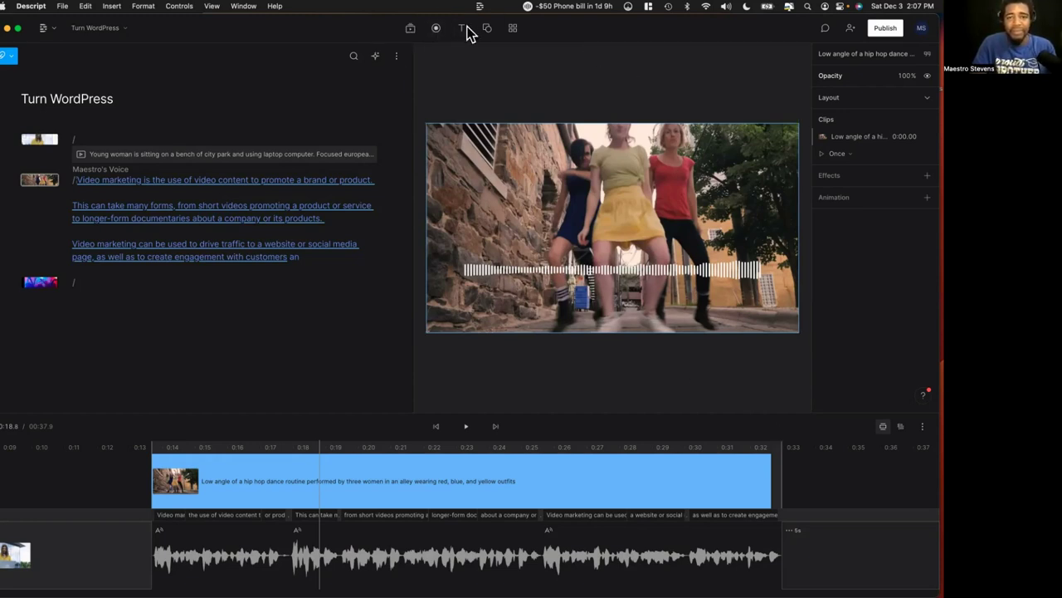
{"action": "key", "text": "ctrl+Up"}
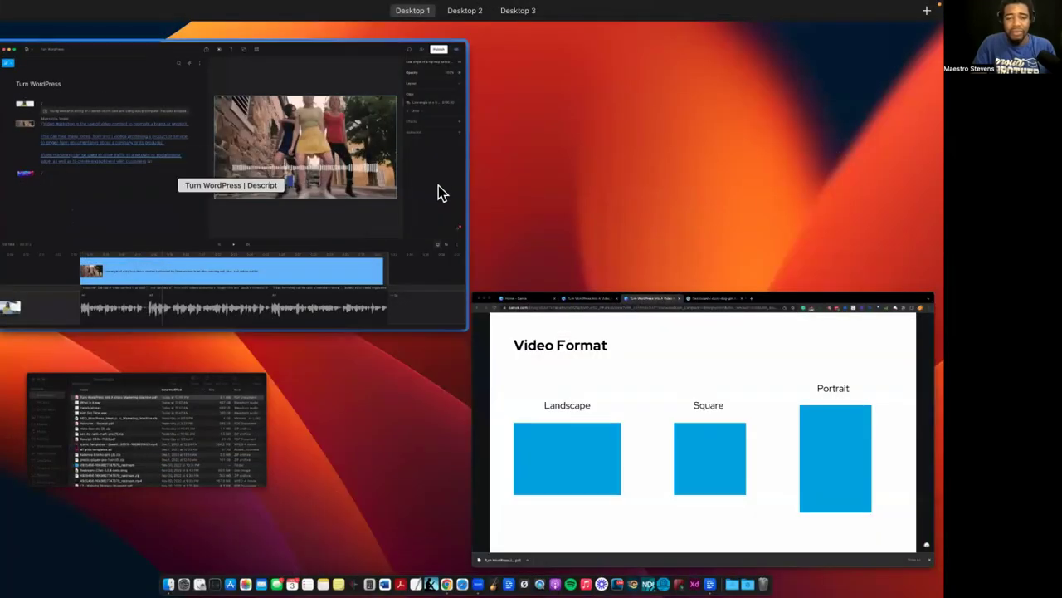
{"action": "left_click", "coordinate": [545, 344]}
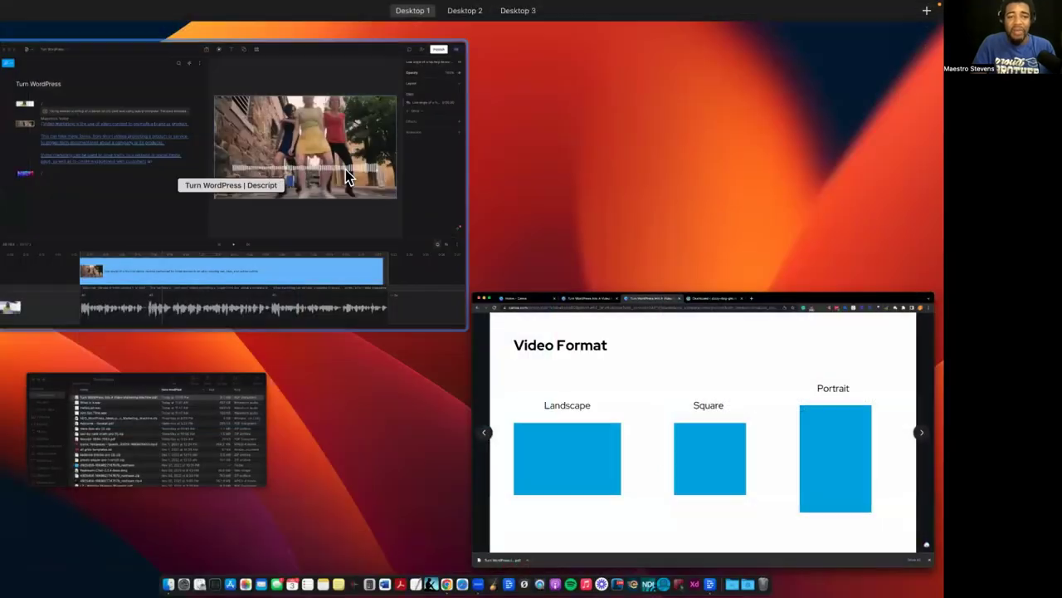
Step: Switch back to the Turn WordPress project in Descript and set the composition's video format to Square
{"action": "key", "text": "ctrl+Up"}
{"action": "left_click", "coordinate": [303, 133]}
{"action": "left_click", "coordinate": [396, 56]}
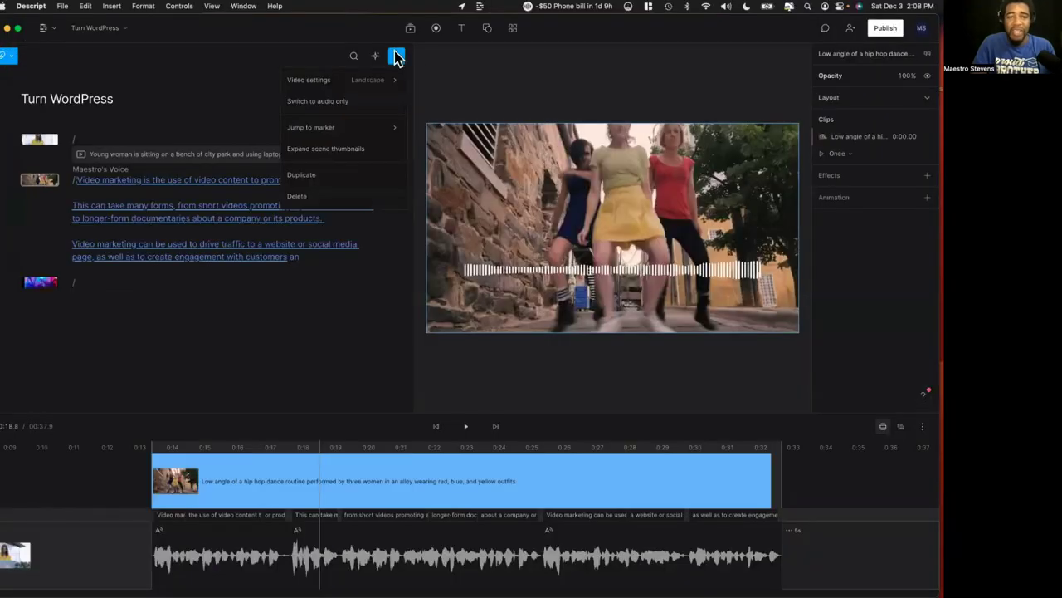
{"action": "mouse_move", "coordinate": [373, 81]}
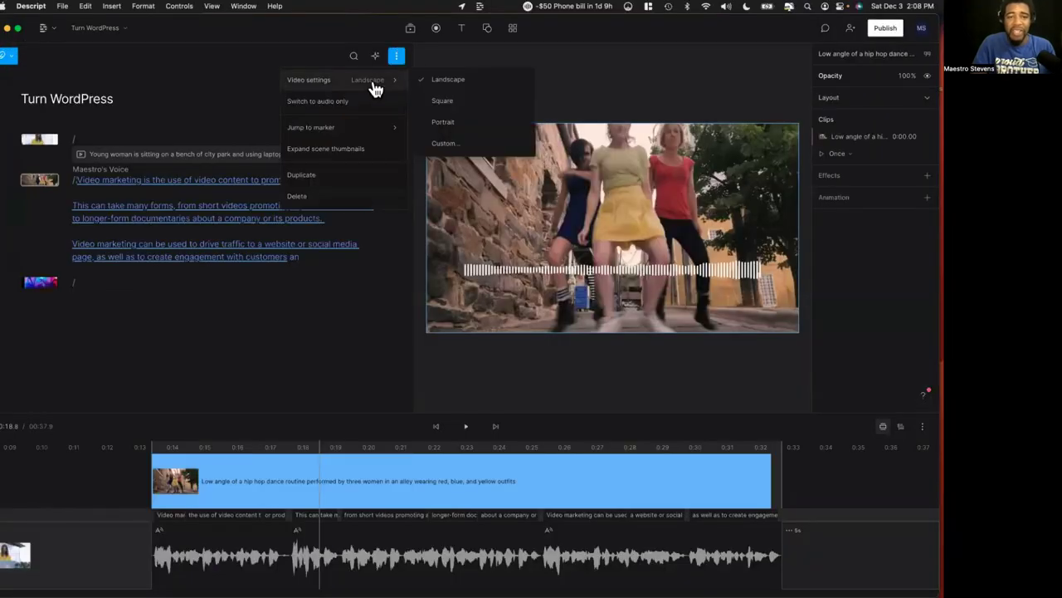
{"action": "left_click", "coordinate": [446, 102]}
Step: Move and enlarge the dance clip so it fills the square frame with the dancers centred
{"action": "left_click_drag", "start_coordinate": [543, 177], "coordinate": [543, 97]}
{"action": "left_click_drag", "start_coordinate": [780, 237], "coordinate": [926, 473]}
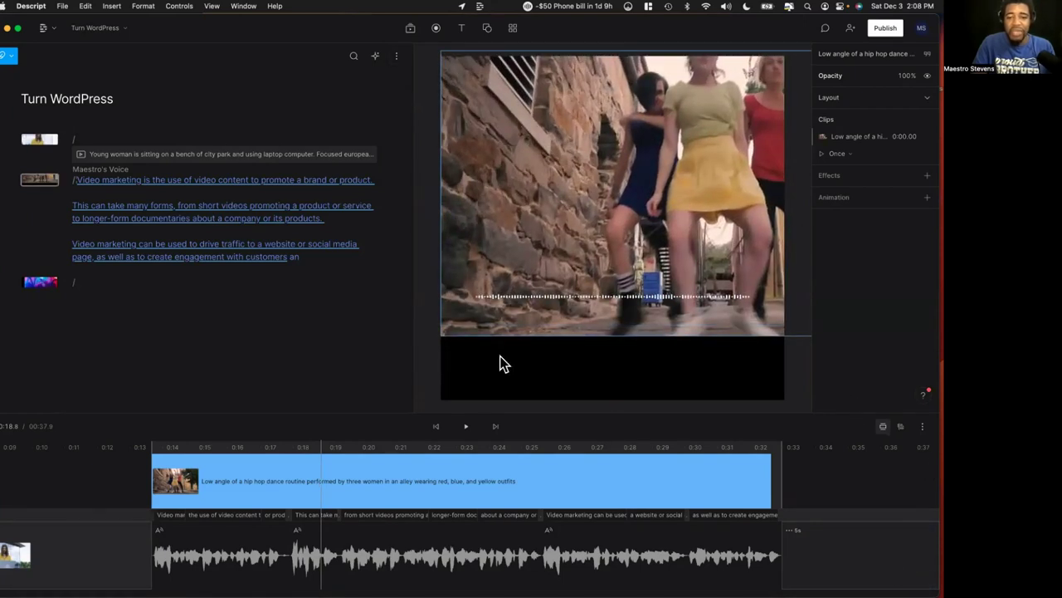
{"action": "left_click_drag", "start_coordinate": [416, 362], "coordinate": [392, 389]}
{"action": "left_click_drag", "start_coordinate": [494, 218], "coordinate": [423, 80]}
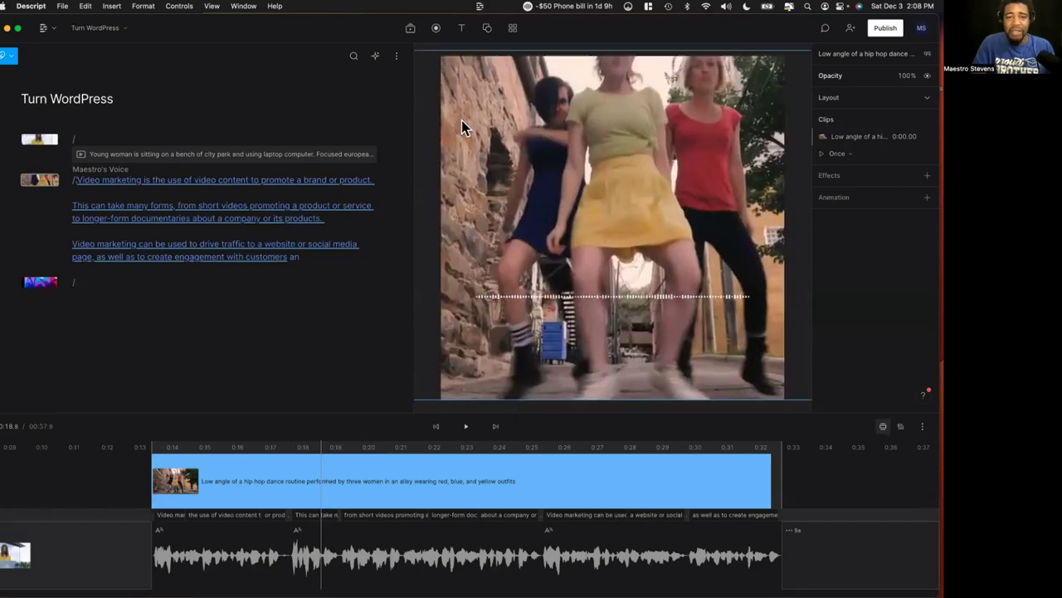
Step: Delete the dance clip from the second scene and place the "Cheerful friends dancing at xmas party" stock photo there instead
{"action": "key", "text": "Delete"}
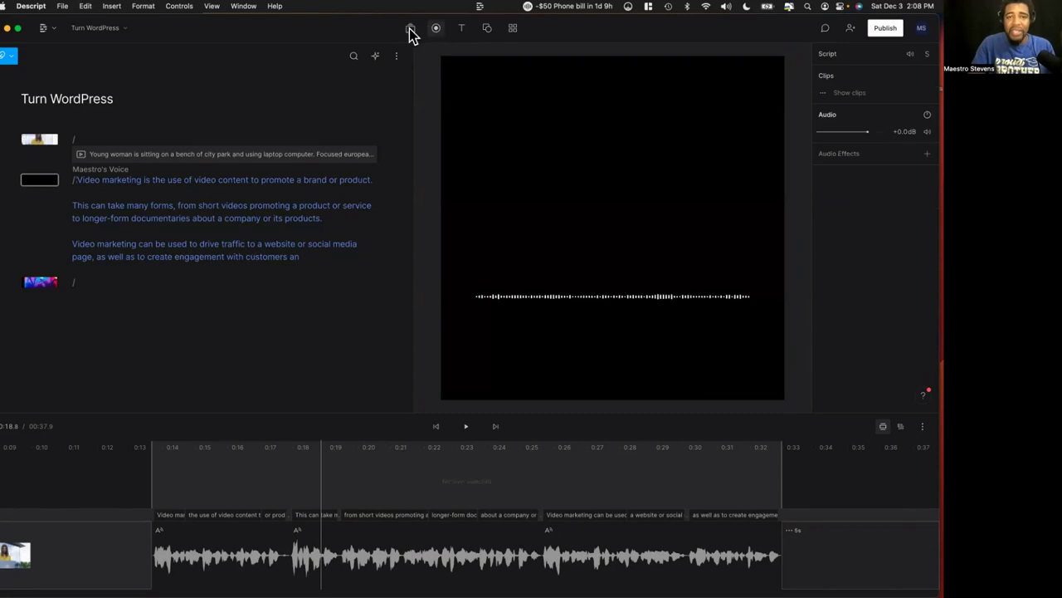
{"action": "left_click", "coordinate": [409, 28]}
{"action": "scroll", "coordinate": [368, 213], "scroll_direction": "down", "scroll_amount": 3}
{"action": "scroll", "coordinate": [417, 172], "scroll_direction": "down", "scroll_amount": 2}
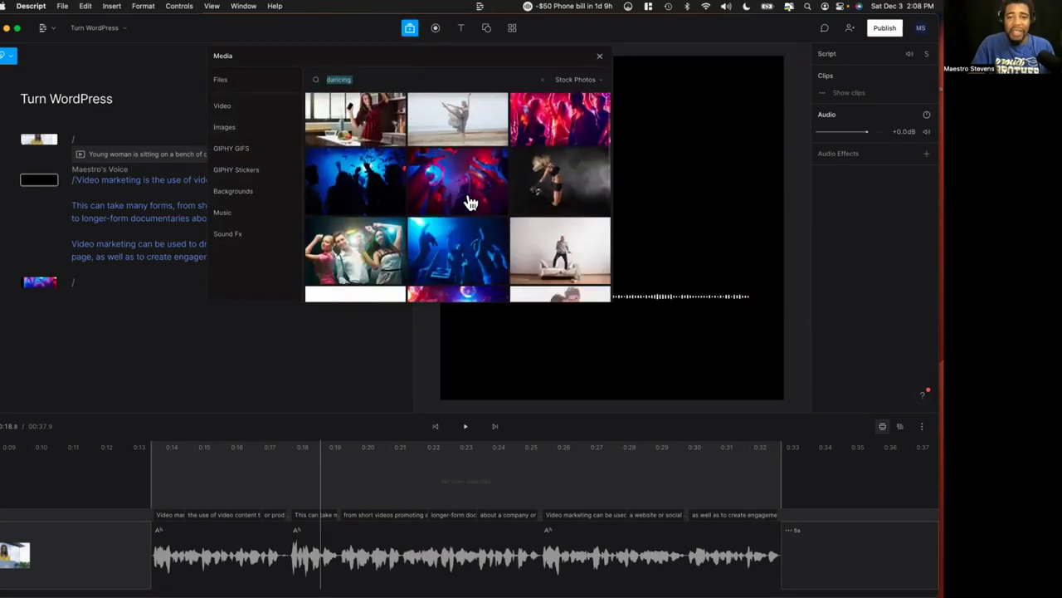
{"action": "left_click_drag", "start_coordinate": [469, 199], "coordinate": [43, 190]}
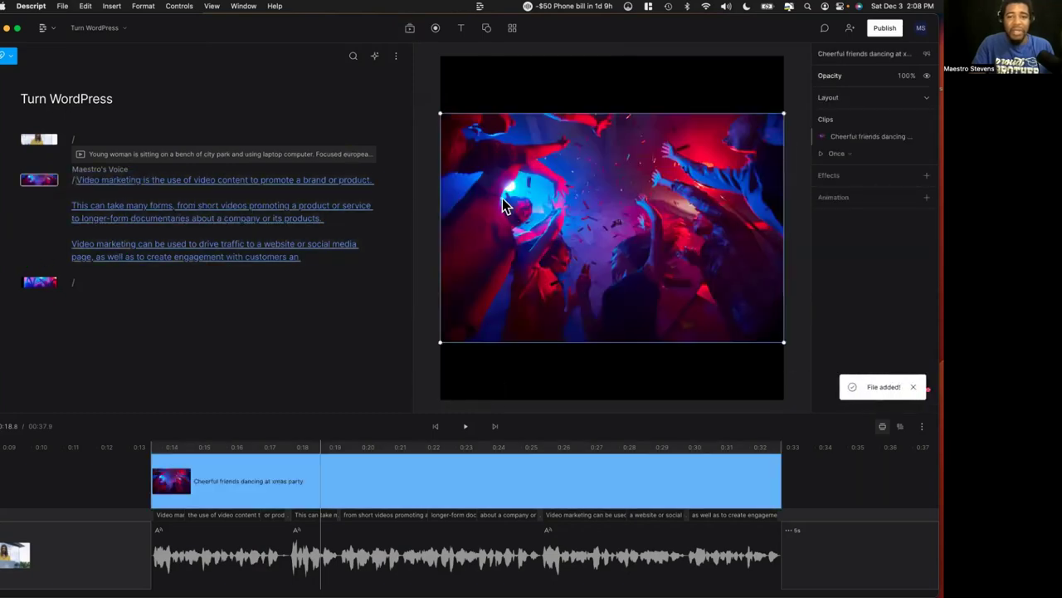
Step: Enlarge the party photo to fill the square frame and move it backward behind the audio waveform, then preview the scene
{"action": "left_click_drag", "start_coordinate": [502, 198], "coordinate": [476, 132]}
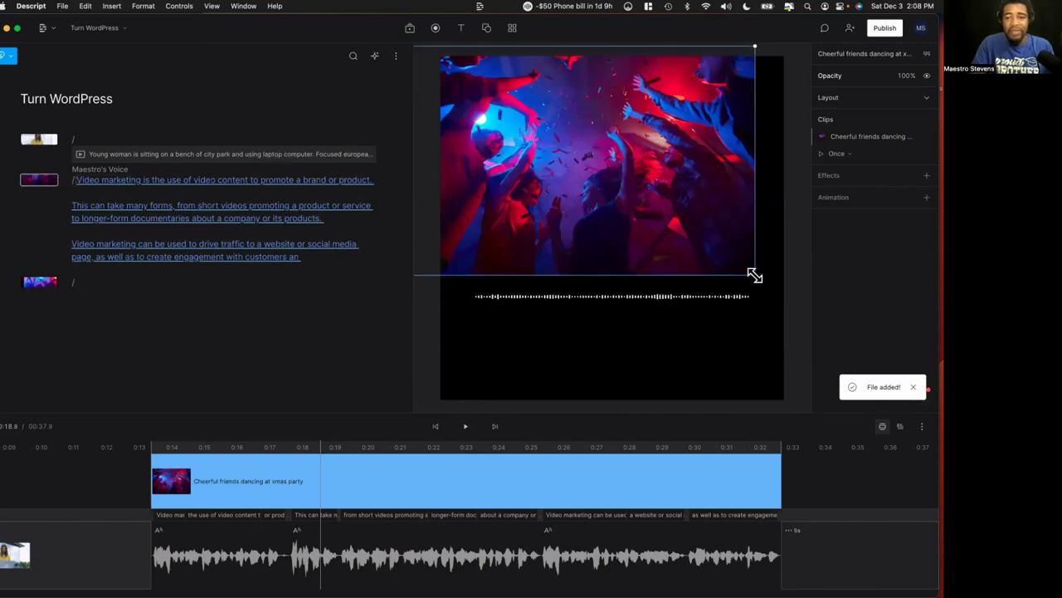
{"action": "left_click_drag", "start_coordinate": [750, 275], "coordinate": [922, 486]}
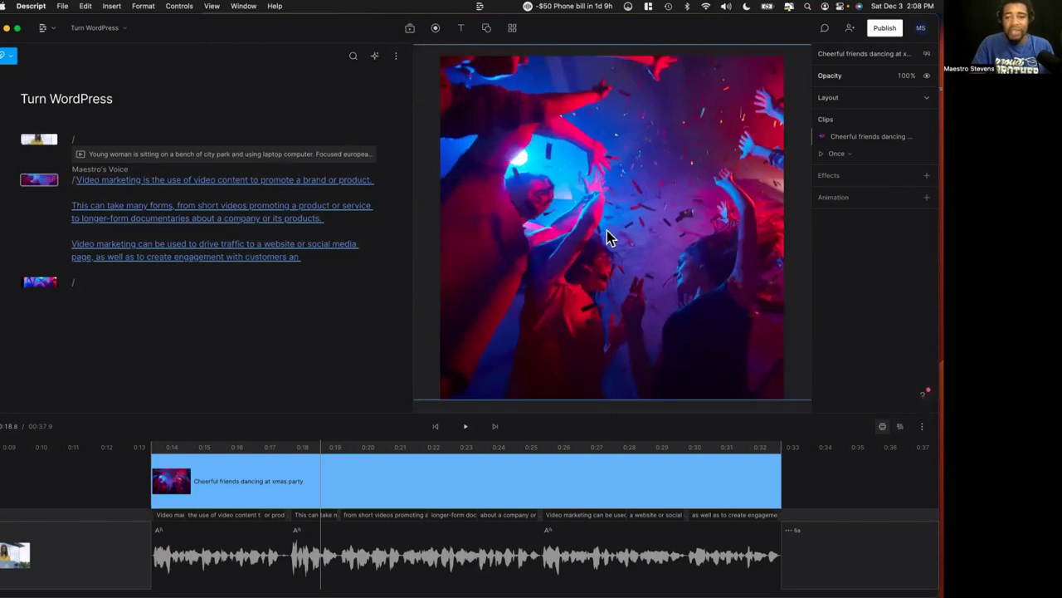
{"action": "right_click", "coordinate": [555, 201]}
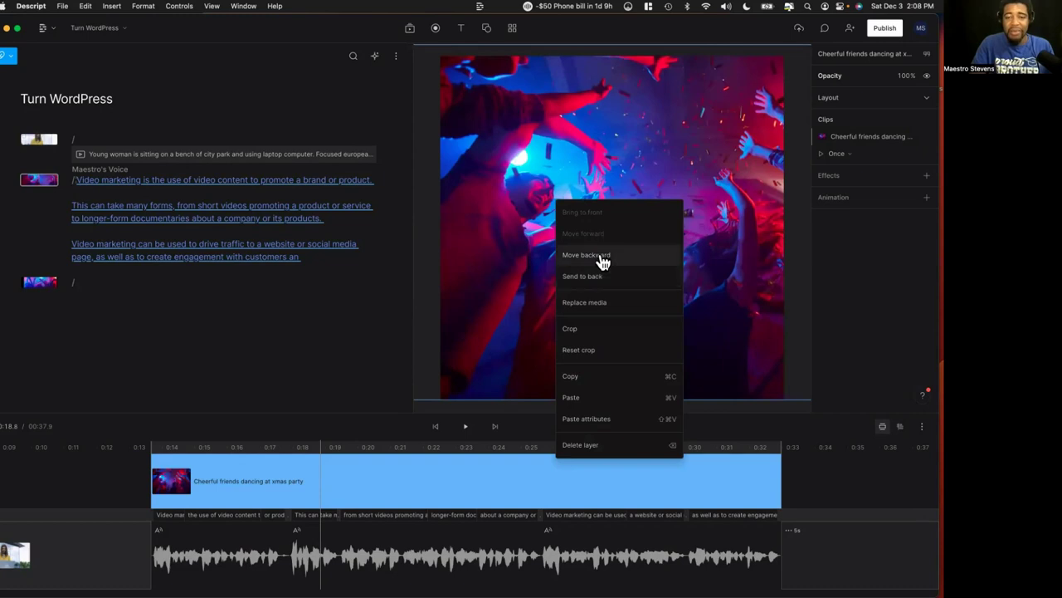
{"action": "left_click", "coordinate": [602, 258]}
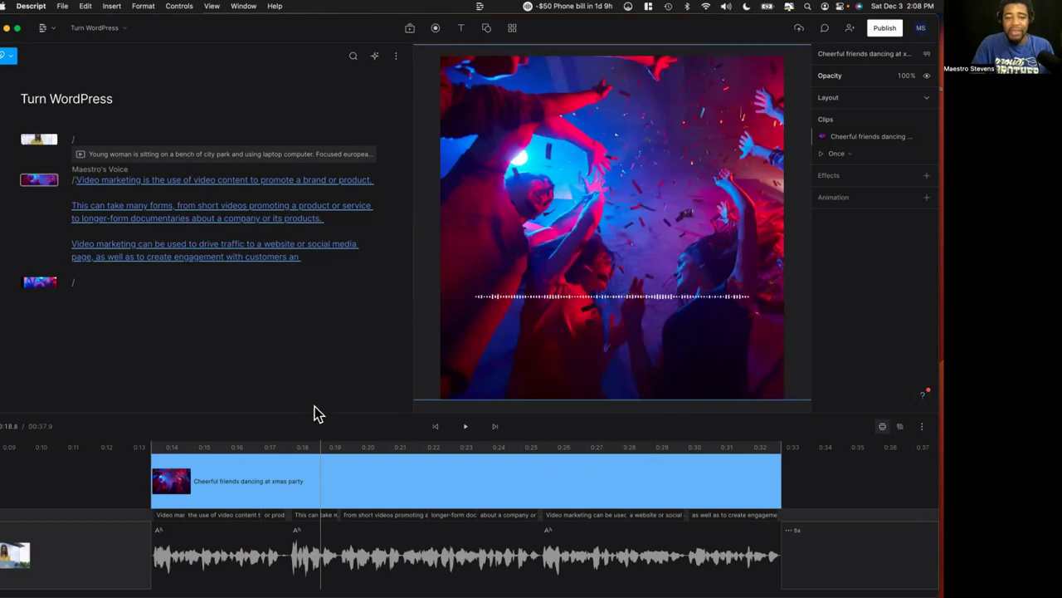
{"action": "left_click", "coordinate": [472, 427]}
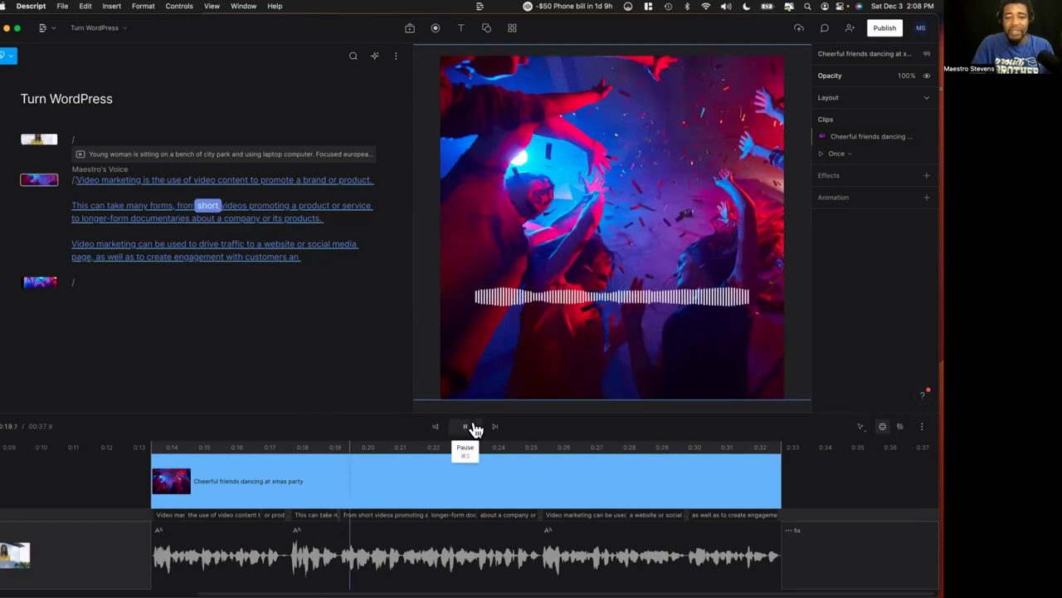
{"action": "left_click", "coordinate": [471, 427]}
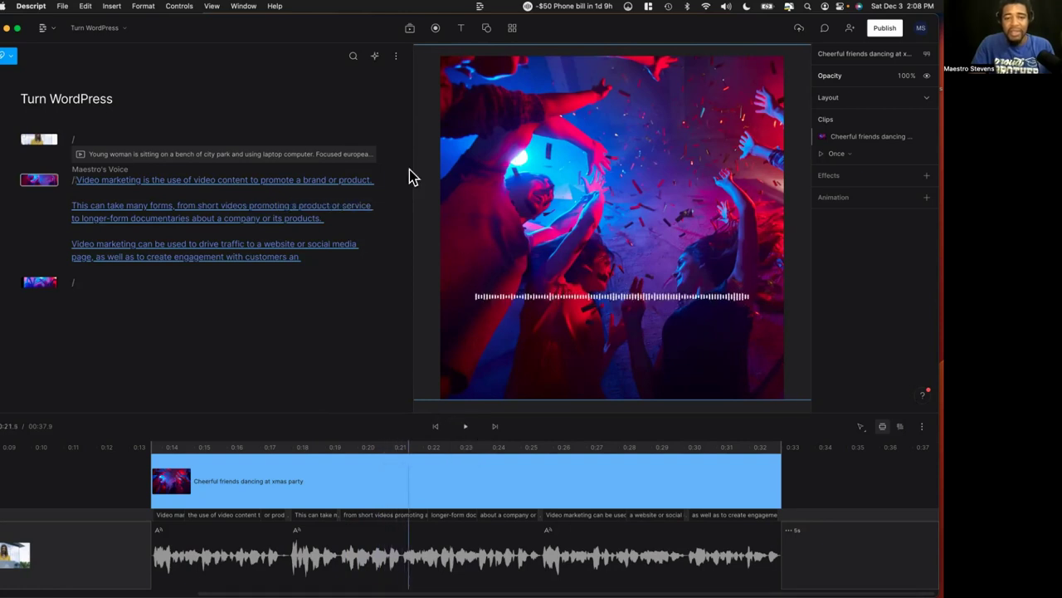
Step: Set the composition's video format to Portrait and reposition the party photo across the upper part of the frame
{"action": "left_click", "coordinate": [396, 57]}
{"action": "mouse_move", "coordinate": [383, 81]}
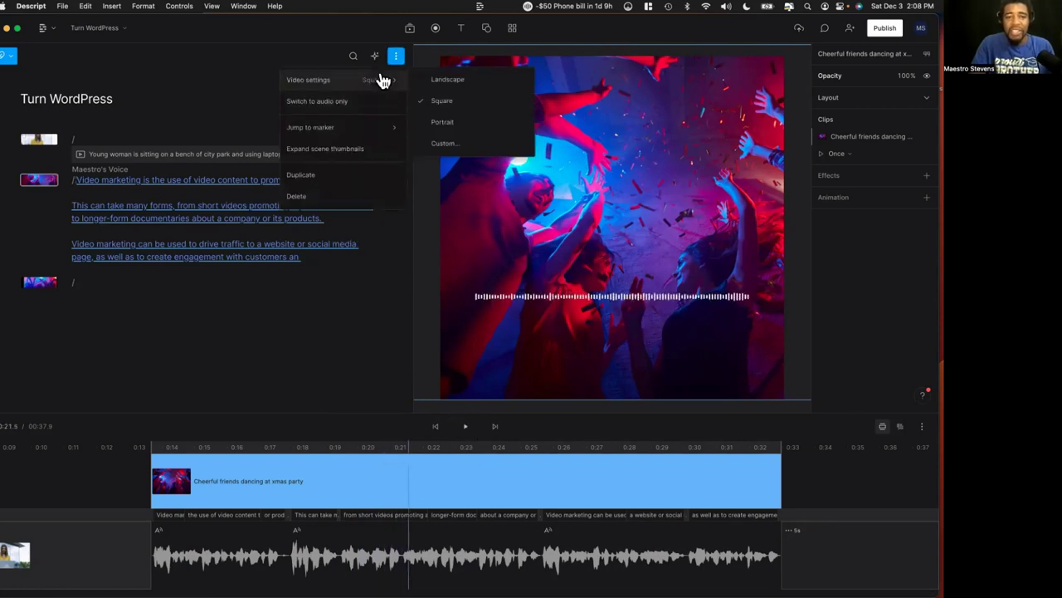
{"action": "left_click", "coordinate": [454, 122]}
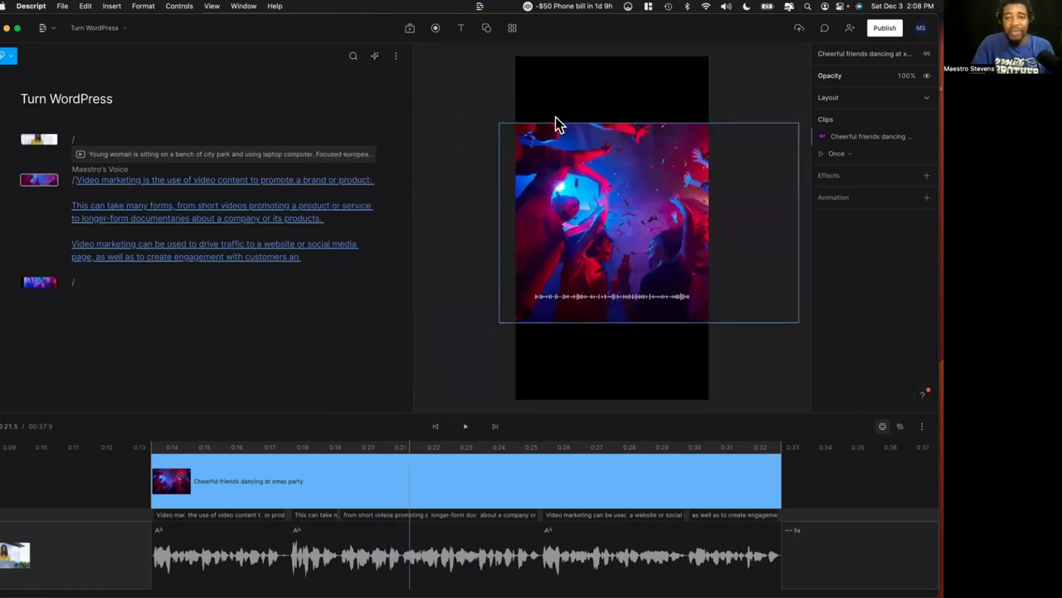
{"action": "left_click_drag", "start_coordinate": [736, 243], "coordinate": [719, 333]}
{"action": "left_click", "coordinate": [723, 245]}
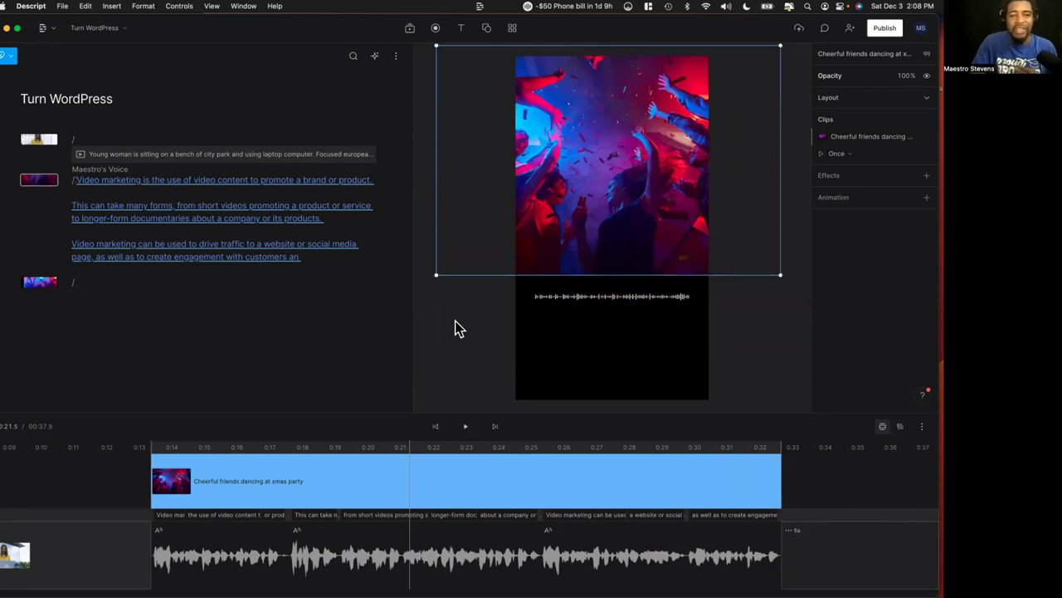
Step: Switch to the Canva presentation in Chrome and advance the slideshow to the "Pre-production" slide
{"action": "key", "text": "ctrl+Up"}
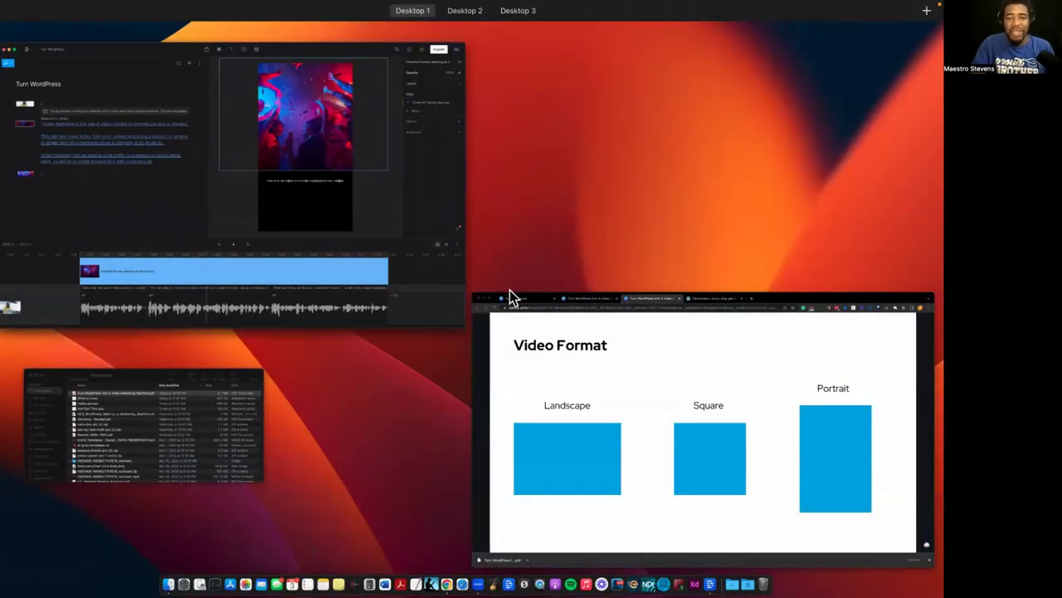
{"action": "left_click", "coordinate": [537, 359]}
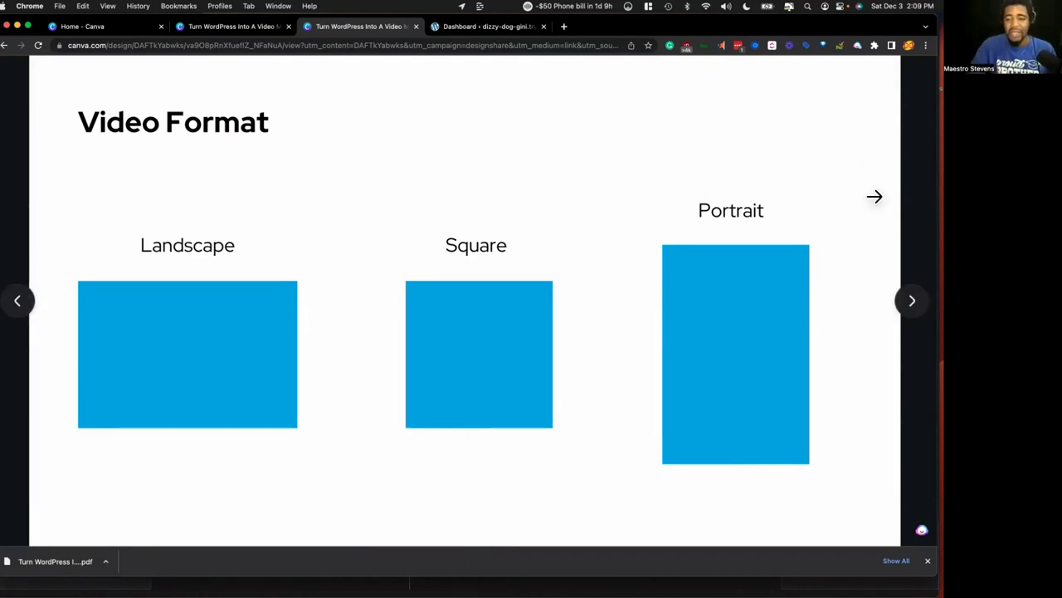
{"action": "left_click", "coordinate": [894, 180]}
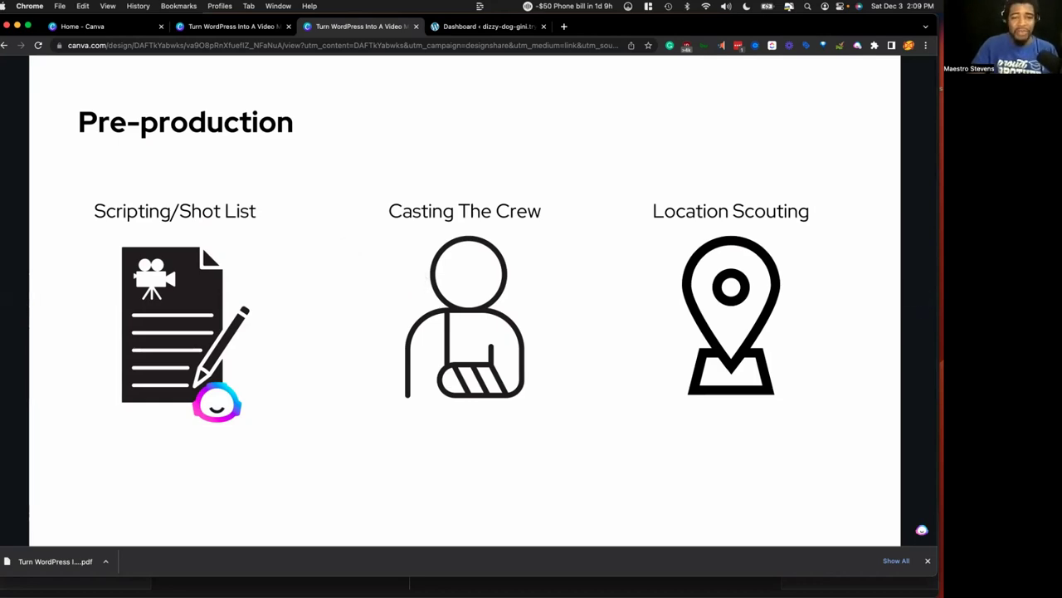
Step: Open jasper.ai in a new browser tab and log in to the Jasper dashboard
{"action": "left_click", "coordinate": [565, 27]}
{"action": "type", "text": "jasper.ai"}
{"action": "key", "text": "Return"}
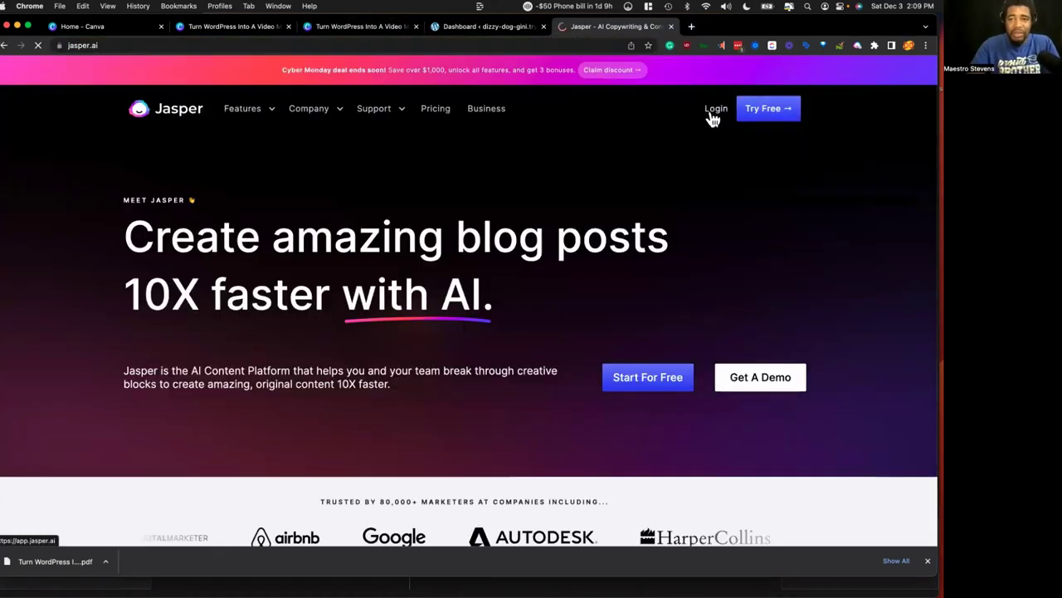
{"action": "left_click", "coordinate": [709, 111]}
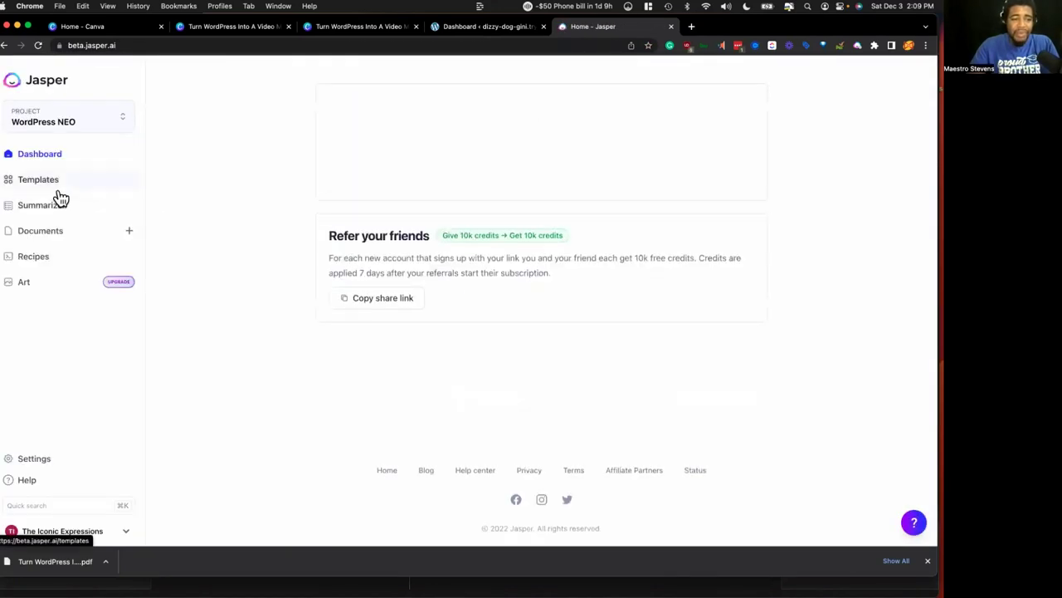
Step: Create a new freeform document from scratch in the WordPress NEO project's documents
{"action": "left_click", "coordinate": [89, 235]}
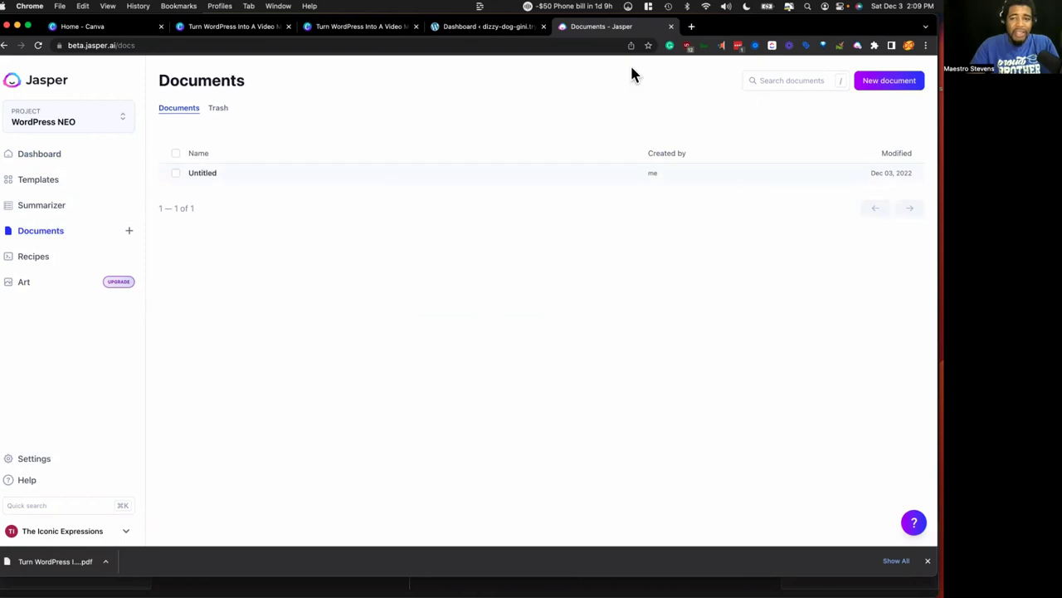
{"action": "left_click", "coordinate": [890, 81]}
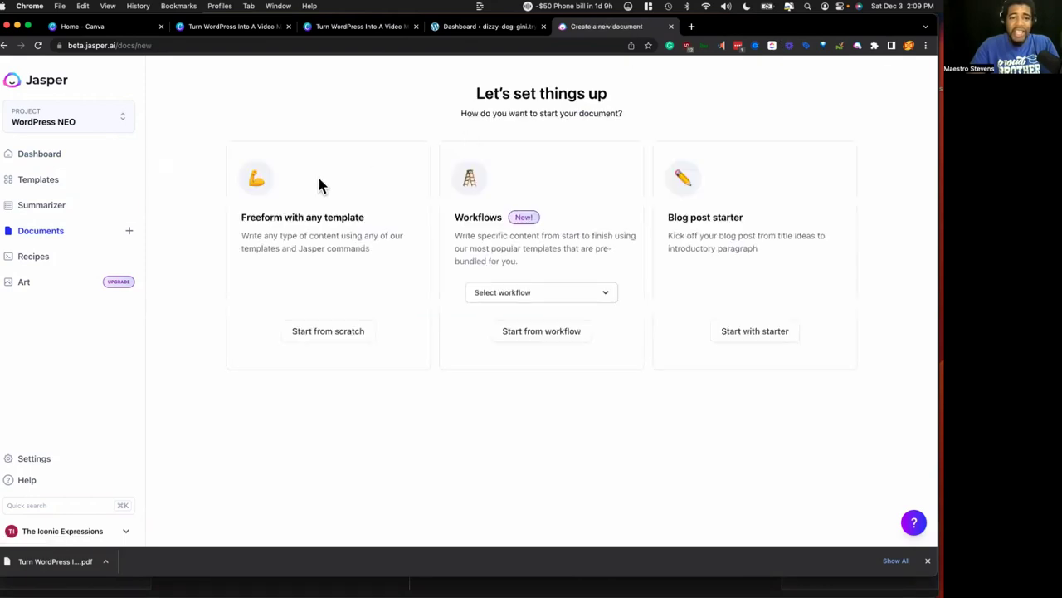
{"action": "left_click", "coordinate": [322, 339]}
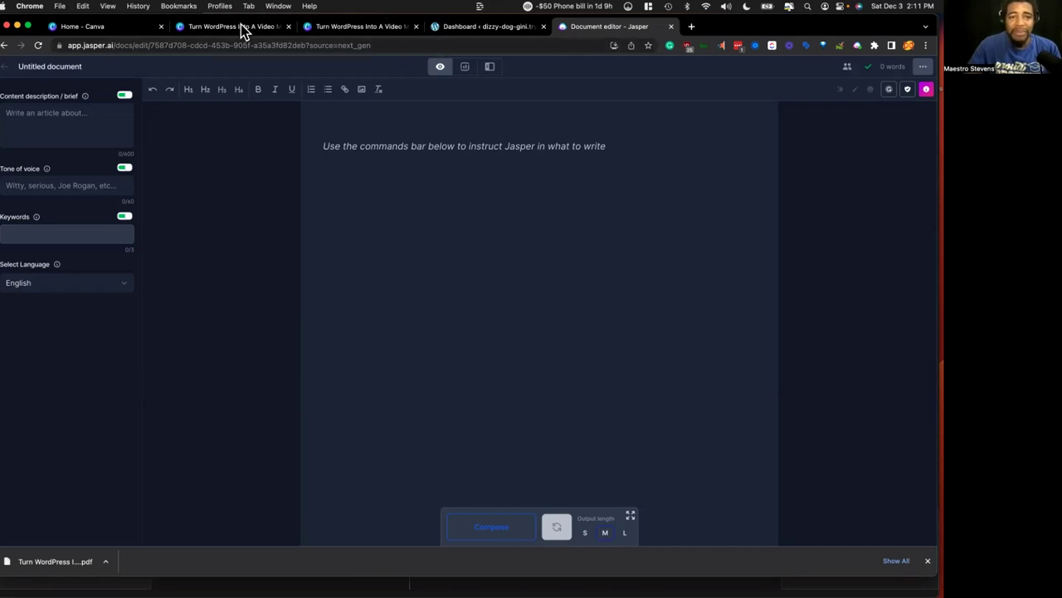
Step: Review the "What Is Video Marketing?" text in the Canva editor and return to the "Pre-production" slide
{"action": "left_click", "coordinate": [270, 31]}
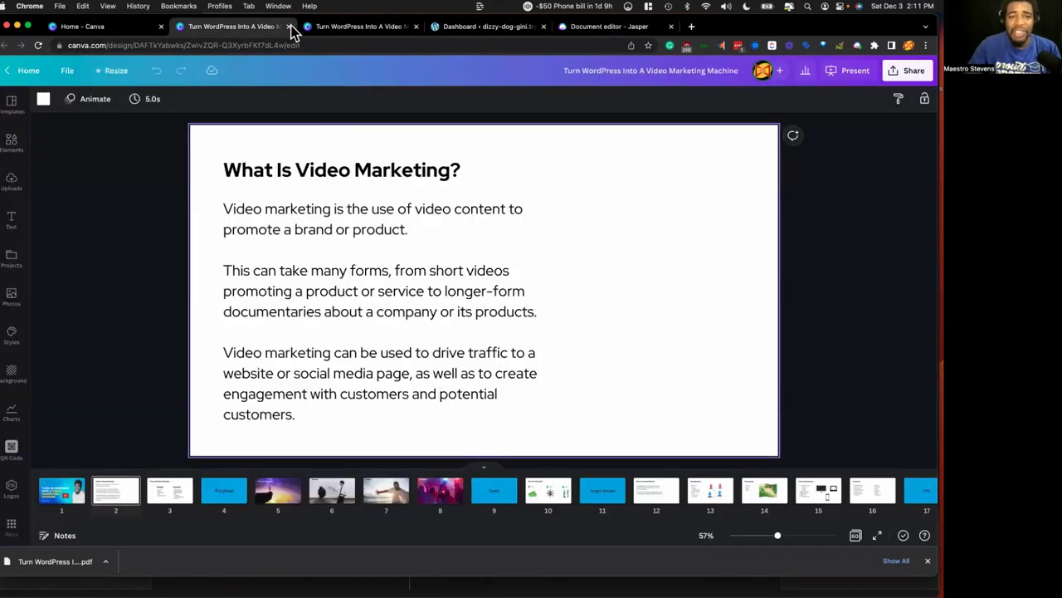
{"action": "left_click", "coordinate": [297, 230]}
{"action": "double_click", "coordinate": [372, 231]}
{"action": "left_click", "coordinate": [340, 282]}
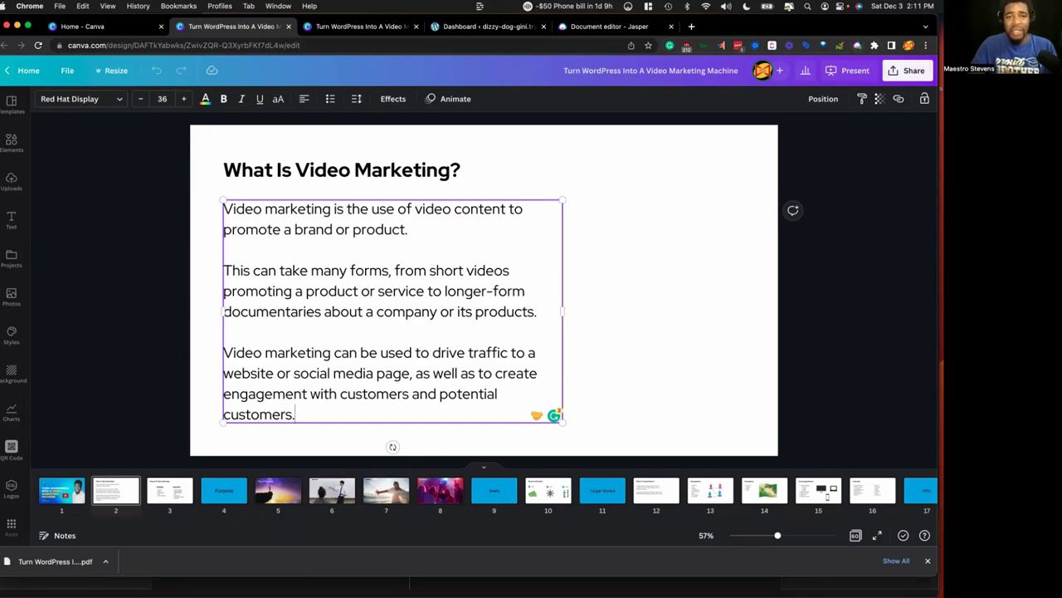
{"action": "left_click", "coordinate": [368, 30]}
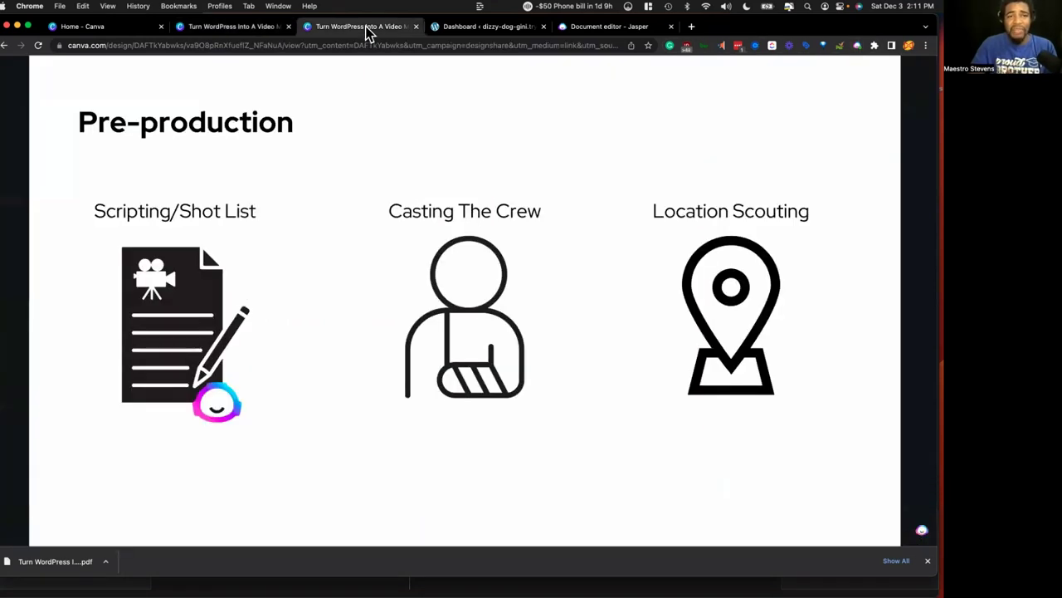
Step: Return to the untitled Jasper document, switch it to Power mode and open the Video Topic Ideas template
{"action": "left_click", "coordinate": [600, 30]}
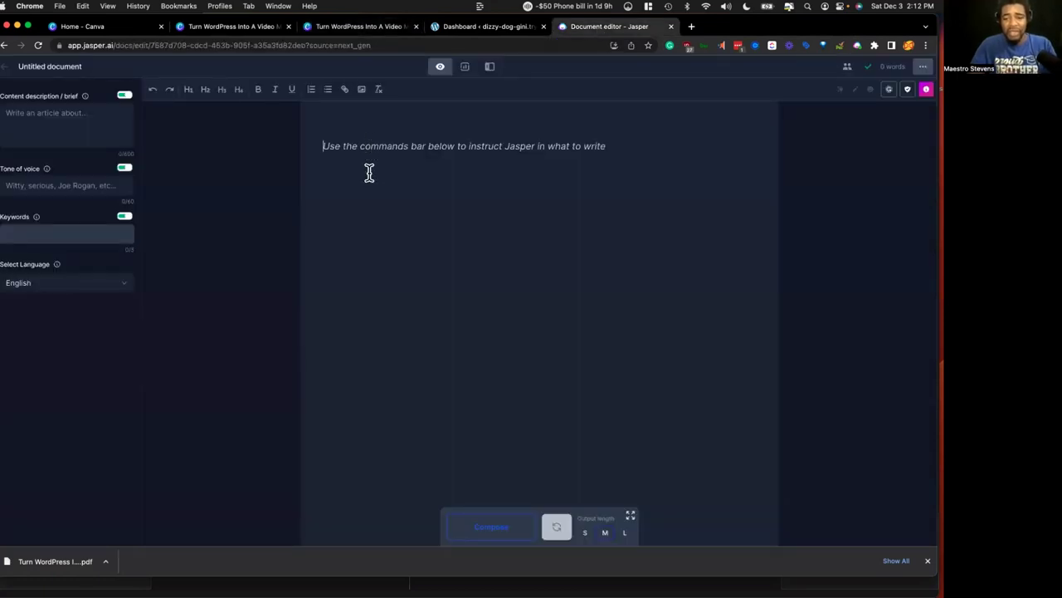
{"action": "left_click", "coordinate": [490, 66]}
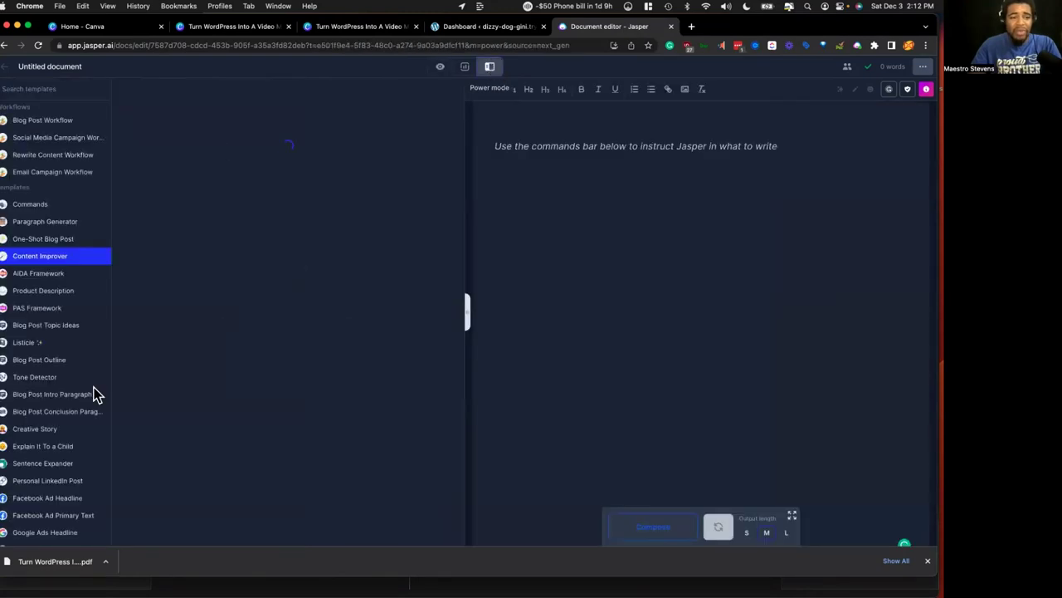
{"action": "scroll", "coordinate": [72, 343], "scroll_direction": "down", "scroll_amount": 1}
{"action": "scroll", "coordinate": [72, 343], "scroll_direction": "down", "scroll_amount": 15}
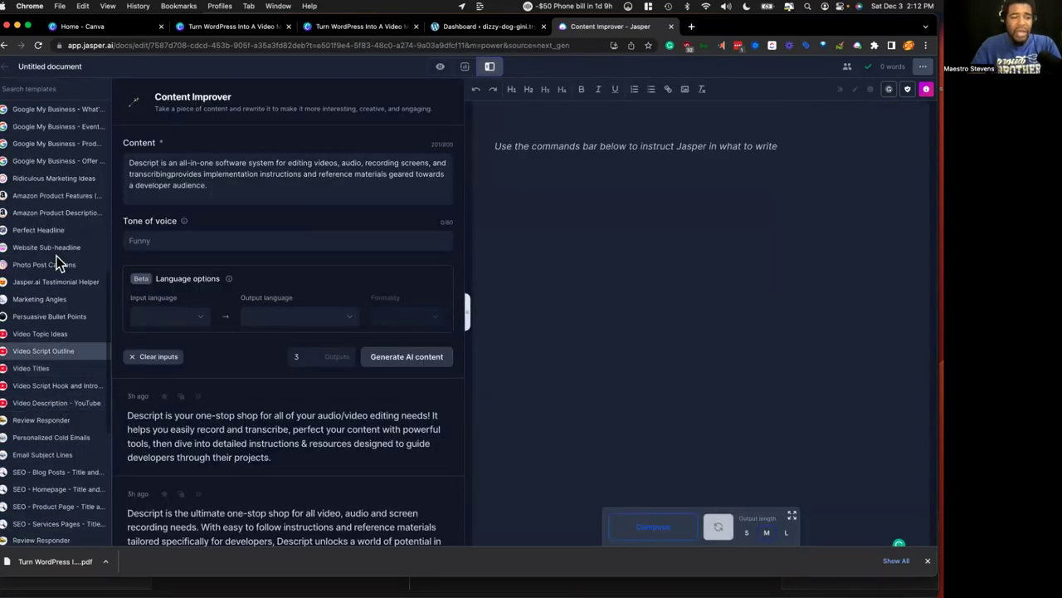
{"action": "left_click", "coordinate": [37, 338]}
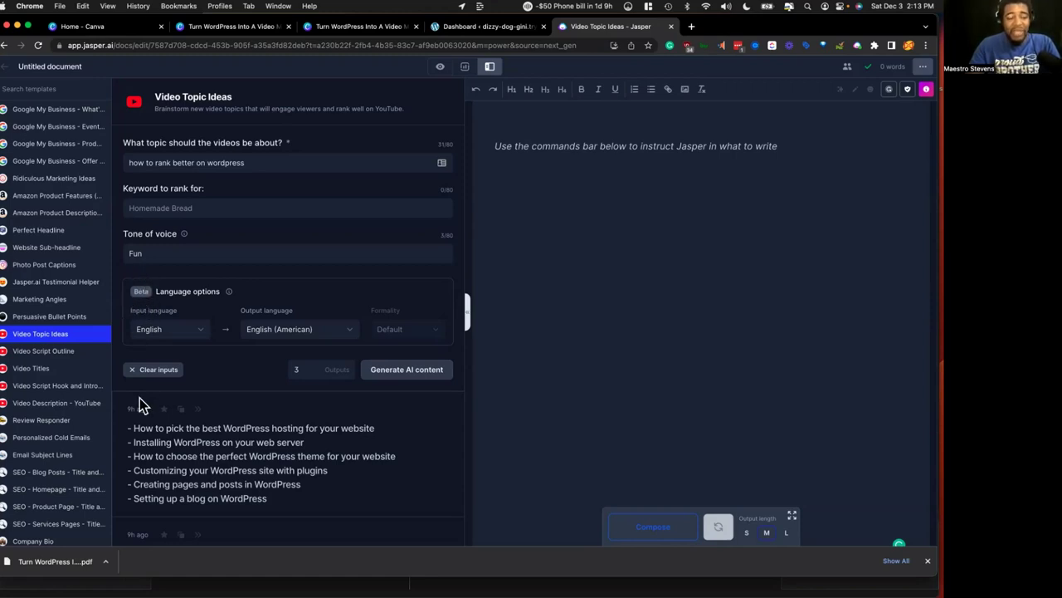
Step: Look through the list of Jasper templates, from blog and ad copy to the video templates
{"action": "scroll", "coordinate": [72, 151], "scroll_direction": "down", "scroll_amount": 1}
{"action": "scroll", "coordinate": [72, 146], "scroll_direction": "up", "scroll_amount": 10}
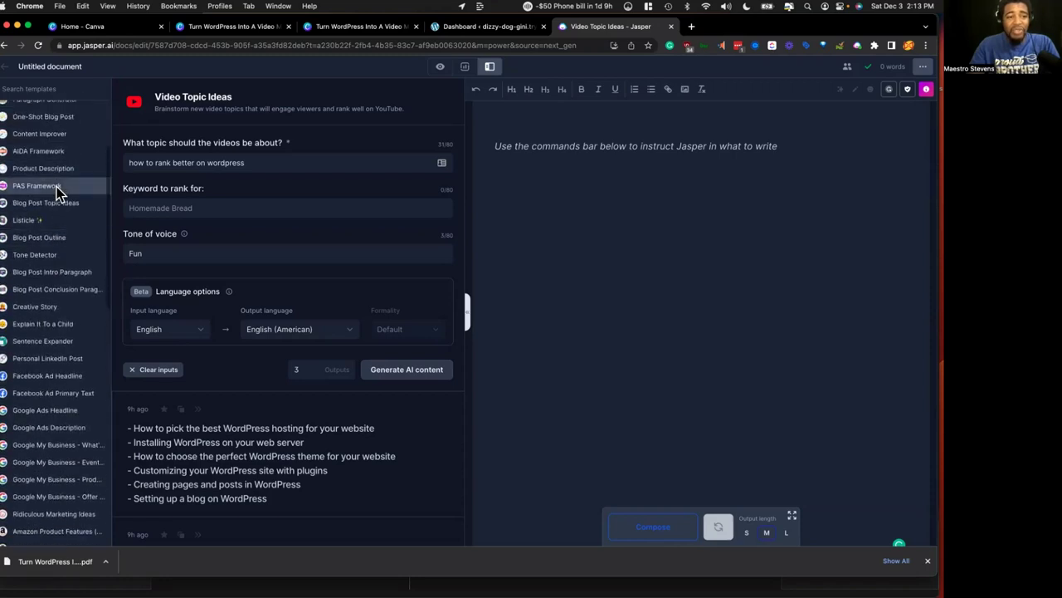
{"action": "scroll", "coordinate": [56, 192], "scroll_direction": "up", "scroll_amount": 2}
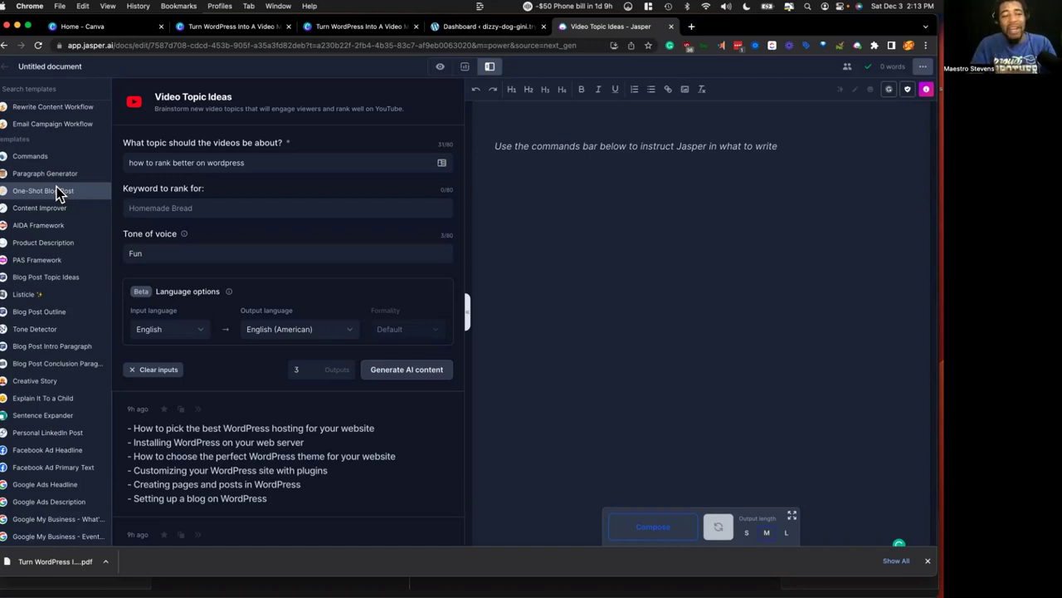
{"action": "scroll", "coordinate": [58, 192], "scroll_direction": "down", "scroll_amount": 1}
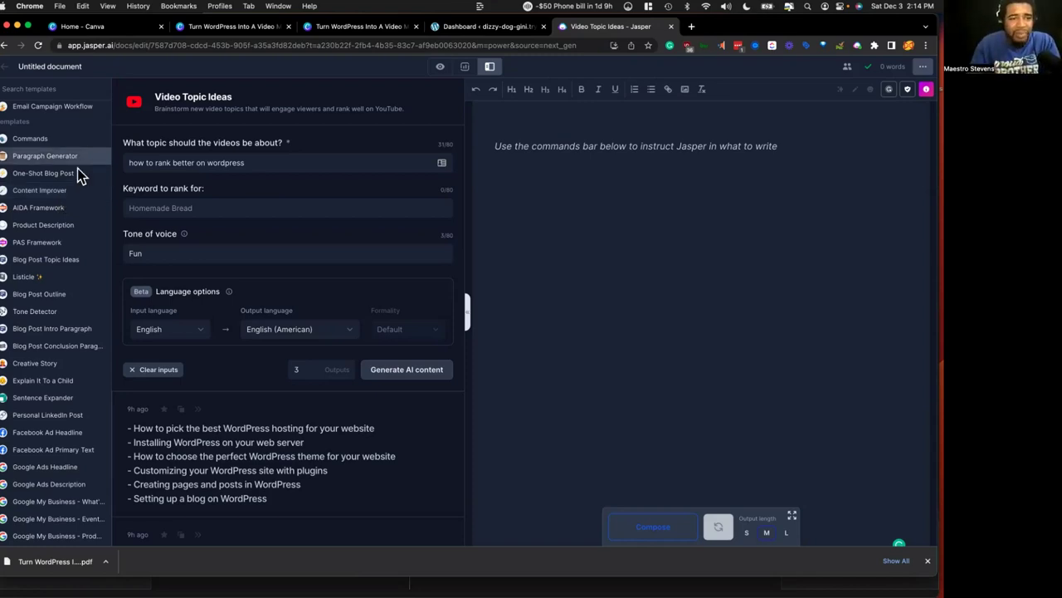
{"action": "scroll", "coordinate": [50, 213], "scroll_direction": "down", "scroll_amount": 2}
{"action": "scroll", "coordinate": [50, 213], "scroll_direction": "down", "scroll_amount": 3}
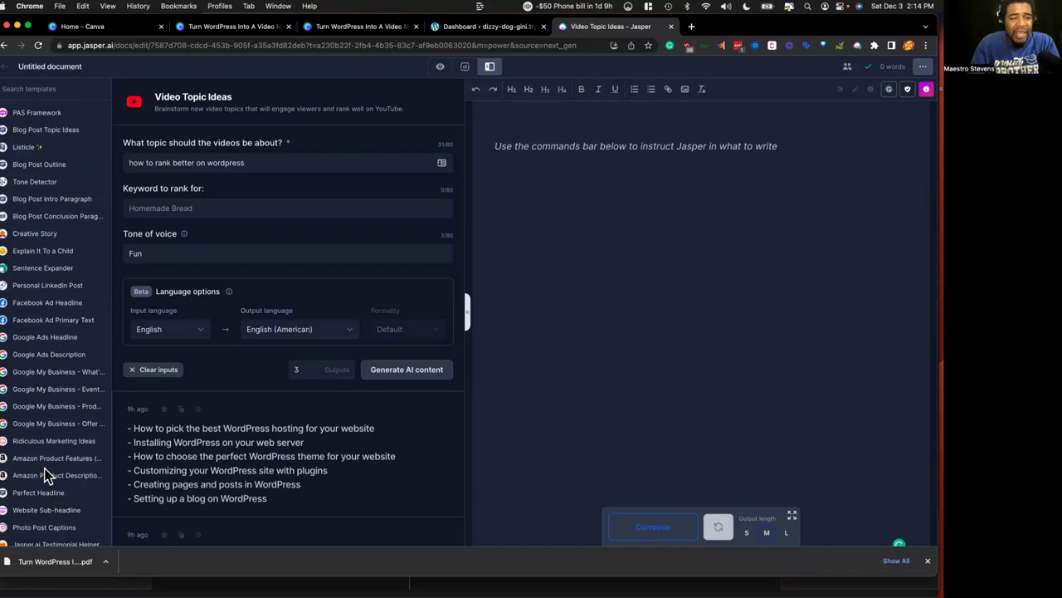
{"action": "scroll", "coordinate": [47, 339], "scroll_direction": "down", "scroll_amount": 13}
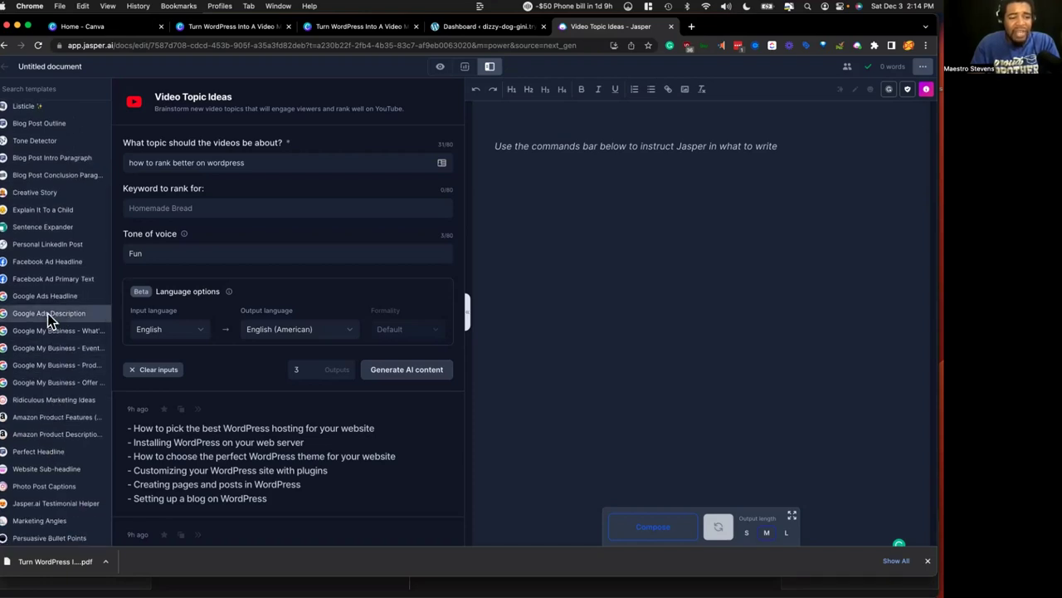
{"action": "scroll", "coordinate": [46, 351], "scroll_direction": "down", "scroll_amount": 1}
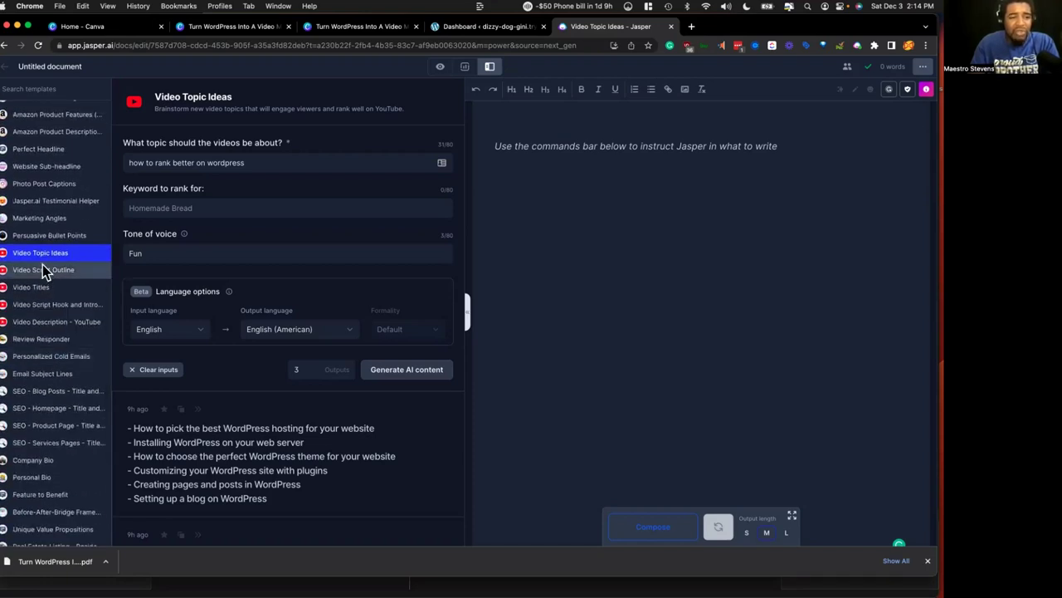
Step: Replace the video topic with "souvenir items" and copy the same phrase into the keyword to rank for
{"action": "triple_click", "coordinate": [209, 162]}
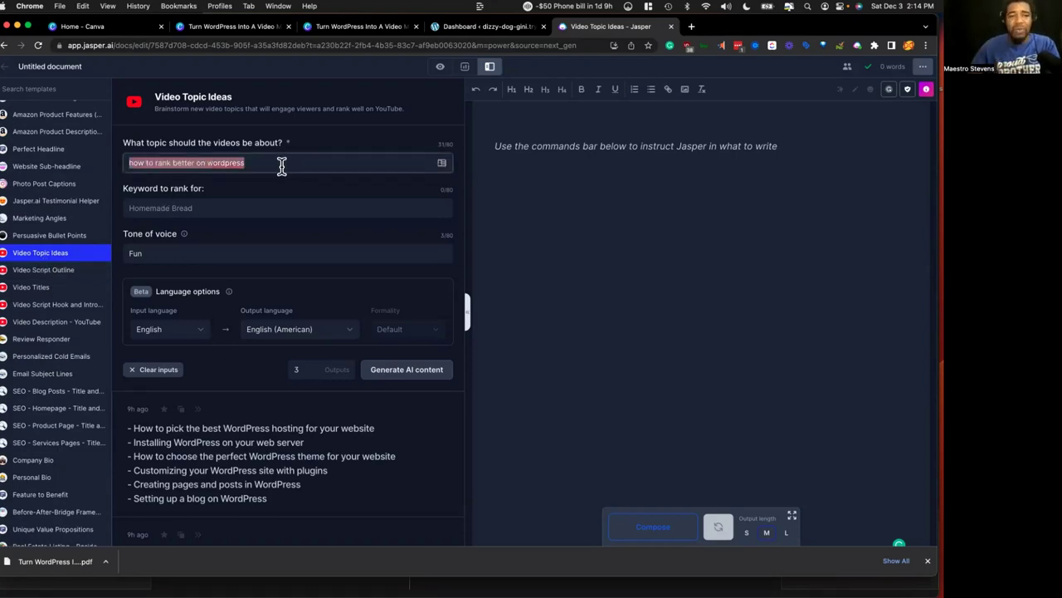
{"action": "key", "text": "BackSpace"}
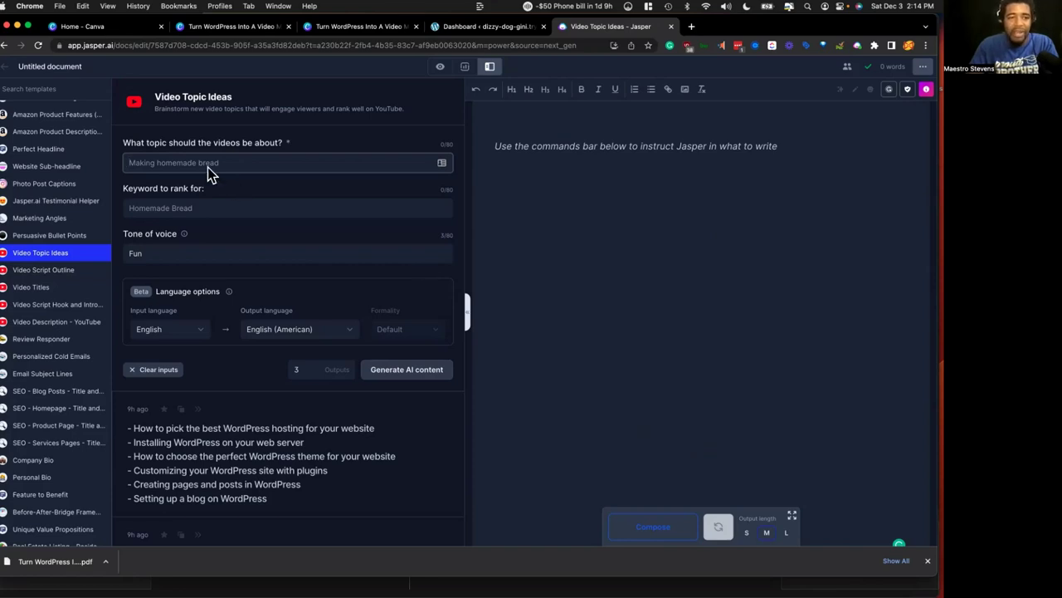
{"action": "type", "text": "souvenir items"}
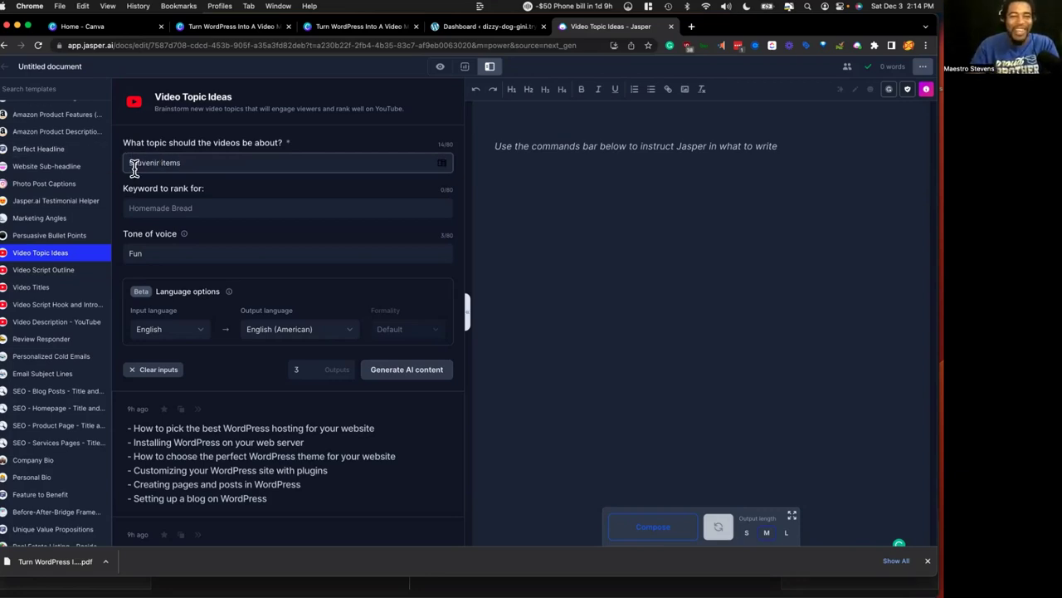
{"action": "triple_click", "coordinate": [175, 162]}
{"action": "key", "text": "ctrl+c"}
{"action": "left_click", "coordinate": [185, 207]}
{"action": "key", "text": "ctrl+v"}
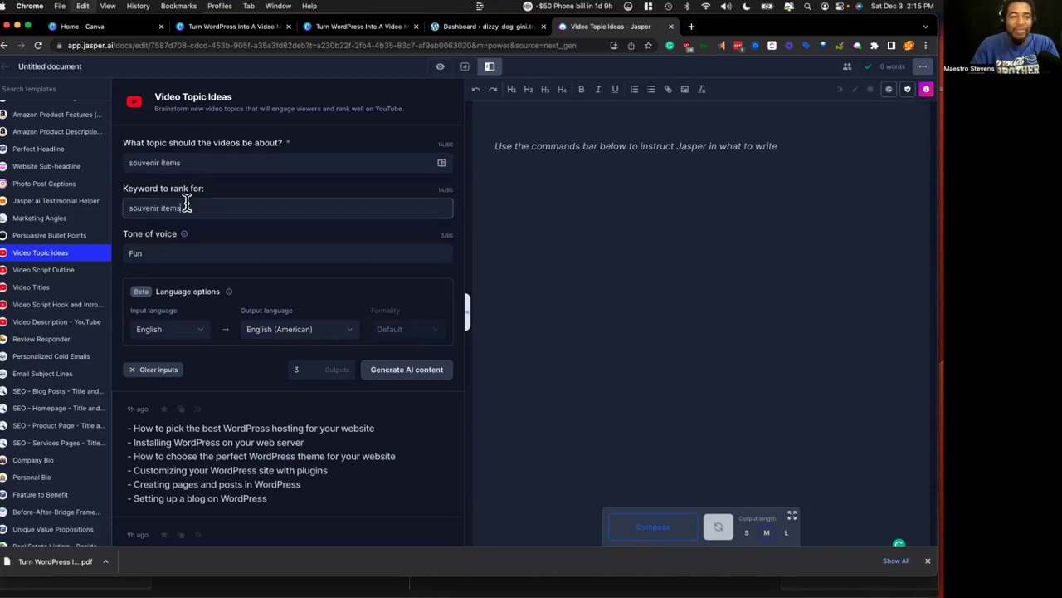
Step: Set the tone of voice for the video topic ideas to Witty
{"action": "left_click", "coordinate": [175, 252]}
{"action": "triple_click", "coordinate": [175, 252]}
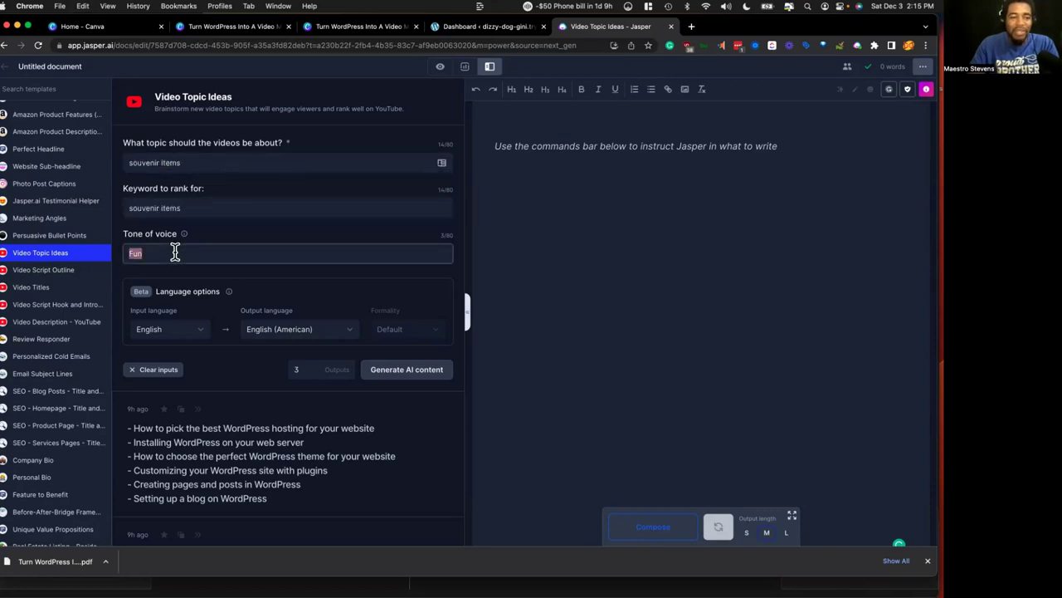
{"action": "type", "text": "Witty"}
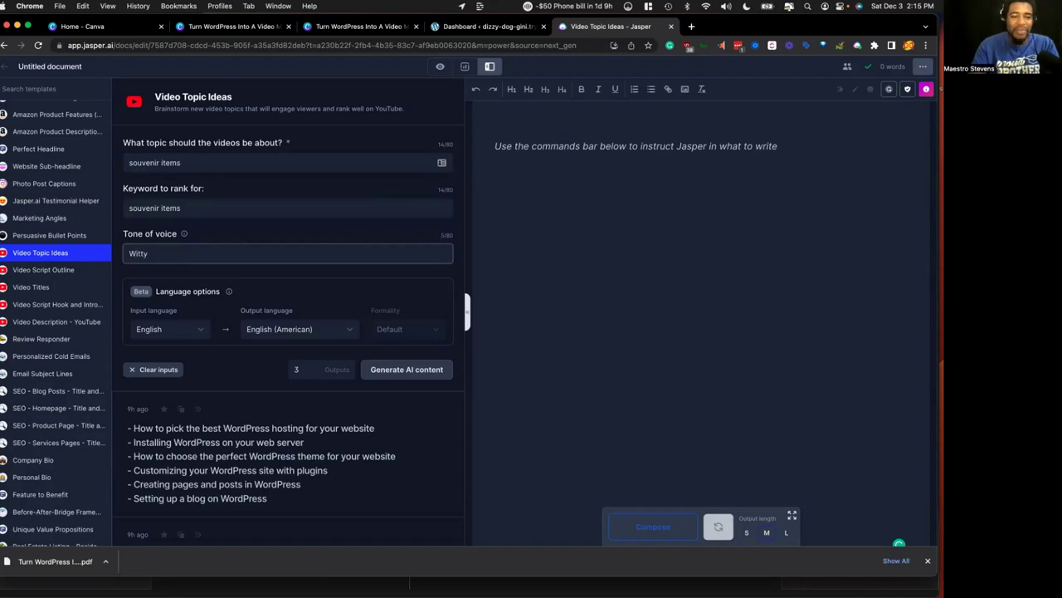
Step: Clear the Video Topic Ideas inputs and re-enter "souvenir items" as topic and keyword to rank for, with the tone Witty
{"action": "scroll", "coordinate": [228, 247], "scroll_direction": "down", "scroll_amount": 3}
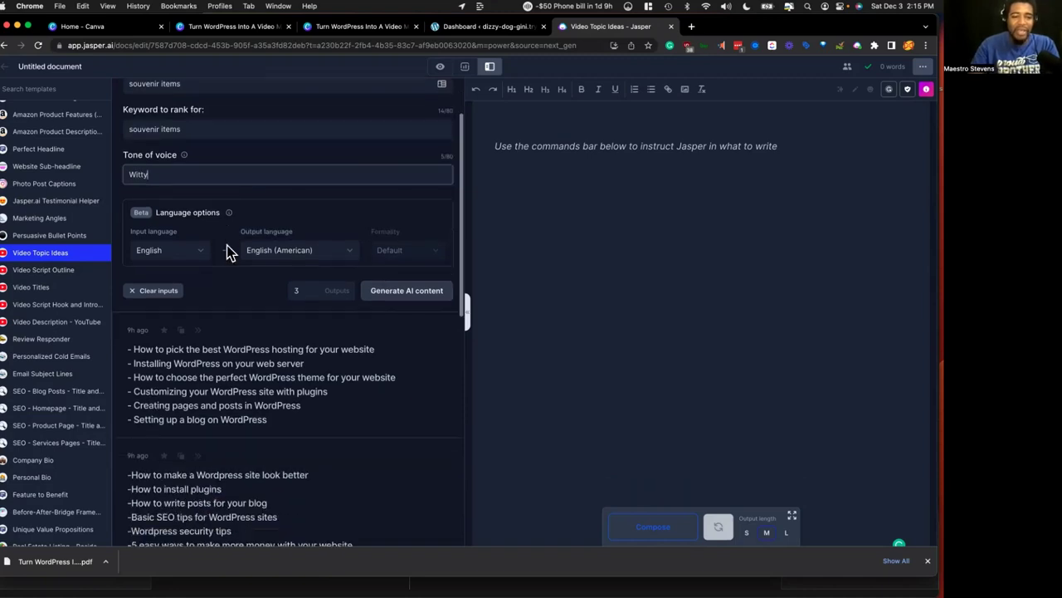
{"action": "left_click", "coordinate": [163, 282]}
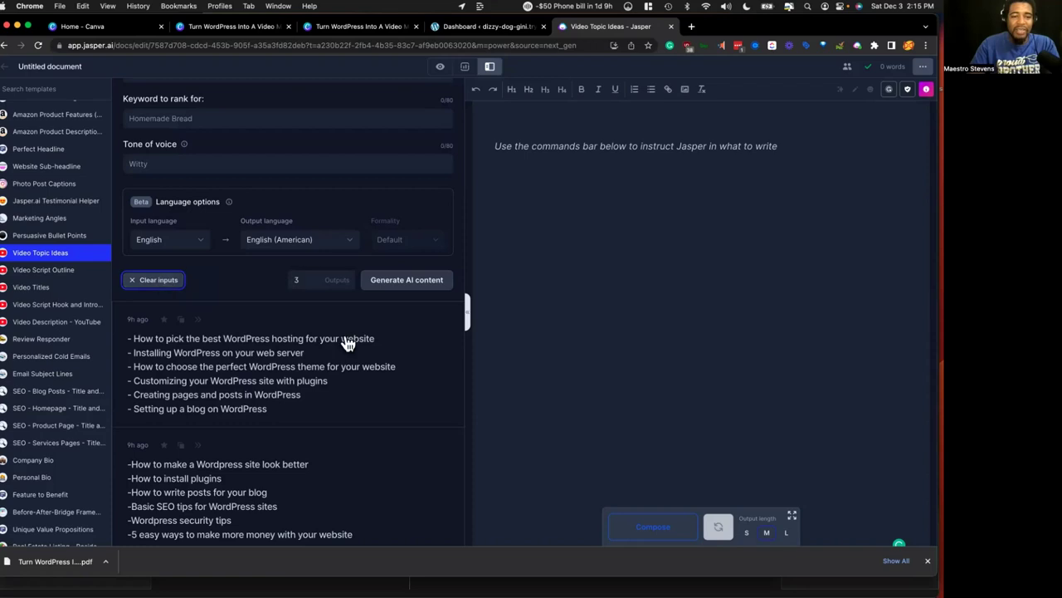
{"action": "scroll", "coordinate": [351, 324], "scroll_direction": "down", "scroll_amount": 10}
{"action": "scroll", "coordinate": [351, 325], "scroll_direction": "up", "scroll_amount": 10}
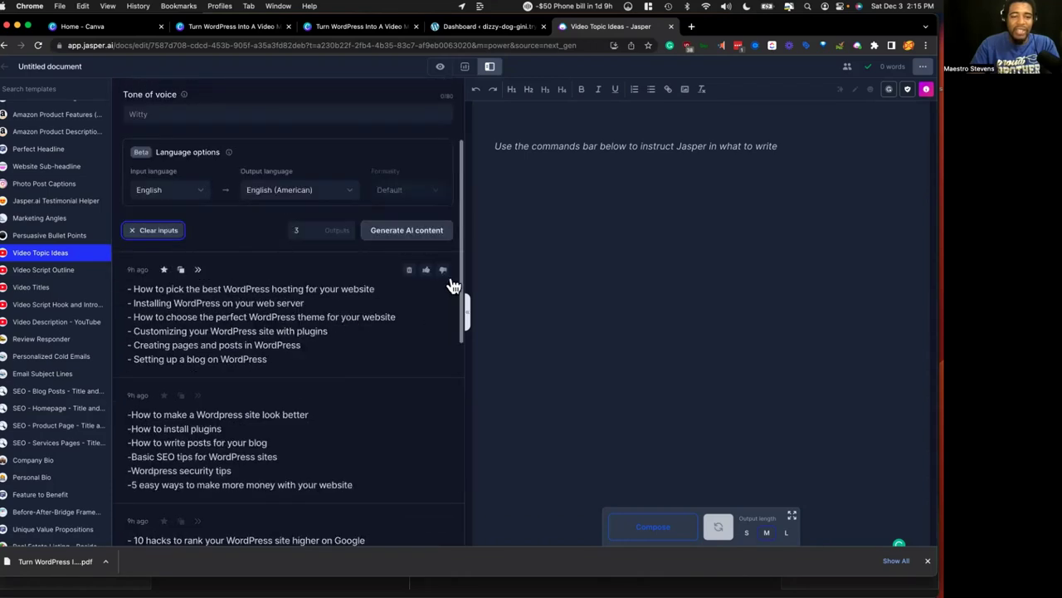
{"action": "scroll", "coordinate": [412, 270], "scroll_direction": "up", "scroll_amount": 3}
{"action": "left_click", "coordinate": [168, 162]}
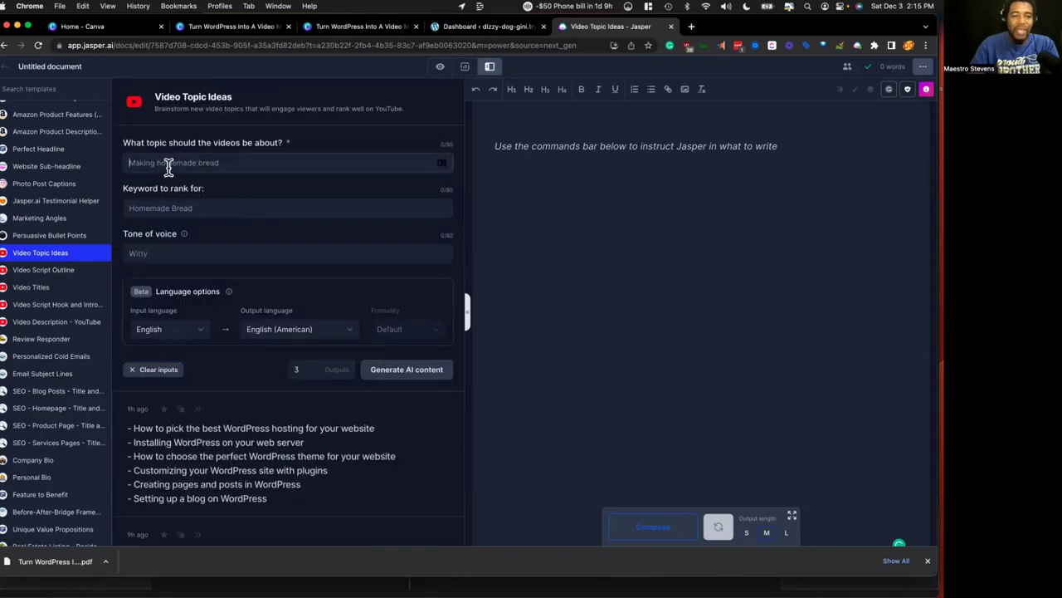
{"action": "key", "text": "ctrl+v"}
{"action": "left_click", "coordinate": [191, 208]}
{"action": "key", "text": "ctrl+v"}
{"action": "left_click", "coordinate": [180, 252]}
{"action": "type", "text": "Witty"}
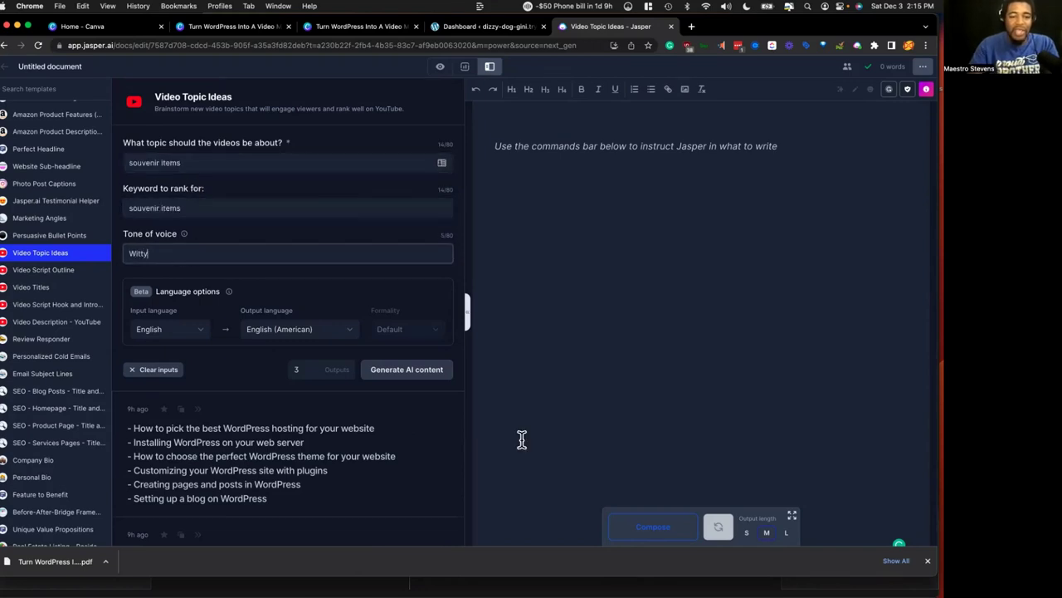
Step: Generate three sets of video topic ideas about souvenir items and look through the results
{"action": "left_click", "coordinate": [407, 369]}
{"action": "scroll", "coordinate": [379, 213], "scroll_direction": "down", "scroll_amount": 2}
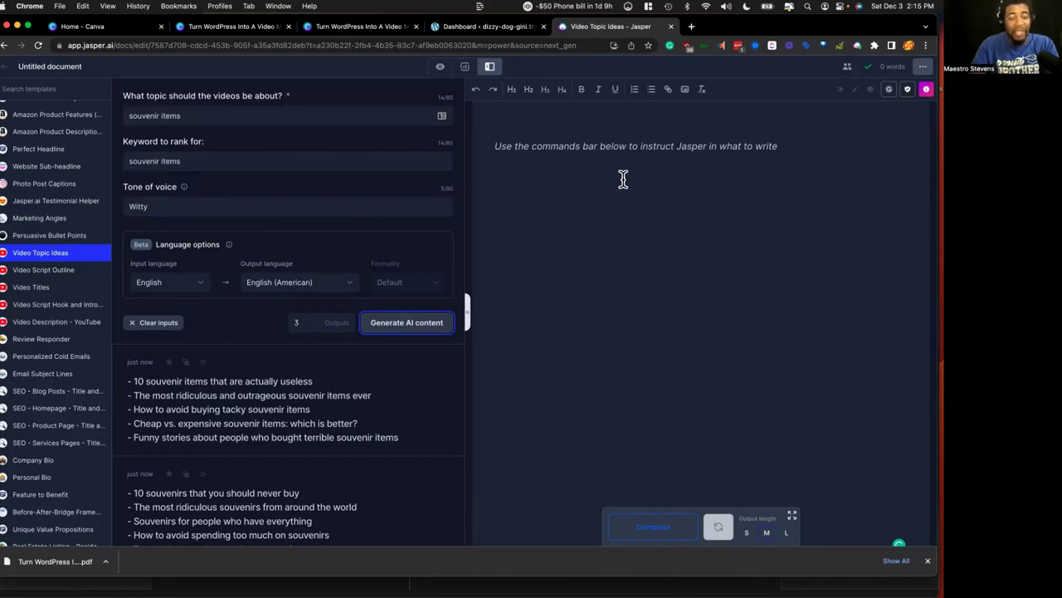
{"action": "scroll", "coordinate": [244, 330], "scroll_direction": "down", "scroll_amount": 2}
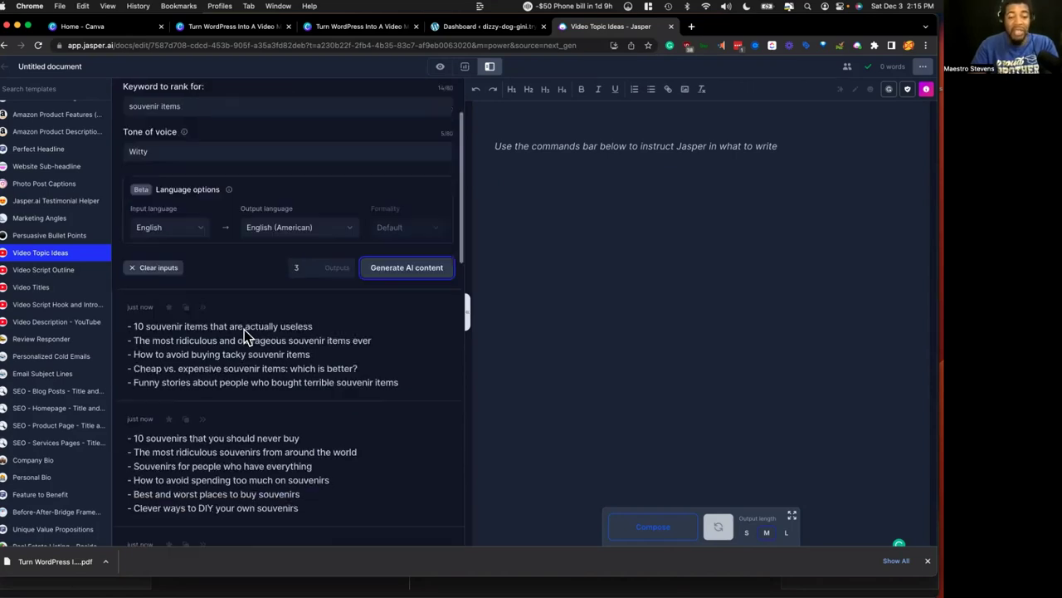
{"action": "scroll", "coordinate": [246, 336], "scroll_direction": "down", "scroll_amount": 1}
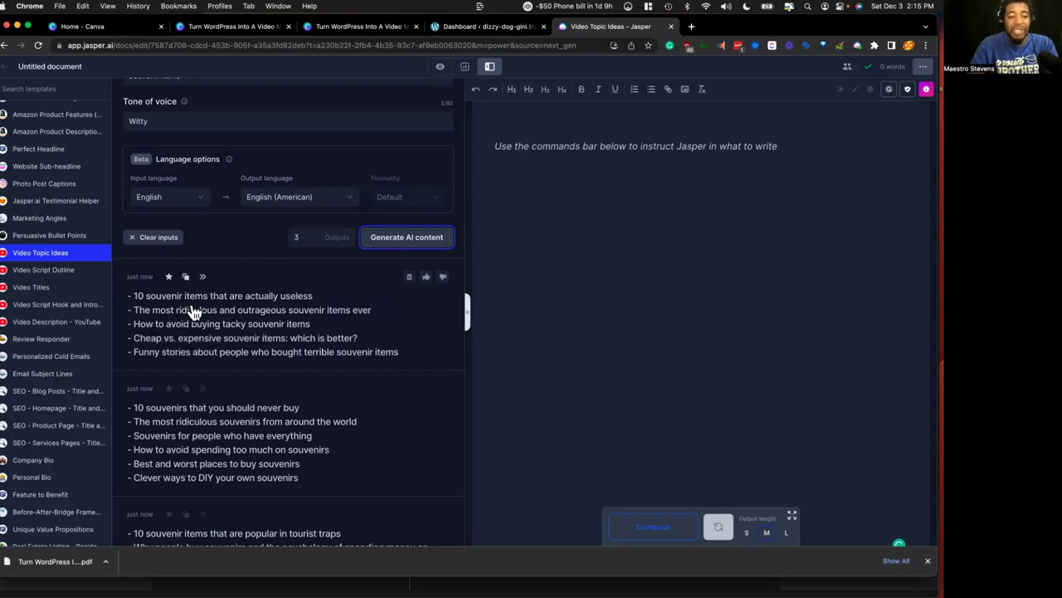
{"action": "scroll", "coordinate": [193, 312], "scroll_direction": "down", "scroll_amount": 1}
{"action": "scroll", "coordinate": [192, 312], "scroll_direction": "down", "scroll_amount": 1}
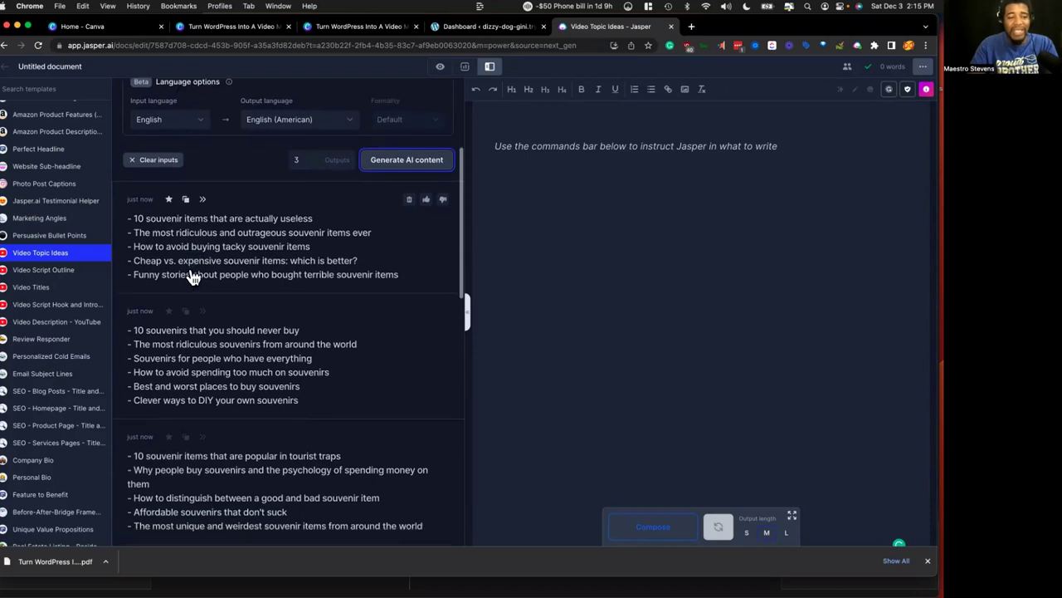
{"action": "scroll", "coordinate": [190, 277], "scroll_direction": "down", "scroll_amount": 1}
{"action": "scroll", "coordinate": [304, 230], "scroll_direction": "up", "scroll_amount": 2}
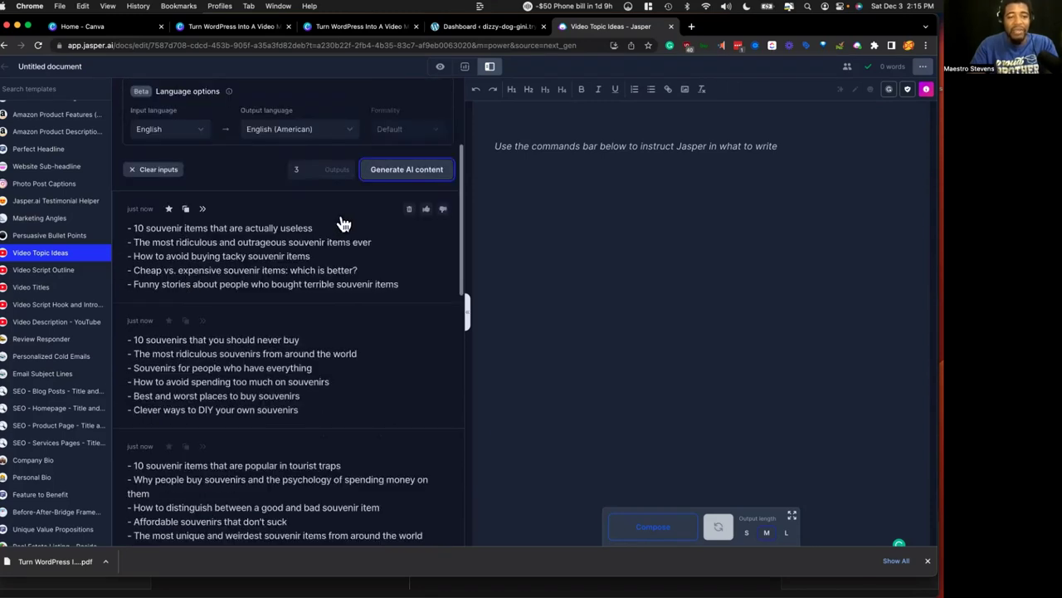
Step: Copy the idea "10 souvenir items that are actually useless" from the first generated result and close the result
{"action": "left_click", "coordinate": [202, 208]}
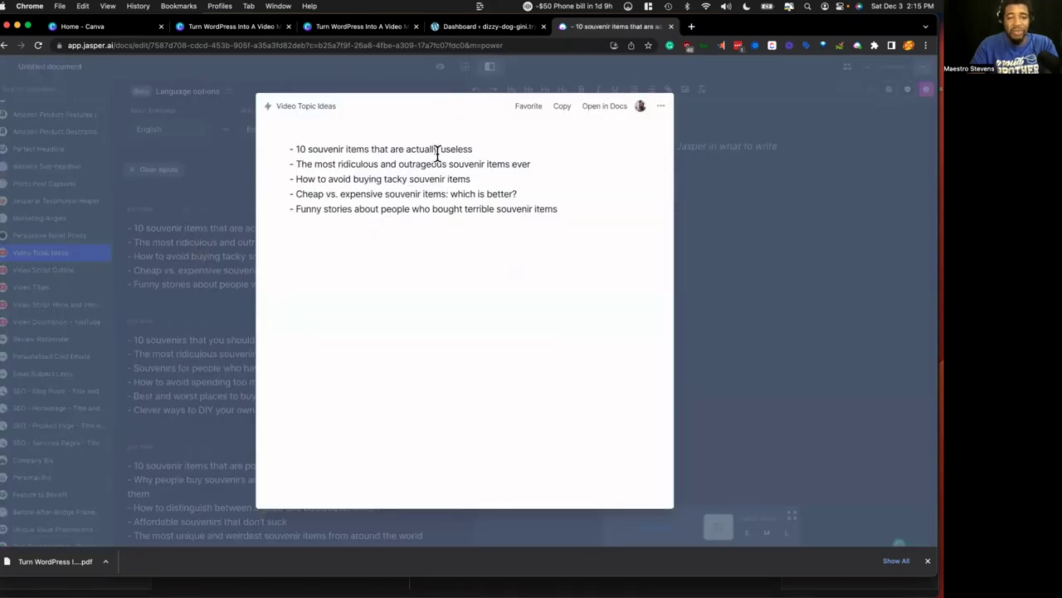
{"action": "left_click_drag", "start_coordinate": [478, 147], "coordinate": [296, 148]}
{"action": "key", "text": "super+c"}
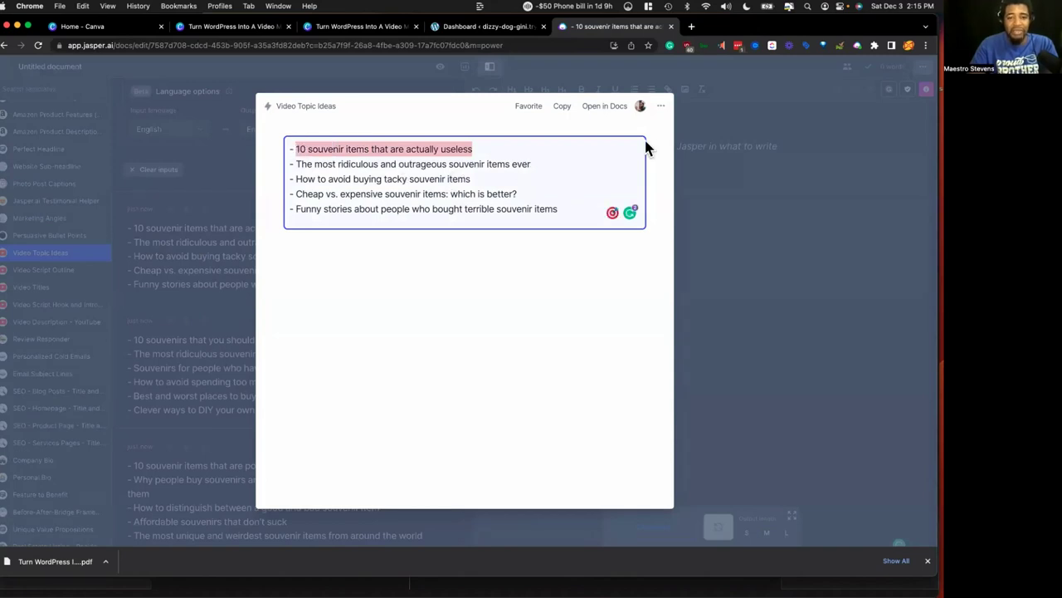
{"action": "left_click", "coordinate": [710, 112]}
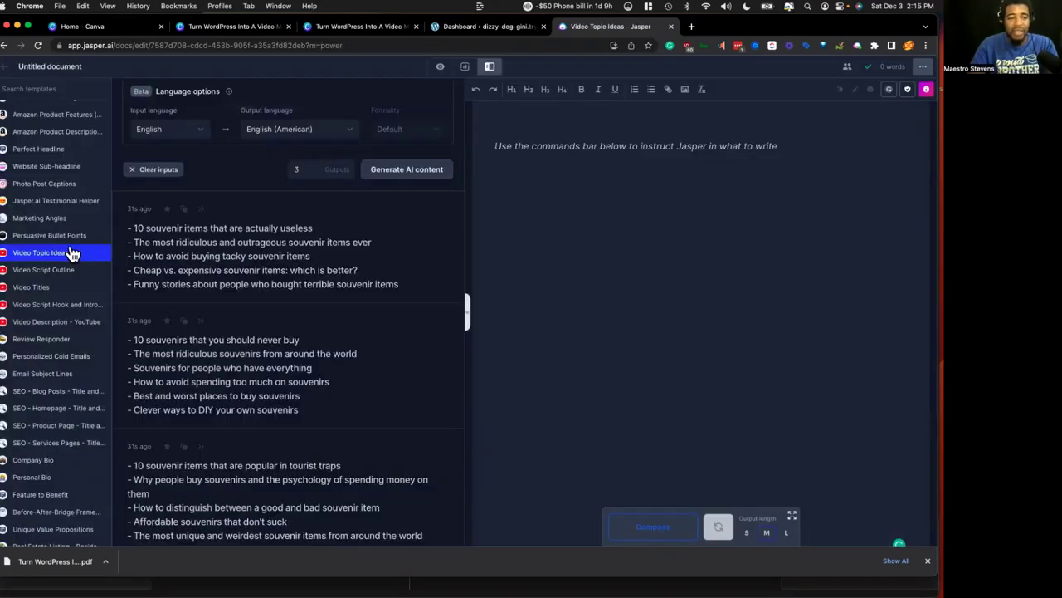
Step: Open the Video Titles template and replace the video subject with the copied "10 souvenir items that are actually useless"
{"action": "left_click", "coordinate": [53, 289]}
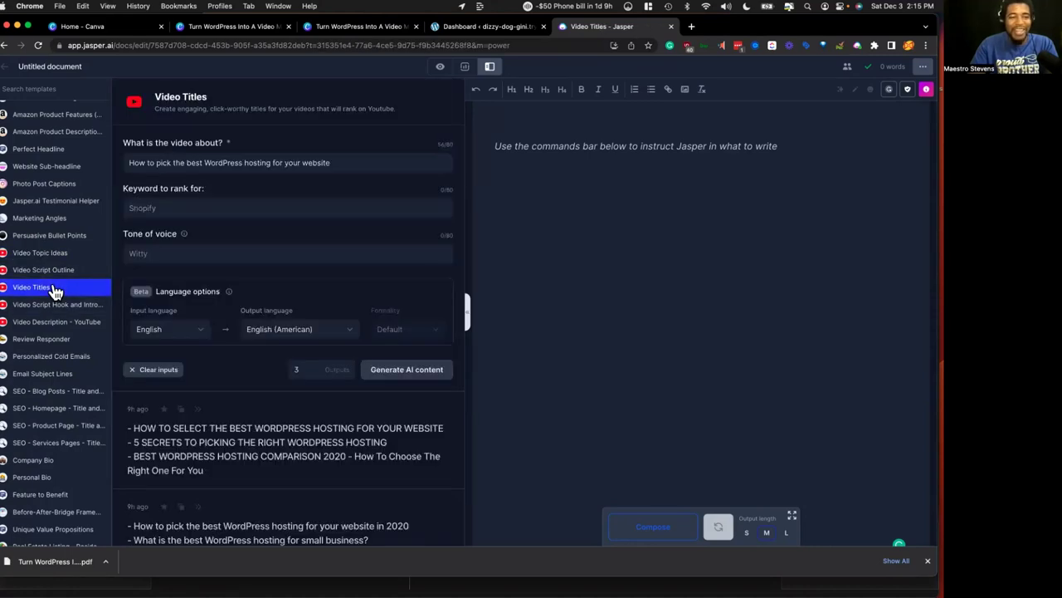
{"action": "left_click", "coordinate": [170, 166]}
{"action": "key", "text": "super+a"}
{"action": "key", "text": "BackSpace"}
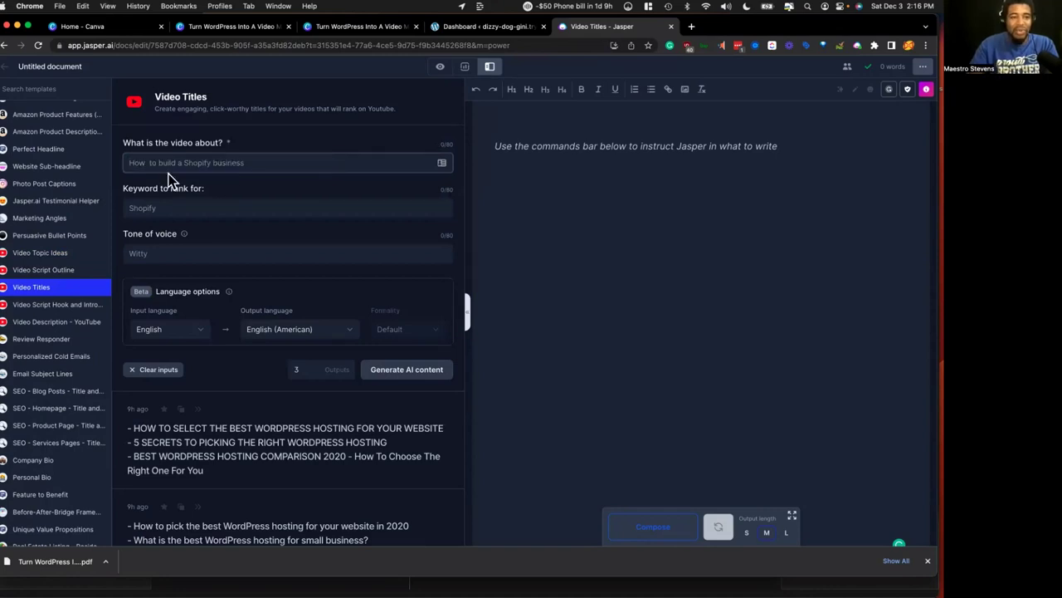
{"action": "key", "text": "super+v"}
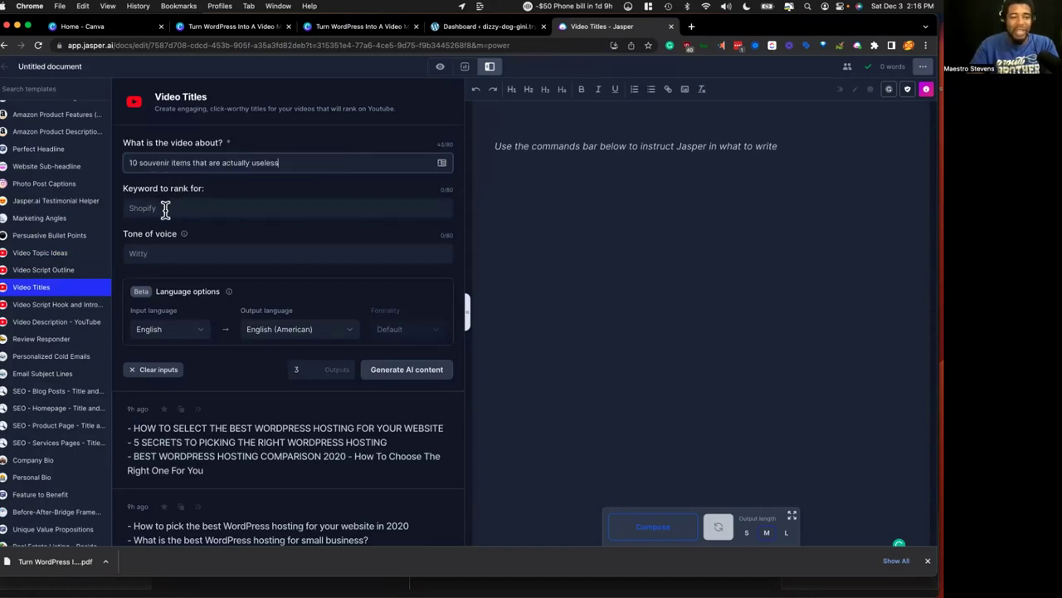
Step: Paste the copied idea as the keyword to rank for and trim it to "souvenir items"
{"action": "left_click", "coordinate": [149, 209]}
{"action": "key", "text": "super+v"}
{"action": "left_click", "coordinate": [138, 209]}
{"action": "key", "text": "BackSpace"}
{"action": "key", "text": "BackSpace"}
{"action": "key", "text": "BackSpace"}
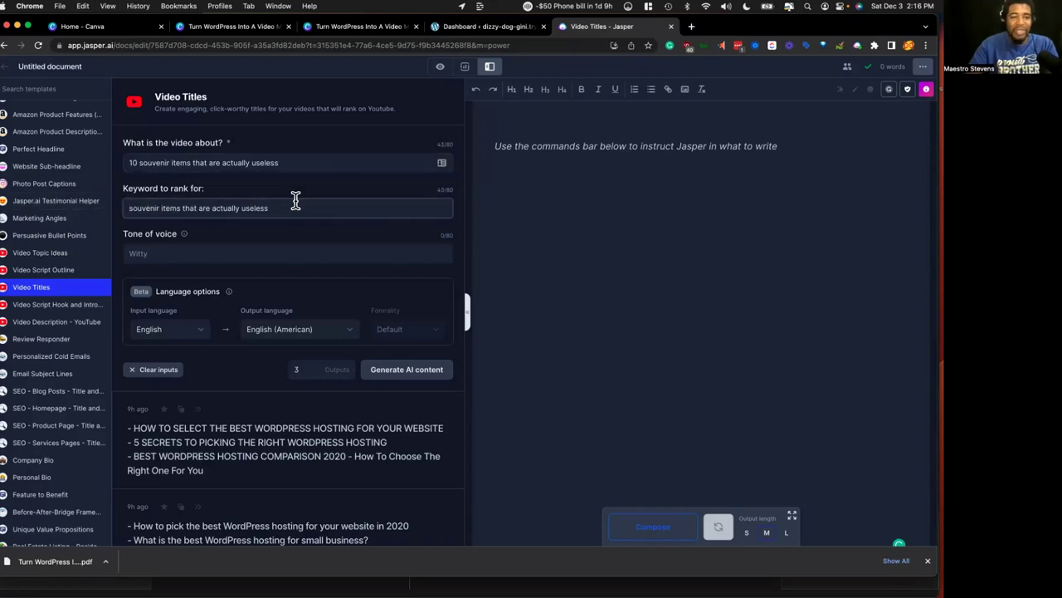
{"action": "left_click_drag", "start_coordinate": [268, 208], "coordinate": [185, 207]}
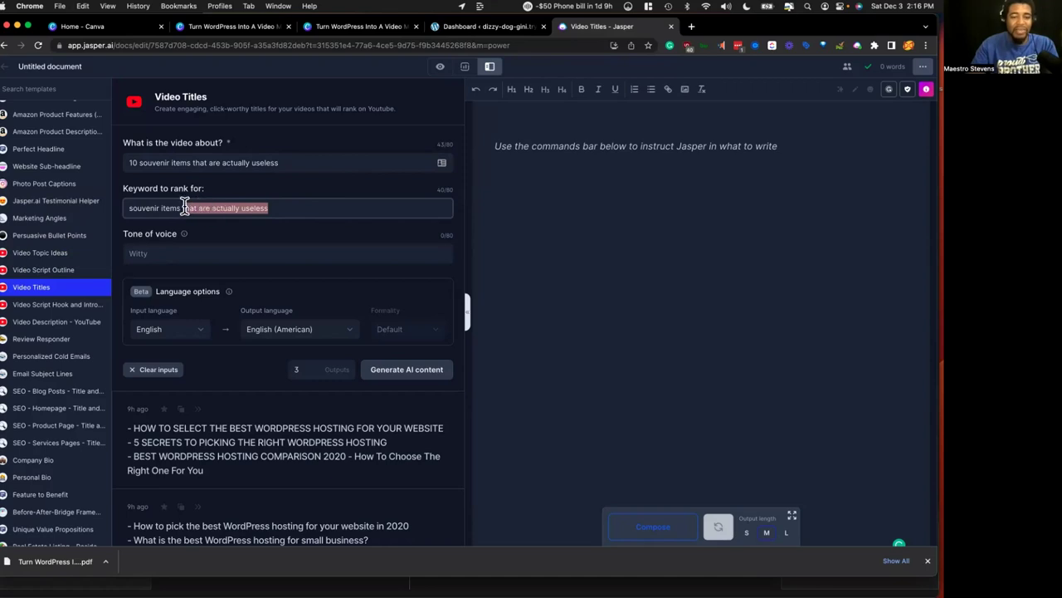
{"action": "key", "text": "BackSpace"}
Step: Generate video titles with the tone of voice Witty and look through the suggestions
{"action": "left_click", "coordinate": [170, 251]}
{"action": "type", "text": "Witty"}
{"action": "key", "text": "super+Return"}
{"action": "scroll", "coordinate": [253, 211], "scroll_direction": "down", "scroll_amount": 1}
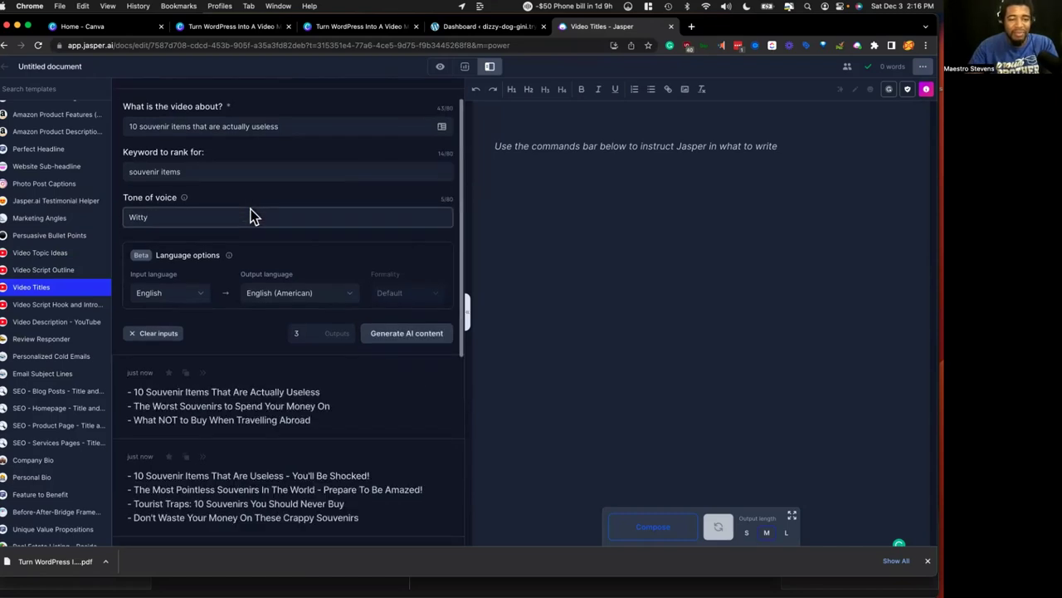
{"action": "scroll", "coordinate": [251, 213], "scroll_direction": "down", "scroll_amount": 5}
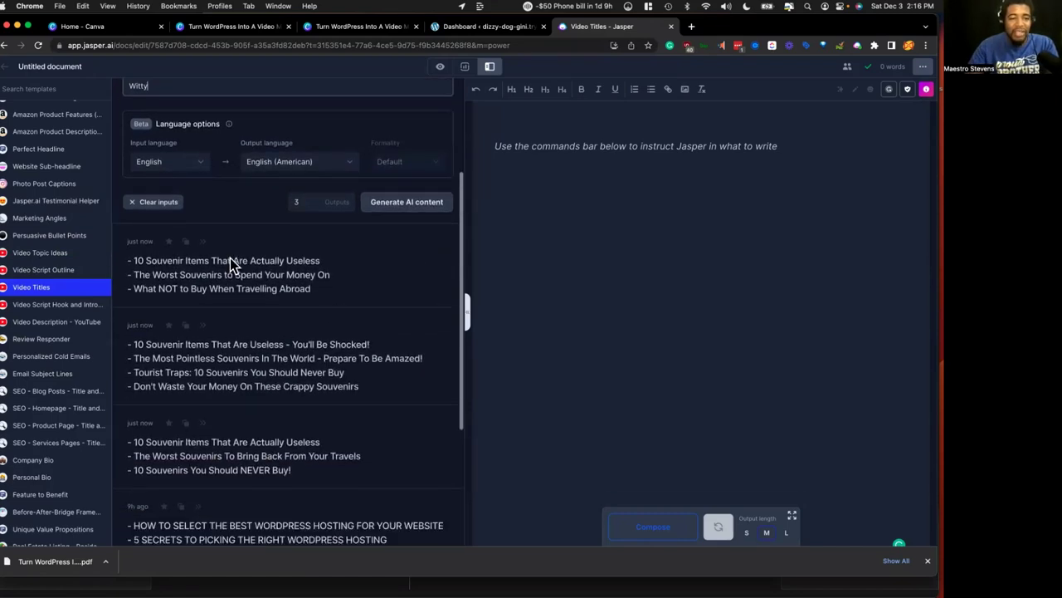
{"action": "scroll", "coordinate": [230, 259], "scroll_direction": "up", "scroll_amount": 6}
{"action": "scroll", "coordinate": [191, 154], "scroll_direction": "down", "scroll_amount": 1}
{"action": "scroll", "coordinate": [188, 163], "scroll_direction": "down", "scroll_amount": 6}
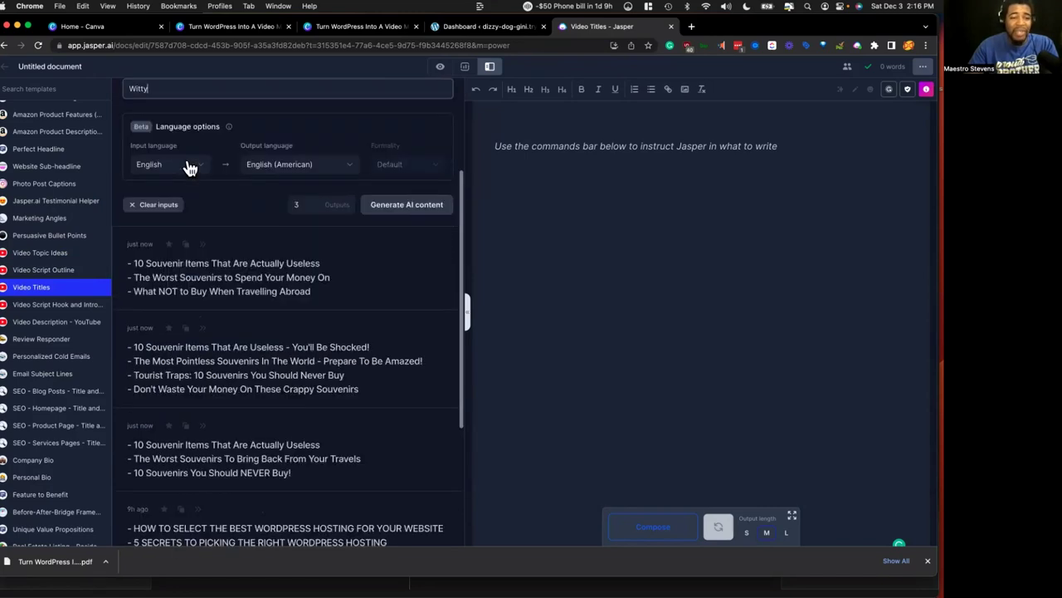
{"action": "scroll", "coordinate": [189, 167], "scroll_direction": "down", "scroll_amount": 5}
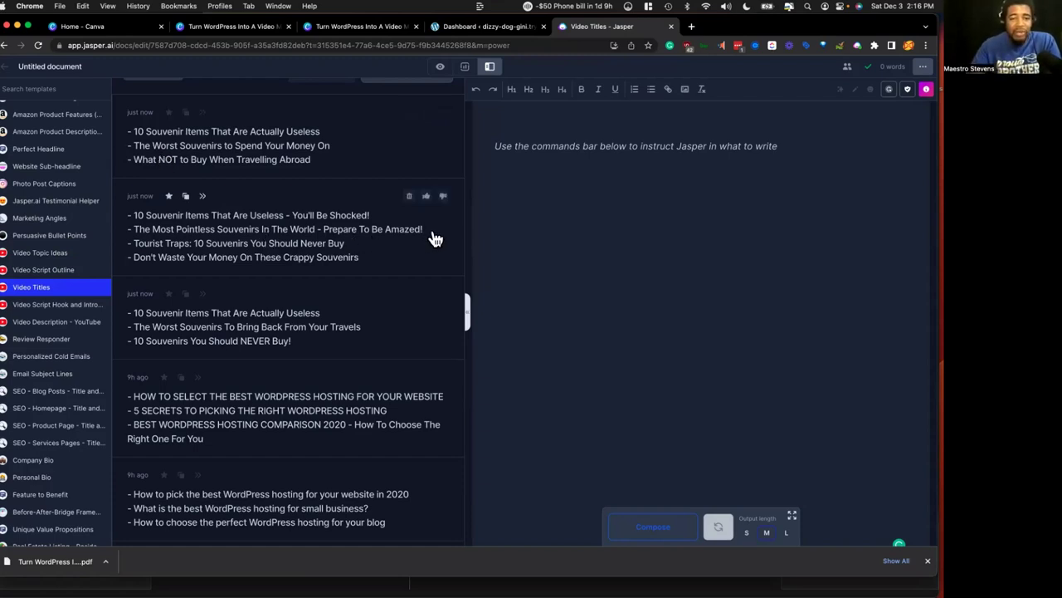
{"action": "left_click", "coordinate": [199, 239]}
{"action": "left_click_drag", "start_coordinate": [583, 164], "coordinate": [297, 163]}
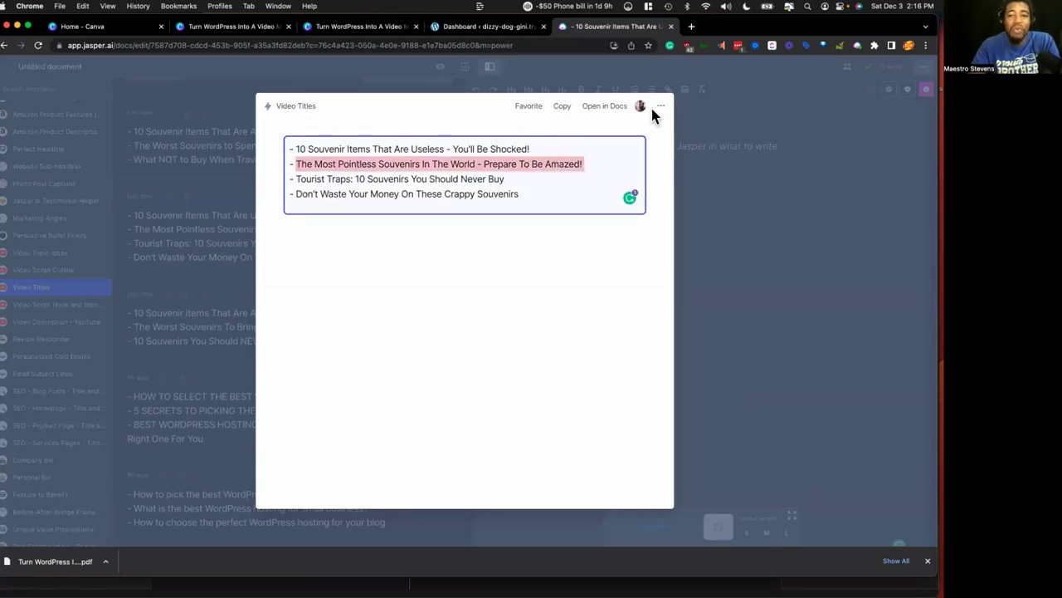
{"action": "left_click", "coordinate": [708, 114]}
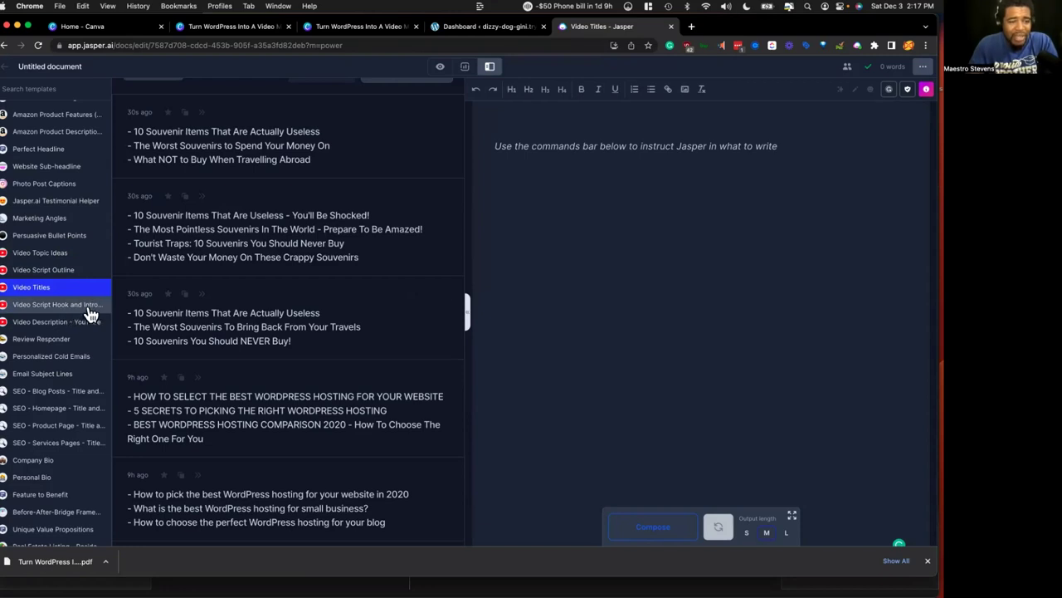
{"action": "left_click", "coordinate": [62, 309]}
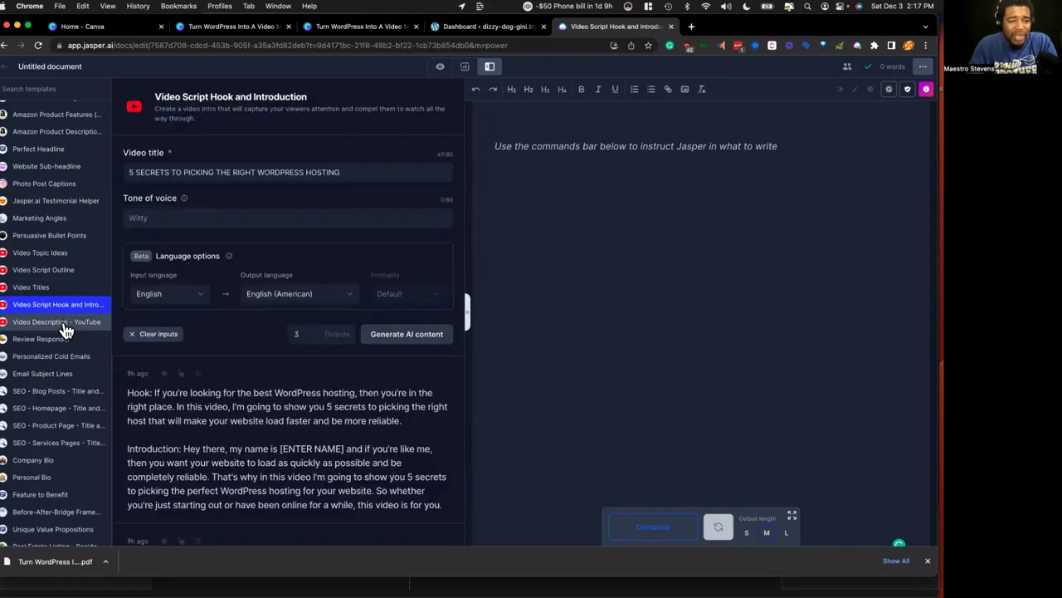
{"action": "left_click", "coordinate": [54, 288]}
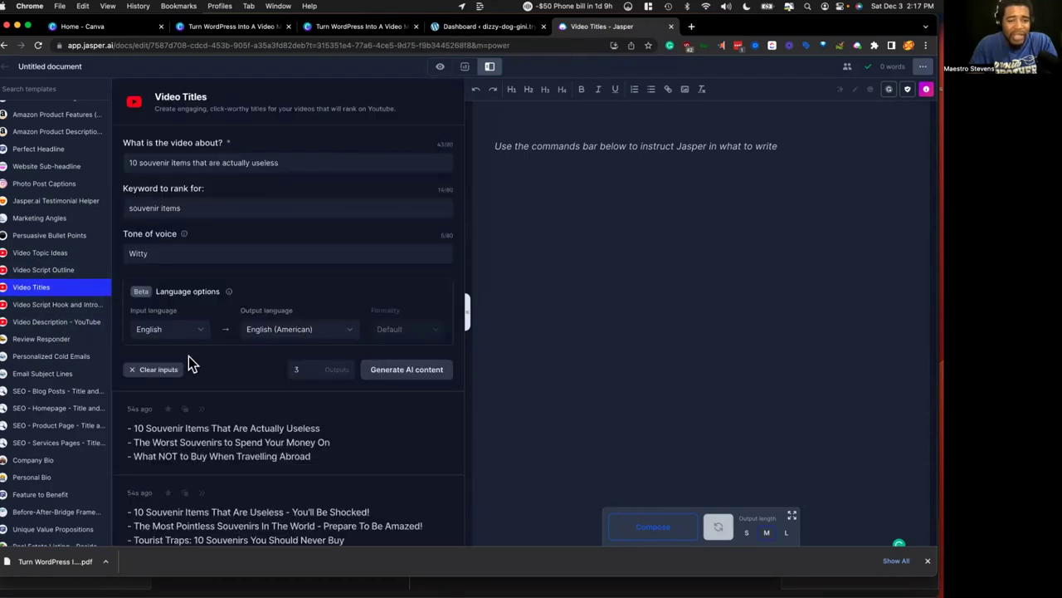
Step: Copy the title "The Most Pointless Souvenirs In The World - Prepare To Be Amazed!" from the second generated result and close the result
{"action": "scroll", "coordinate": [178, 432], "scroll_direction": "down", "scroll_amount": 3}
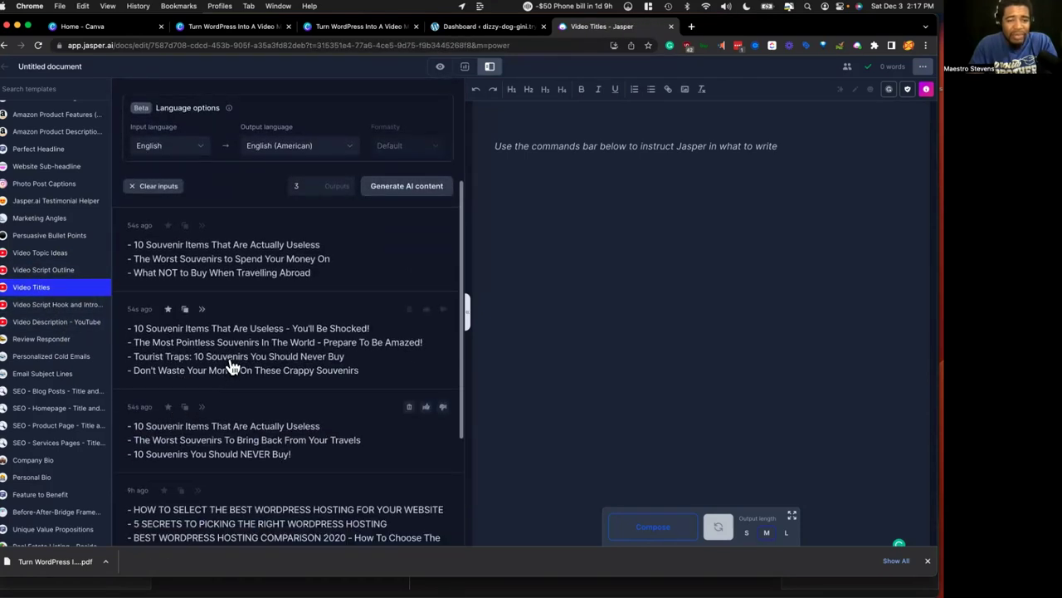
{"action": "left_click", "coordinate": [213, 373]}
{"action": "left_click_drag", "start_coordinate": [585, 164], "coordinate": [292, 163]}
{"action": "key", "text": "super+c"}
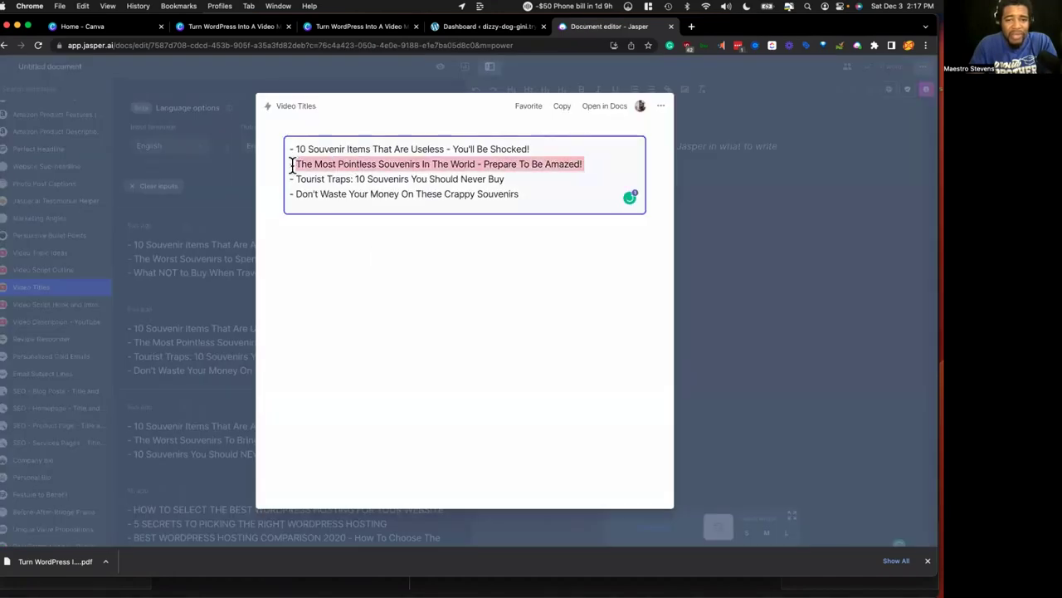
{"action": "left_click", "coordinate": [46, 299]}
Step: In the Video Script Hook and Introduction template, replace the video title with the copied "The Most Pointless Souvenirs In The World - Prepare To Be Amazed!" and generate content
{"action": "left_click", "coordinate": [67, 308]}
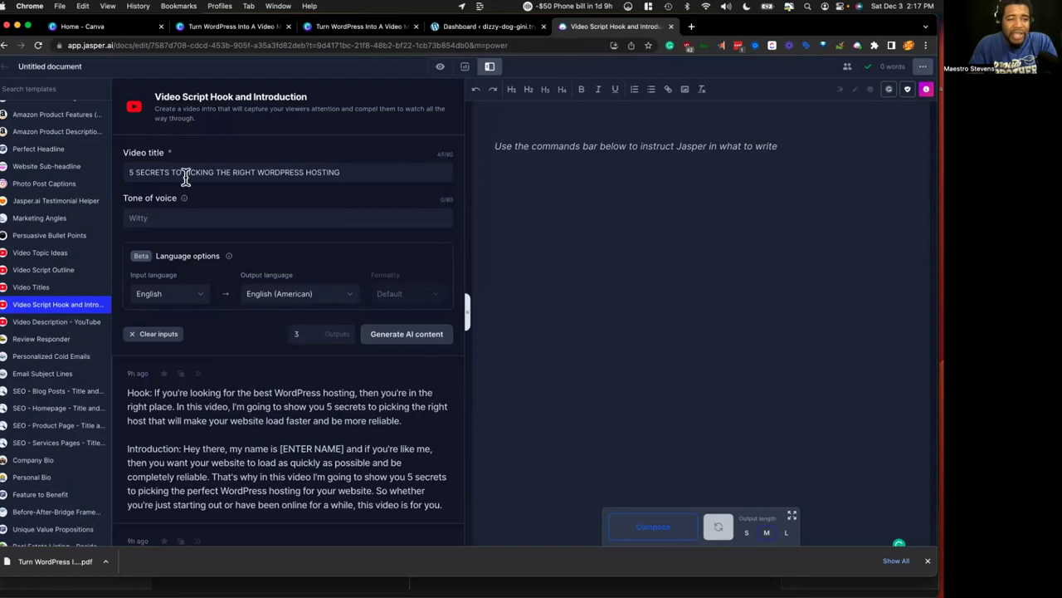
{"action": "triple_click", "coordinate": [332, 172]}
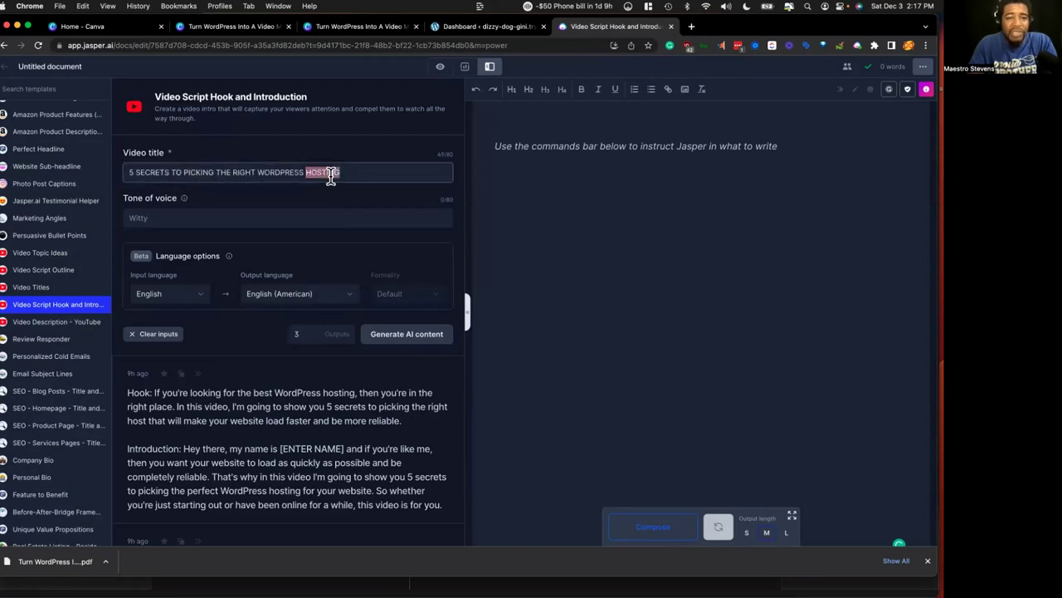
{"action": "key", "text": "super+v"}
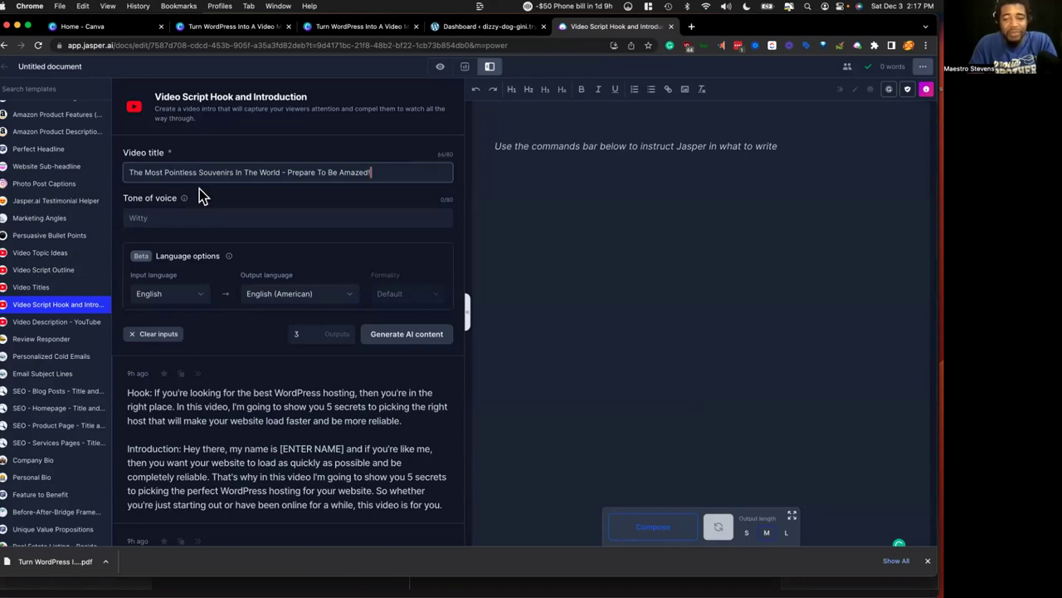
{"action": "left_click", "coordinate": [384, 336]}
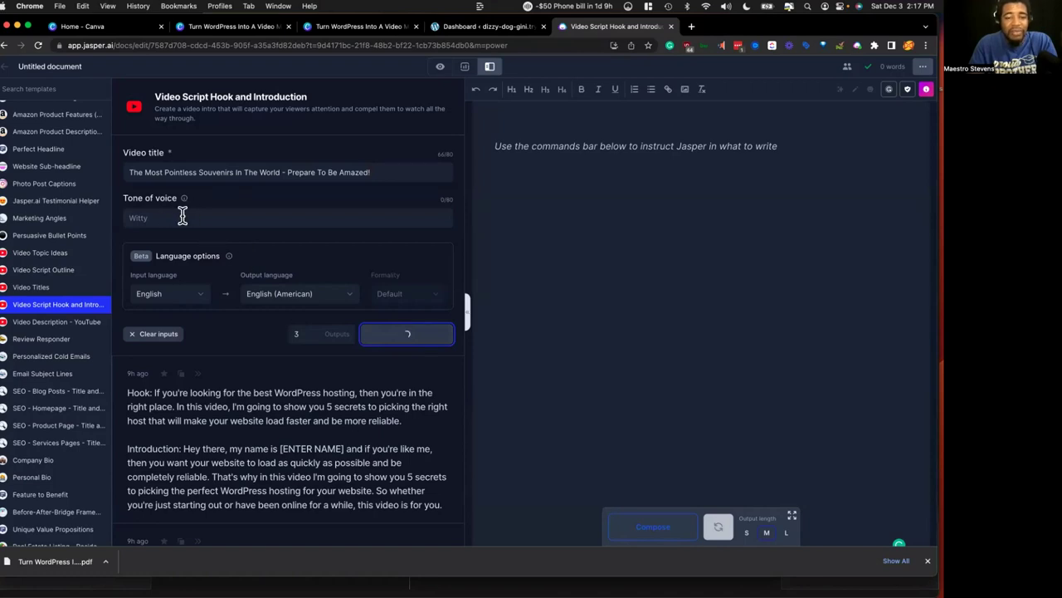
{"action": "scroll", "coordinate": [183, 214], "scroll_direction": "down", "scroll_amount": 4}
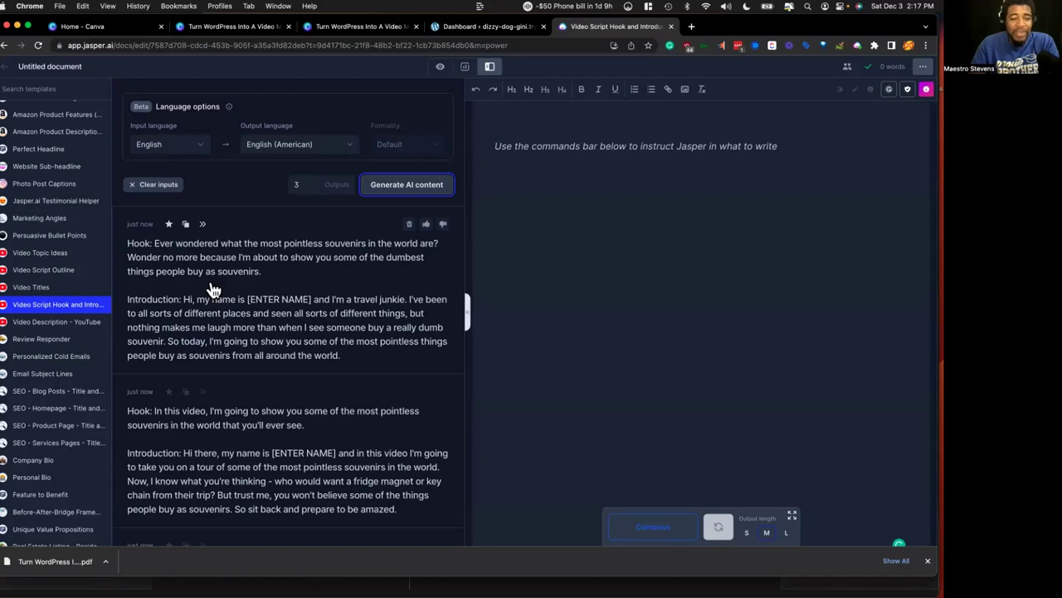
Step: Look through the generated hooks and introductions and copy the third one, about items to avoid if you don't want to look like a tourist
{"action": "scroll", "coordinate": [212, 288], "scroll_direction": "down", "scroll_amount": 1}
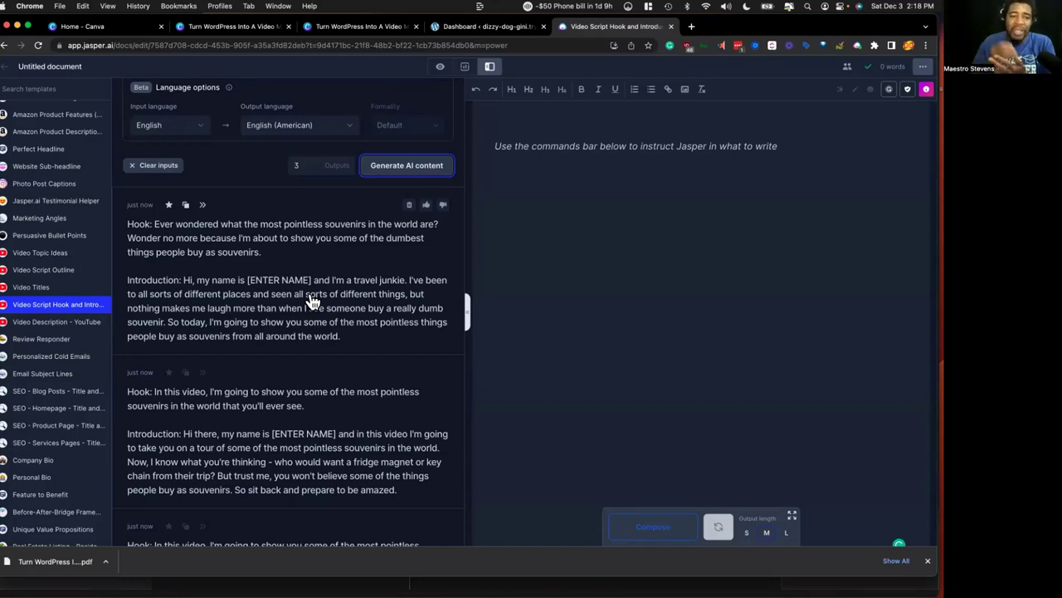
{"action": "scroll", "coordinate": [311, 301], "scroll_direction": "down", "scroll_amount": 7}
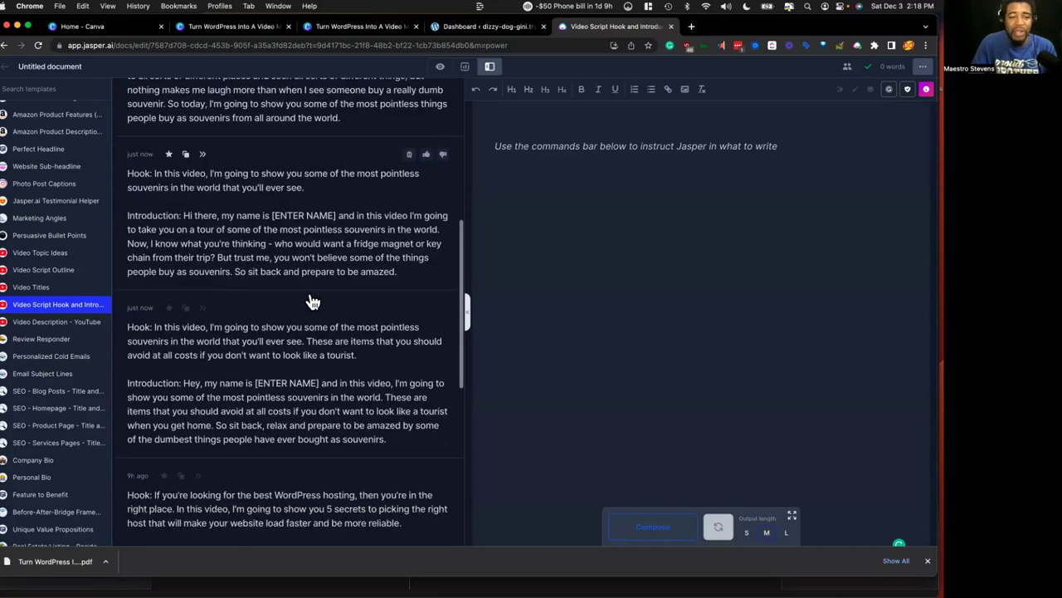
{"action": "scroll", "coordinate": [311, 301], "scroll_direction": "up", "scroll_amount": 1}
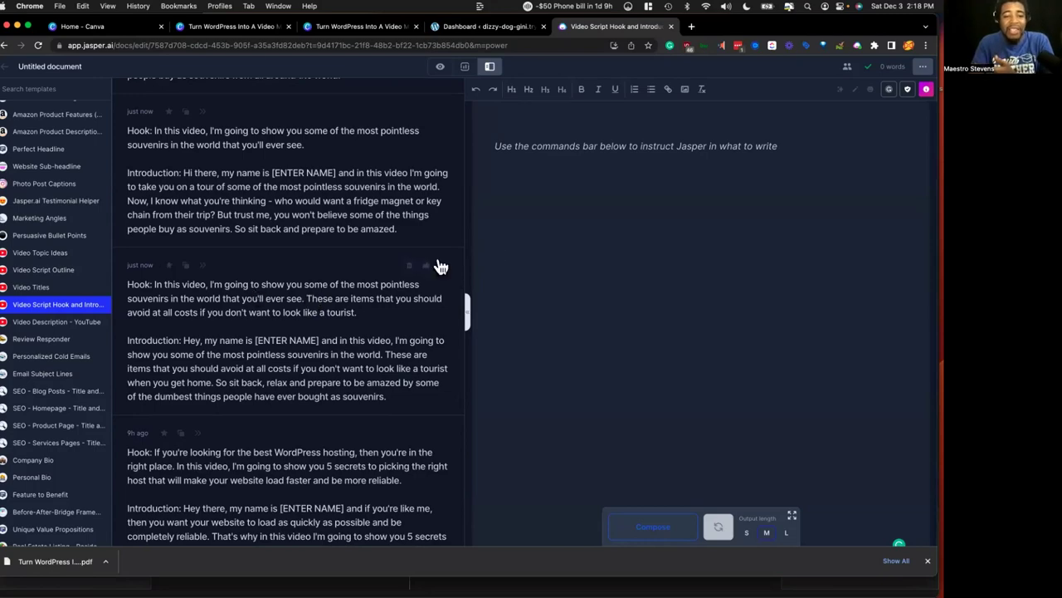
{"action": "left_click", "coordinate": [186, 268]}
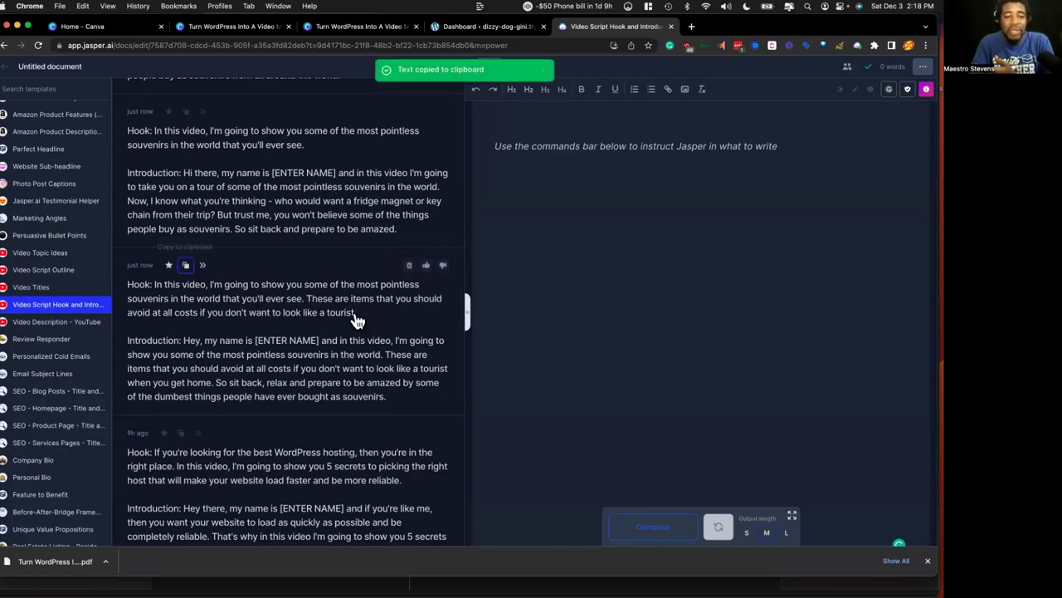
Step: Switch to Descript and paste the copied hook and introduction into the last scene of the Turn WordPress script
{"action": "key", "text": "super+h"}
{"action": "key", "text": "ctrl+Up"}
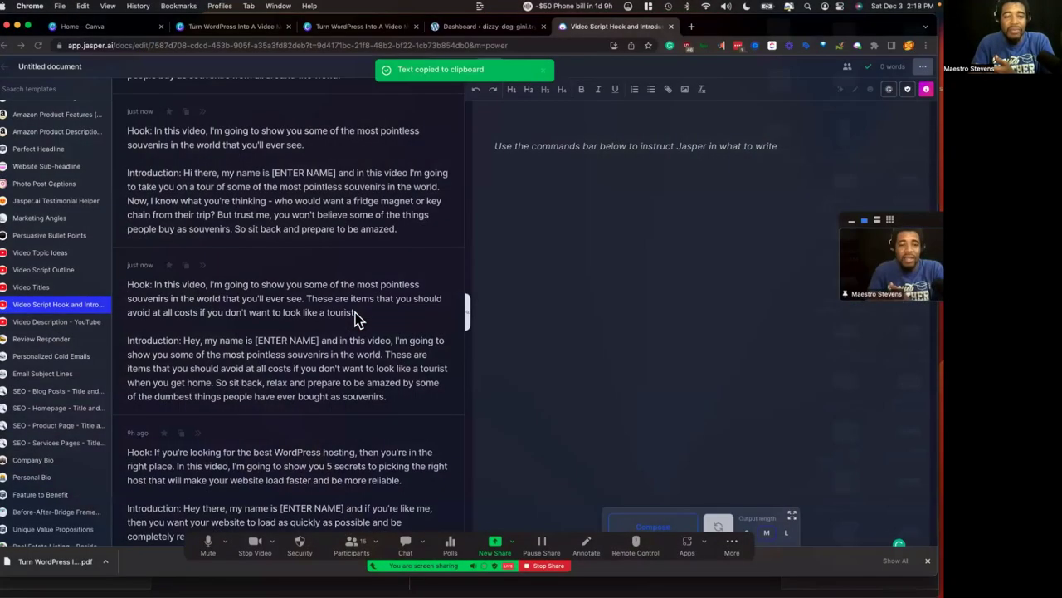
{"action": "left_click", "coordinate": [348, 225]}
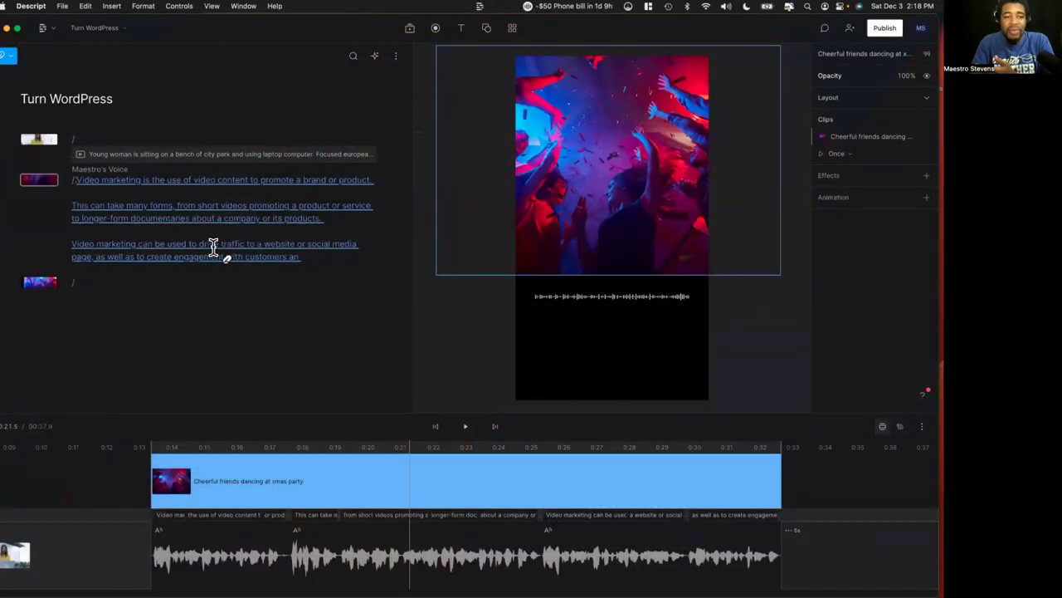
{"action": "left_click", "coordinate": [89, 280]}
{"action": "key", "text": "super+v"}
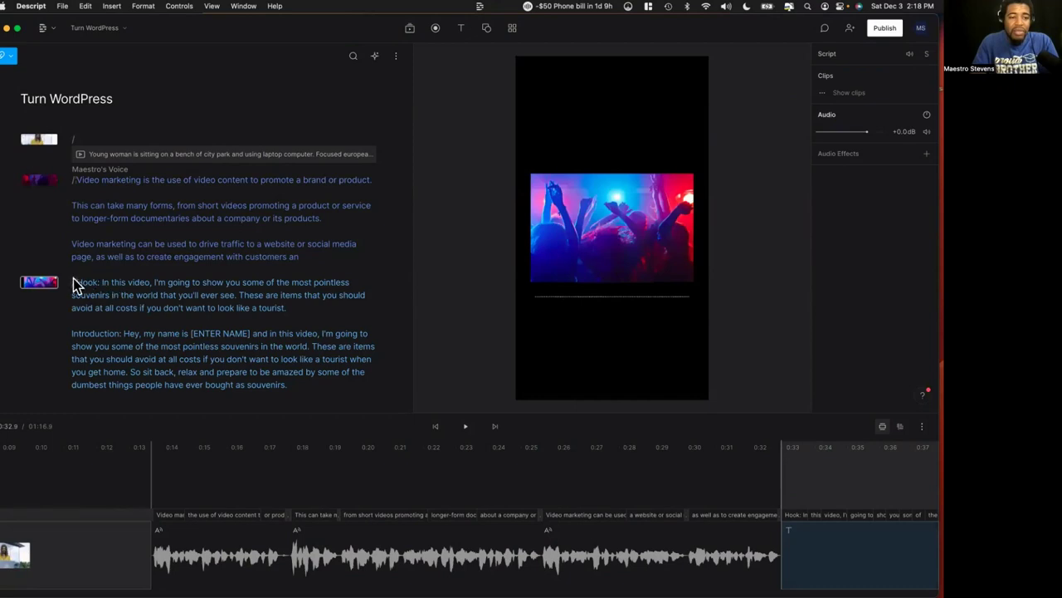
Step: Select the pasted hook and introduction, then leave script-writing mode to generate their Overdub voice-over
{"action": "mouse_move", "coordinate": [96, 277]}
{"action": "left_click_drag", "start_coordinate": [79, 282], "coordinate": [300, 390]}
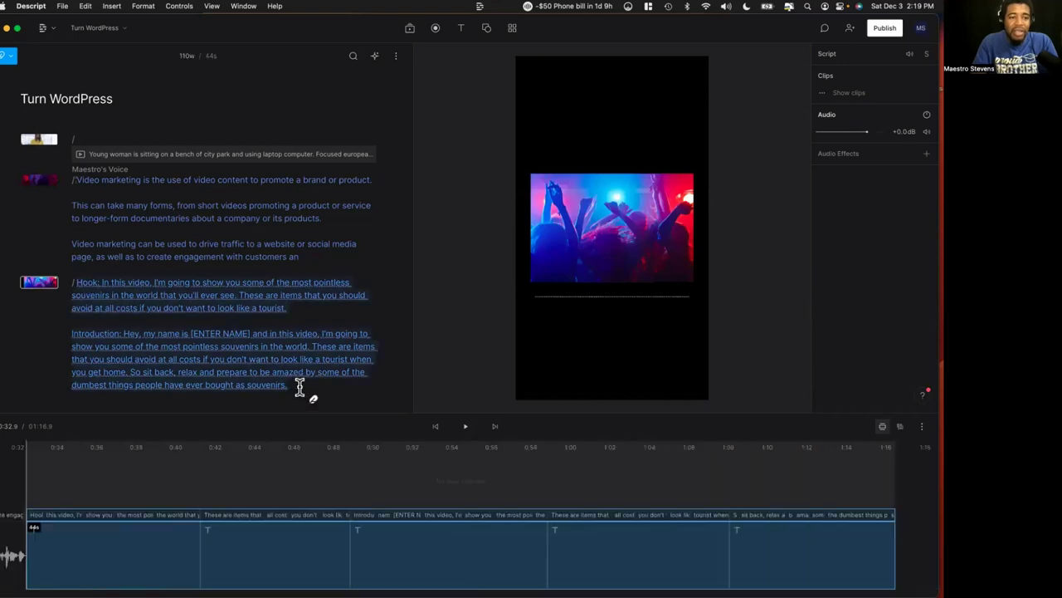
{"action": "left_click", "coordinate": [274, 262]}
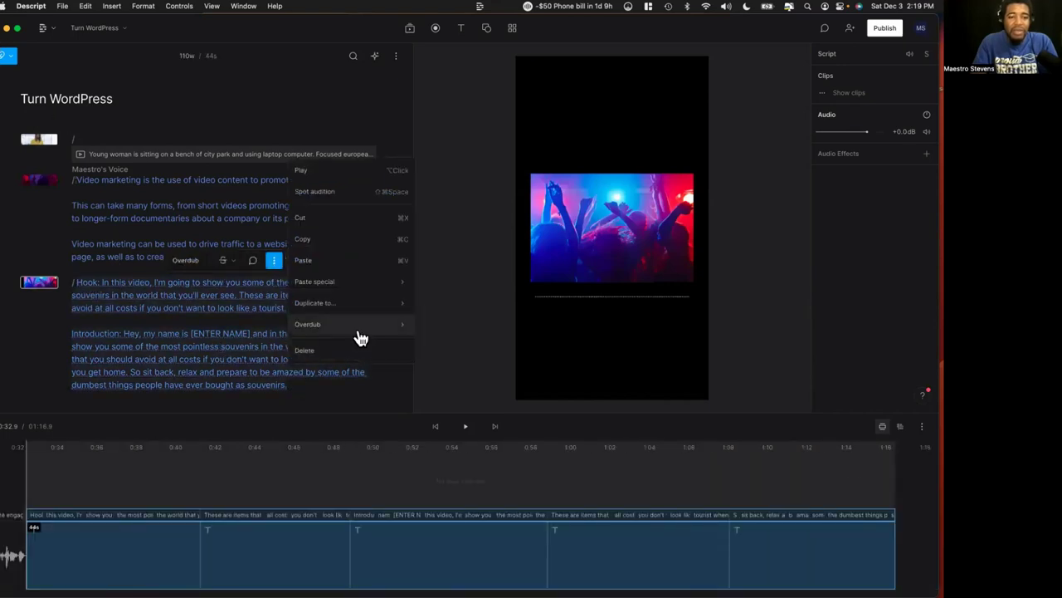
{"action": "left_click", "coordinate": [8, 57]}
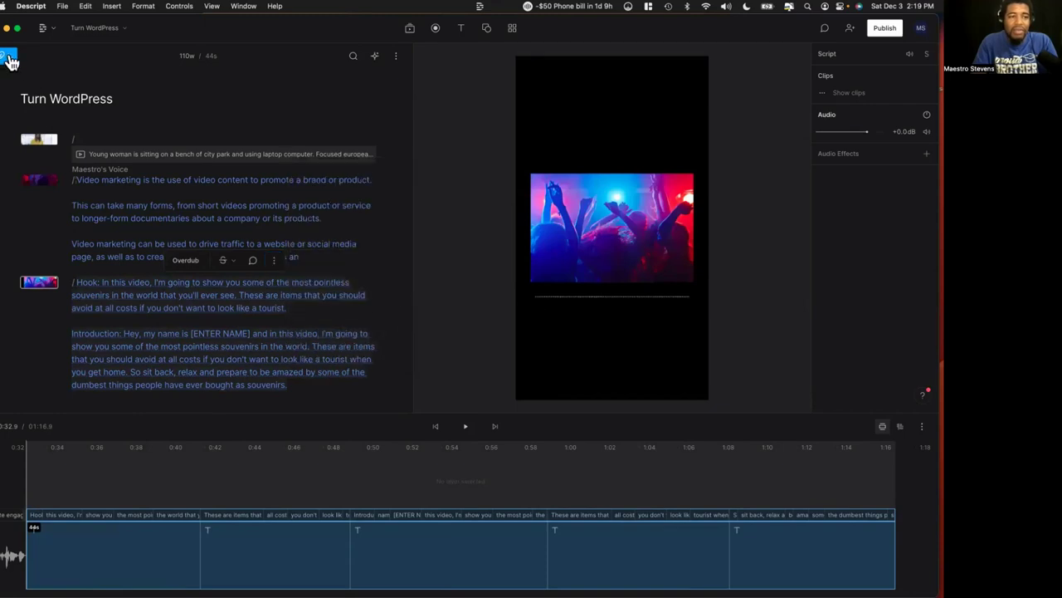
{"action": "left_click", "coordinate": [8, 57]}
{"action": "left_click", "coordinate": [19, 79]}
{"action": "key", "text": "space"}
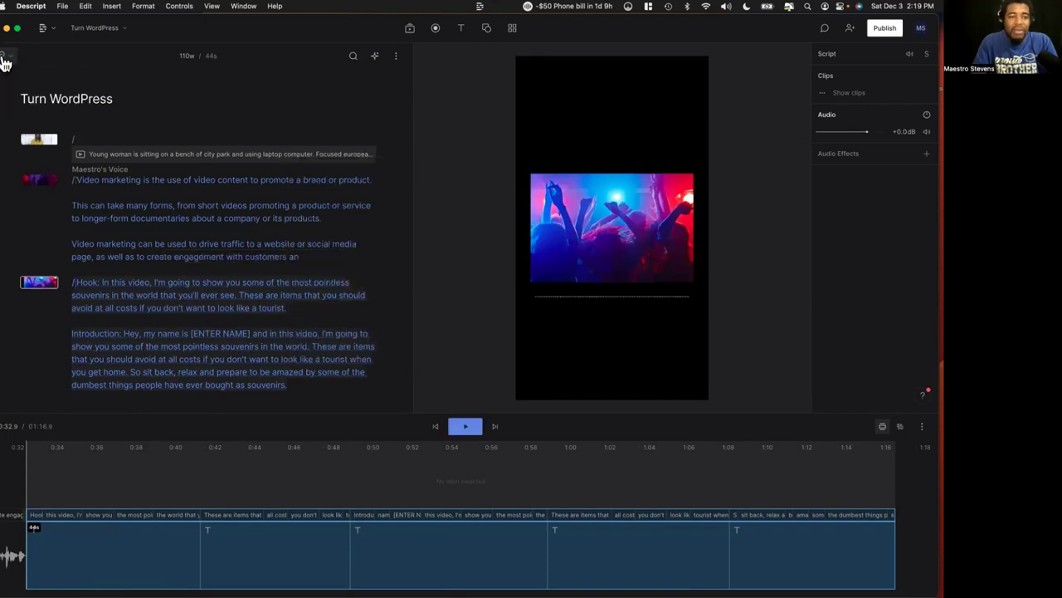
Step: Play the generated voice-over from the start of the hook and stop it near the end of that paragraph
{"action": "mouse_move", "coordinate": [83, 284]}
{"action": "left_mouse_down"}
{"action": "mouse_move", "coordinate": [157, 325]}
{"action": "mouse_move", "coordinate": [79, 292]}
{"action": "left_mouse_up"}
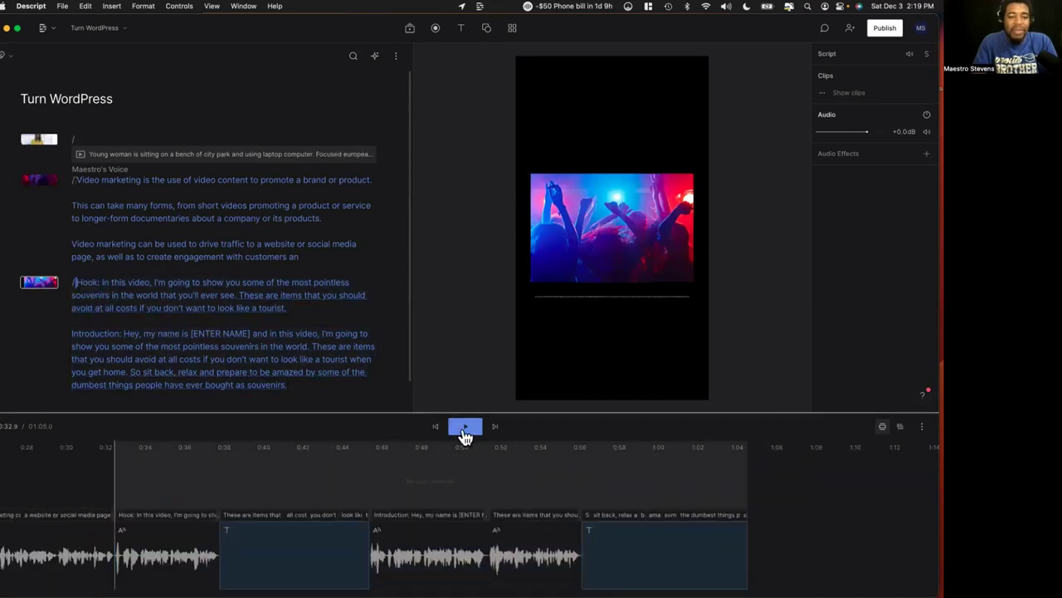
{"action": "left_click", "coordinate": [464, 426]}
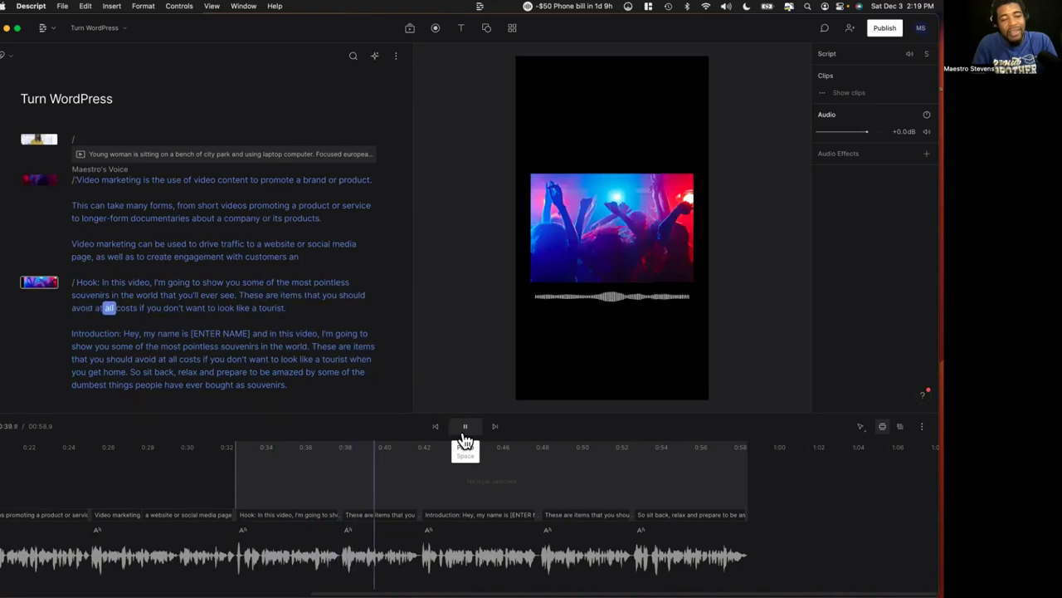
{"action": "left_click", "coordinate": [465, 432]}
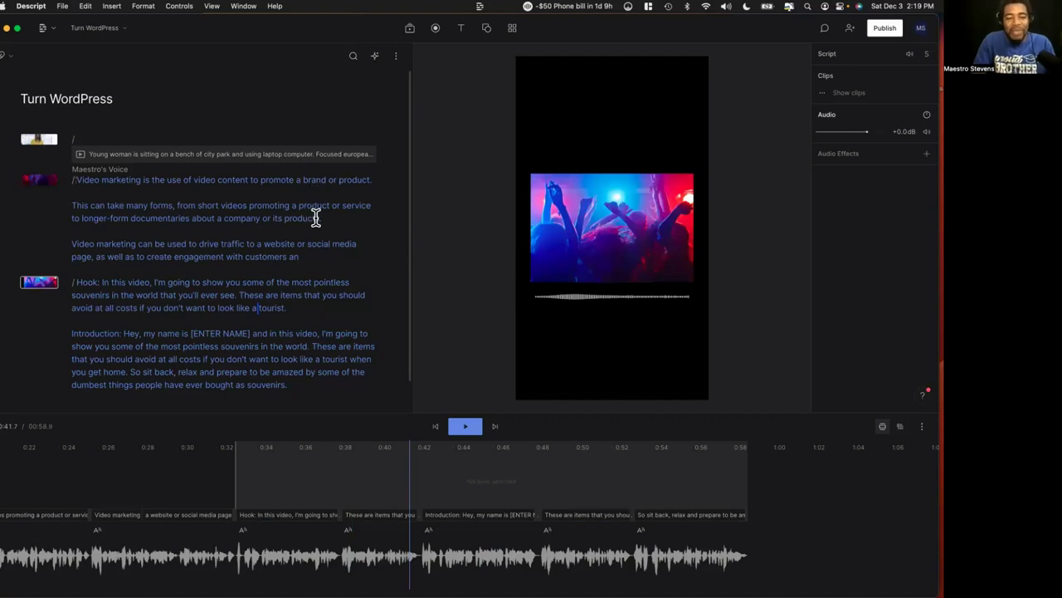
Step: Shorten the opening clip of the woman with the laptop to about 3 seconds on the timeline
{"action": "left_click", "coordinate": [746, 556]}
{"action": "left_click", "coordinate": [739, 569]}
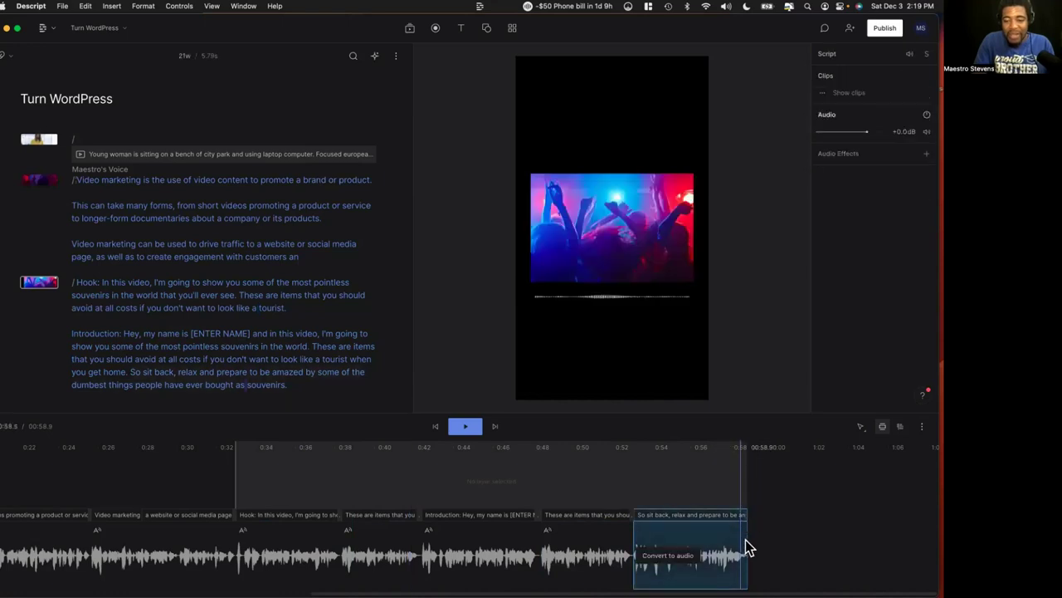
{"action": "scroll", "coordinate": [746, 540], "scroll_direction": "left", "scroll_amount": 10}
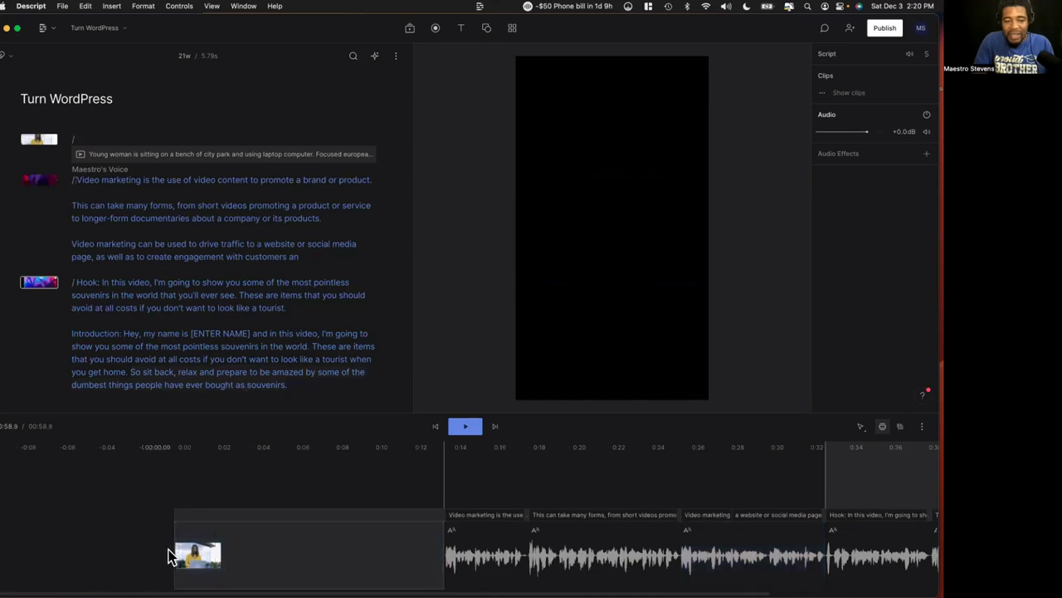
{"action": "left_click", "coordinate": [199, 552]}
{"action": "left_click_drag", "start_coordinate": [284, 552], "coordinate": [444, 551]}
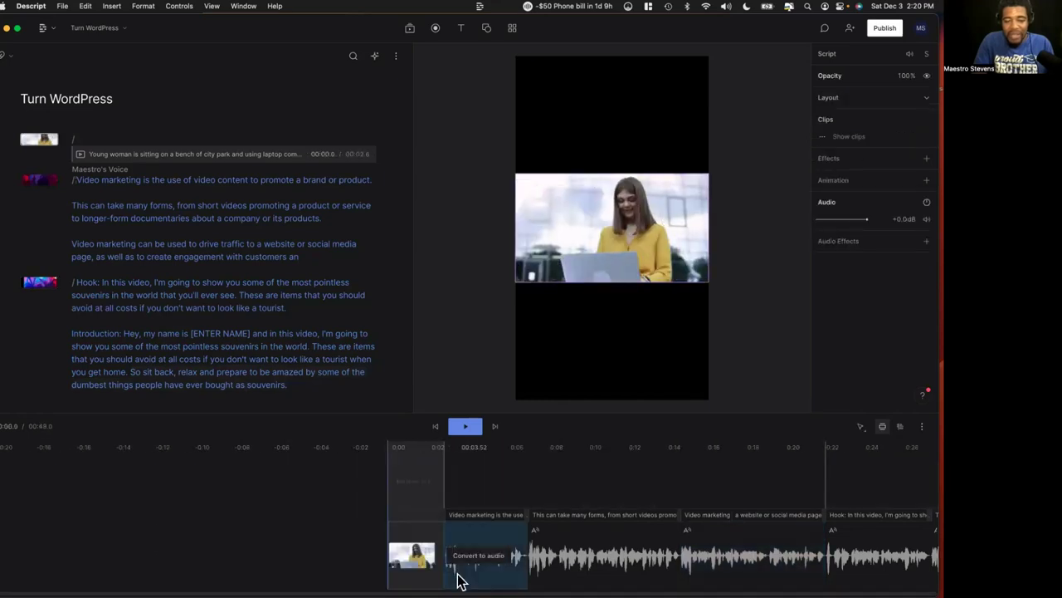
Step: Convert the first two Overdub narration clips of the video marketing scene to audio
{"action": "left_click", "coordinate": [572, 570]}
{"action": "left_click", "coordinate": [509, 571]}
{"action": "left_click", "coordinate": [572, 570]}
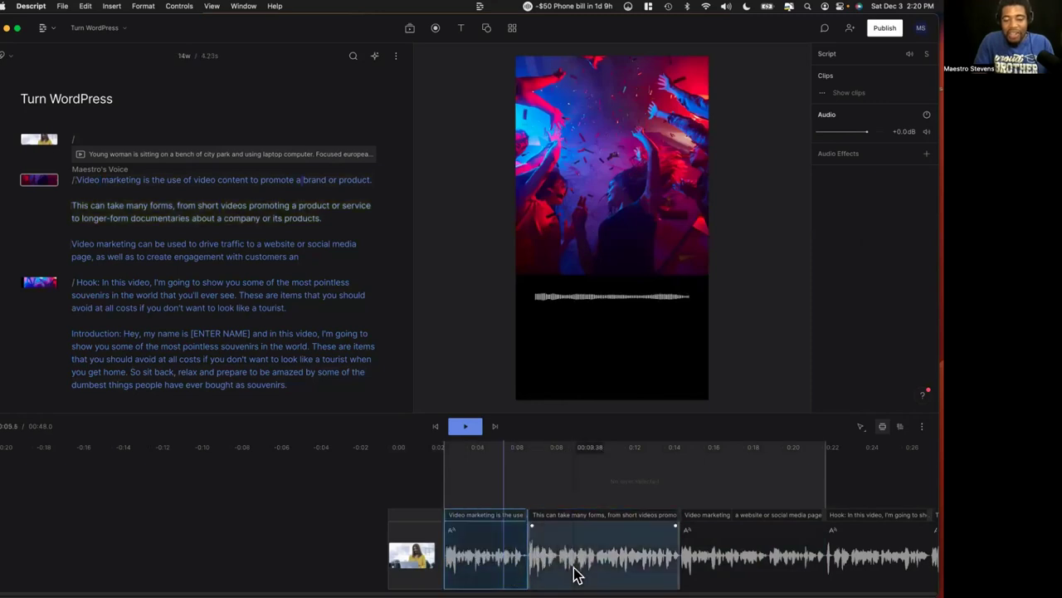
{"action": "left_click", "coordinate": [430, 568]}
{"action": "left_click", "coordinate": [446, 560]}
{"action": "left_click", "coordinate": [474, 569]}
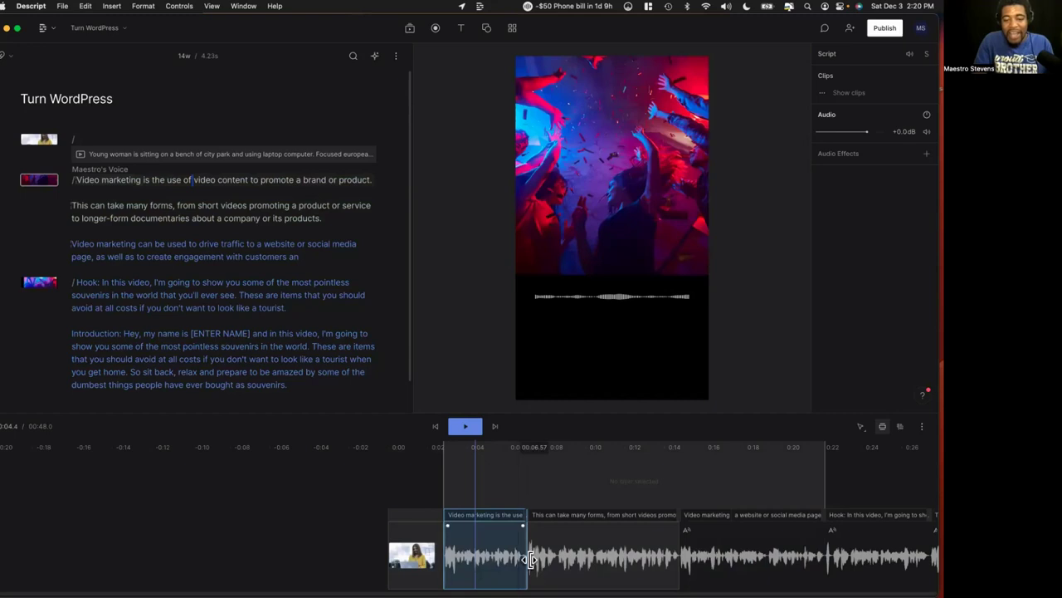
Step: Trim the end of the first narration clip back to the words "content to" and play across the cut
{"action": "mouse_move", "coordinate": [525, 573]}
{"action": "left_mouse_down"}
{"action": "mouse_move", "coordinate": [514, 571]}
{"action": "mouse_move", "coordinate": [531, 565]}
{"action": "mouse_move", "coordinate": [481, 563]}
{"action": "mouse_move", "coordinate": [535, 567]}
{"action": "left_mouse_up"}
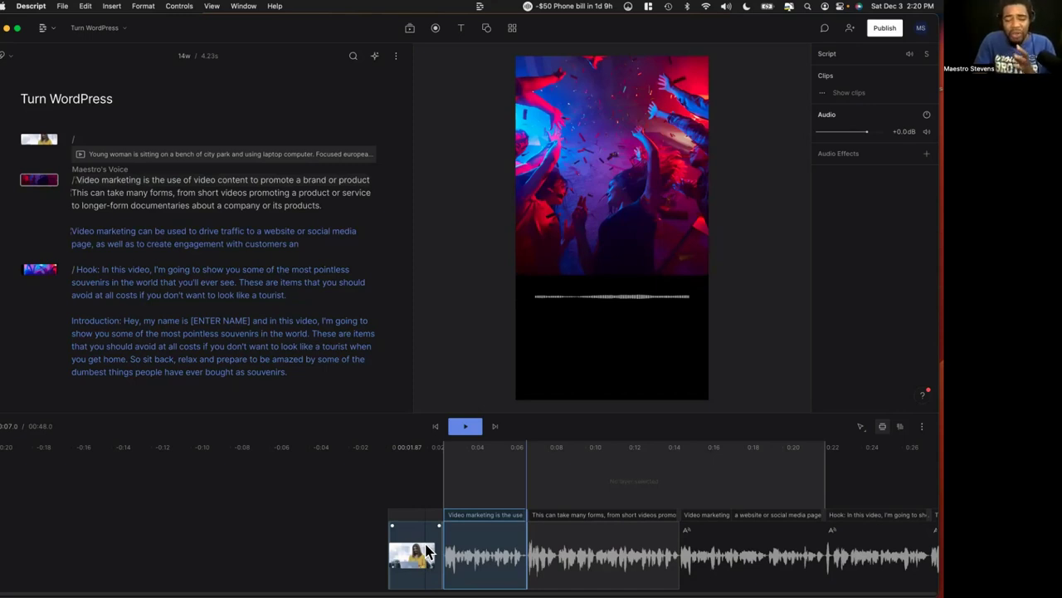
{"action": "left_click", "coordinate": [481, 558]}
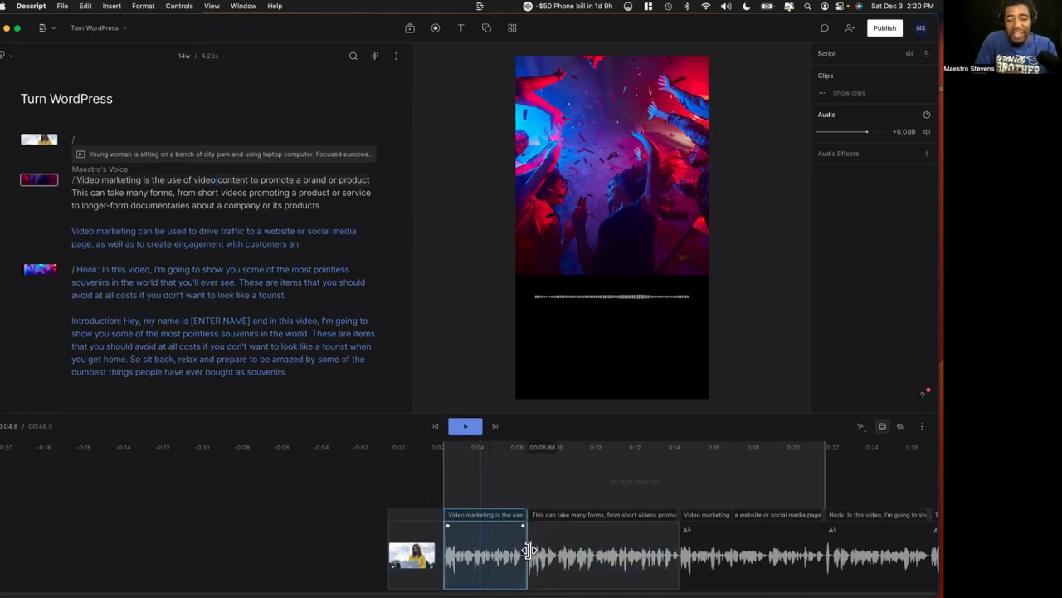
{"action": "mouse_move", "coordinate": [528, 548]}
{"action": "left_mouse_down"}
{"action": "mouse_move", "coordinate": [485, 549]}
{"action": "mouse_move", "coordinate": [538, 560]}
{"action": "left_mouse_up"}
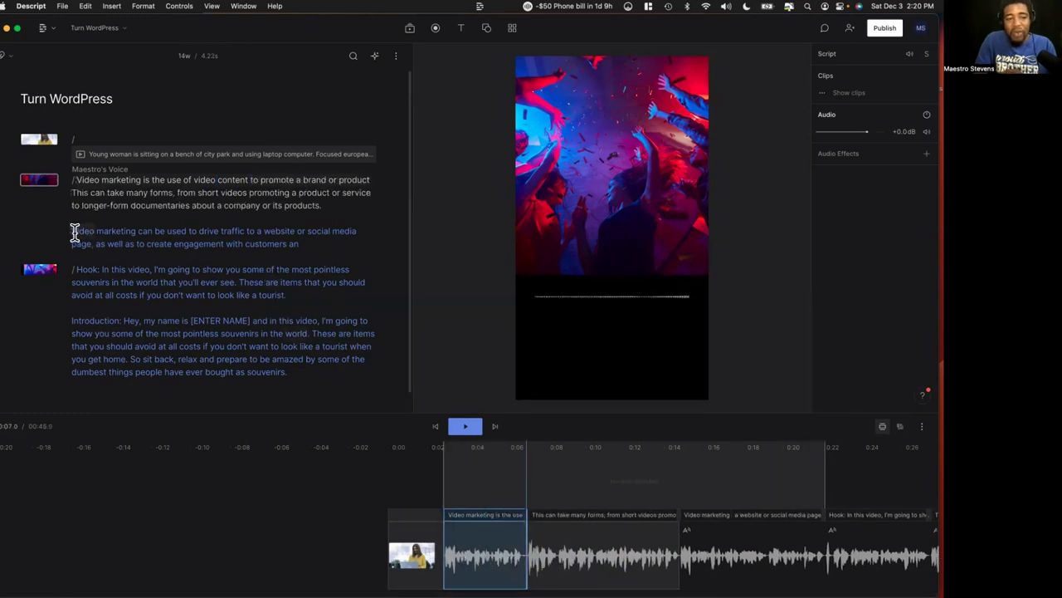
{"action": "left_click", "coordinate": [79, 232], "text": "shift"}
{"action": "left_click", "coordinate": [96, 236]}
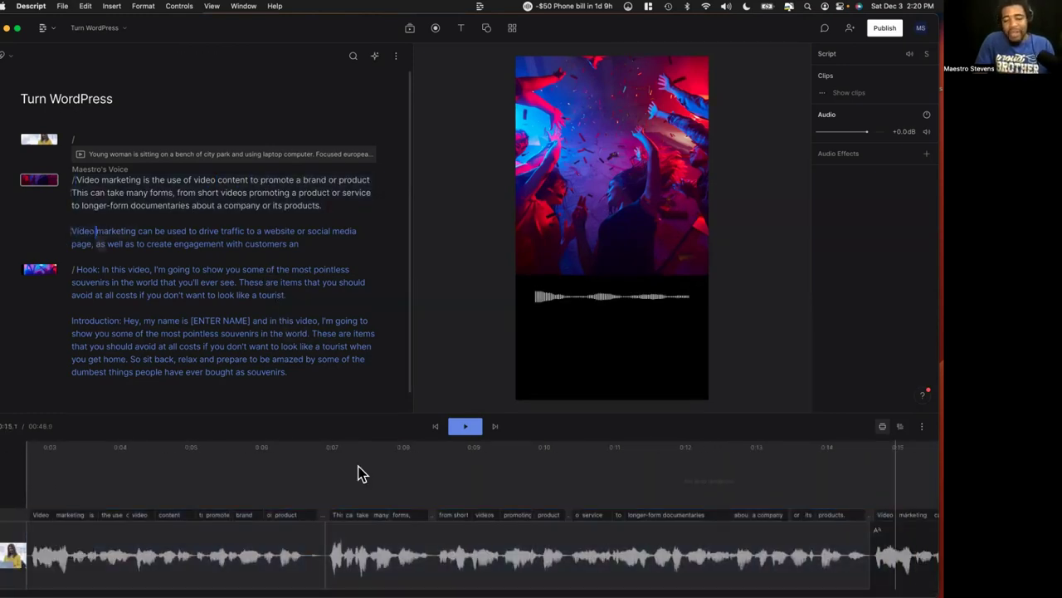
{"action": "left_click_drag", "start_coordinate": [324, 558], "coordinate": [202, 556]}
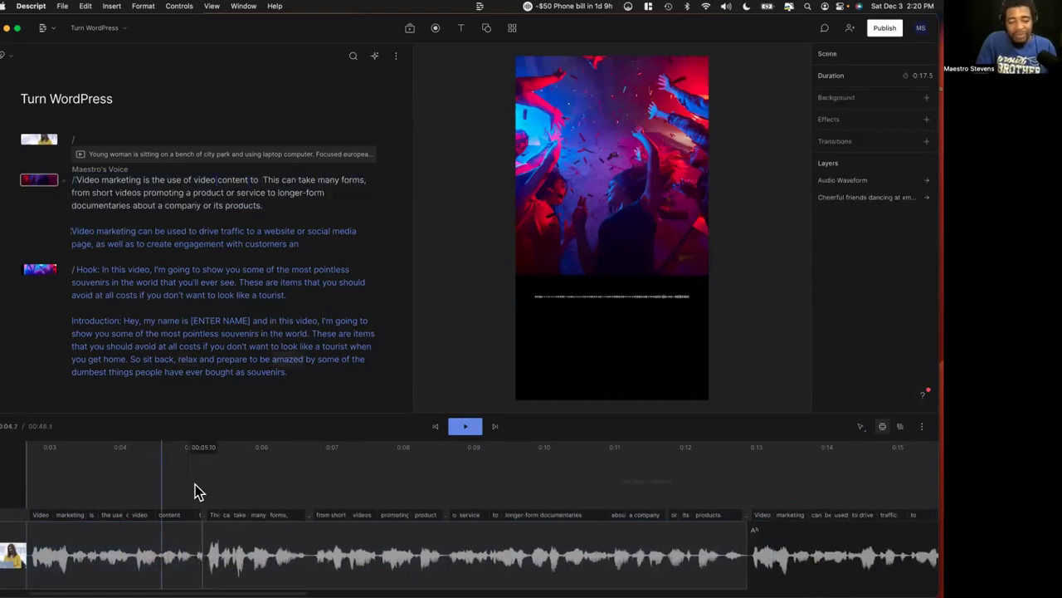
{"action": "key", "text": "space"}
{"action": "key", "text": "space"}
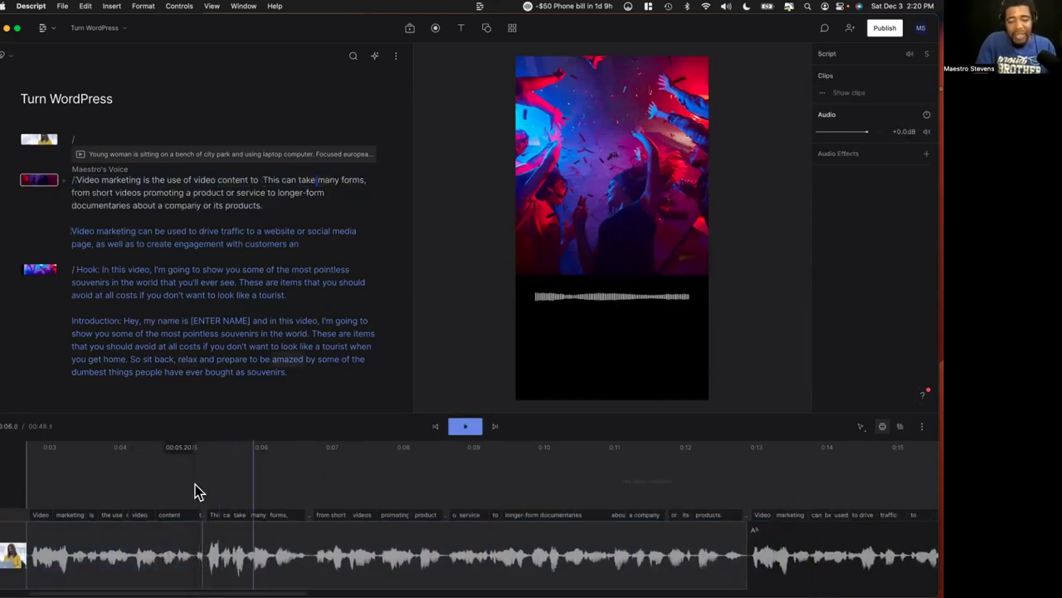
Step: Trim the second narration clip to start at "from short" and cut the trailing "to" off the first clip
{"action": "left_click", "coordinate": [207, 556]}
{"action": "left_click_drag", "start_coordinate": [206, 556], "coordinate": [309, 556]}
{"action": "left_click", "coordinate": [289, 492]}
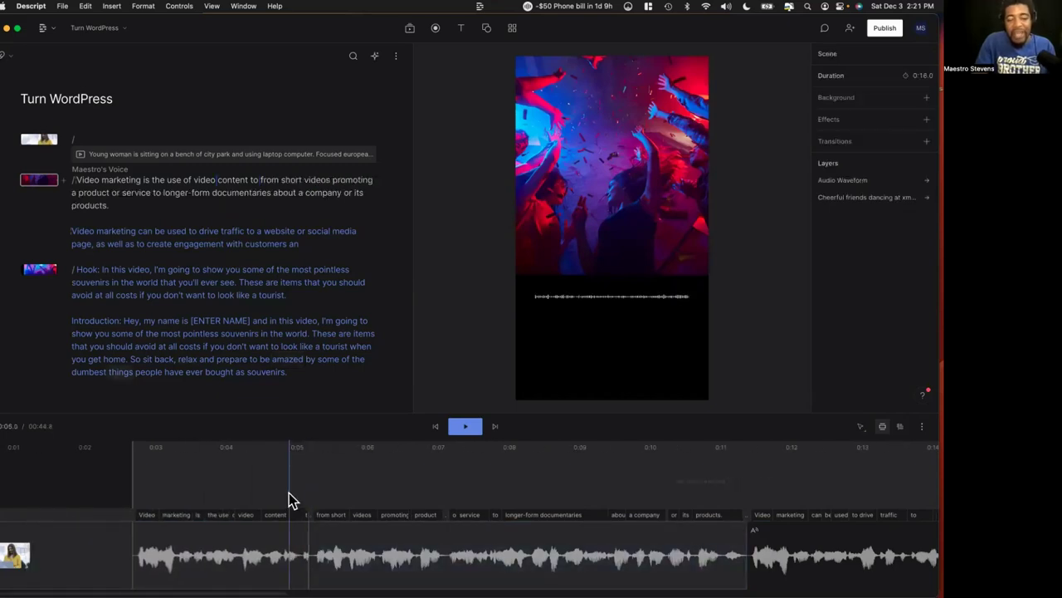
{"action": "left_click", "coordinate": [325, 562]}
{"action": "left_click", "coordinate": [304, 569]}
{"action": "left_click_drag", "start_coordinate": [309, 564], "coordinate": [298, 571]}
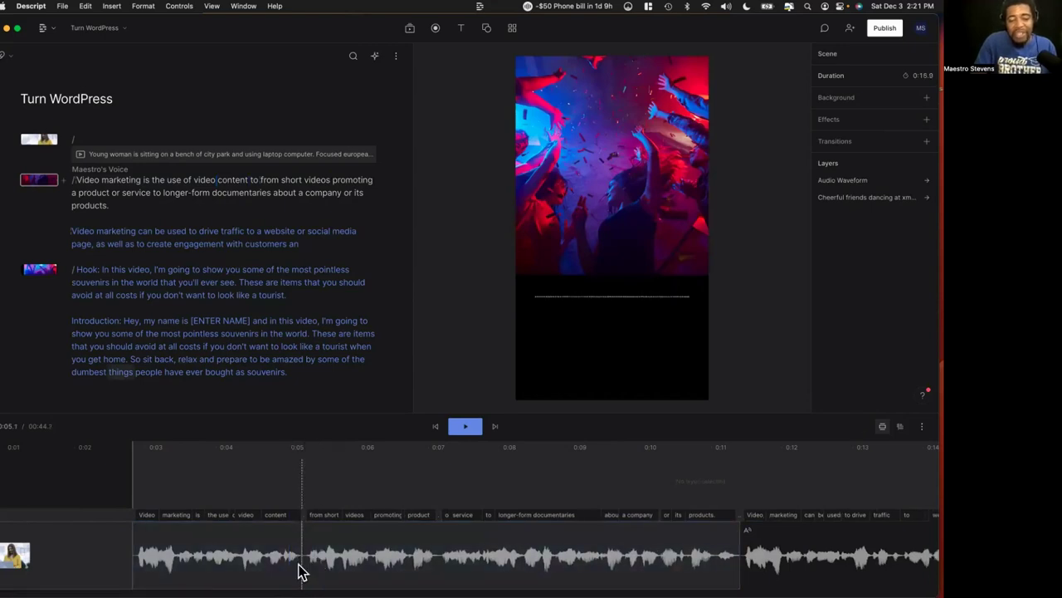
{"action": "left_click", "coordinate": [267, 489]}
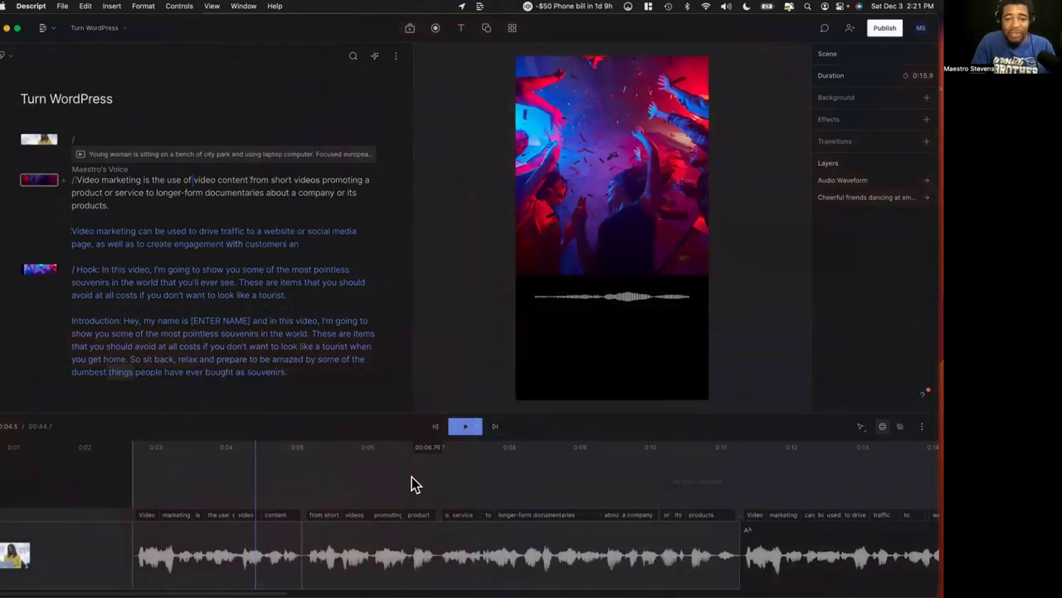
Step: Set the composition's video format to Landscape and delete the second scene with the video marketing narration
{"action": "key", "text": "ctrl+Up"}
{"action": "left_click", "coordinate": [439, 211]}
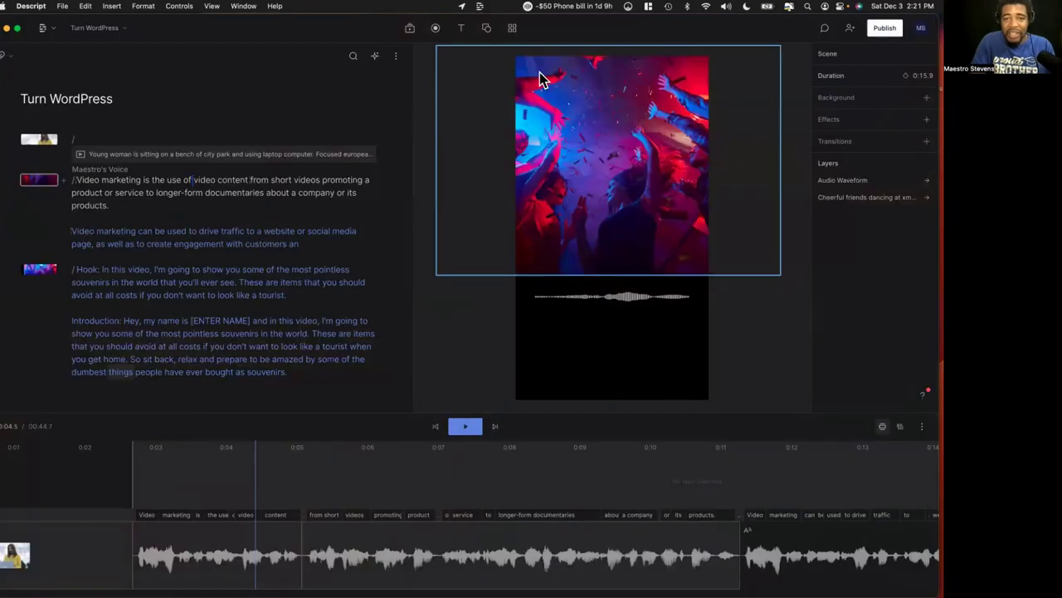
{"action": "left_click", "coordinate": [395, 55]}
{"action": "mouse_move", "coordinate": [330, 88]}
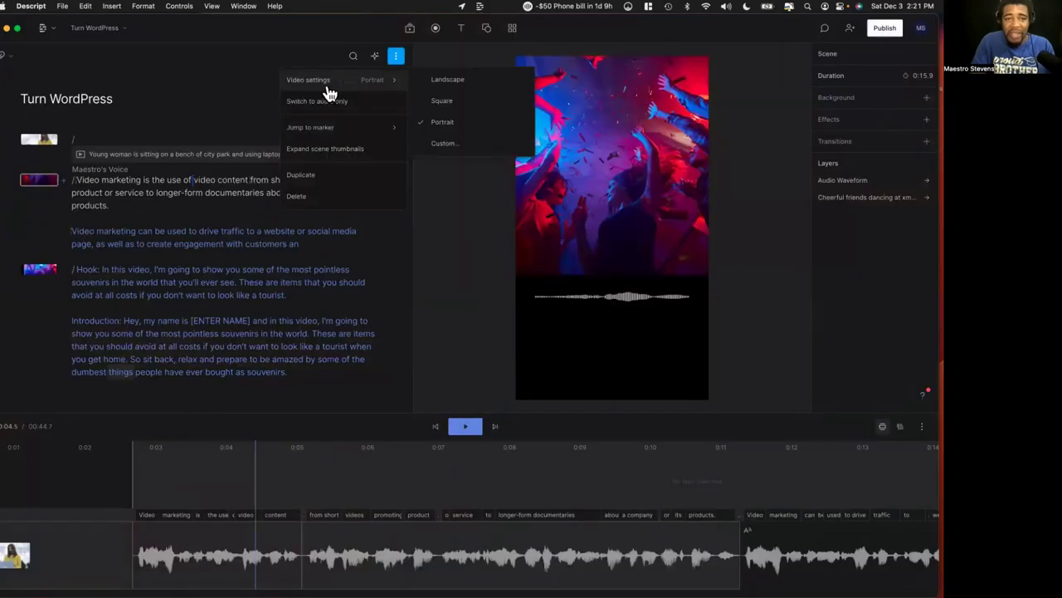
{"action": "left_click", "coordinate": [446, 86]}
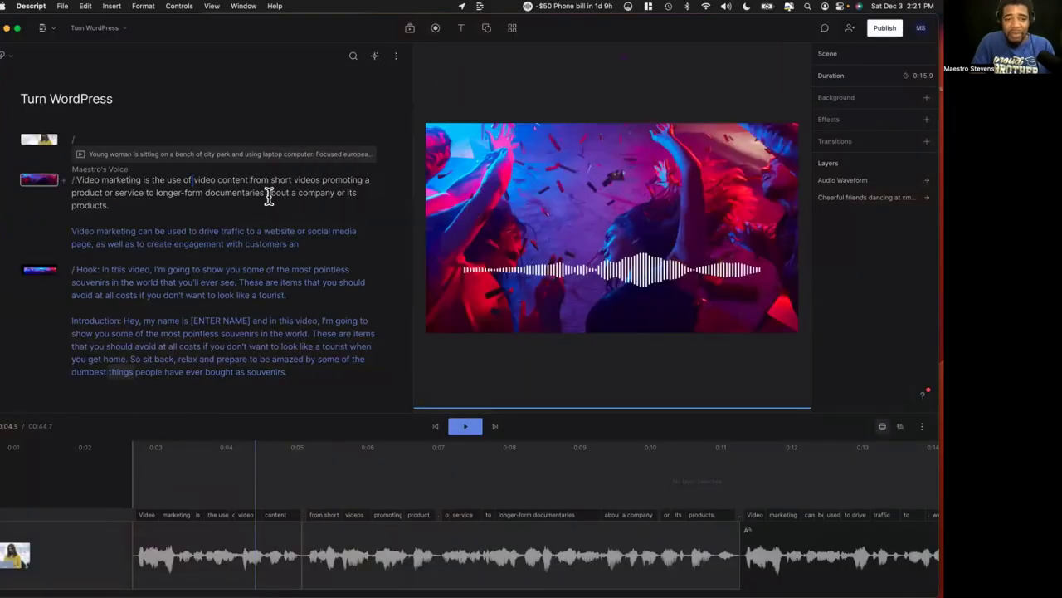
{"action": "left_click", "coordinate": [48, 192]}
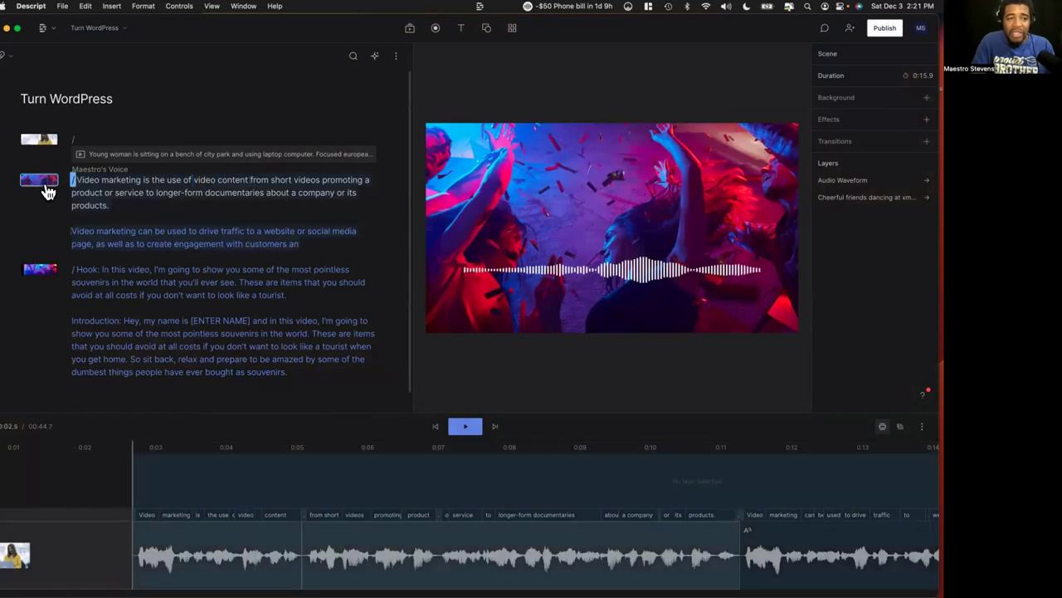
{"action": "key", "text": "BackSpace"}
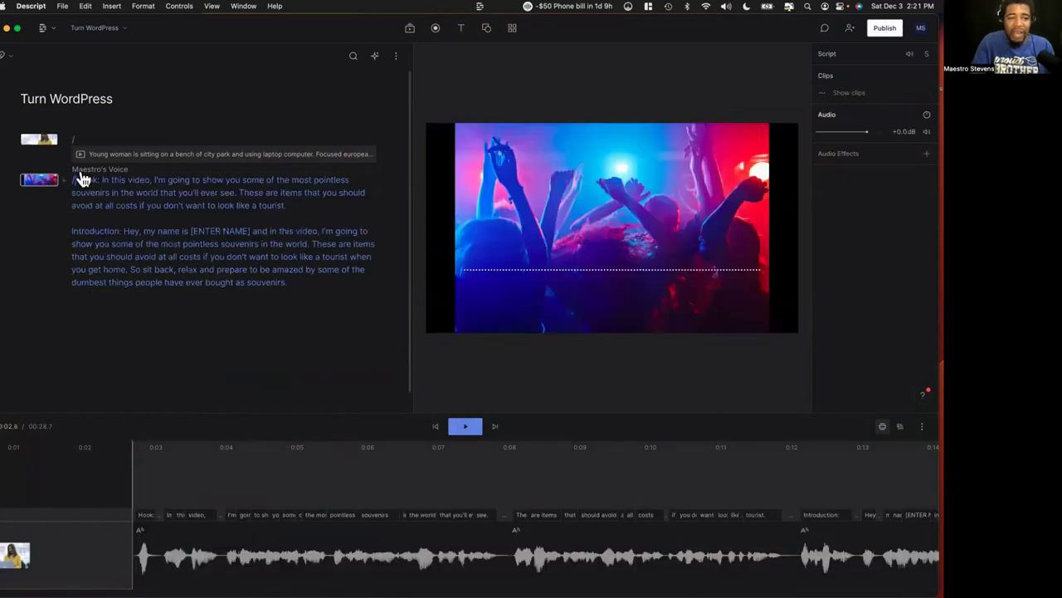
Step: Export the current composition as a 1080p, high-quality video and save it as Turn WordPress.mp4 in Downloads
{"action": "left_click", "coordinate": [894, 29]}
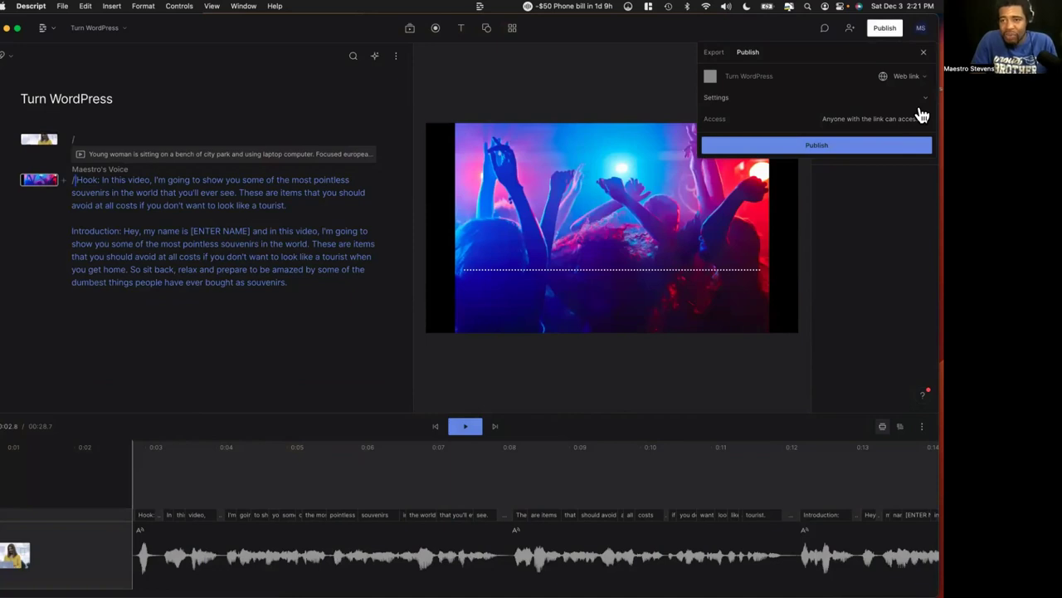
{"action": "left_click", "coordinate": [718, 58]}
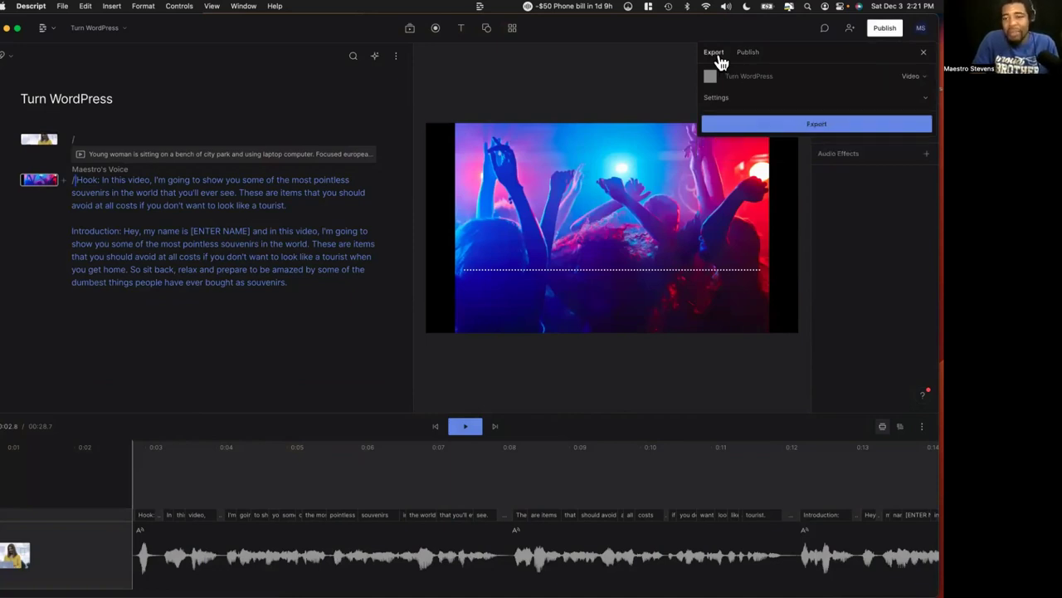
{"action": "left_click", "coordinate": [926, 103]}
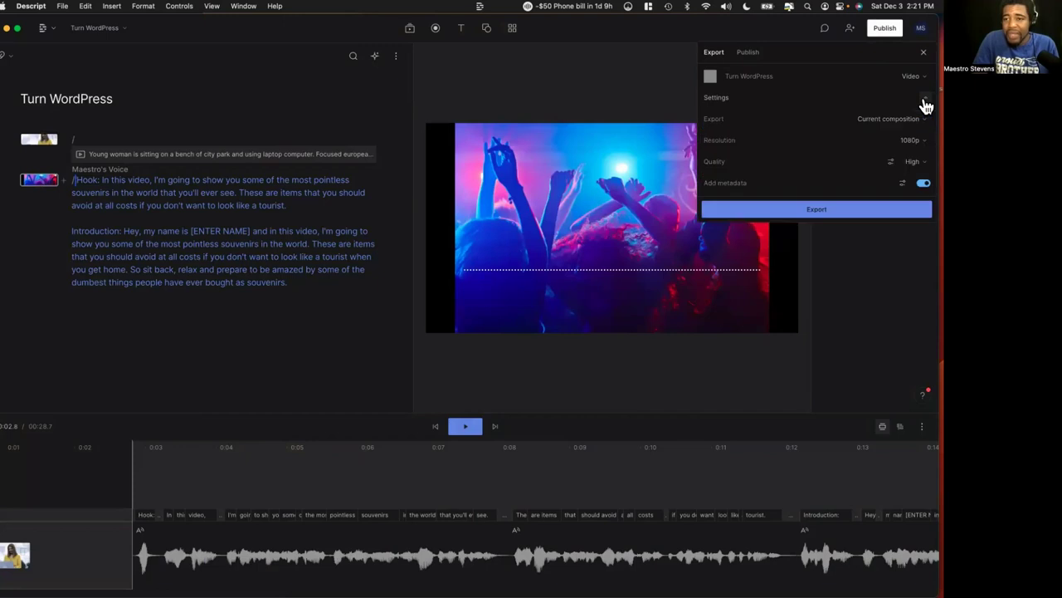
{"action": "left_click", "coordinate": [814, 212]}
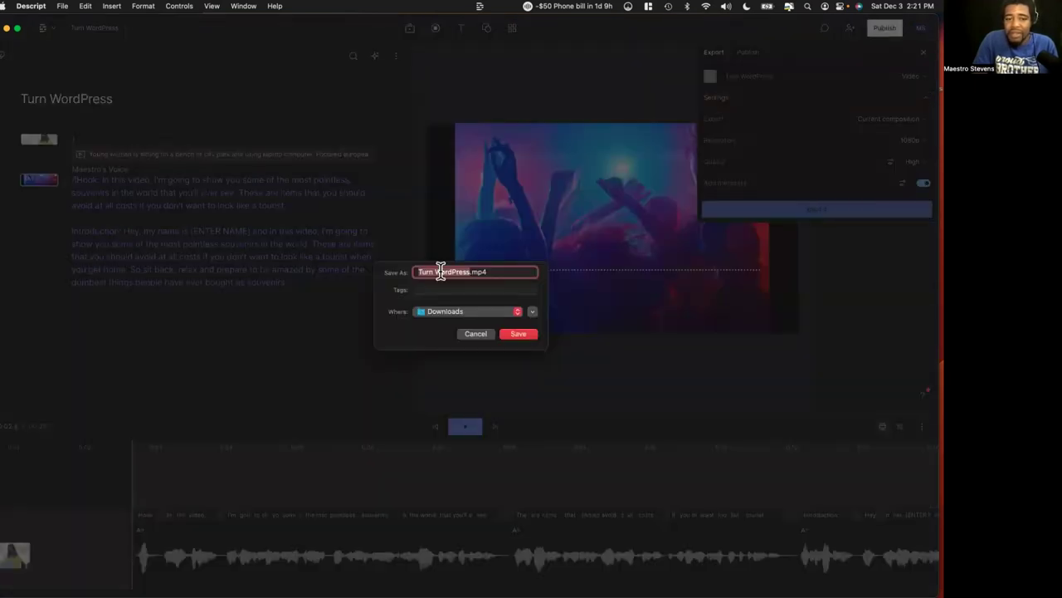
{"action": "left_click", "coordinate": [519, 337]}
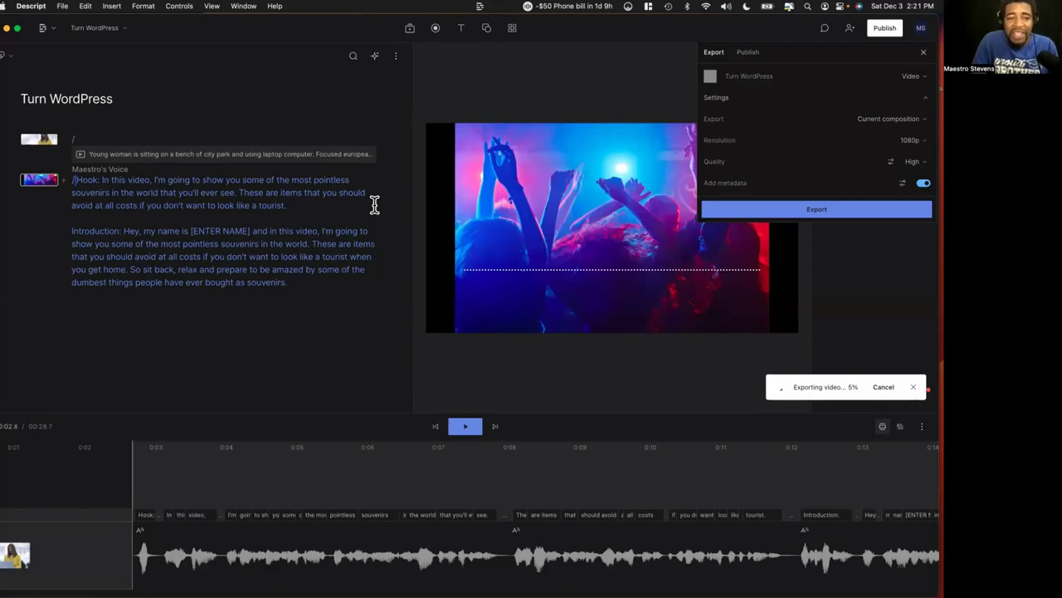
Step: Switch to Jasper in Chrome, show the untitled document without the templates, and begin its prompt with "write"
{"action": "key", "text": "ctrl+Up"}
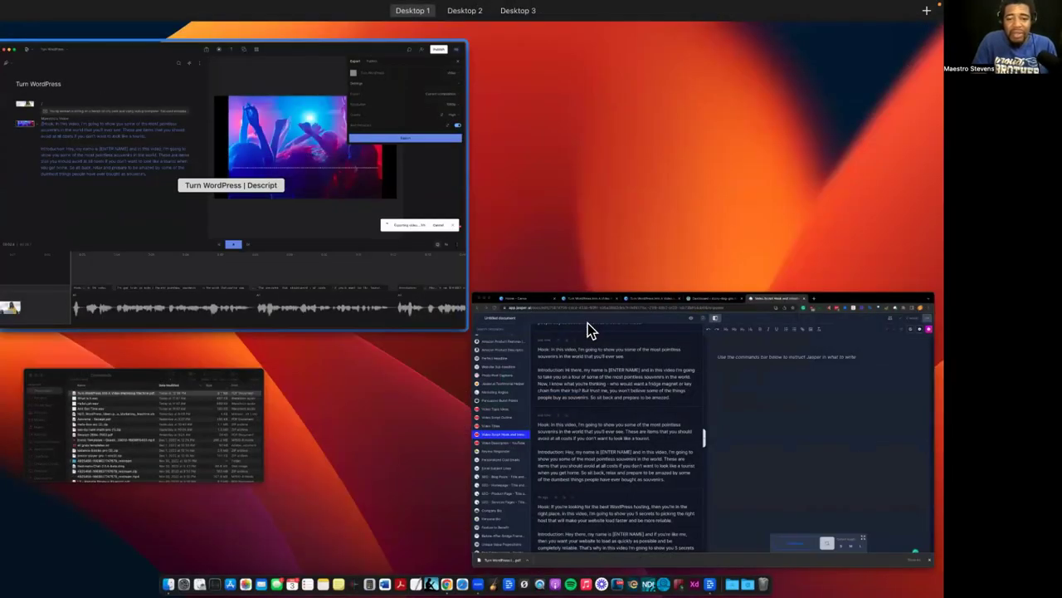
{"action": "left_click", "coordinate": [584, 334]}
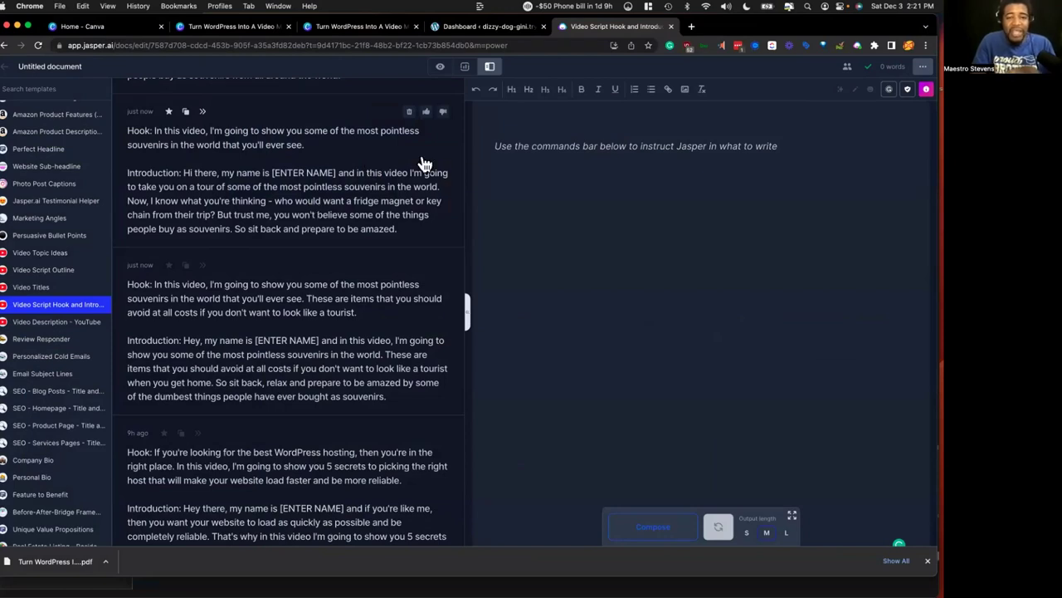
{"action": "left_click", "coordinate": [502, 148]}
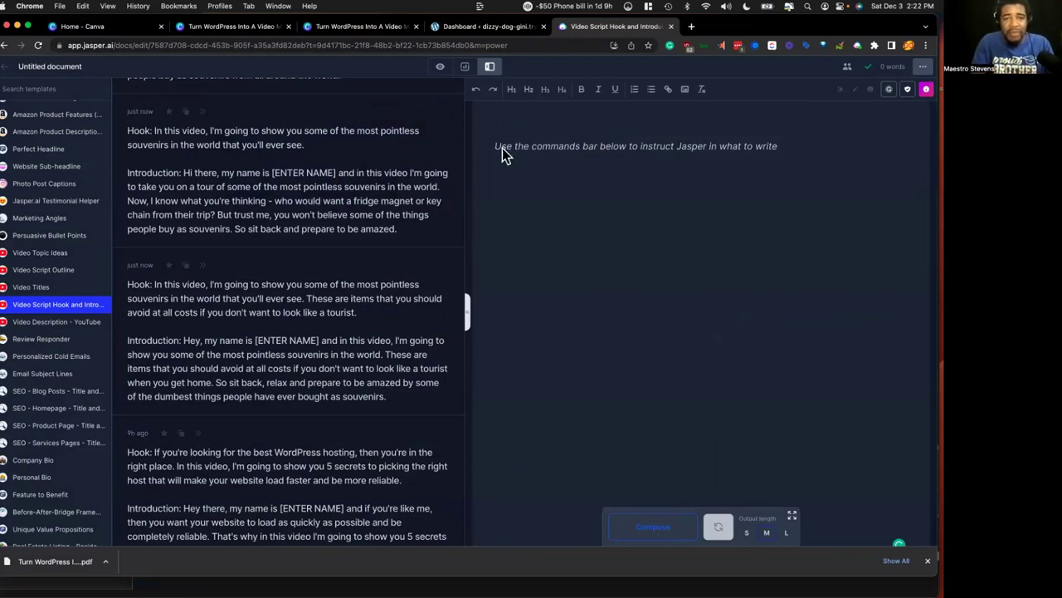
{"action": "left_click", "coordinate": [441, 67]}
{"action": "left_click", "coordinate": [378, 147]}
{"action": "type", "text": "write"}
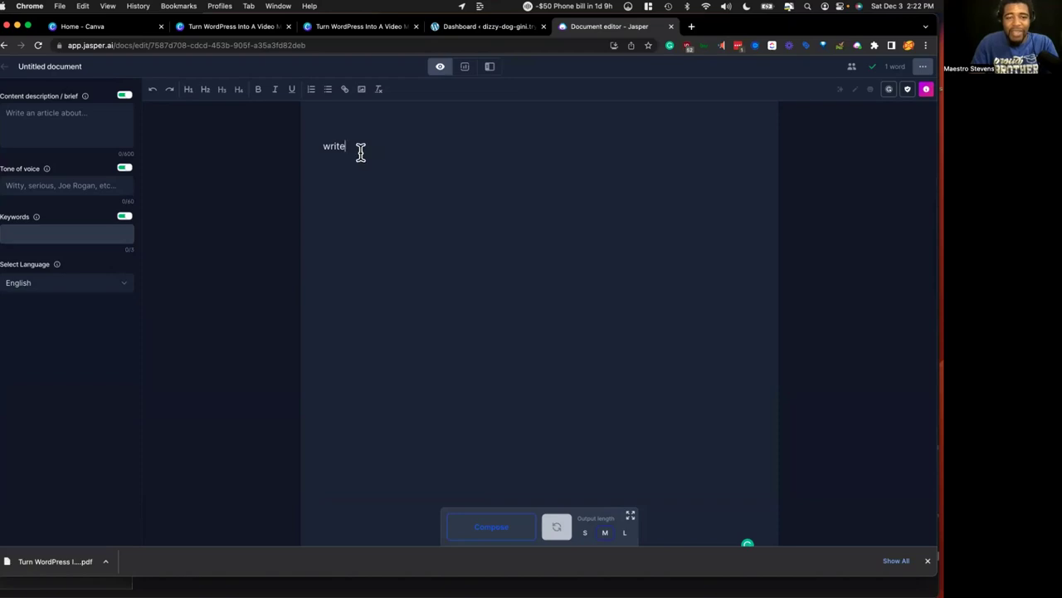
{"action": "type", "text": "a str"}
{"action": "key", "text": "BackSpace"}
{"action": "type", "text": "ory about"}
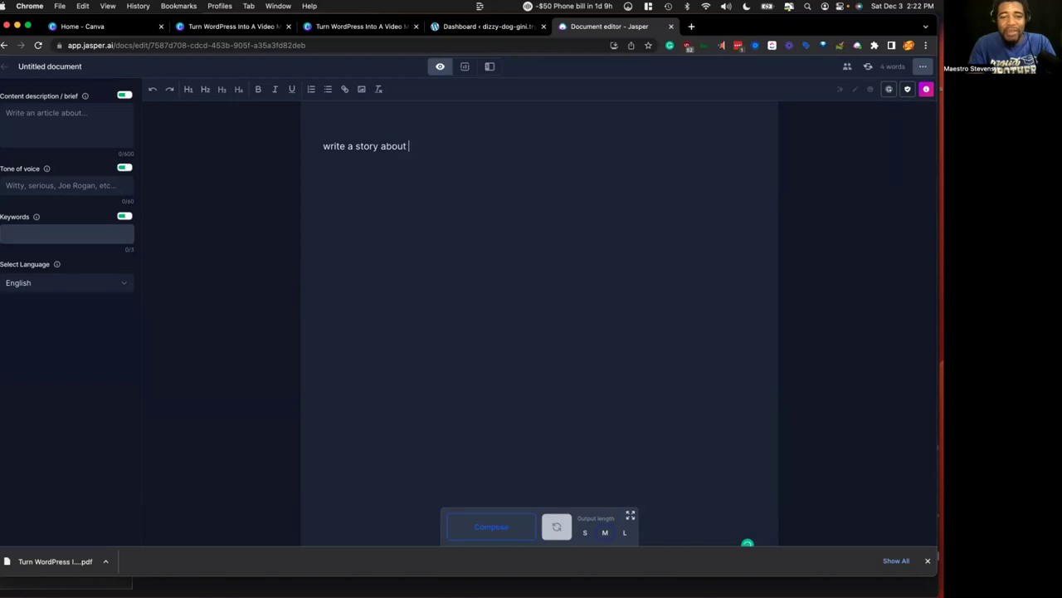
{"action": "key", "text": "BackSpace"}
{"action": "key", "text": "BackSpace"}
{"action": "key", "text": "BackSpace"}
{"action": "key", "text": "BackSpace"}
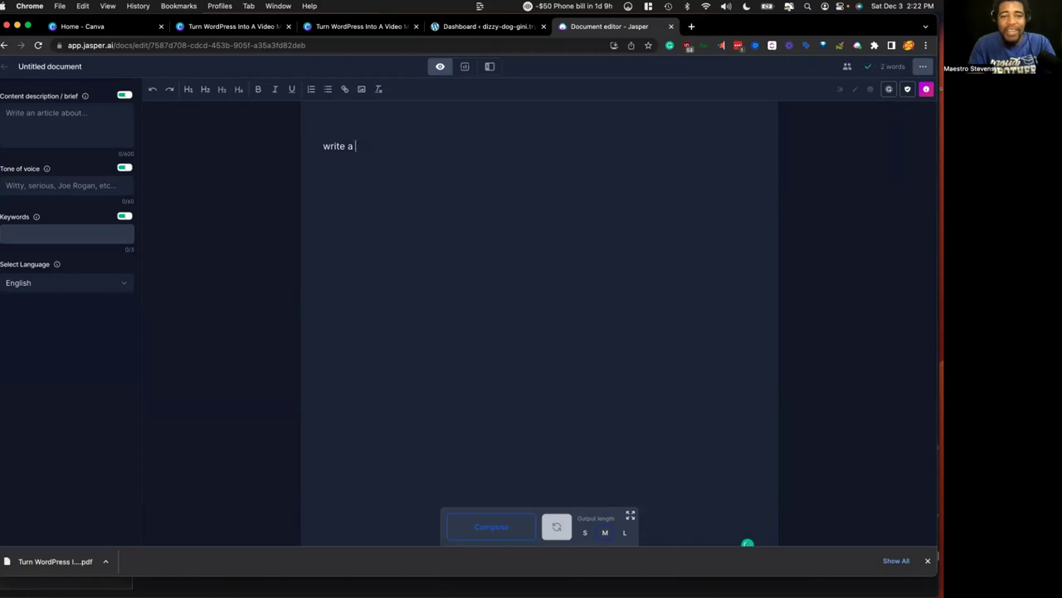
{"action": "key", "text": "BackSpace"}
{"action": "key", "text": "BackSpace"}
{"action": "key", "text": "BackSpace"}
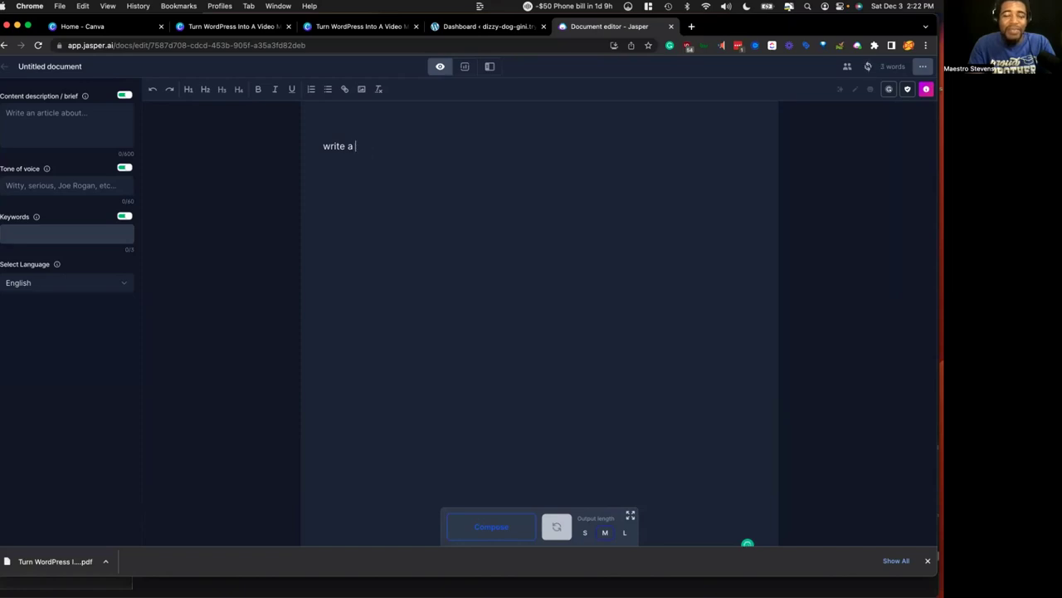
Step: Complete the prompt as "write video ideas about a dolphin name ace venture the pet detective" and have Jasper generate the ideas
{"action": "type", "text": "video"}
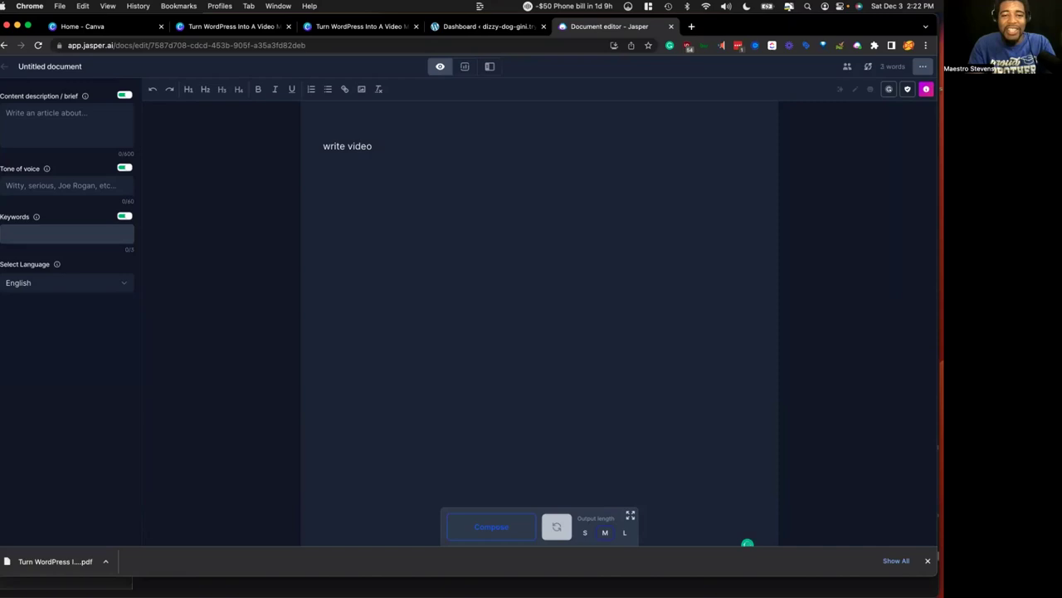
{"action": "type", "text": " dideas about a dolphin"}
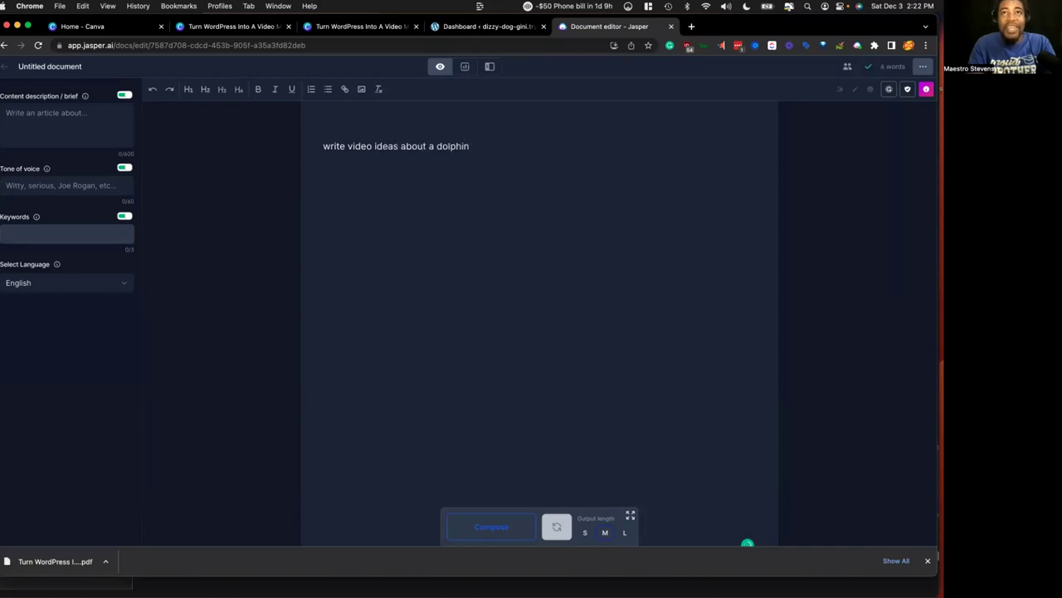
{"action": "type", "text": " an"}
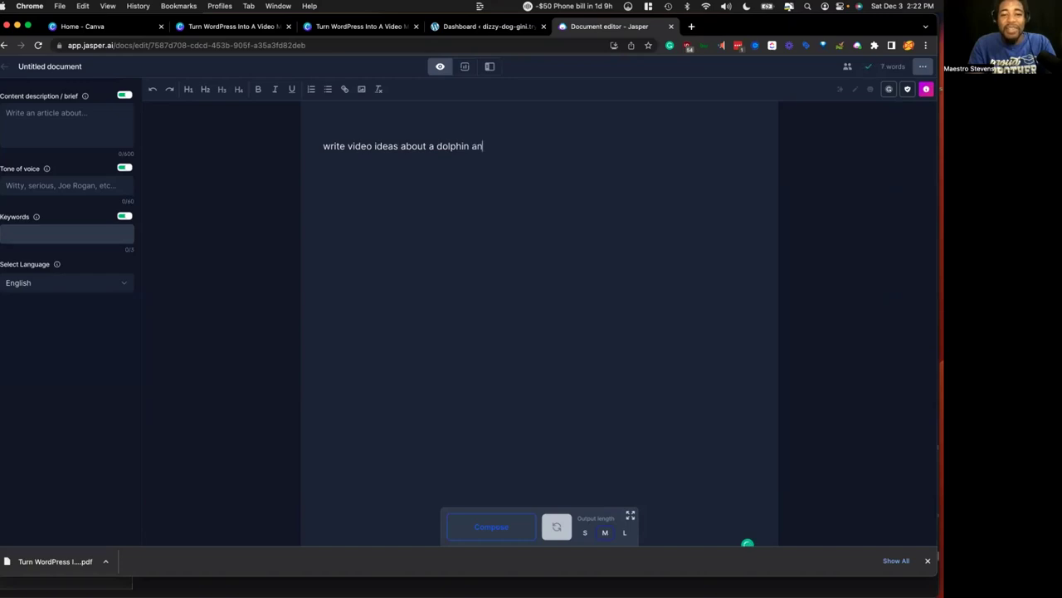
{"action": "key", "text": "BackSpace"}
{"action": "key", "text": "BackSpace"}
{"action": "type", "text": "name ace ventur"}
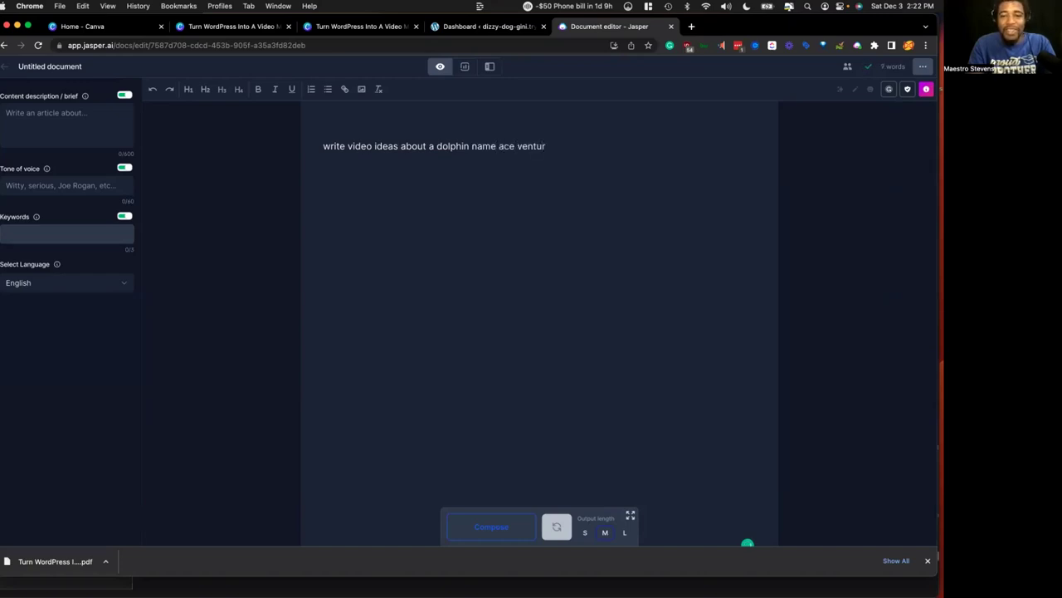
{"action": "type", "text": "e the pet det"}
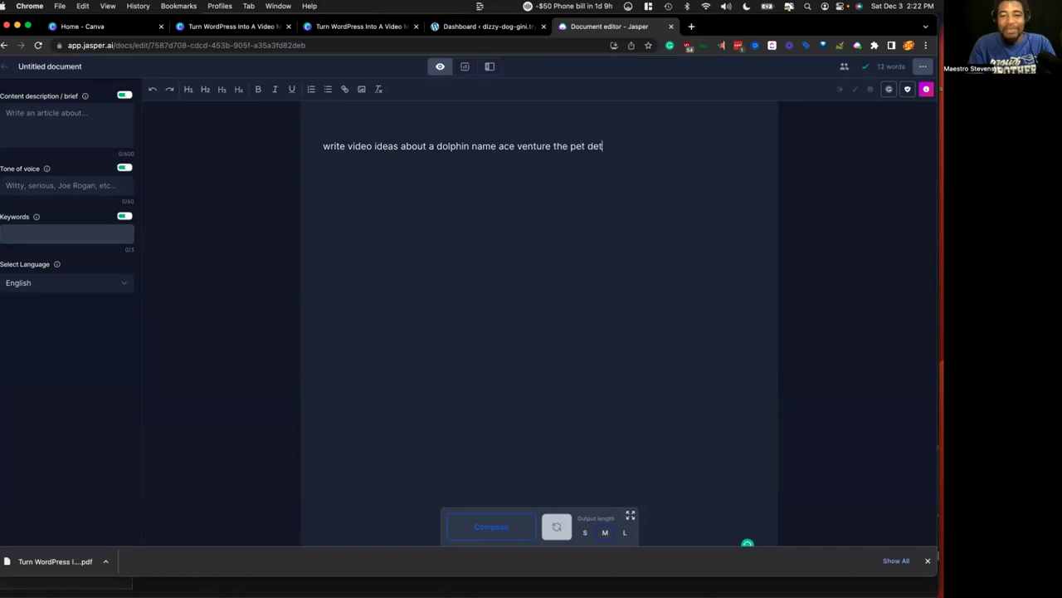
{"action": "type", "text": "ective"}
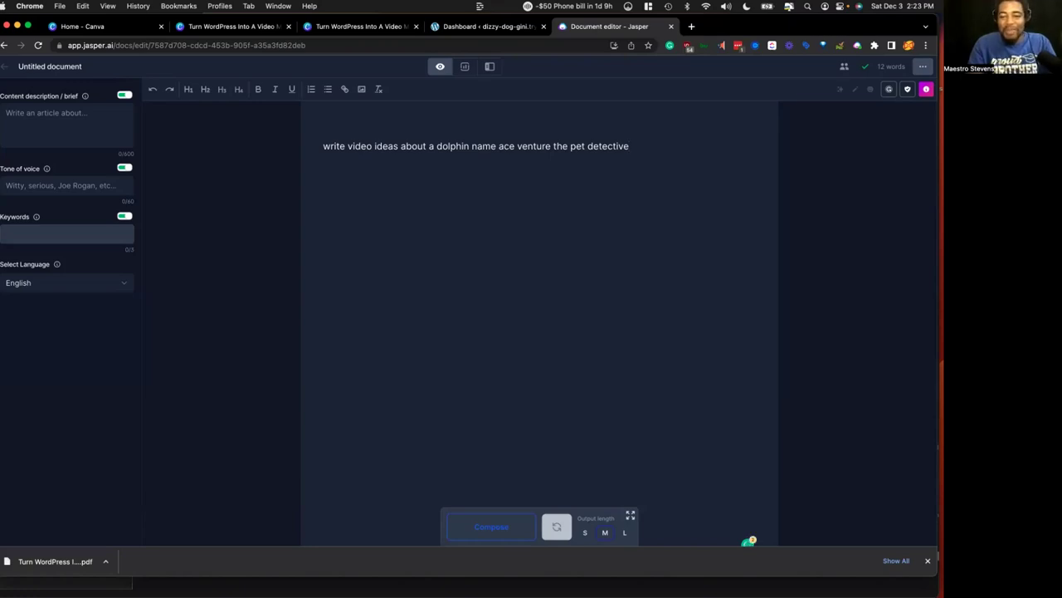
{"action": "key", "text": "super+Return"}
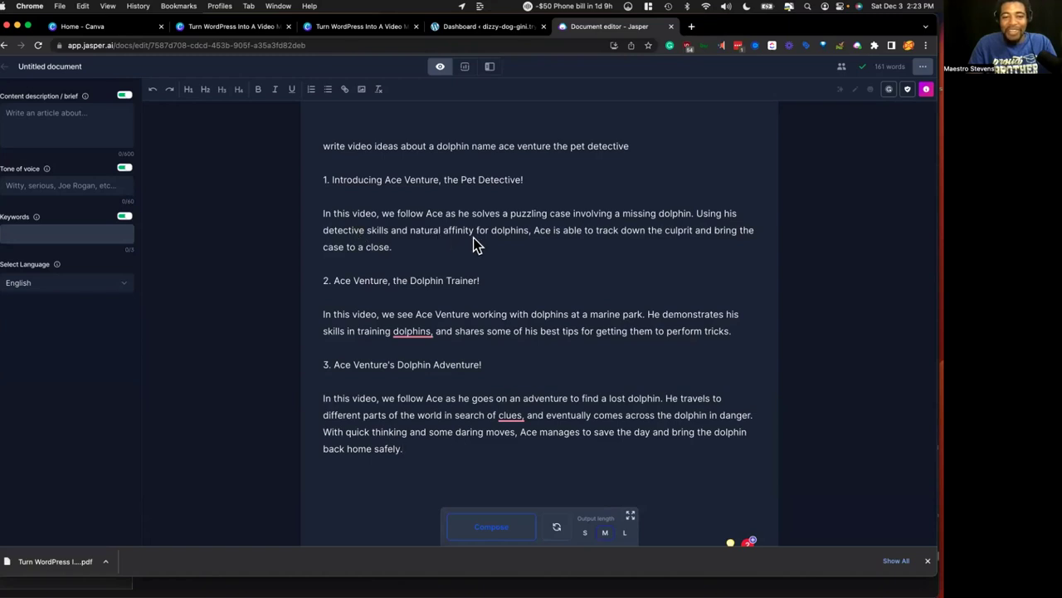
Step: Delete all the generated Ace Venture video ideas below the prompt line
{"action": "scroll", "coordinate": [454, 253], "scroll_direction": "down", "scroll_amount": 1}
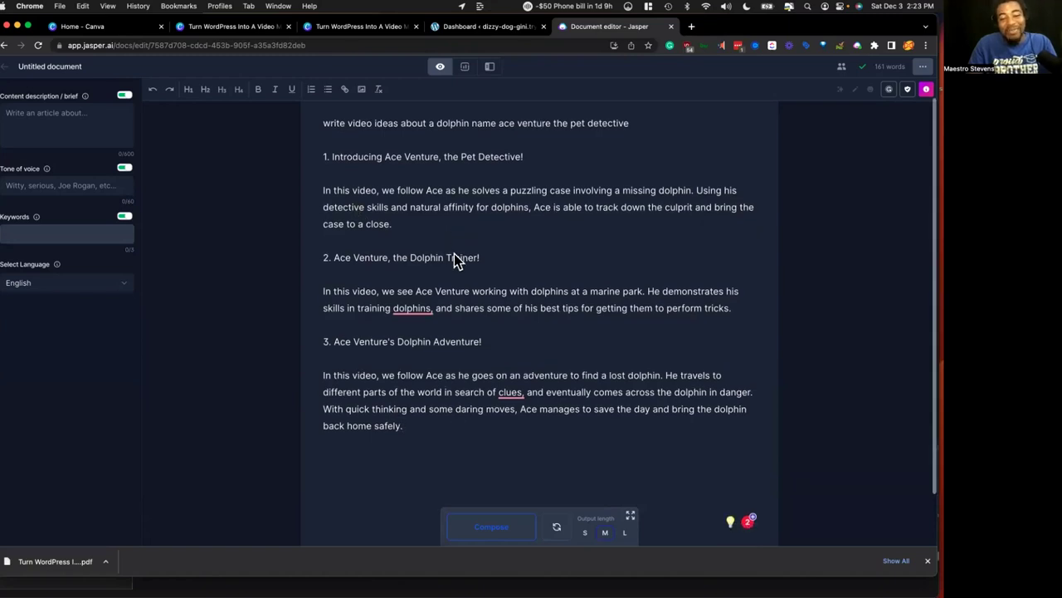
{"action": "scroll", "coordinate": [454, 255], "scroll_direction": "up", "scroll_amount": 1}
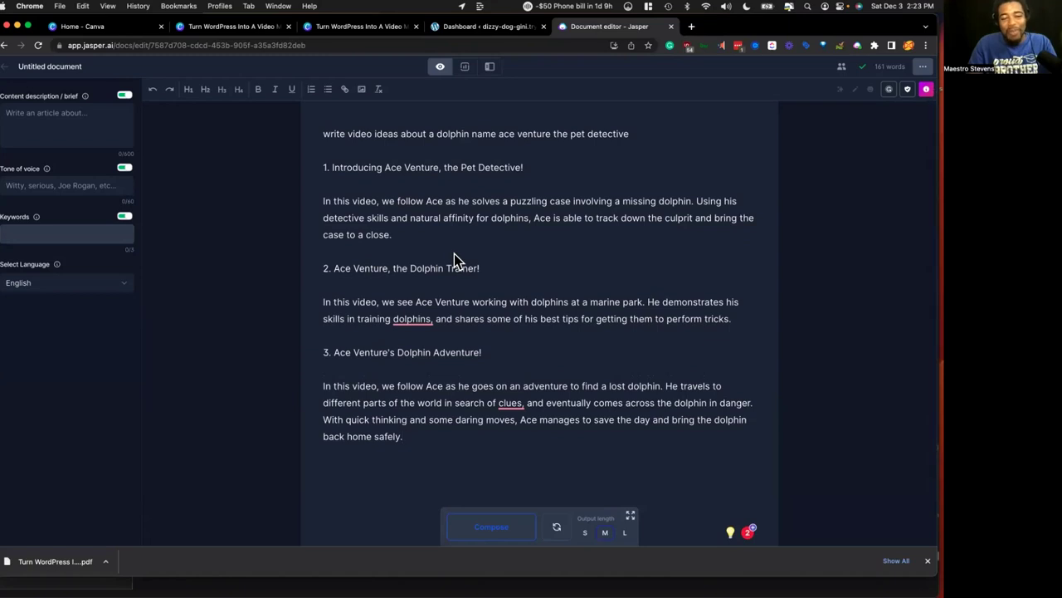
{"action": "left_click_drag", "start_coordinate": [629, 135], "coordinate": [448, 134]}
{"action": "left_click_drag", "start_coordinate": [324, 166], "coordinate": [417, 448]}
{"action": "key", "text": "BackSpace"}
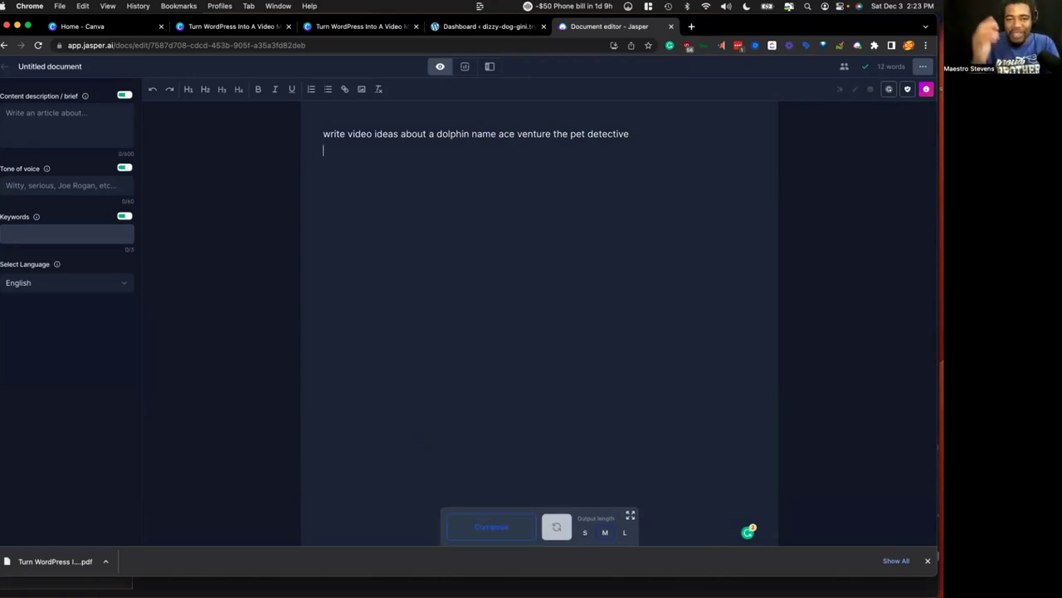
Step: Reword the prompt to "write 7 video ideas about how to save dolphins" and have Jasper generate the list
{"action": "left_click_drag", "start_coordinate": [633, 138], "coordinate": [469, 139]}
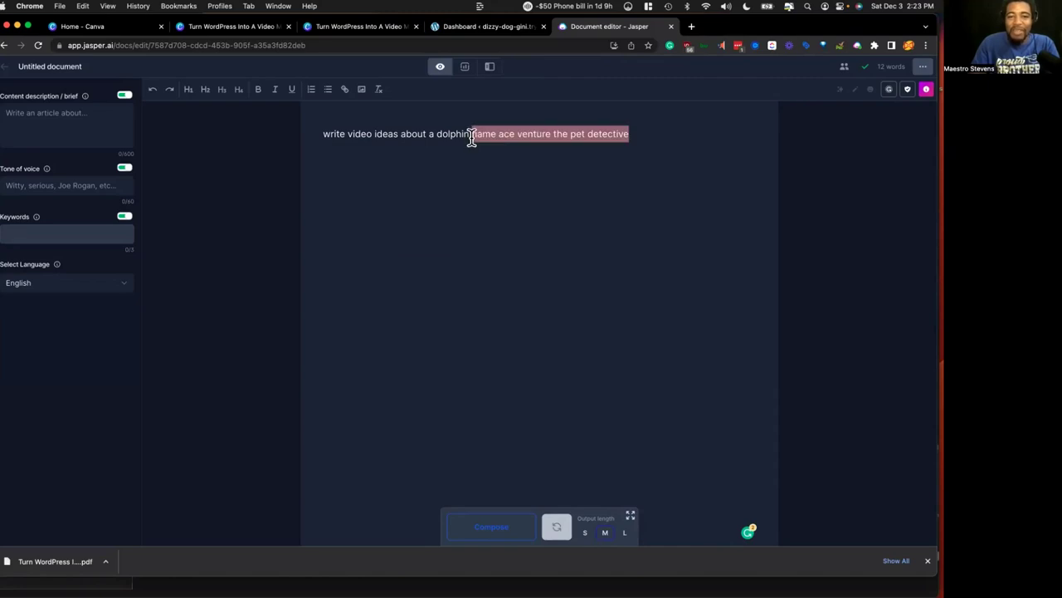
{"action": "key", "text": "BackSpace"}
{"action": "left_click", "coordinate": [438, 134]}
{"action": "key", "text": "BackSpace"}
{"action": "type", "text": "how to save  dolphin"}
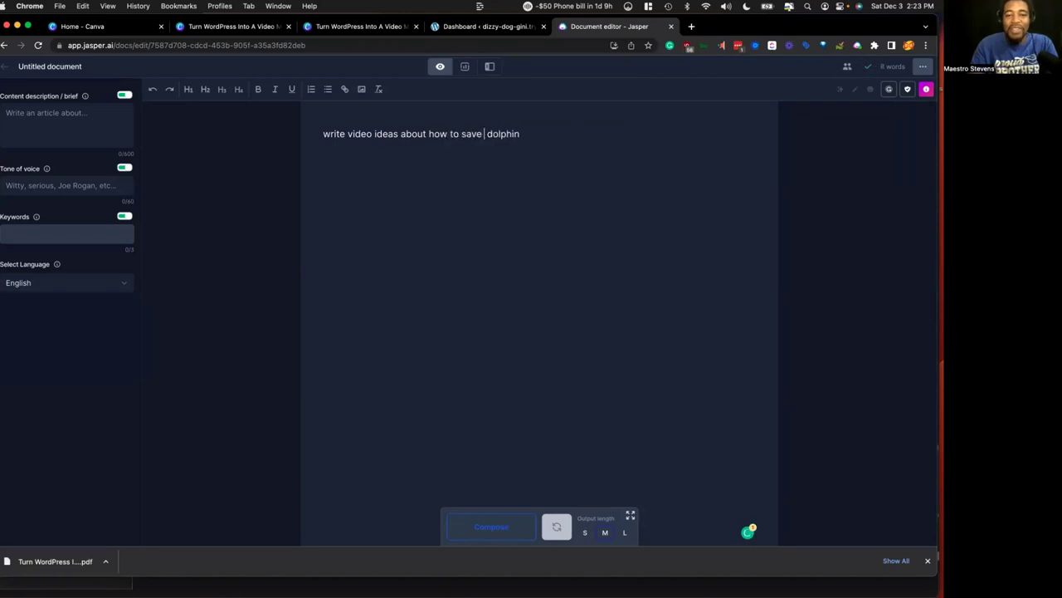
{"action": "left_click", "coordinate": [521, 131]}
{"action": "type", "text": "s"}
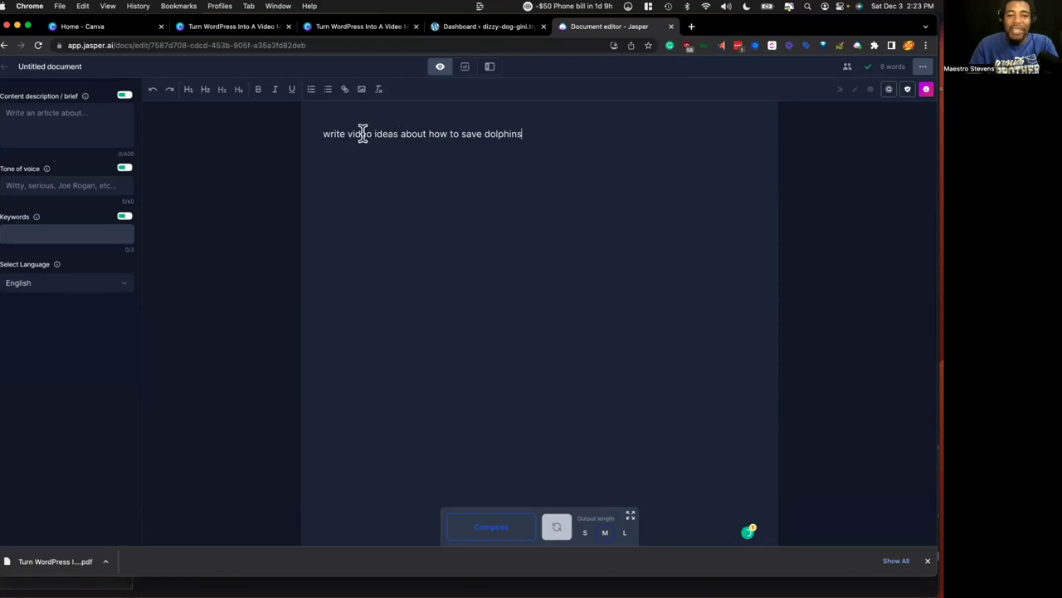
{"action": "left_click", "coordinate": [348, 133]}
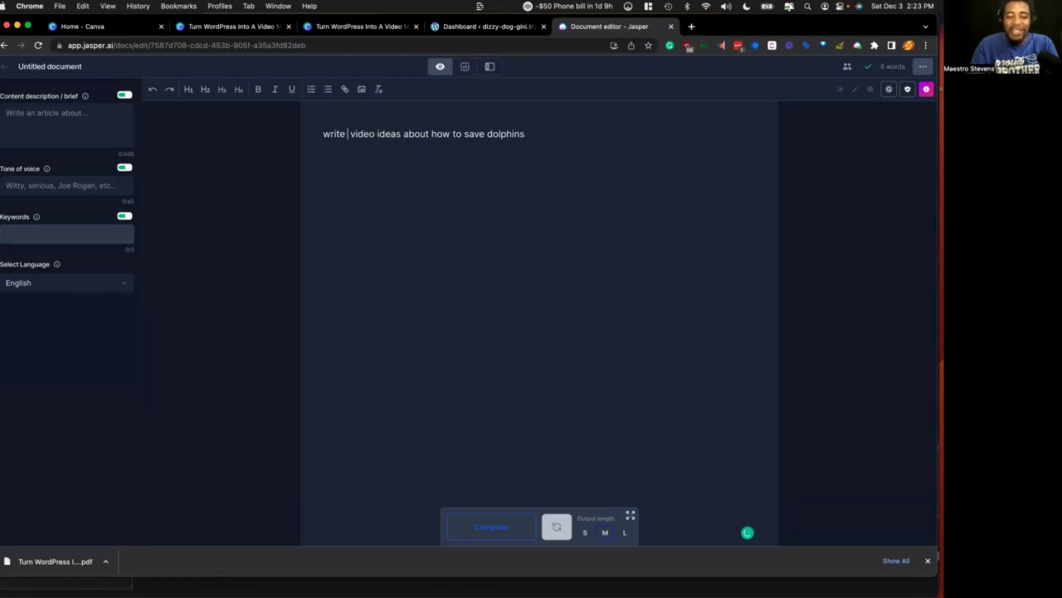
{"action": "type", "text": "7"}
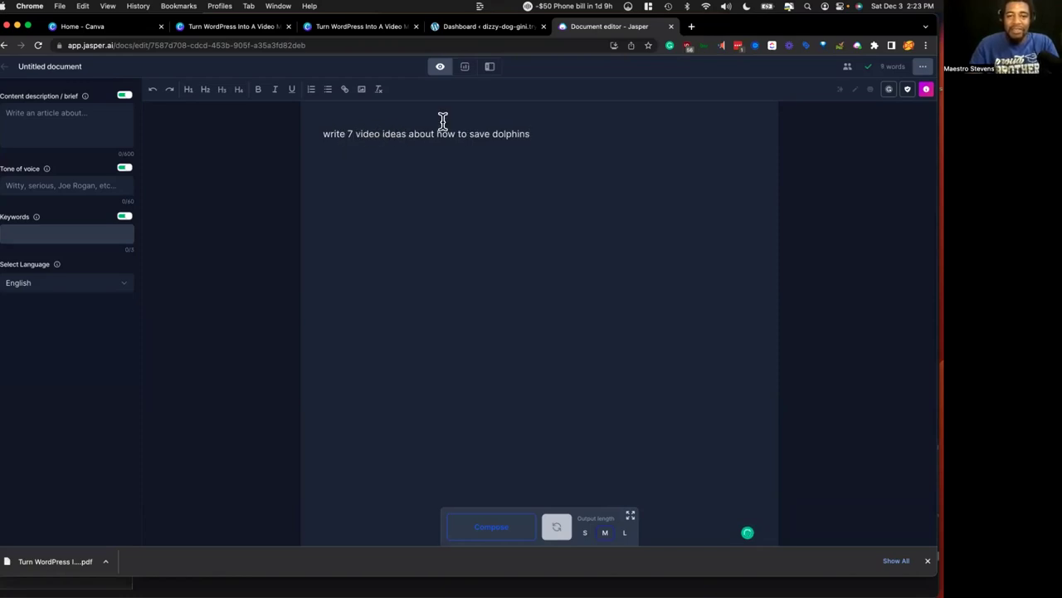
{"action": "key", "text": "super+Return"}
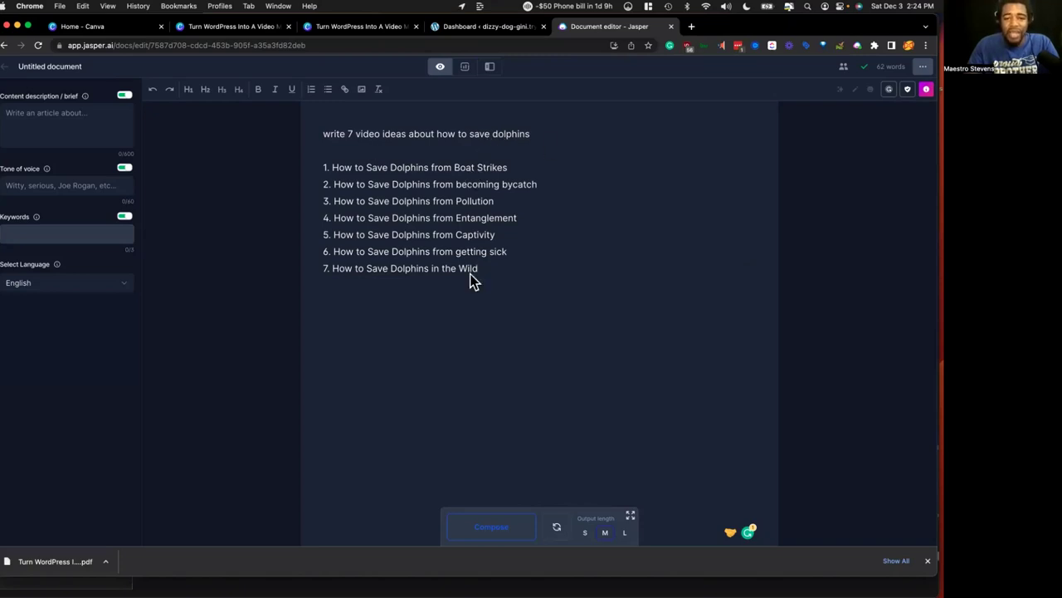
Step: Remove the topic "save dolphins" from the end of the prompt line
{"action": "left_click", "coordinate": [407, 252]}
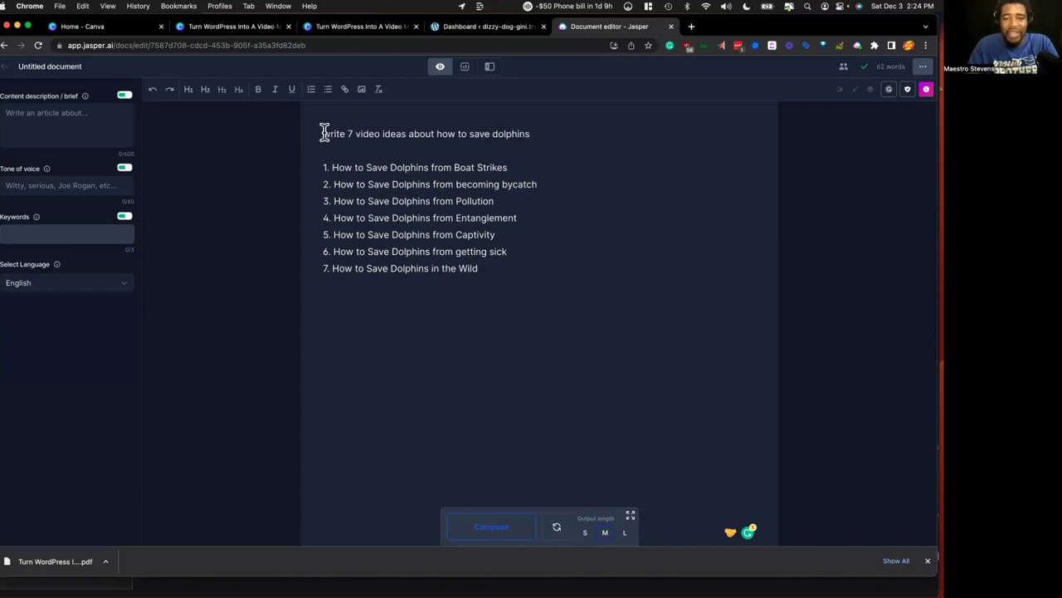
{"action": "left_click", "coordinate": [547, 132]}
{"action": "left_click_drag", "start_coordinate": [355, 136], "coordinate": [387, 136]}
{"action": "left_click", "coordinate": [383, 135]}
{"action": "left_click_drag", "start_coordinate": [530, 136], "coordinate": [458, 141]}
{"action": "key", "text": "BackSpace"}
{"action": "type", "text": "o do "}
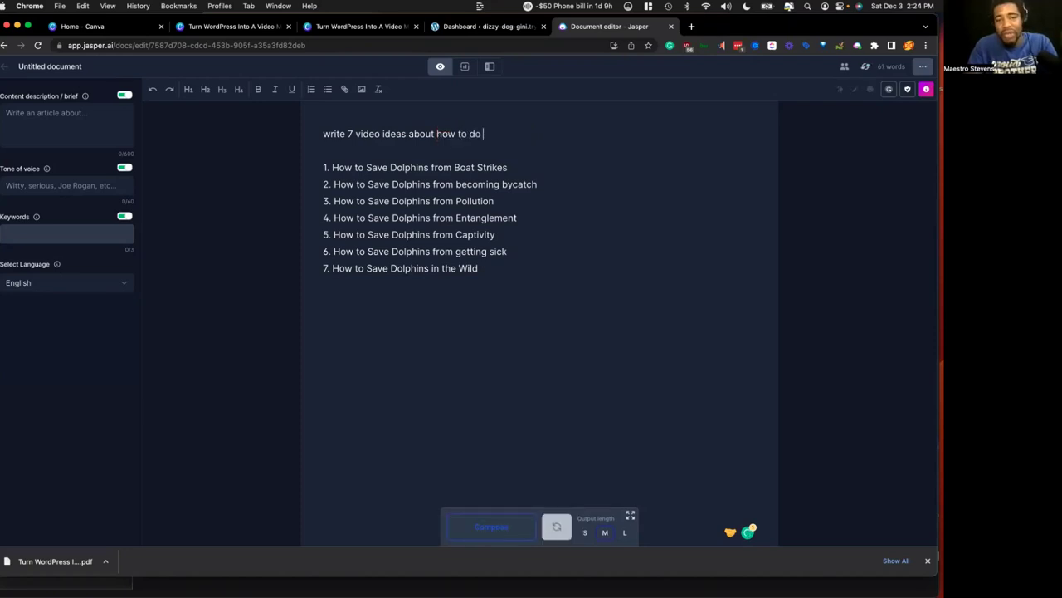
{"action": "type", "text": "use"}
{"action": "key", "text": "BackSpace"}
{"action": "key", "text": "BackSpace"}
{"action": "key", "text": "BackSpace"}
{"action": "key", "text": "BackSpace"}
{"action": "key", "text": "BackSpace"}
{"action": "key", "text": "BackSpace"}
Step: Complete the prompt as "write 7 video ideas about how to learn php" and have Jasper generate the list
{"action": "type", "text": "o learn p"}
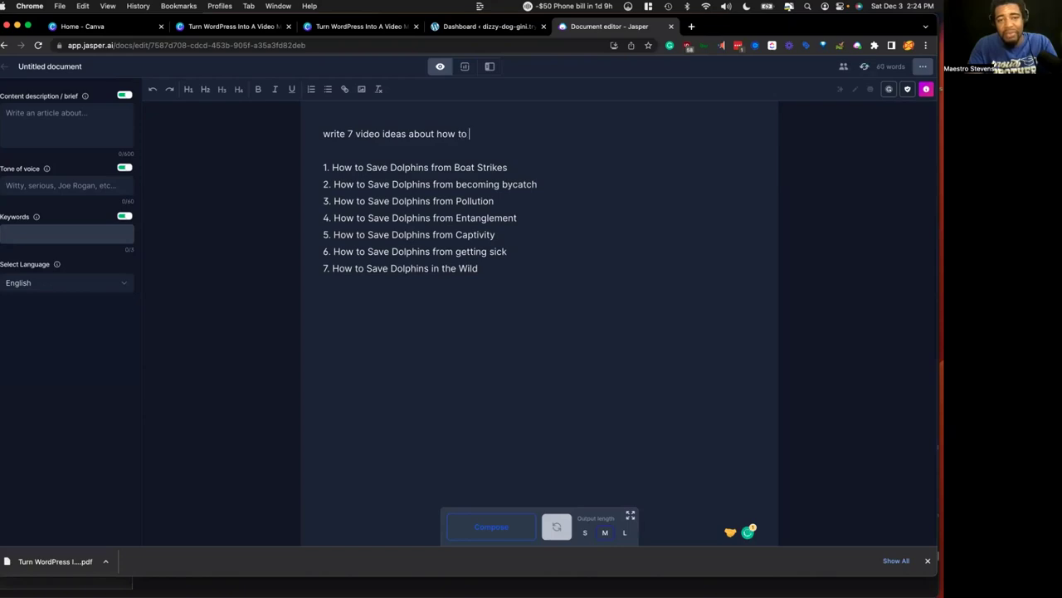
{"action": "type", "text": "hp"}
{"action": "key", "text": "super+Return"}
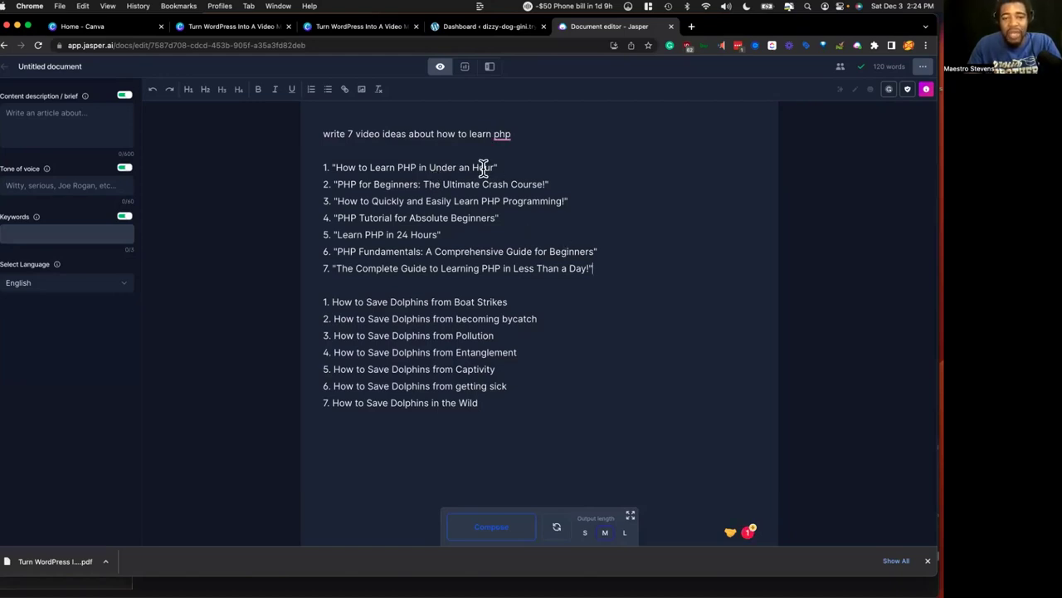
Step: Copy the idea "How to Learn PHP in Under an Hour" onto a new line below the dolphin video ideas
{"action": "triple_click", "coordinate": [301, 167]}
{"action": "key", "text": "cmd+c"}
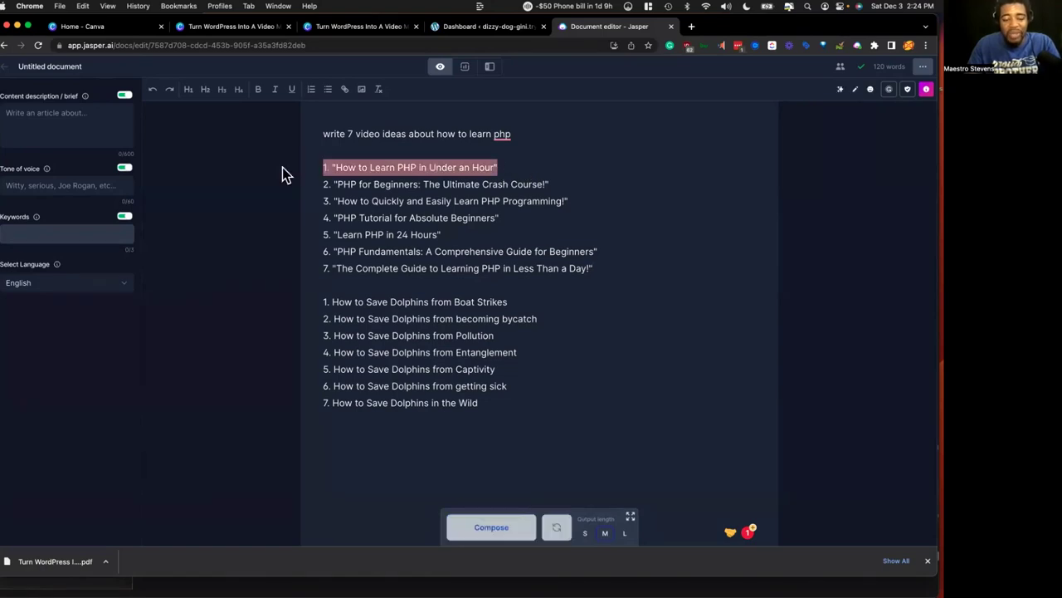
{"action": "key", "text": "super+Return"}
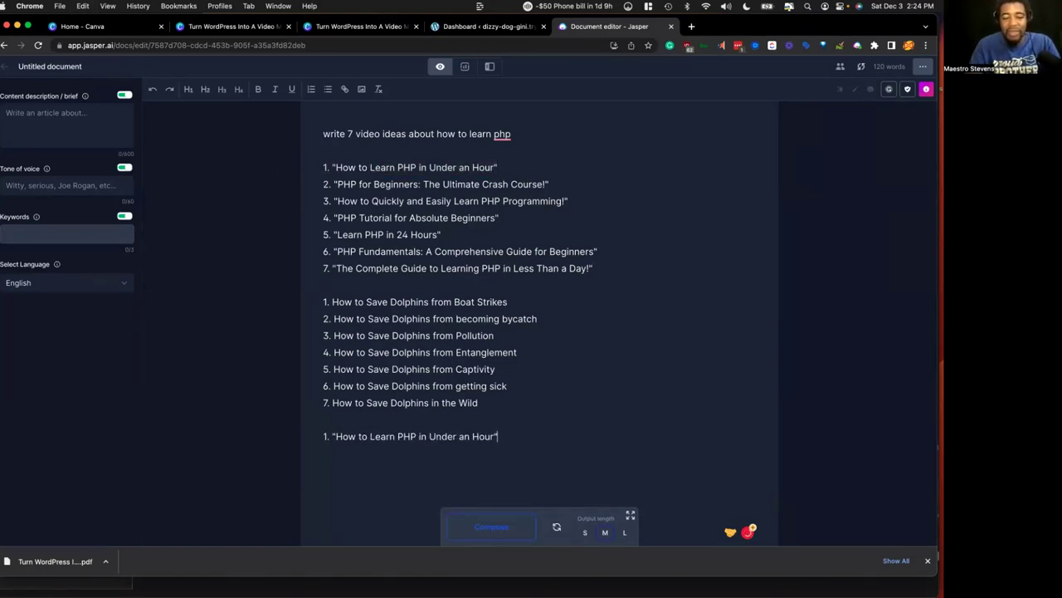
Step: Write the prompt write a video scrip for "How to Learn PHP in Under an Hour" under the copied idea, without the list number
{"action": "type", "text": "write a vid"}
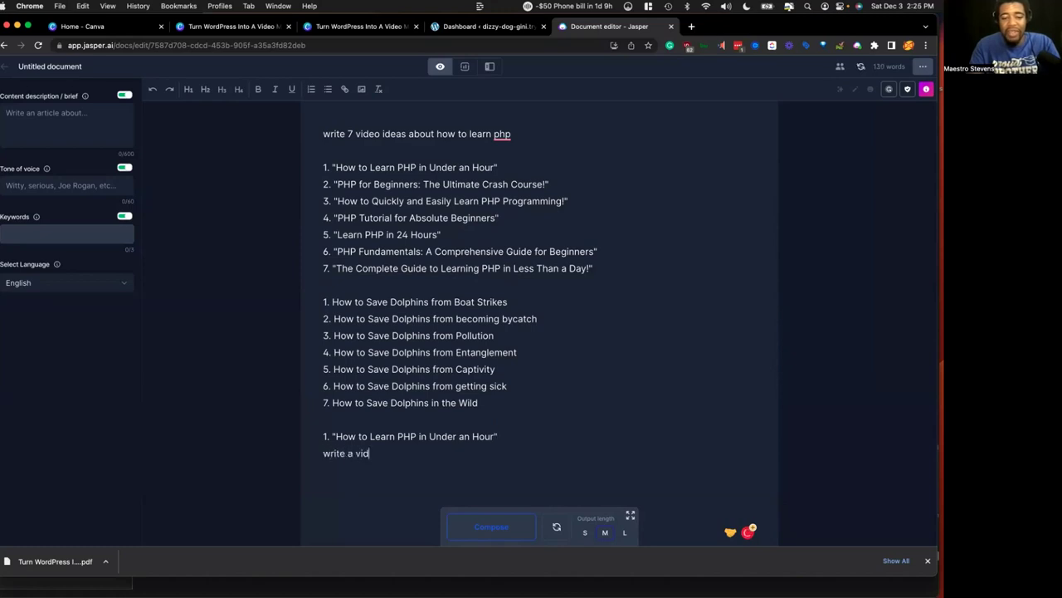
{"action": "type", "text": "eo scrip for 1. \"How t"}
{"action": "key", "text": "BackSpace"}
{"action": "type", "text": "for"}
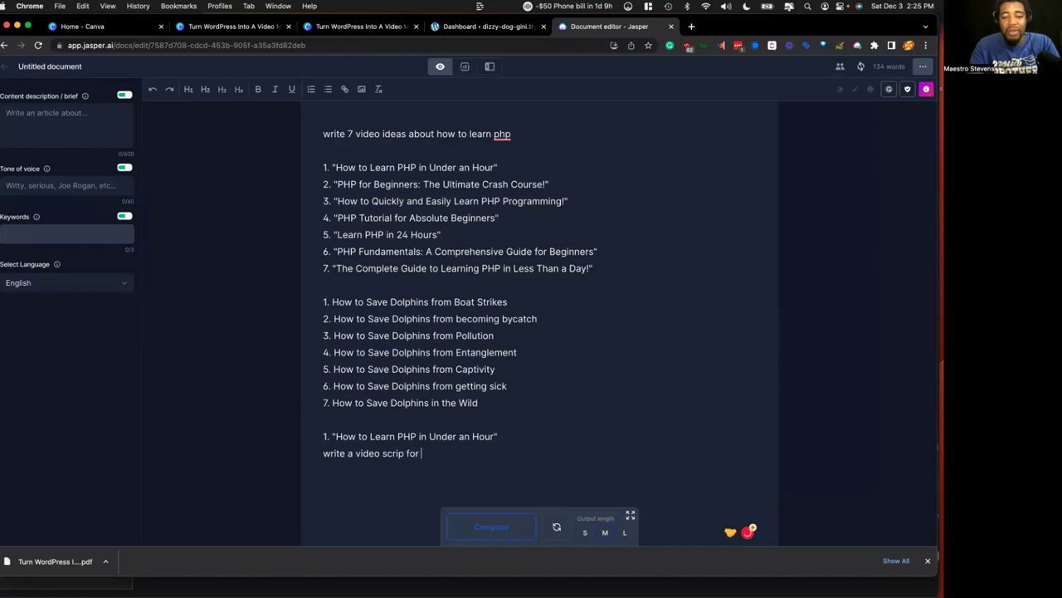
{"action": "key", "text": "cmd+v"}
{"action": "left_click", "coordinate": [431, 456]}
{"action": "key", "text": "BackSpace"}
{"action": "key", "text": "BackSpace"}
{"action": "key", "text": "BackSpace"}
Step: Have Jasper generate the PHP video script from the prompt and keep composing to extend it
{"action": "key", "text": "cmd+Return"}
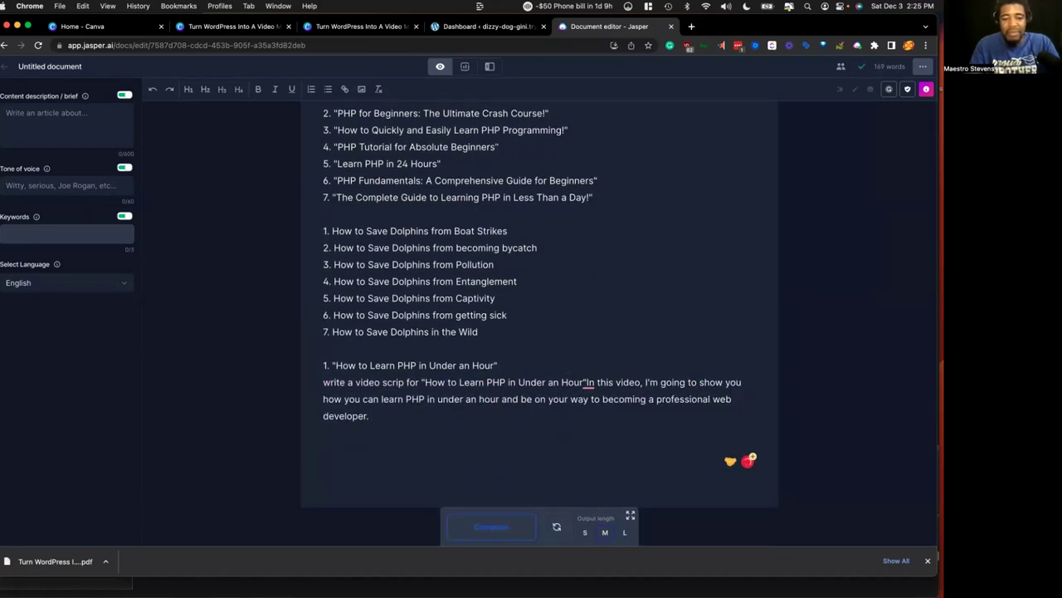
{"action": "key", "text": "super+Return"}
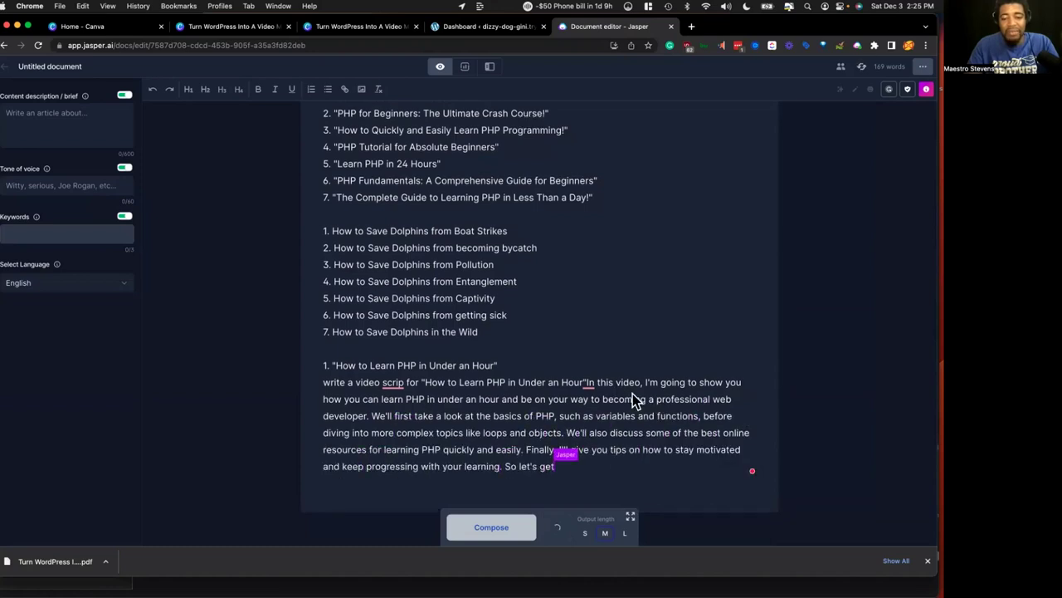
{"action": "left_click", "coordinate": [502, 526]}
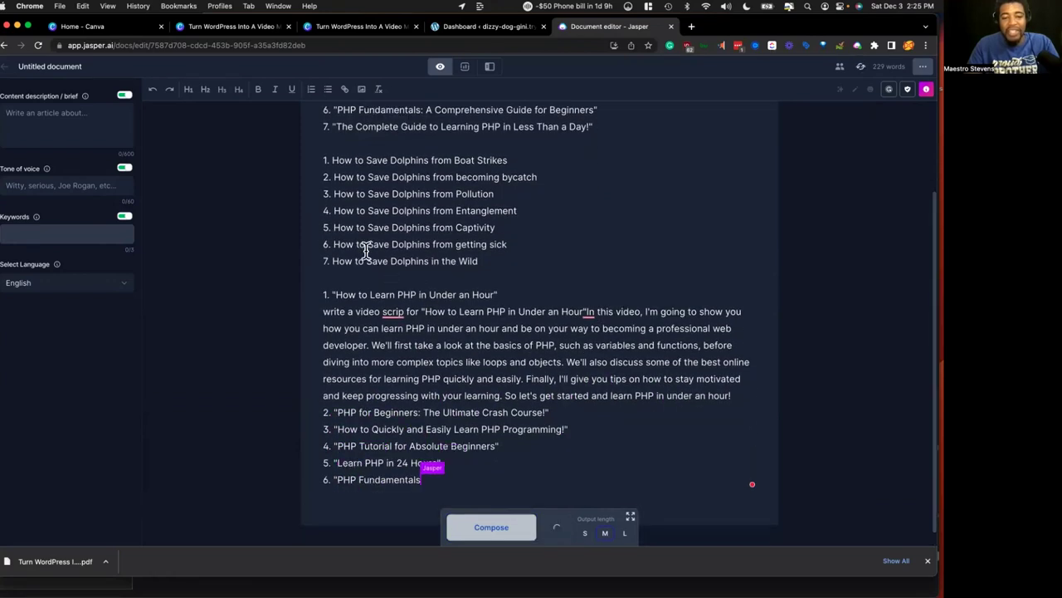
{"action": "left_click_drag", "start_coordinate": [494, 266], "coordinate": [387, 100]}
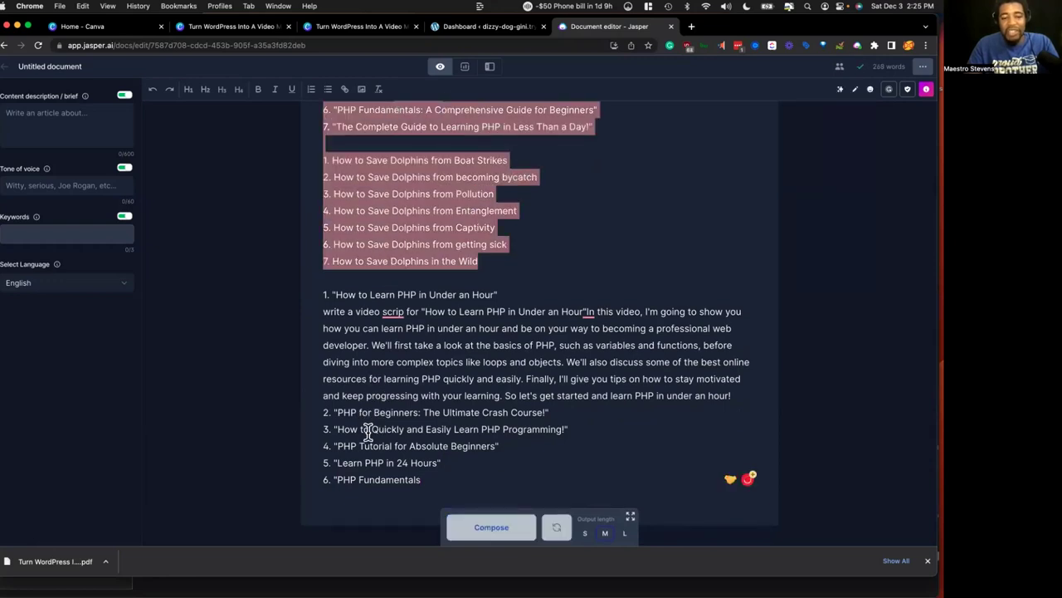
{"action": "scroll", "coordinate": [382, 229], "scroll_direction": "up", "scroll_amount": 2}
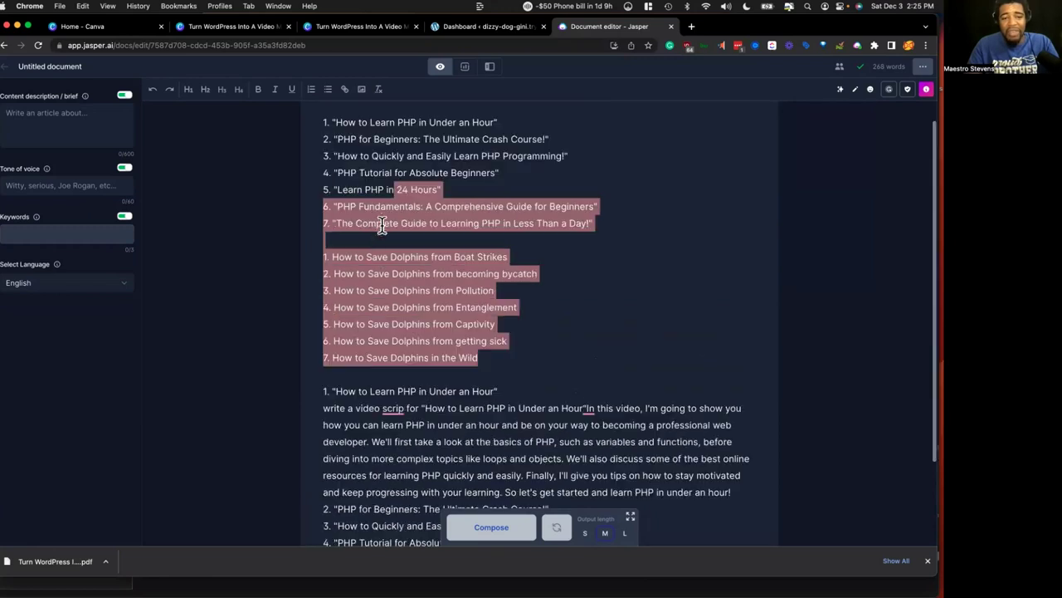
{"action": "scroll", "coordinate": [384, 196], "scroll_direction": "down", "scroll_amount": 2}
{"action": "left_click_drag", "start_coordinate": [496, 247], "coordinate": [365, 143]}
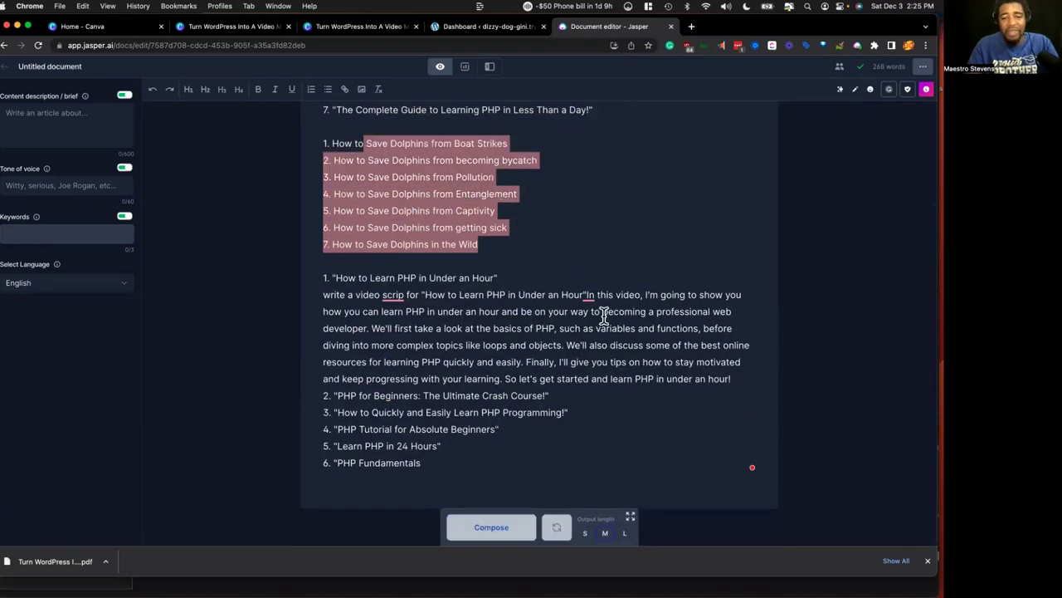
{"action": "mouse_move", "coordinate": [588, 296]}
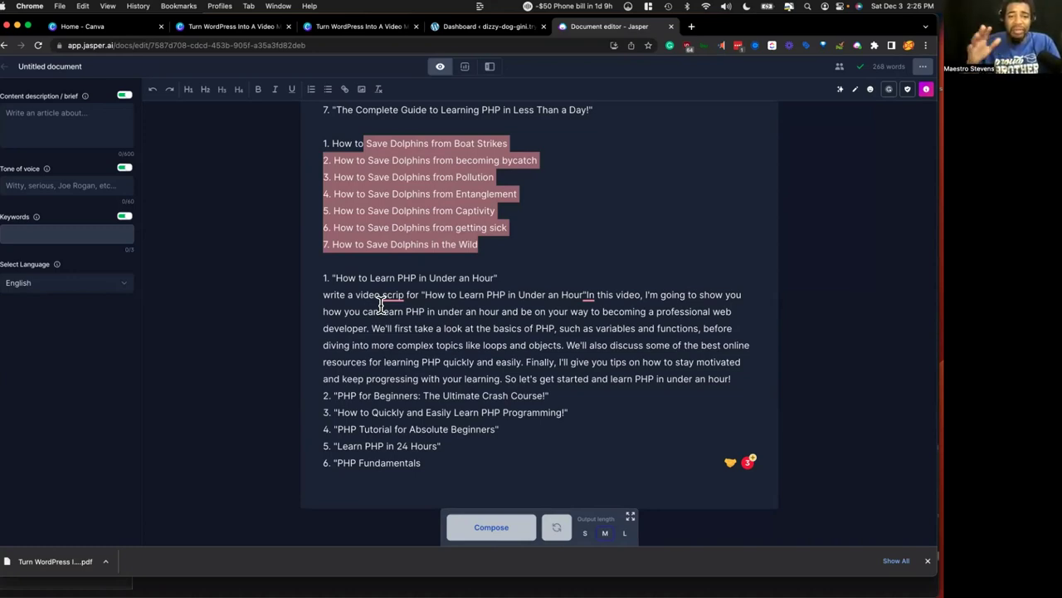
Step: Switch to the Canva presentation and advance past the production slides to "Video Marketing w/ Presto Player"
{"action": "left_click", "coordinate": [355, 29]}
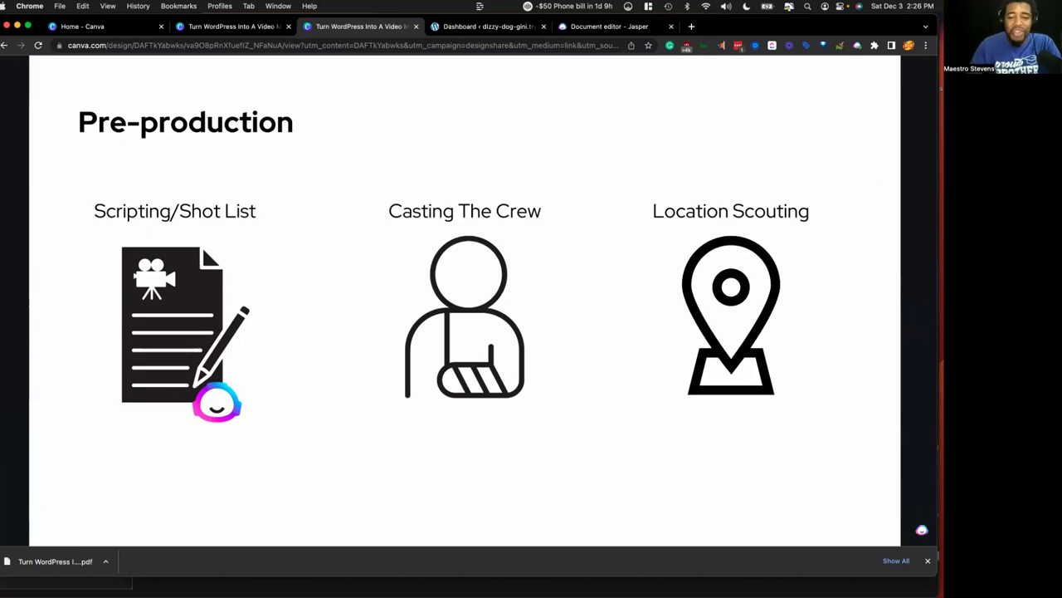
{"action": "key", "text": "Right"}
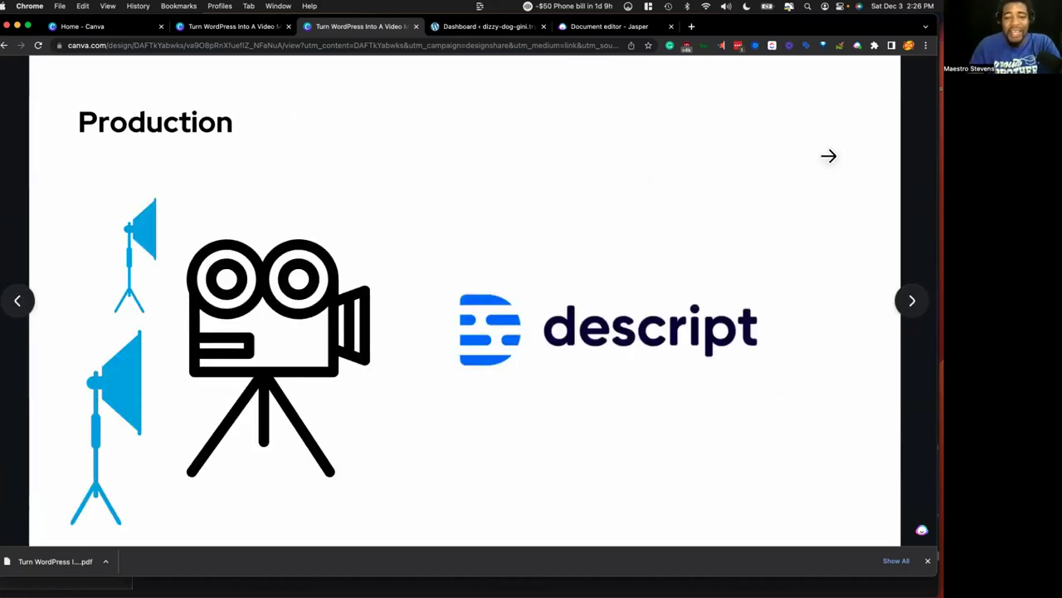
{"action": "left_click", "coordinate": [829, 156]}
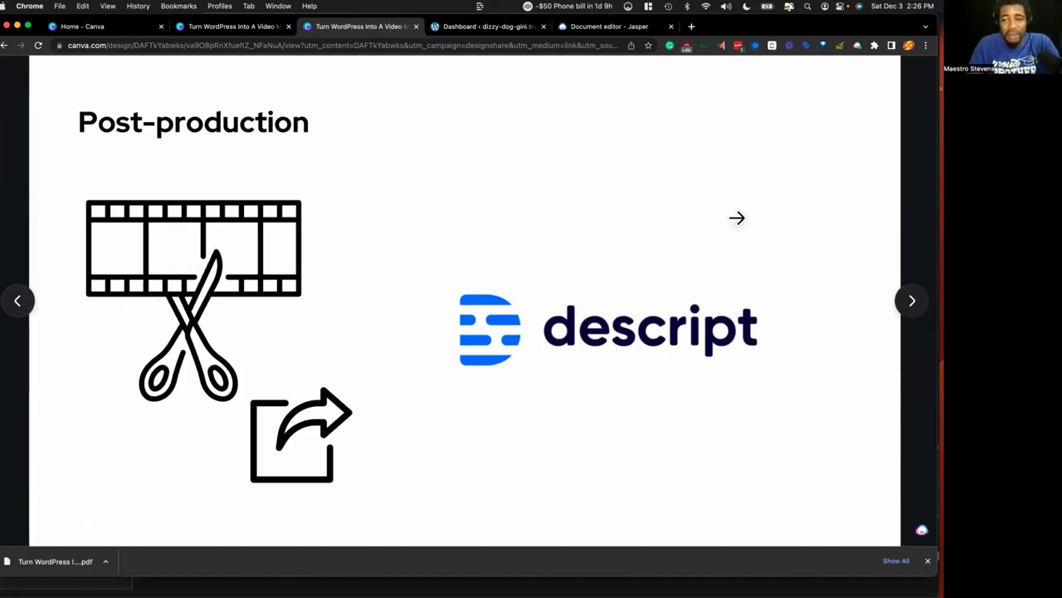
{"action": "left_click", "coordinate": [865, 167]}
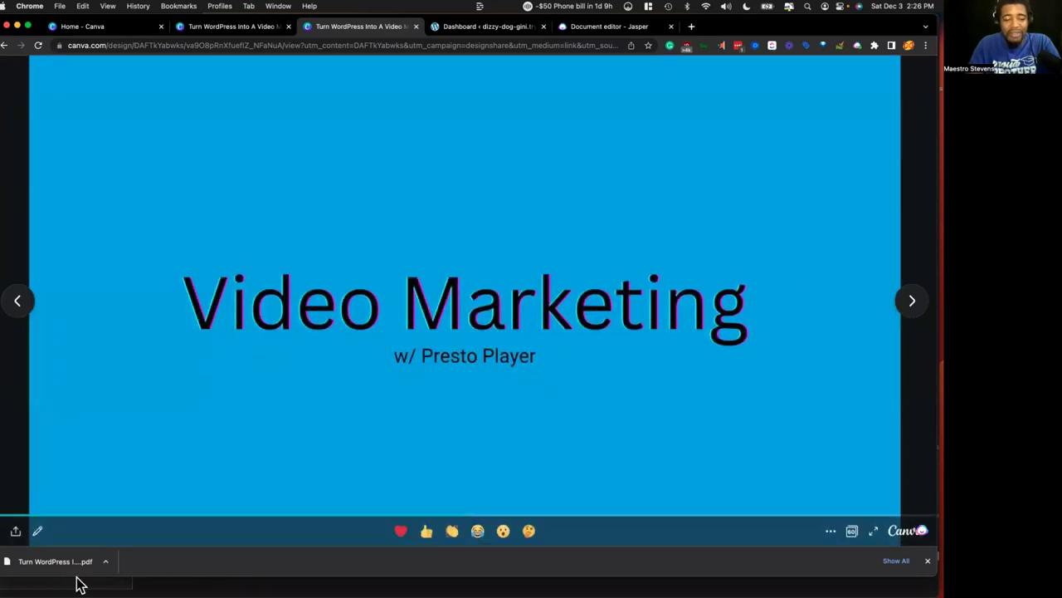
Step: Put away the open Descript window and advance the Canva presentation to the "What Is Presto Player?" slide
{"action": "key", "text": "super+Tab"}
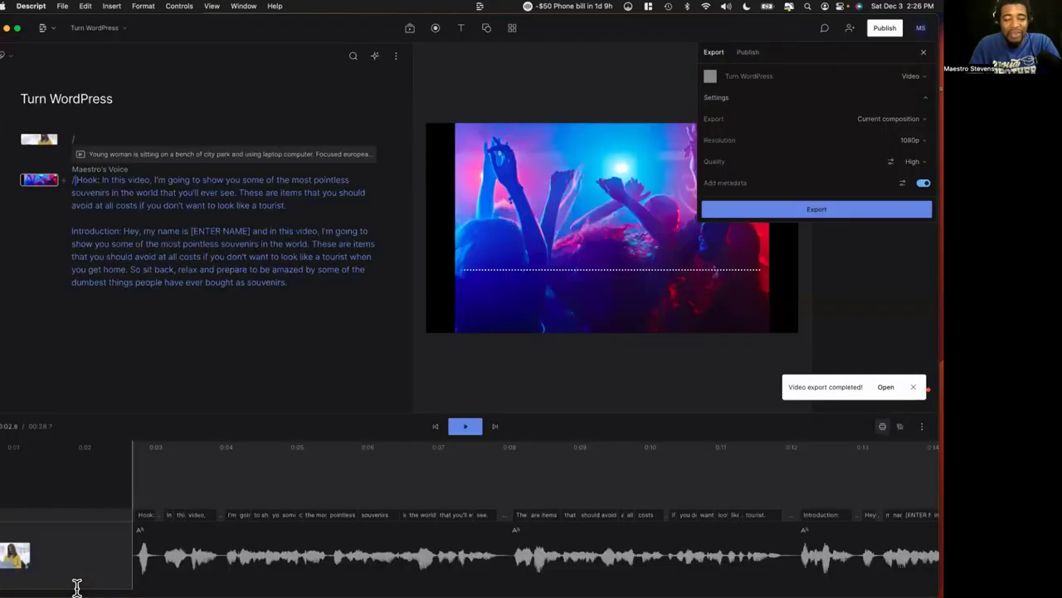
{"action": "left_click", "coordinate": [6, 28]}
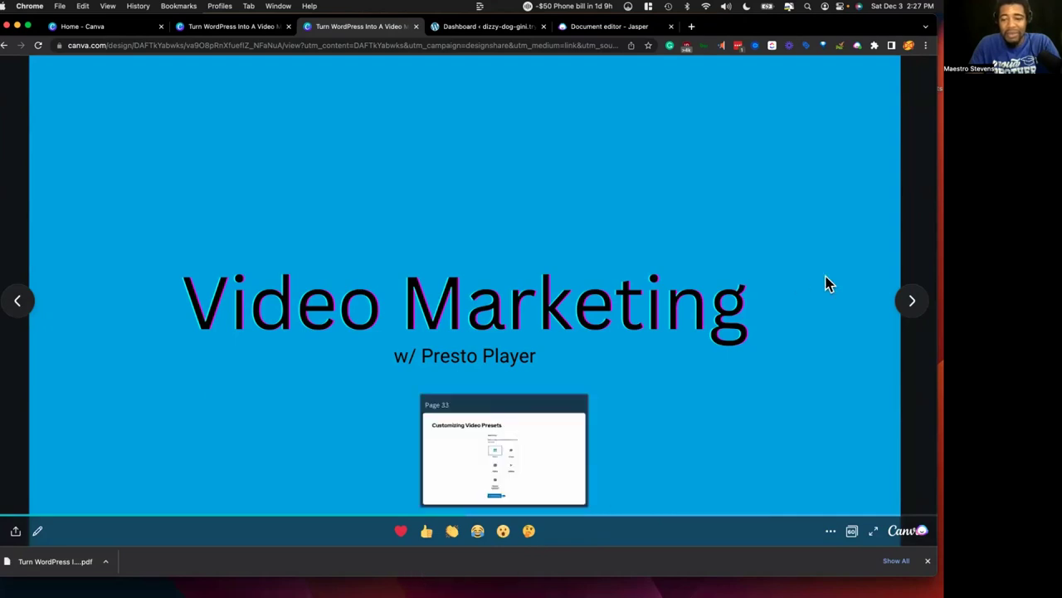
{"action": "left_click", "coordinate": [825, 199]}
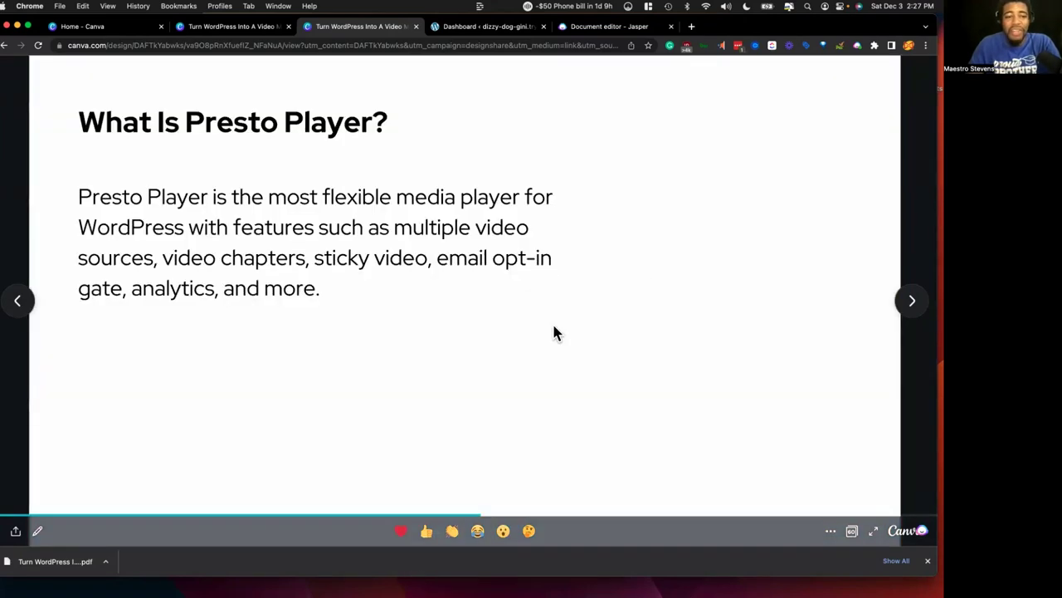
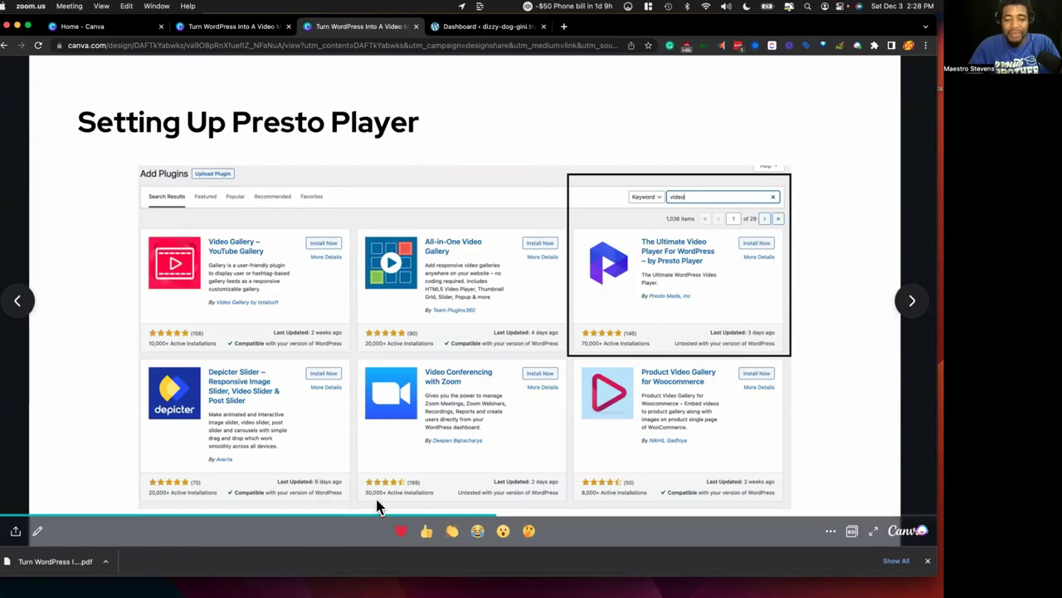
Step: Switch to the WordPress admin, go to adding new plugins and search the plugin directory for "presto player"
{"action": "left_click", "coordinate": [490, 26]}
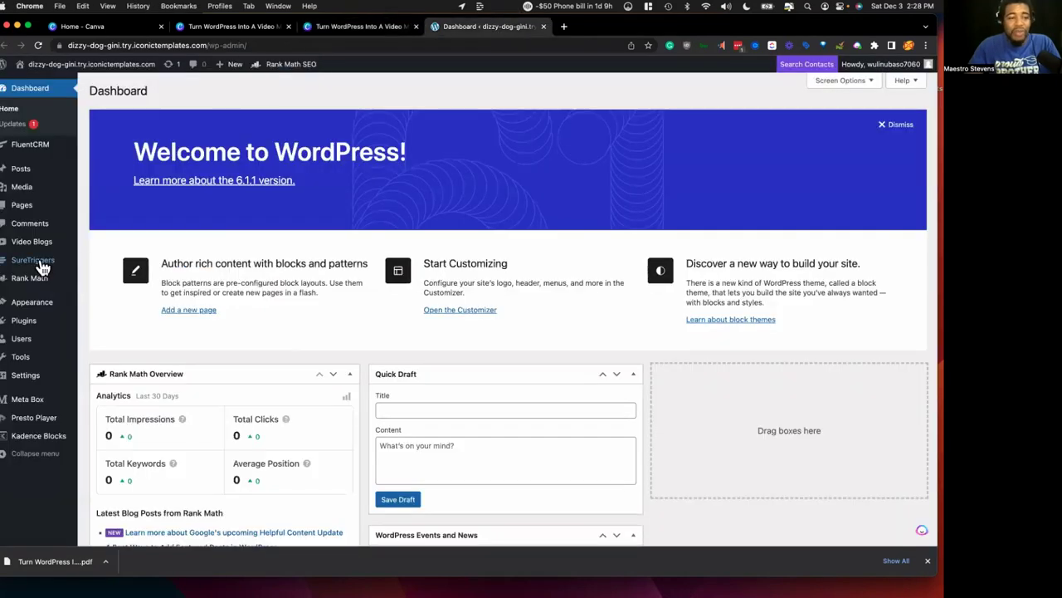
{"action": "mouse_move", "coordinate": [26, 215]}
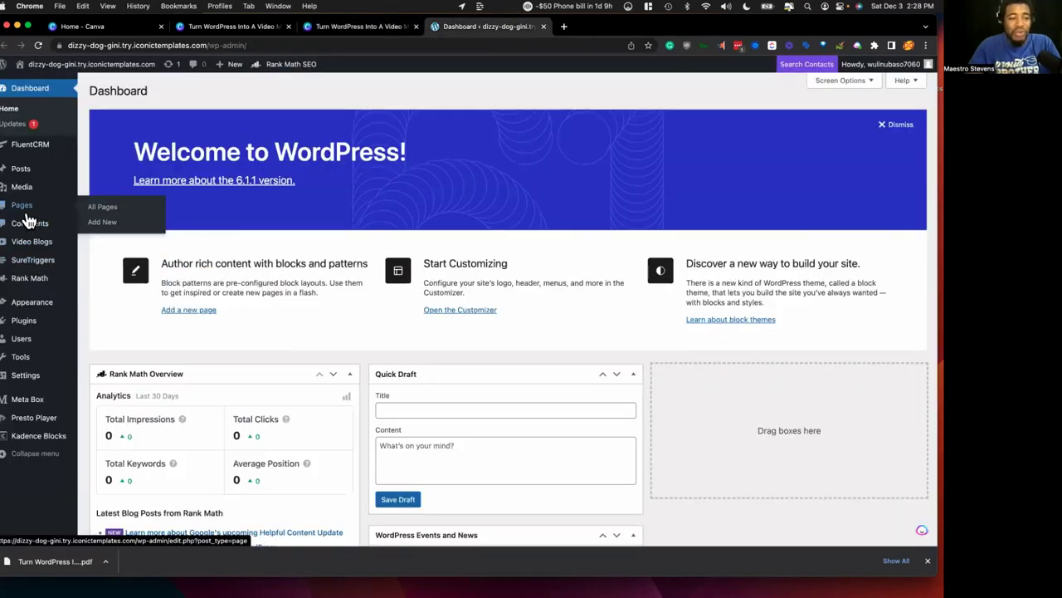
{"action": "left_click", "coordinate": [41, 328]}
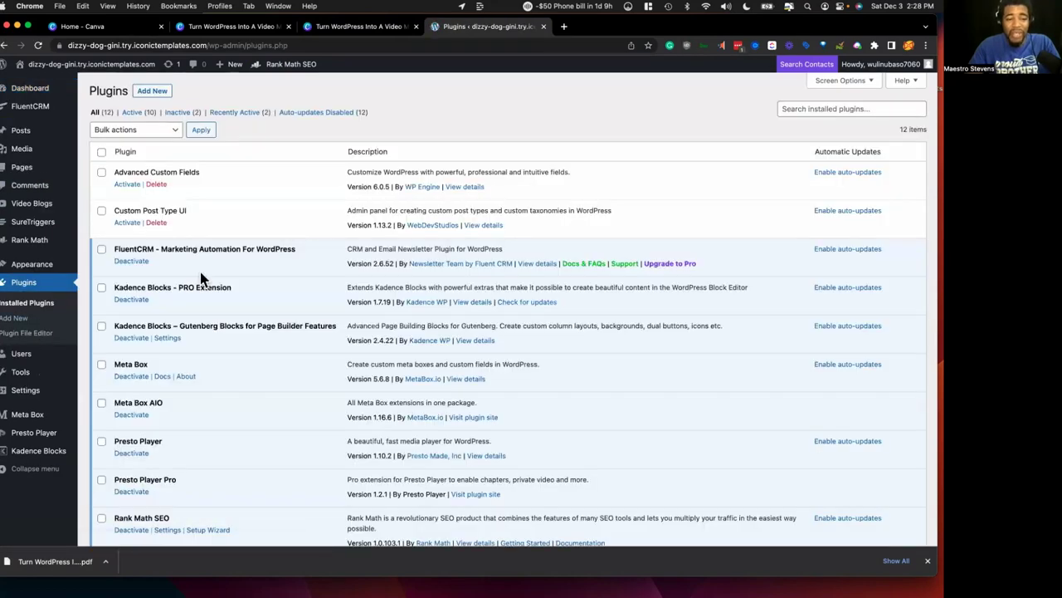
{"action": "left_click", "coordinate": [24, 324]}
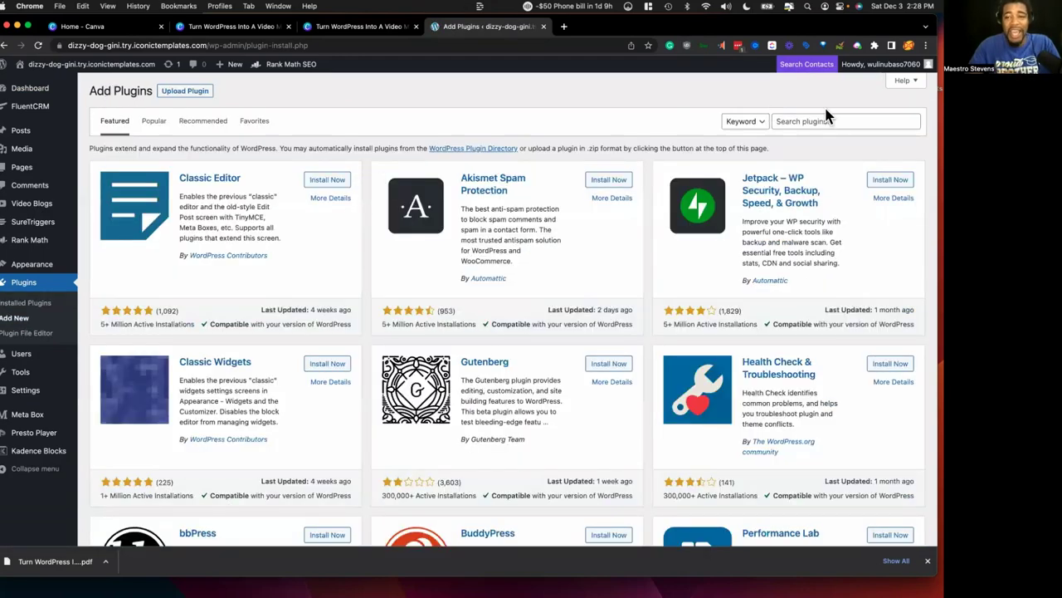
{"action": "left_click", "coordinate": [803, 121]}
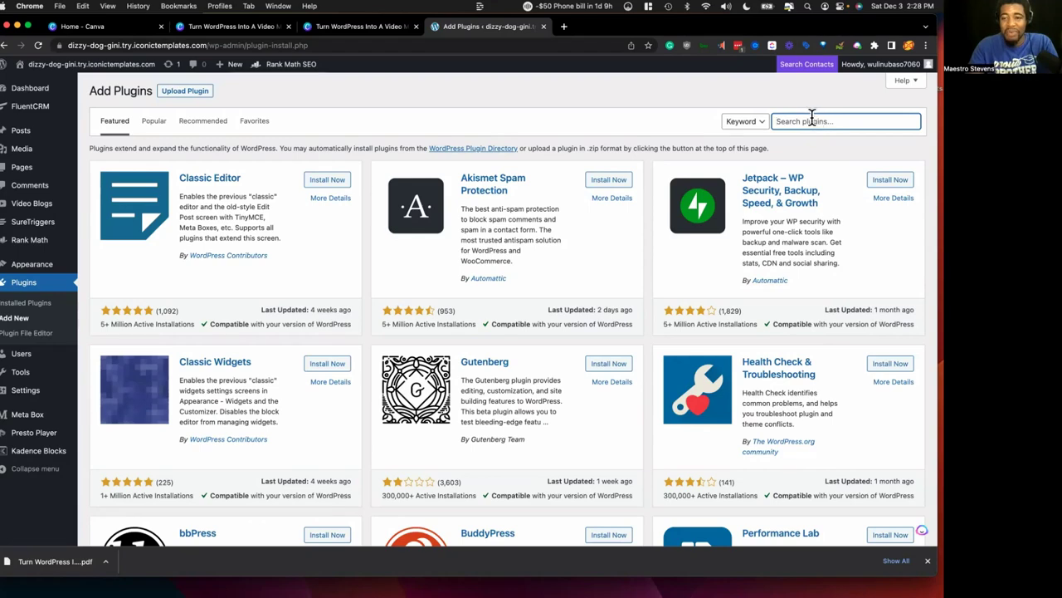
{"action": "type", "text": "presto player"}
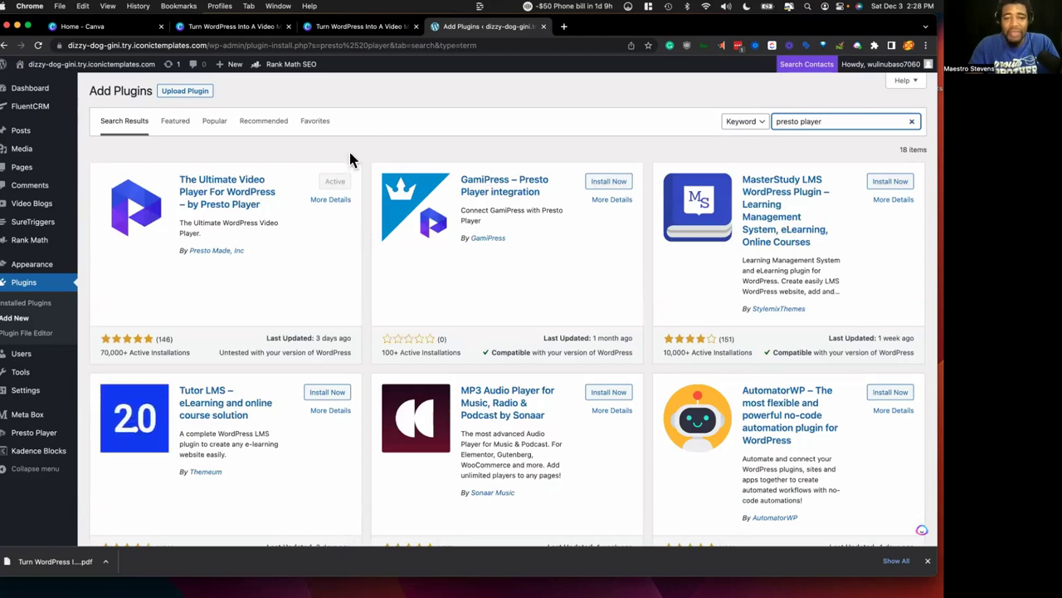
Step: Search the plugin directory for "video" instead and look through the results around the Presto Player plugin
{"action": "left_click_drag", "start_coordinate": [830, 124], "coordinate": [749, 130]}
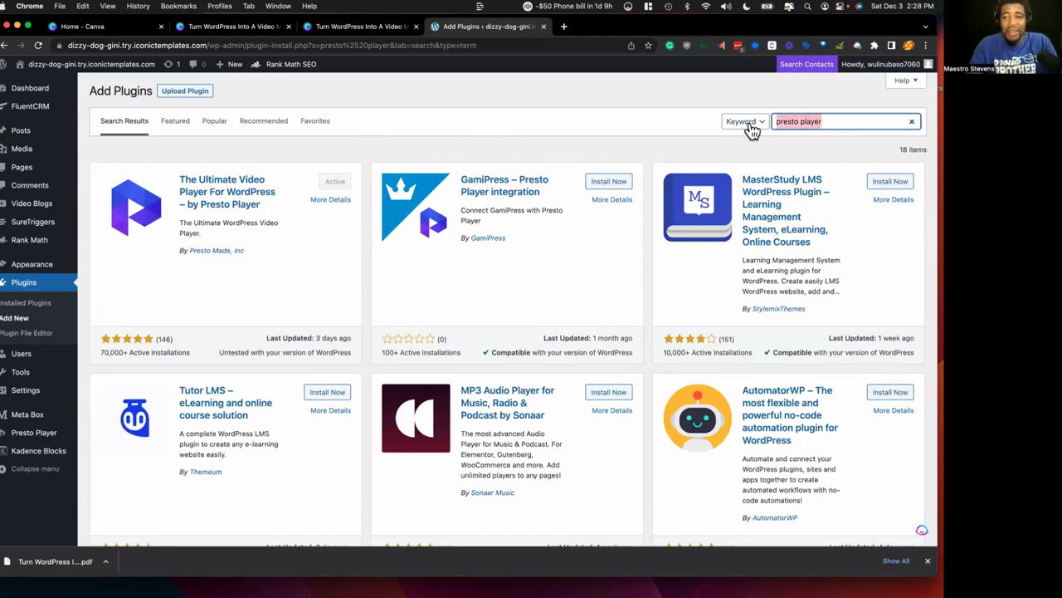
{"action": "type", "text": "video"}
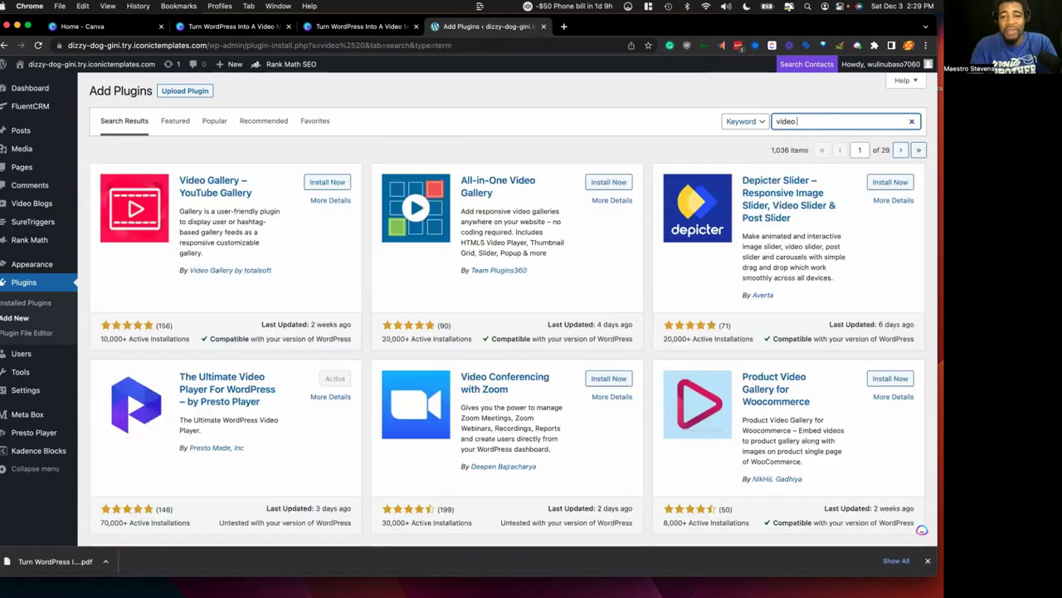
{"action": "scroll", "coordinate": [330, 324], "scroll_direction": "down", "scroll_amount": 2}
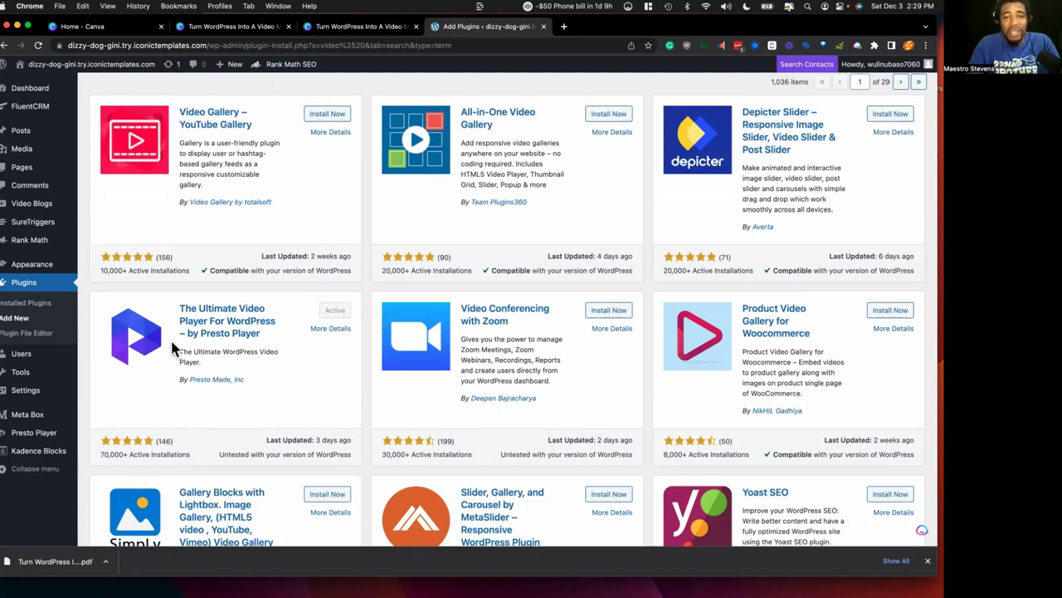
{"action": "scroll", "coordinate": [172, 347], "scroll_direction": "up", "scroll_amount": 2}
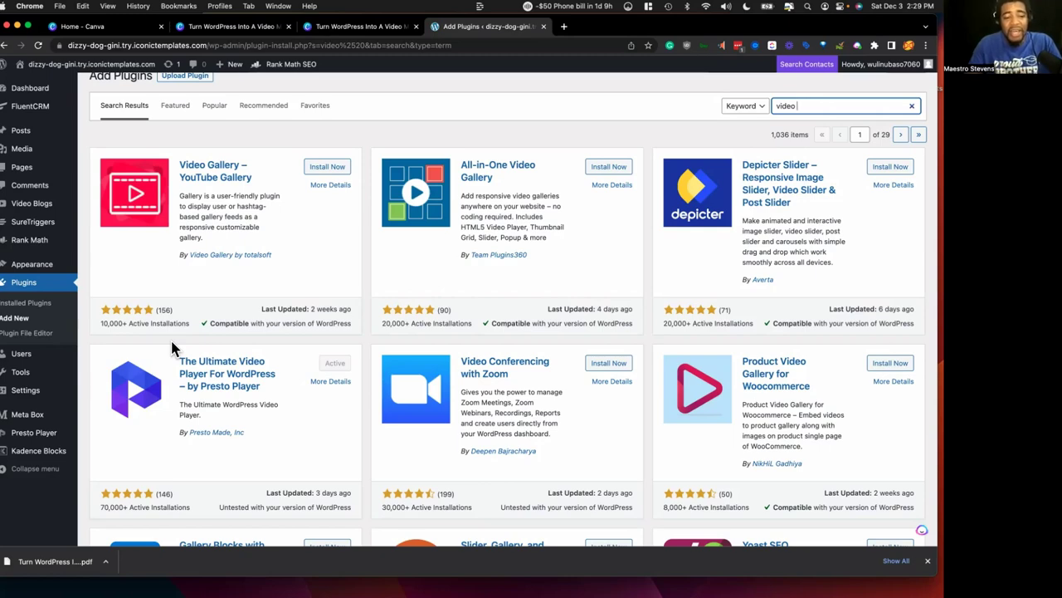
{"action": "scroll", "coordinate": [172, 347], "scroll_direction": "down", "scroll_amount": 1}
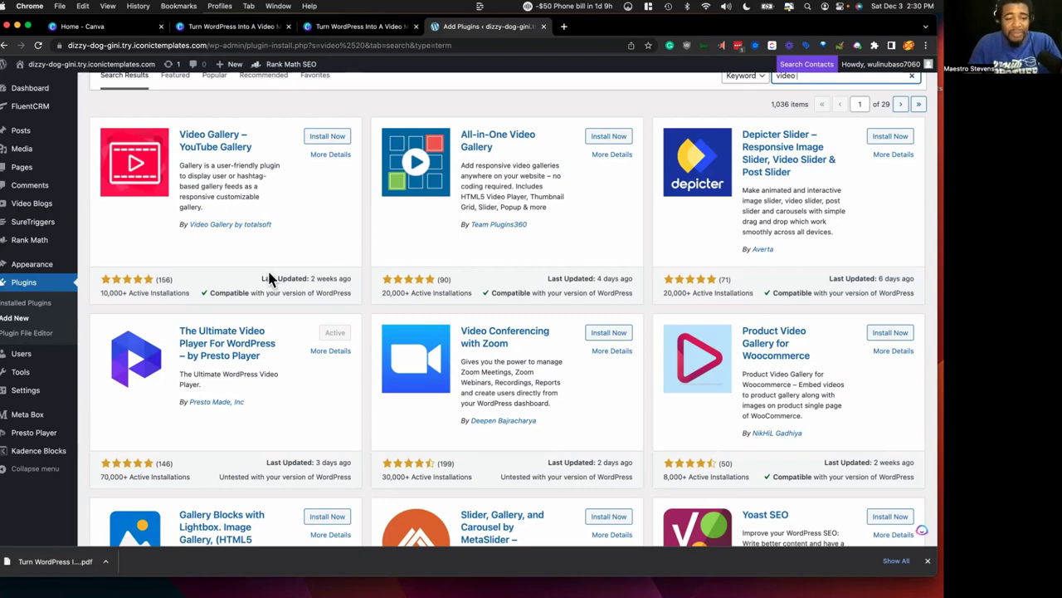
{"action": "scroll", "coordinate": [268, 278], "scroll_direction": "down", "scroll_amount": 1}
{"action": "scroll", "coordinate": [268, 279], "scroll_direction": "up", "scroll_amount": 3}
{"action": "scroll", "coordinate": [268, 278], "scroll_direction": "down", "scroll_amount": 1}
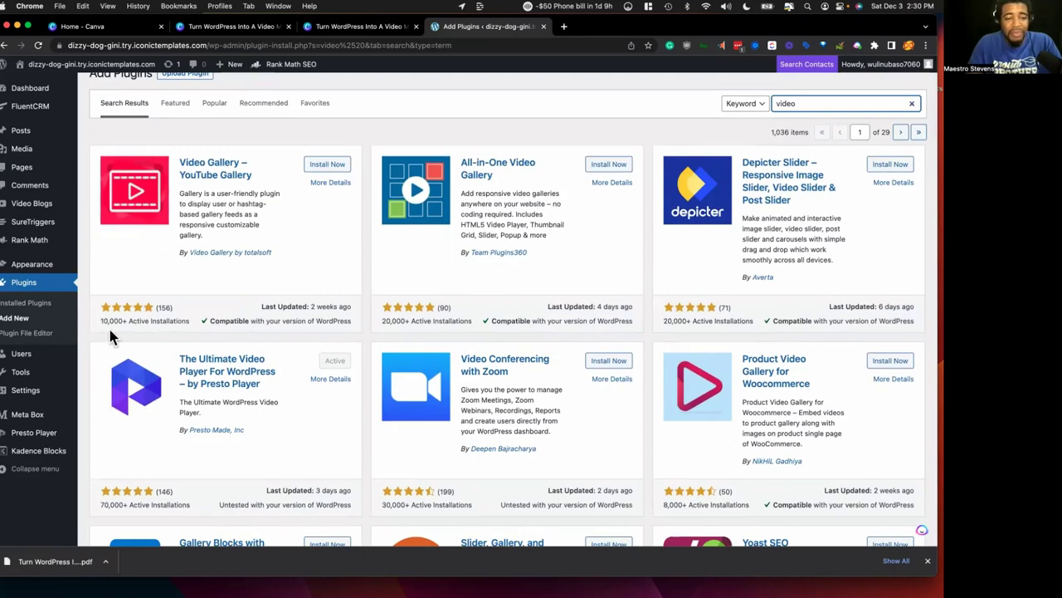
{"action": "scroll", "coordinate": [108, 325], "scroll_direction": "down", "scroll_amount": 1}
Step: Return to the Canva presentation and advance to the "Customizing Video Presets" slide
{"action": "left_click", "coordinate": [322, 31]}
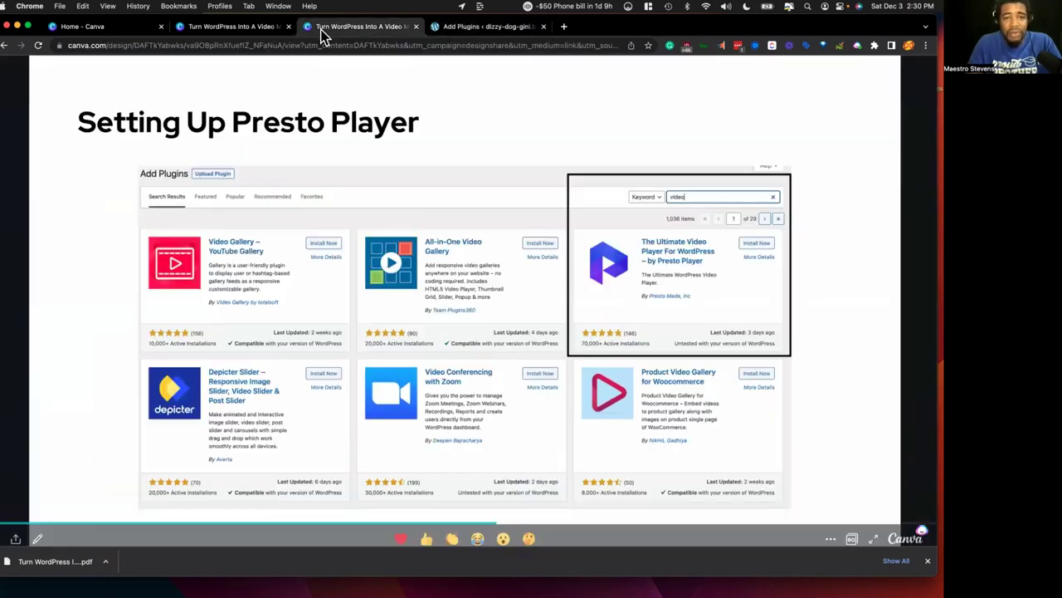
{"action": "left_click", "coordinate": [909, 121]}
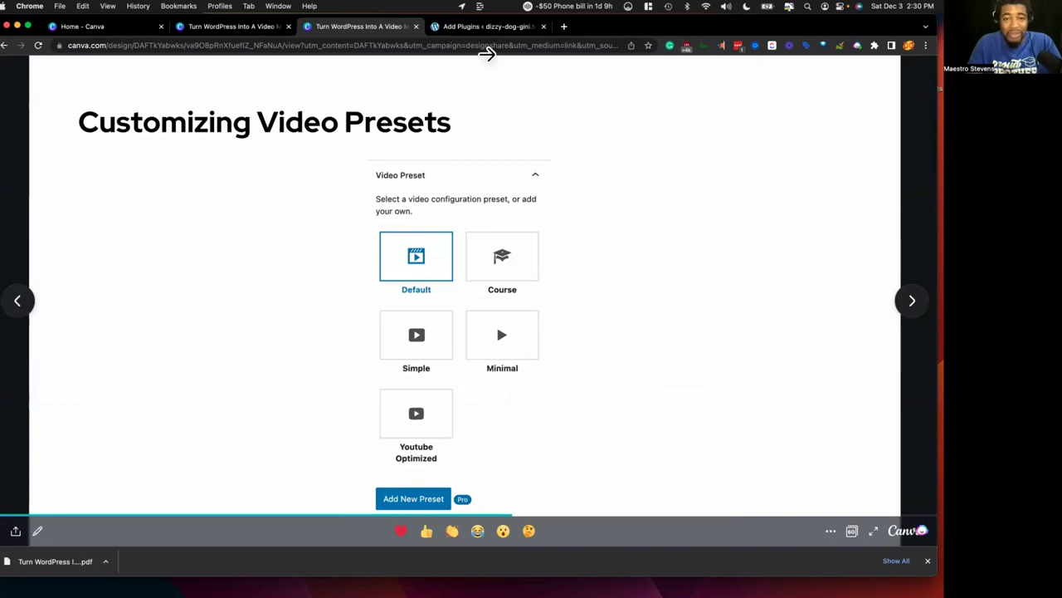
{"action": "left_click", "coordinate": [448, 26]}
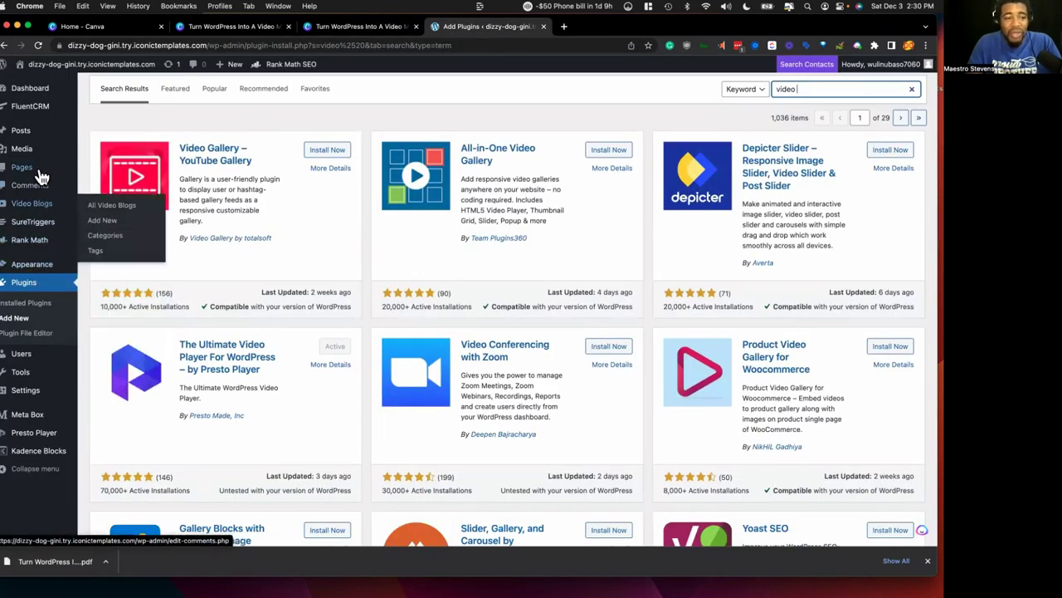
{"action": "mouse_move", "coordinate": [40, 177]}
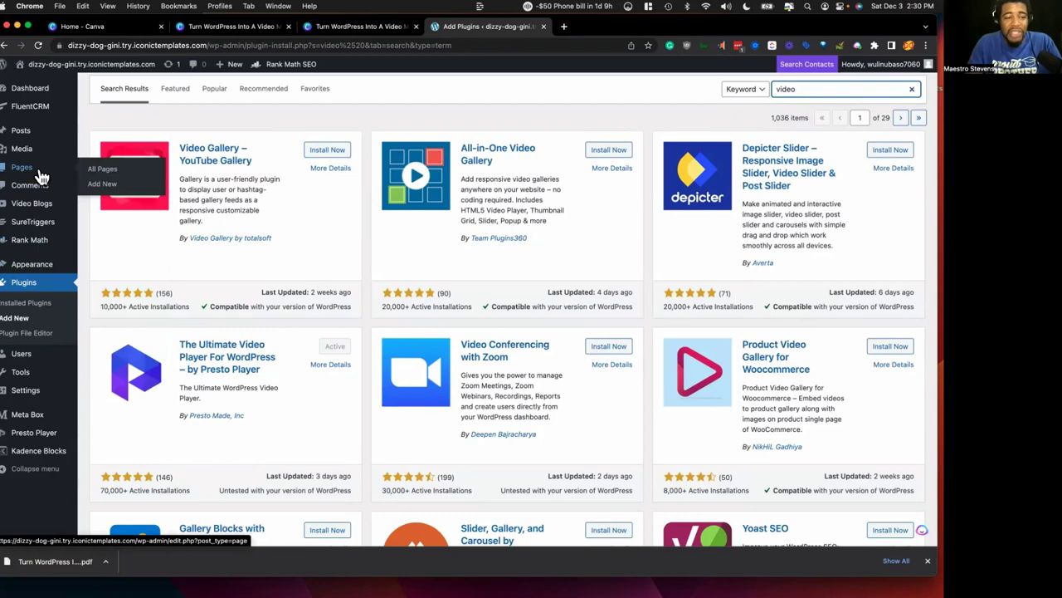
{"action": "left_click", "coordinate": [340, 27]}
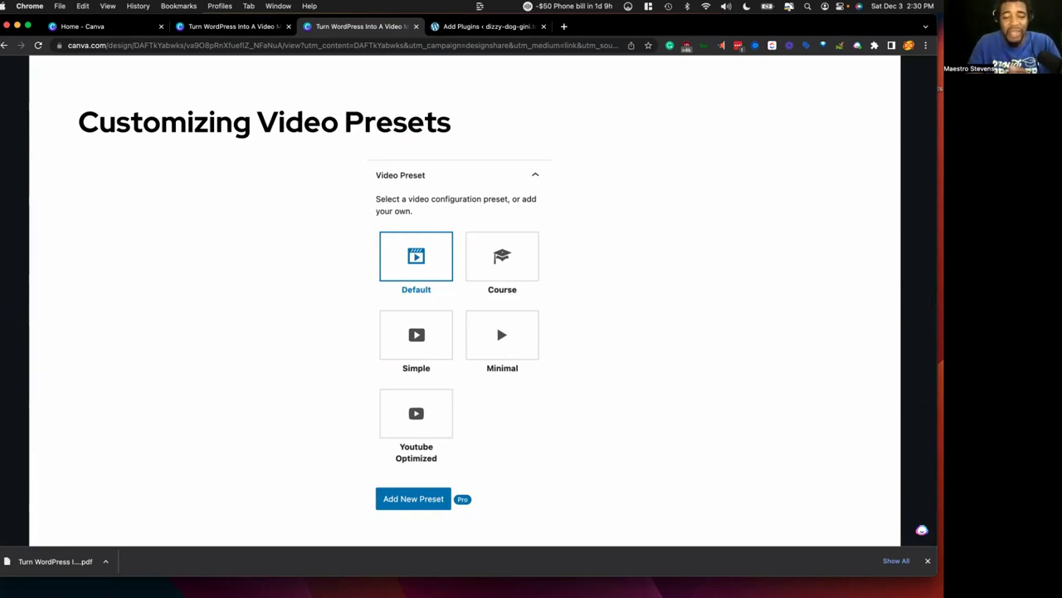
Step: Switch to the WordPress admin, open a new page in a separate browser tab and collapse its Custom Fields area
{"action": "left_click", "coordinate": [455, 30]}
{"action": "mouse_move", "coordinate": [35, 226]}
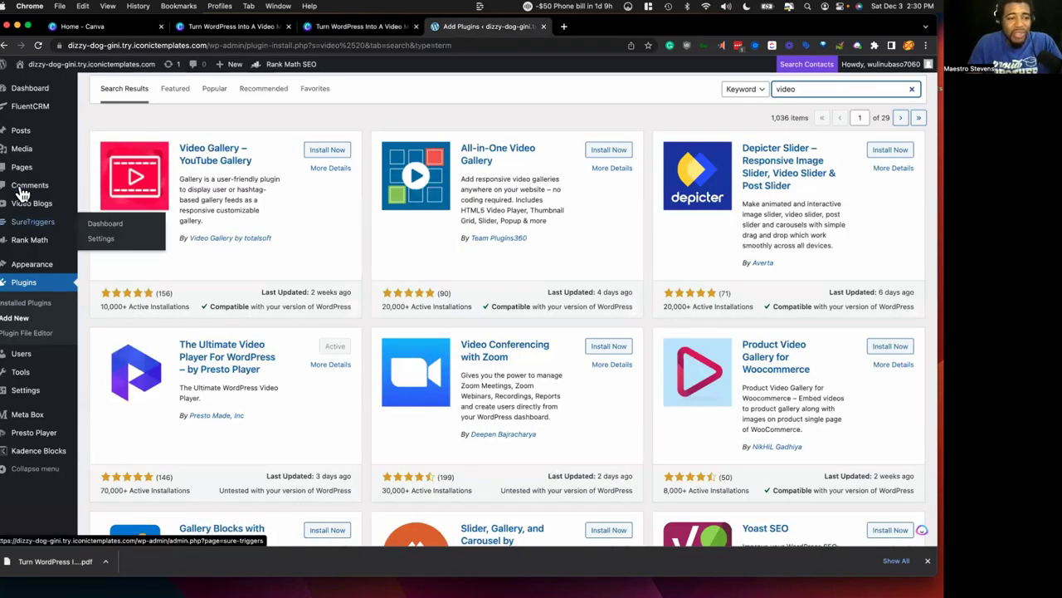
{"action": "mouse_move", "coordinate": [21, 177]}
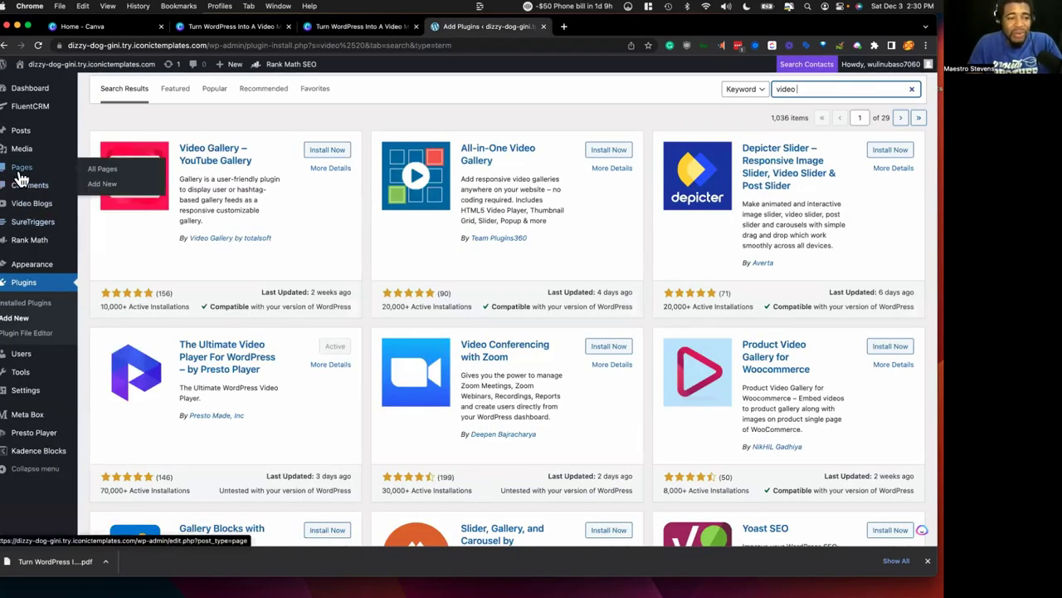
{"action": "right_click", "coordinate": [108, 192]}
{"action": "left_click", "coordinate": [137, 196]}
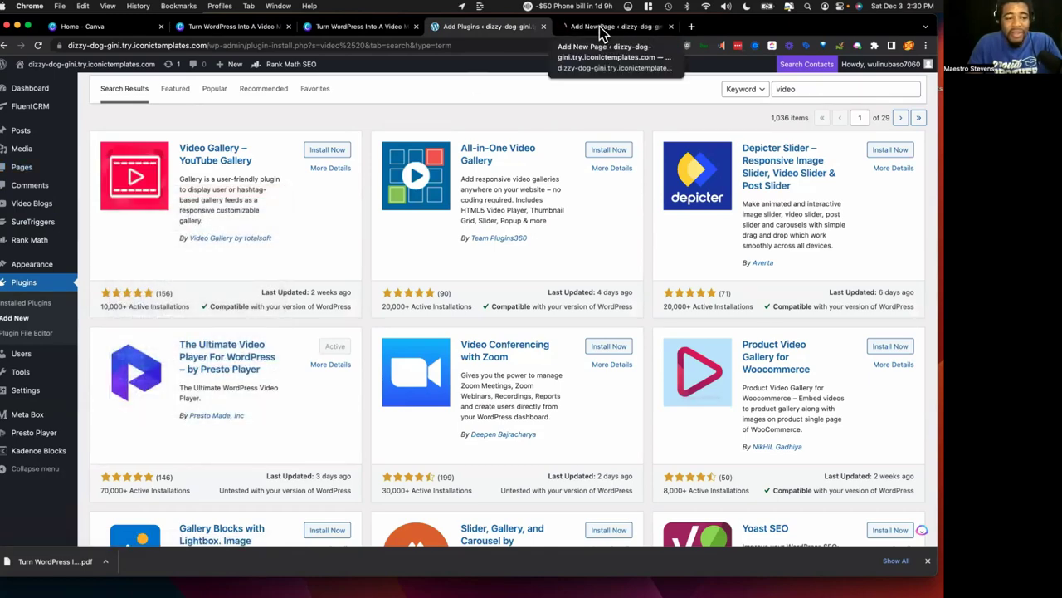
{"action": "left_click", "coordinate": [601, 27]}
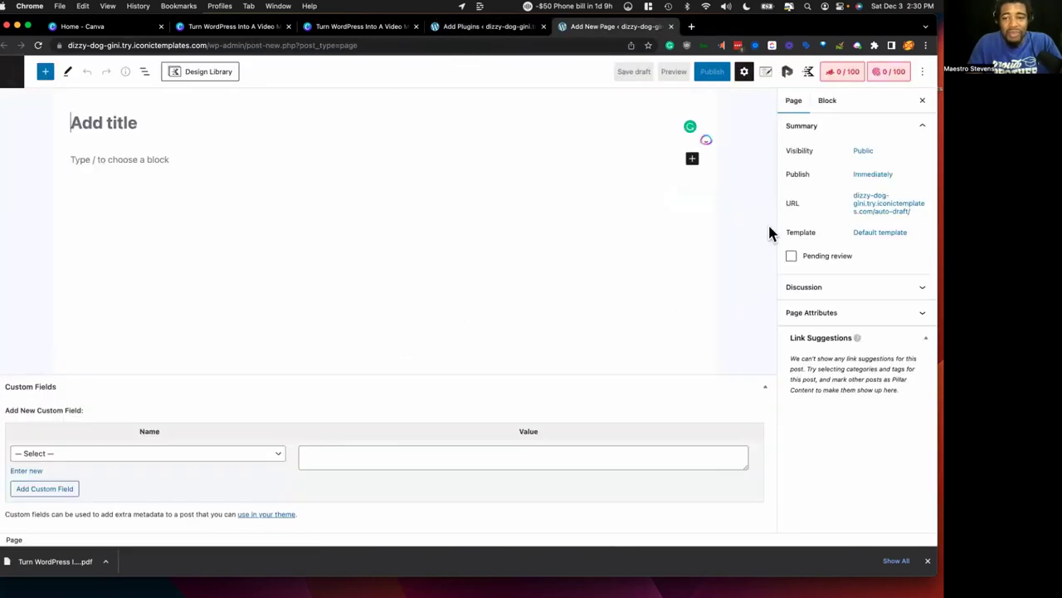
{"action": "left_click", "coordinate": [765, 387]}
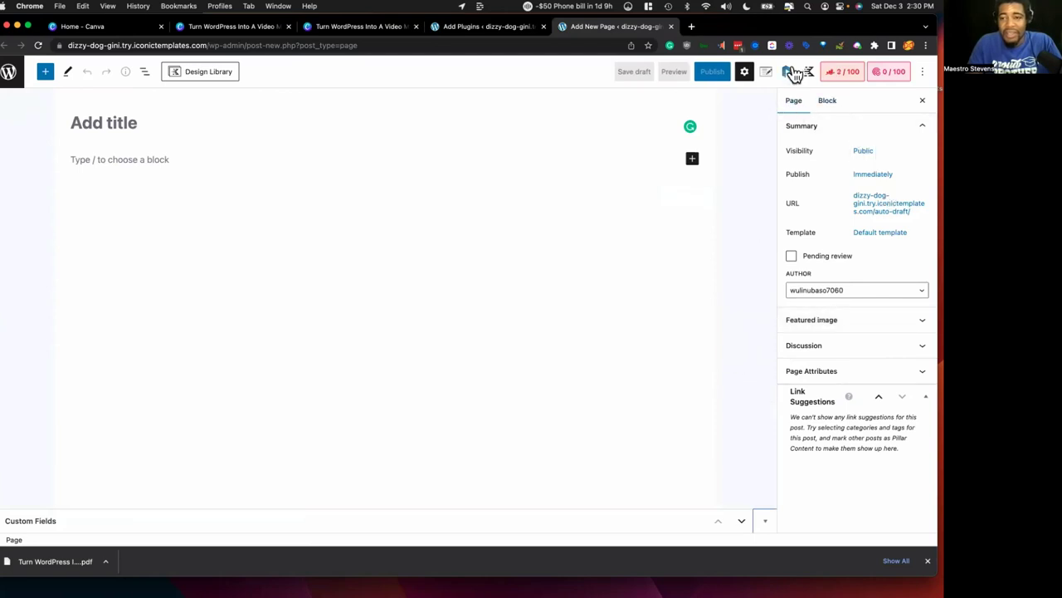
Step: Find the blocks matching "presto" and insert a Presto Youtube Video block into the new page's content
{"action": "left_click", "coordinate": [194, 158]}
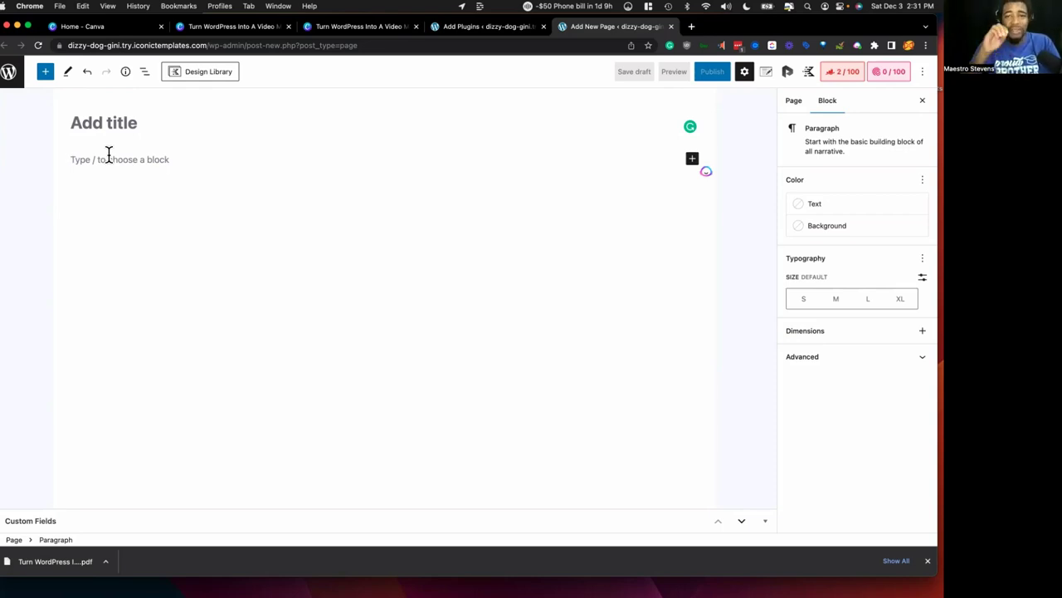
{"action": "left_click", "coordinate": [45, 71]}
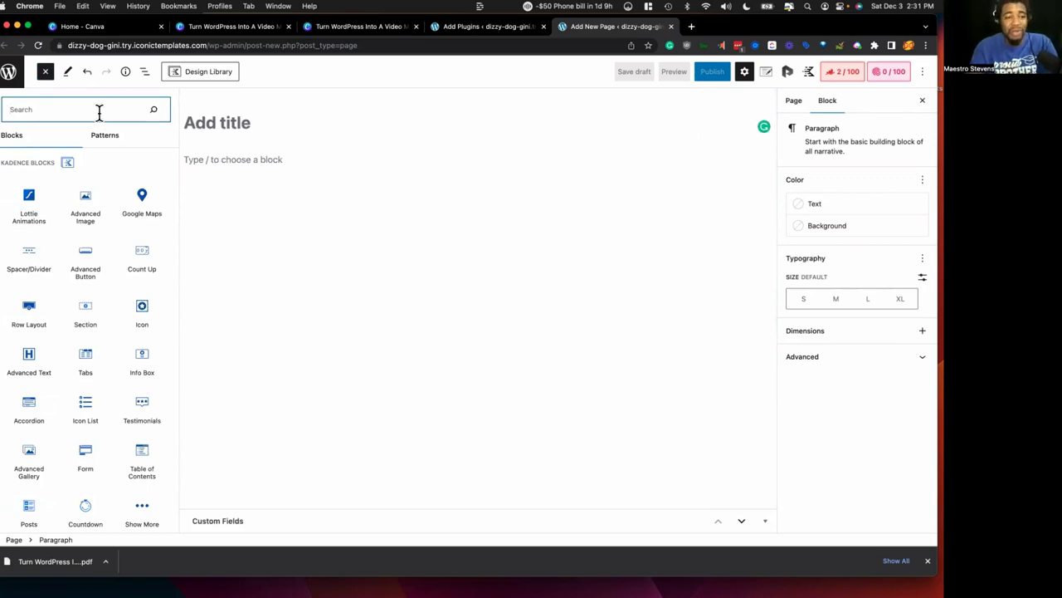
{"action": "type", "text": "prest"}
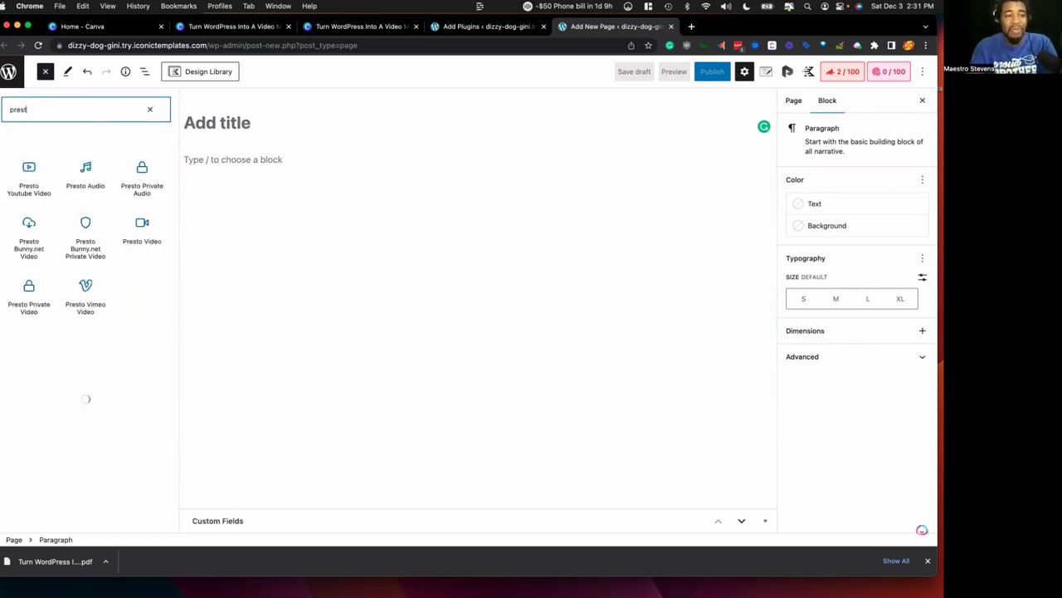
{"action": "type", "text": "o"}
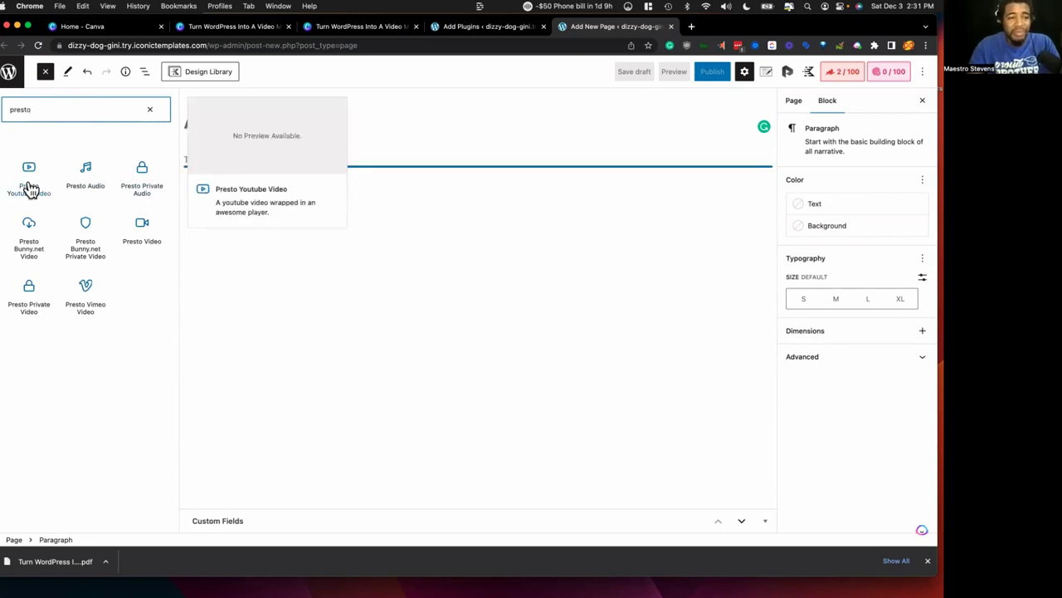
{"action": "left_click_drag", "start_coordinate": [29, 187], "coordinate": [230, 165]}
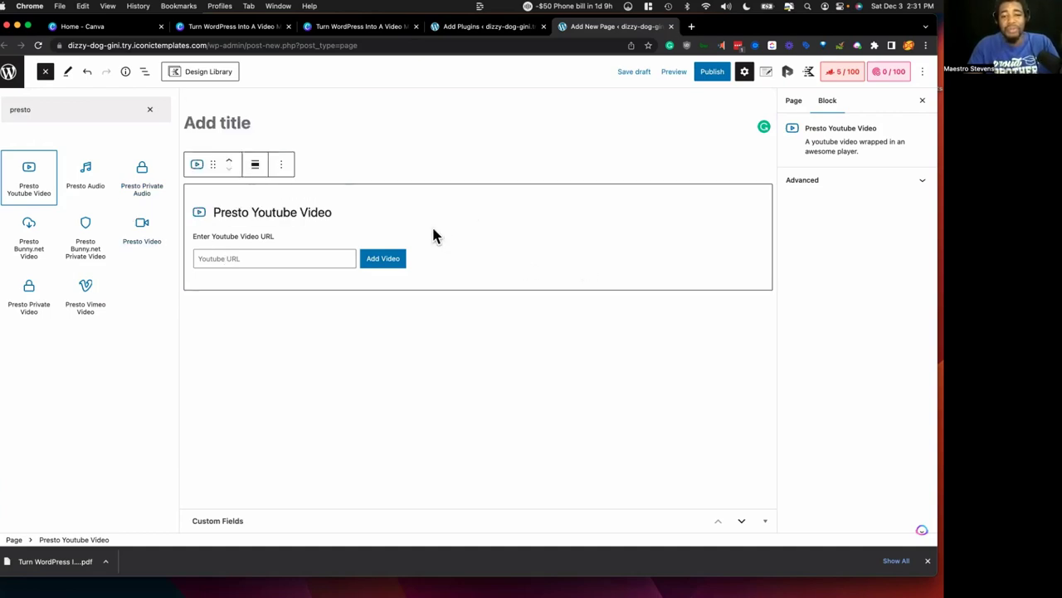
Step: Go to the list of pages in the admin and open Sample Page for editing in a separate browser tab
{"action": "left_click", "coordinate": [451, 31]}
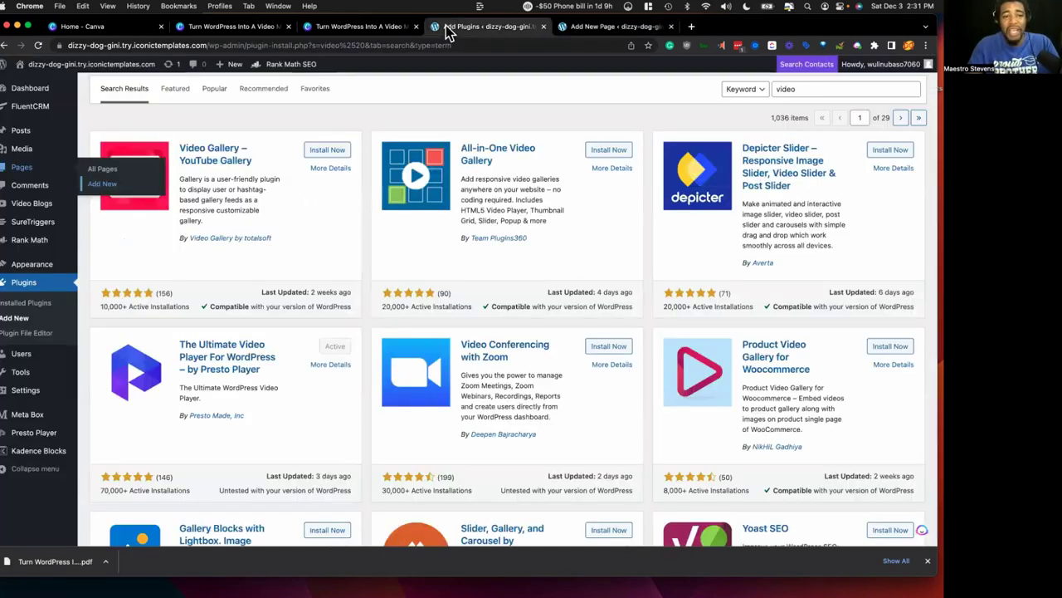
{"action": "left_click", "coordinate": [18, 171]}
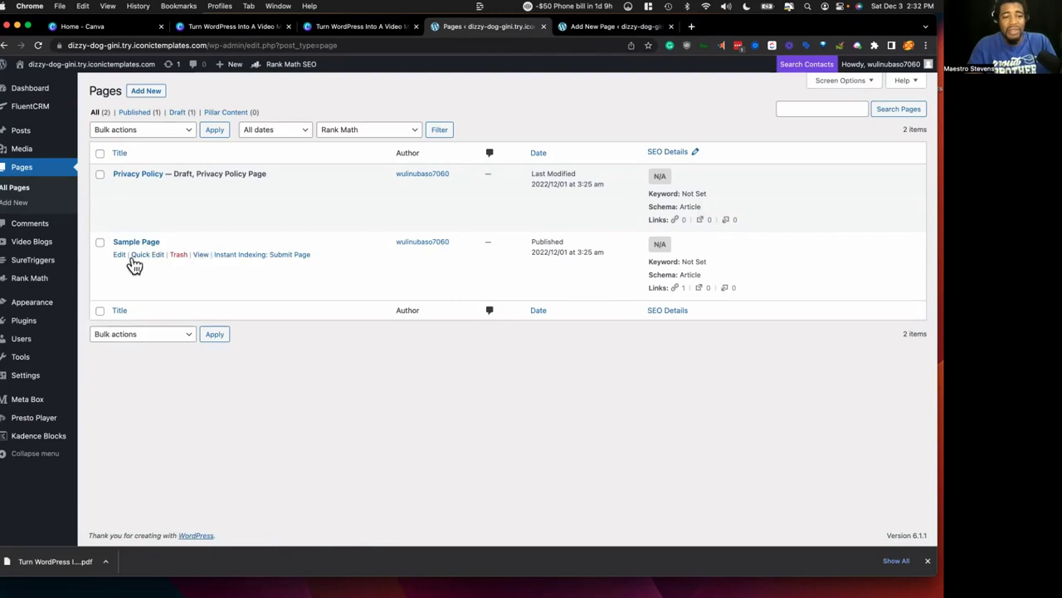
{"action": "left_click", "coordinate": [118, 254], "text": "super"}
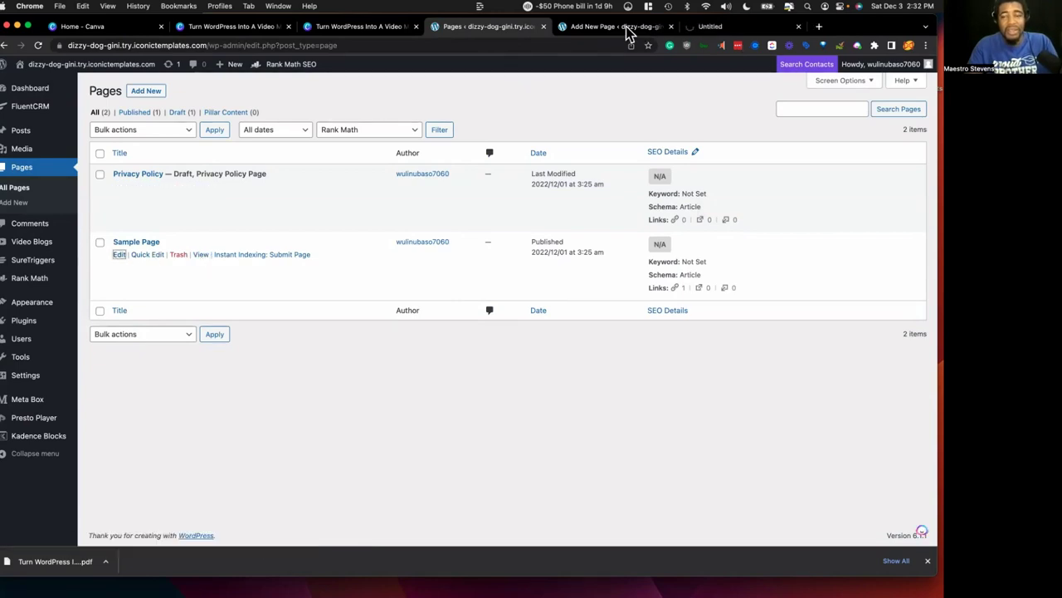
Step: Return to the new page and add a second Presto Youtube Video block below the first
{"action": "left_click", "coordinate": [627, 28]}
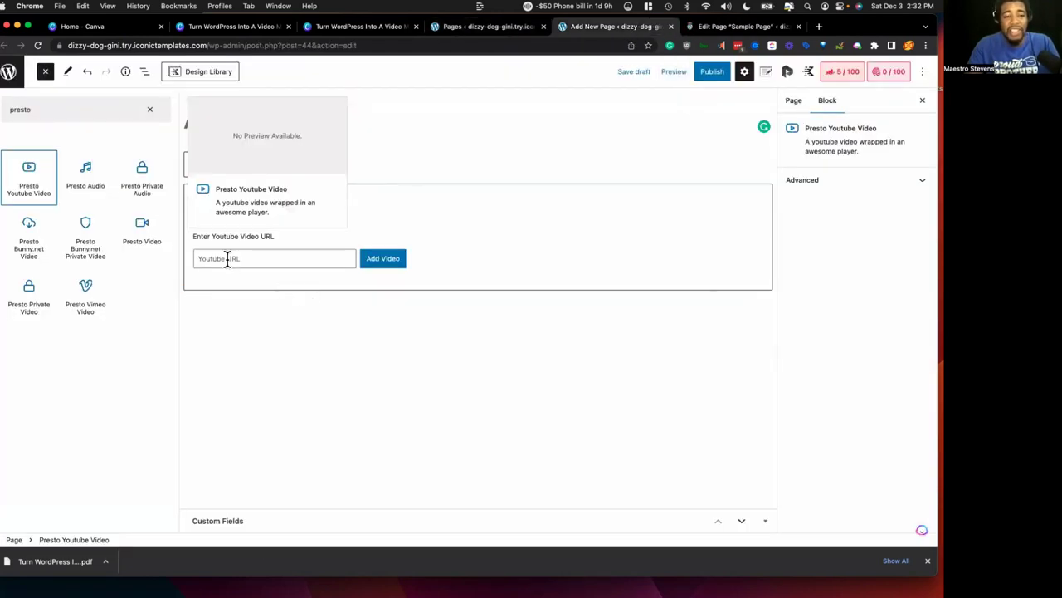
{"action": "left_click_drag", "start_coordinate": [14, 172], "coordinate": [350, 289]}
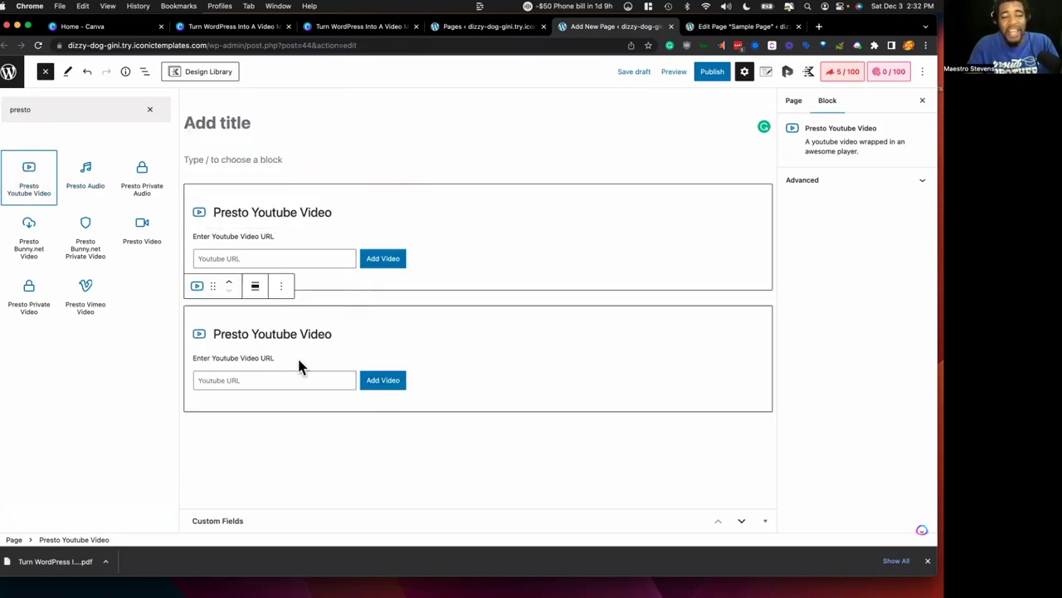
Step: Glance at the Sample Page editor, then open the "Video 1" entry from Video Blogs for editing in a separate tab
{"action": "left_click", "coordinate": [711, 28]}
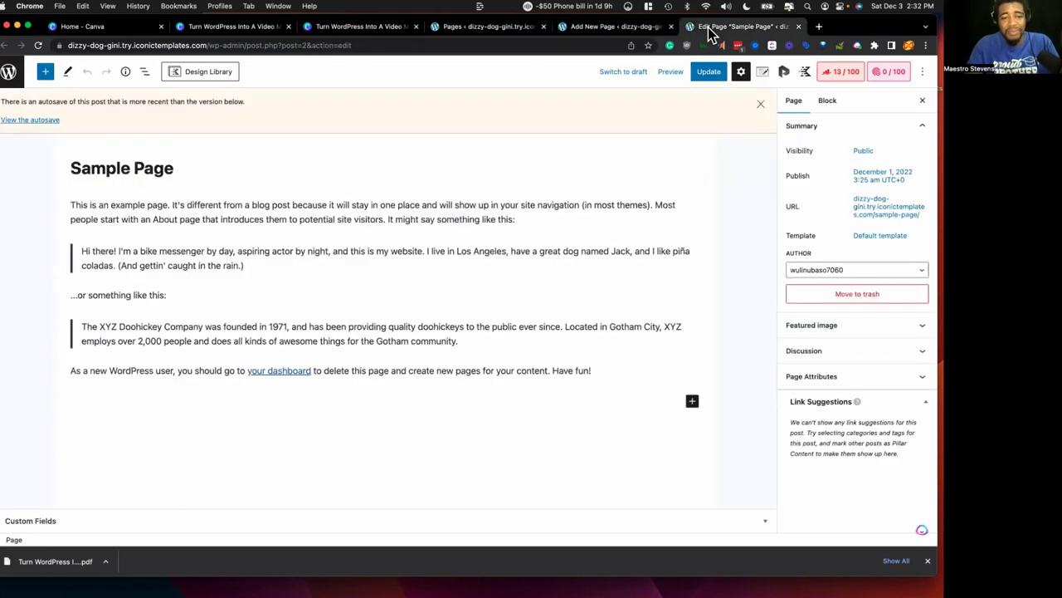
{"action": "left_click", "coordinate": [598, 30]}
{"action": "left_click", "coordinate": [480, 28]}
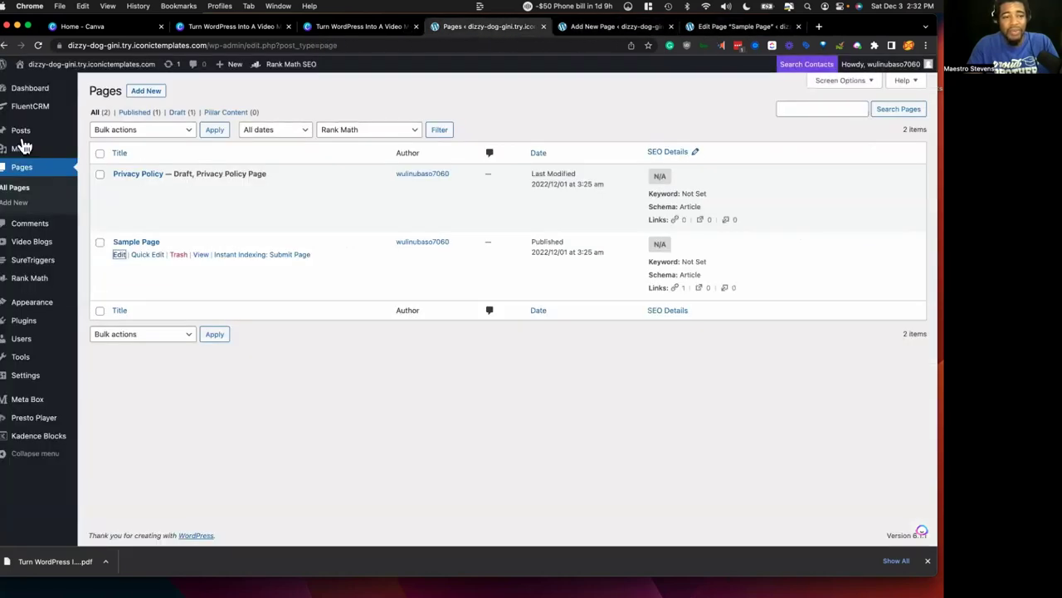
{"action": "left_click", "coordinate": [33, 241]}
{"action": "mouse_move", "coordinate": [141, 195]}
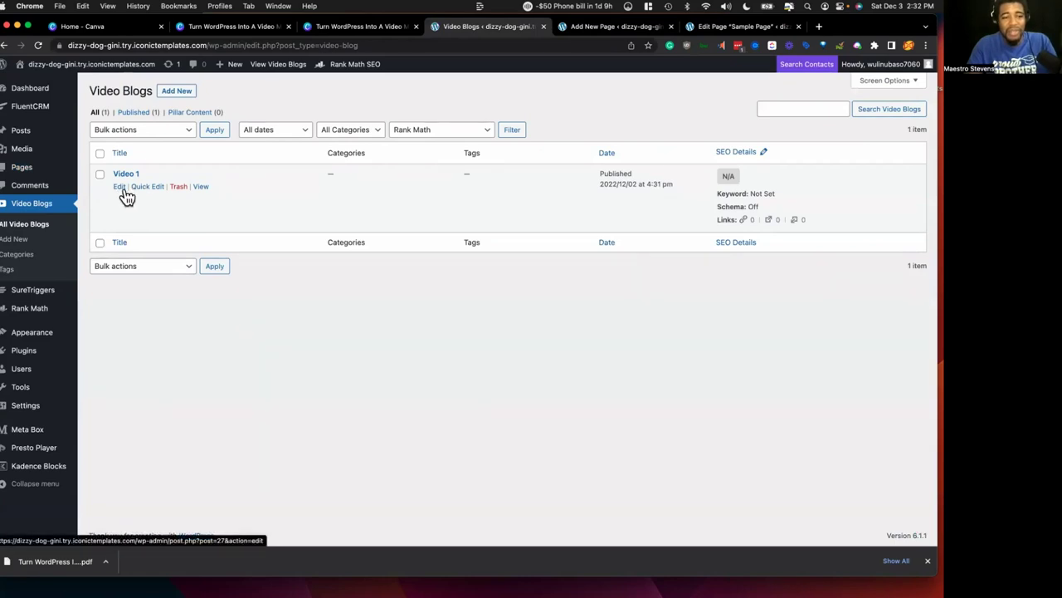
{"action": "left_click", "coordinate": [121, 191], "text": "super"}
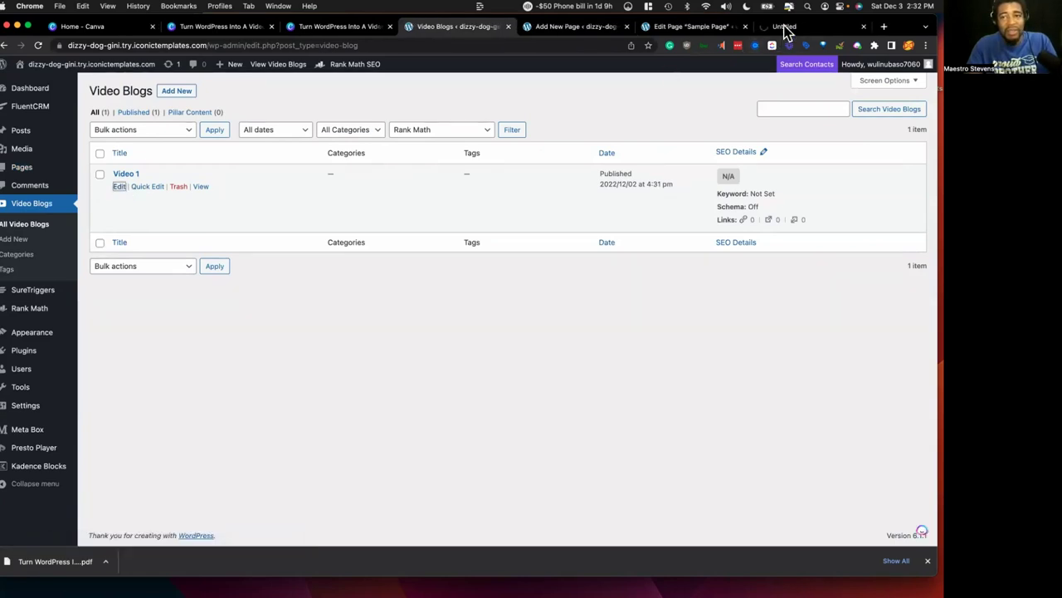
{"action": "left_click", "coordinate": [784, 28]}
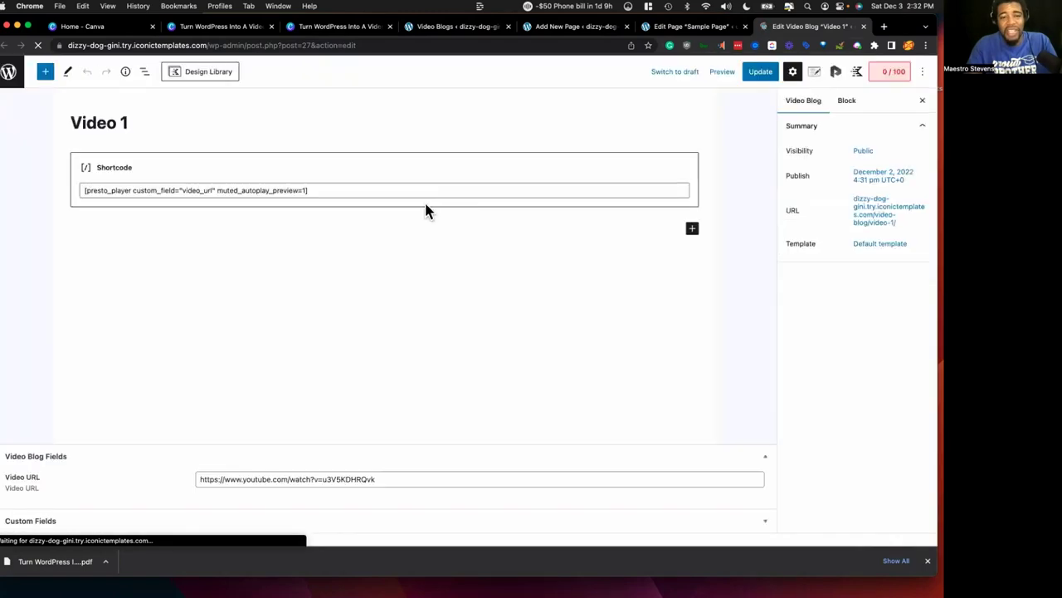
Step: Copy the Video URL from "Video 1" and add that video to the first Presto Youtube Video block on the new page
{"action": "left_click", "coordinate": [282, 479]}
{"action": "key", "text": "super+a"}
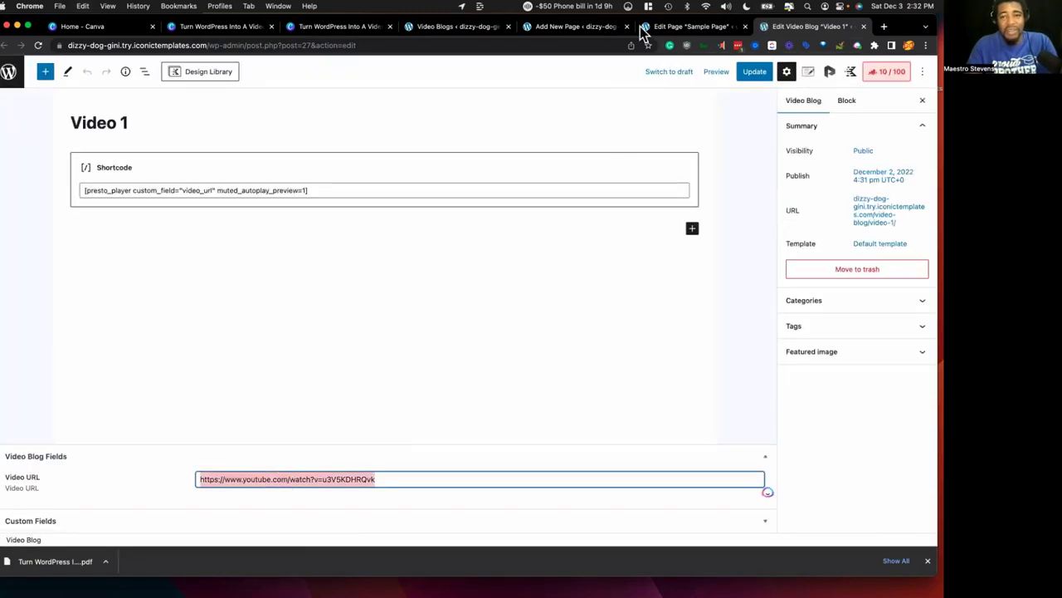
{"action": "left_click", "coordinate": [586, 28]}
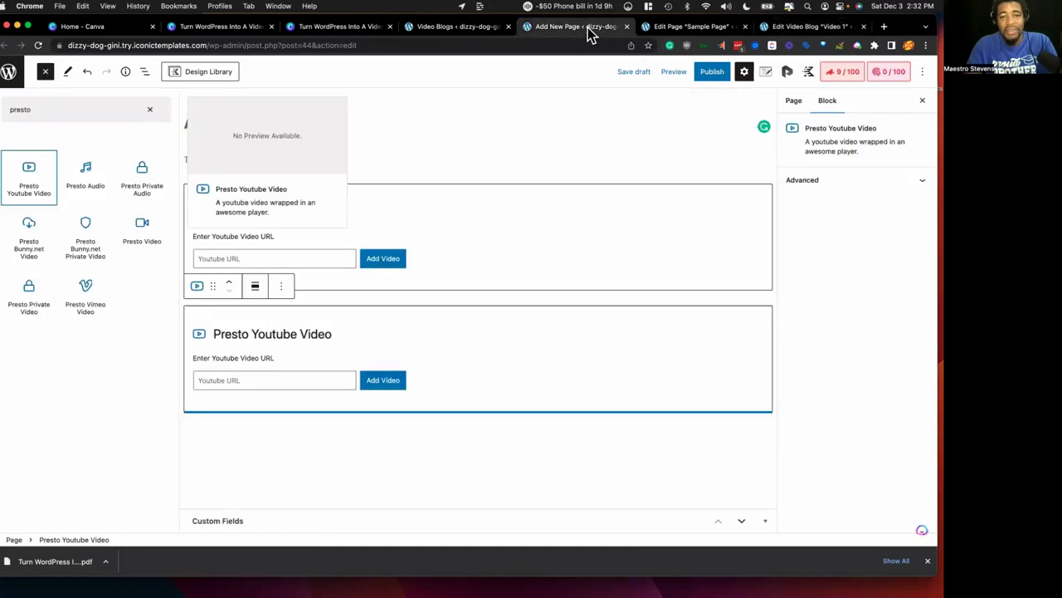
{"action": "left_click", "coordinate": [244, 258]}
{"action": "key", "text": "super+v"}
{"action": "left_click", "coordinate": [277, 258]}
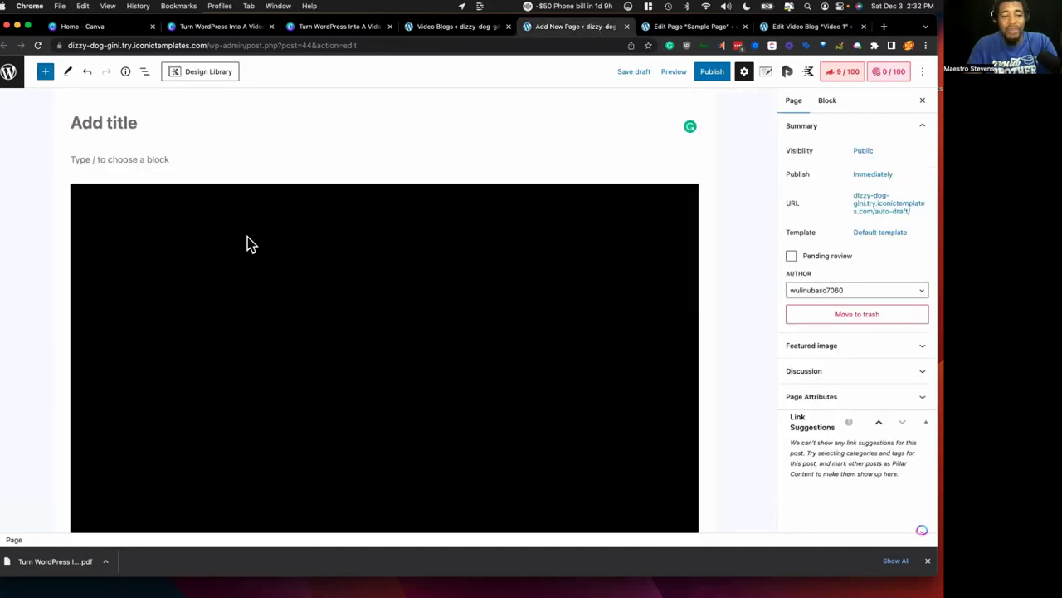
Step: Remove the empty second Presto Youtube Video block below the trailer
{"action": "scroll", "coordinate": [328, 249], "scroll_direction": "down", "scroll_amount": 5}
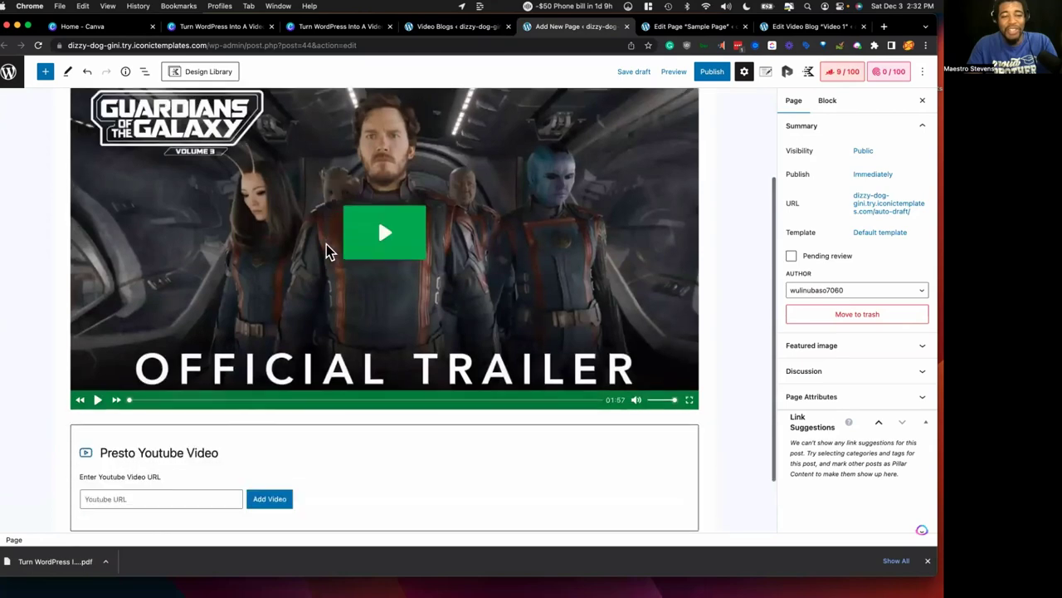
{"action": "left_click", "coordinate": [230, 360]}
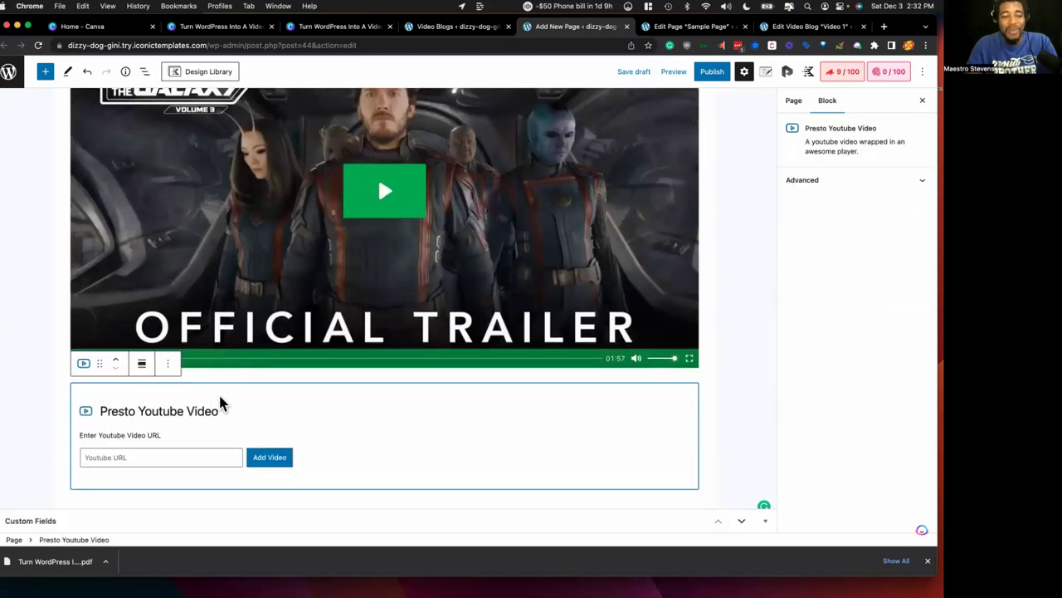
{"action": "left_click", "coordinate": [167, 363]}
{"action": "left_click", "coordinate": [204, 332]}
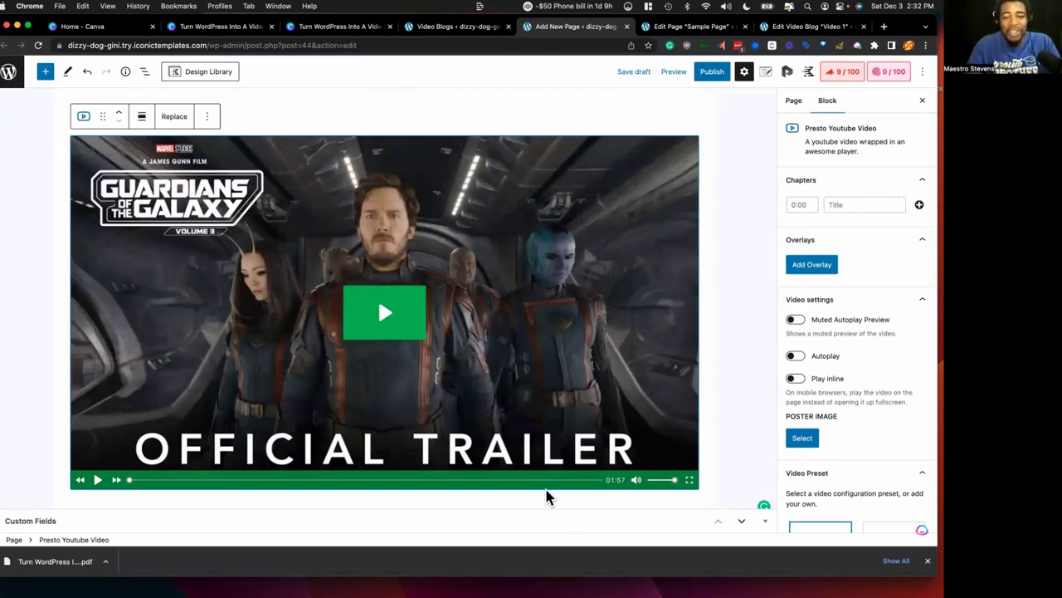
Step: Review the trailer block's video settings and presets, and check the installed plugins for Presto Player Pro before returning to the new page
{"action": "scroll", "coordinate": [833, 234], "scroll_direction": "down", "scroll_amount": 2}
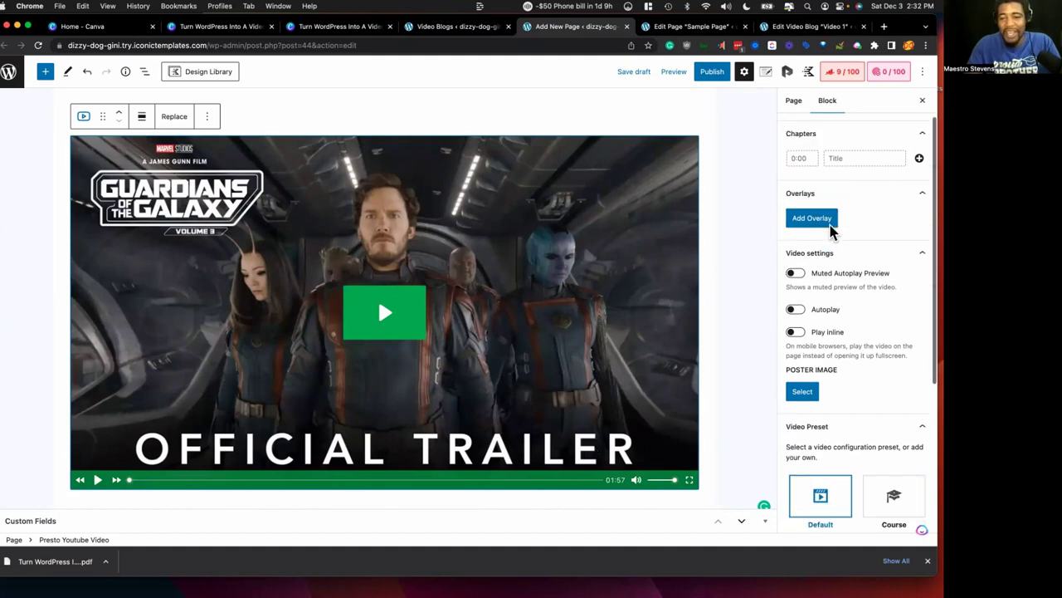
{"action": "scroll", "coordinate": [832, 225], "scroll_direction": "down", "scroll_amount": 3}
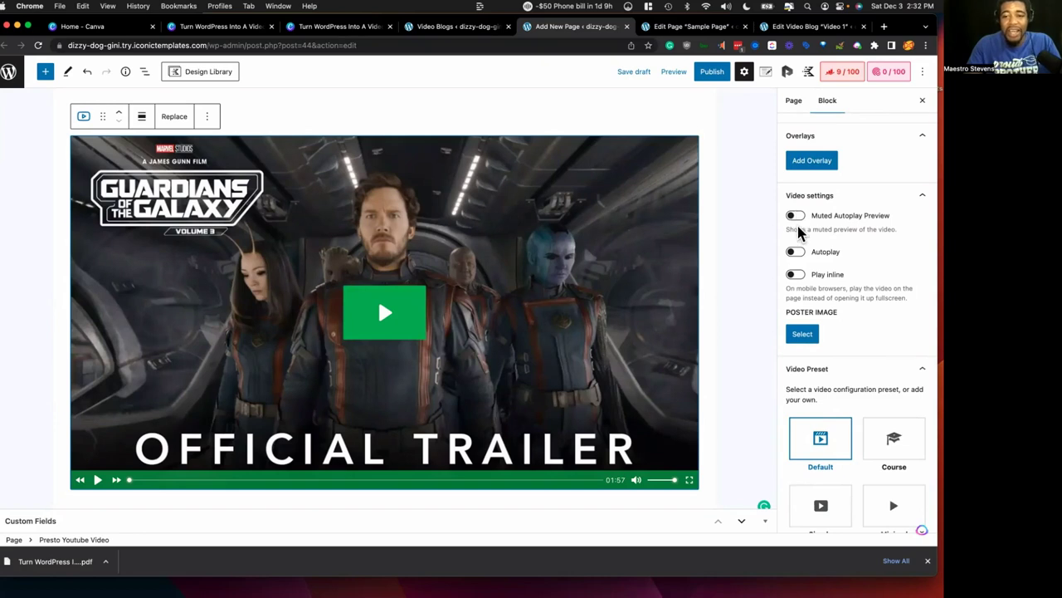
{"action": "left_click", "coordinate": [453, 26]}
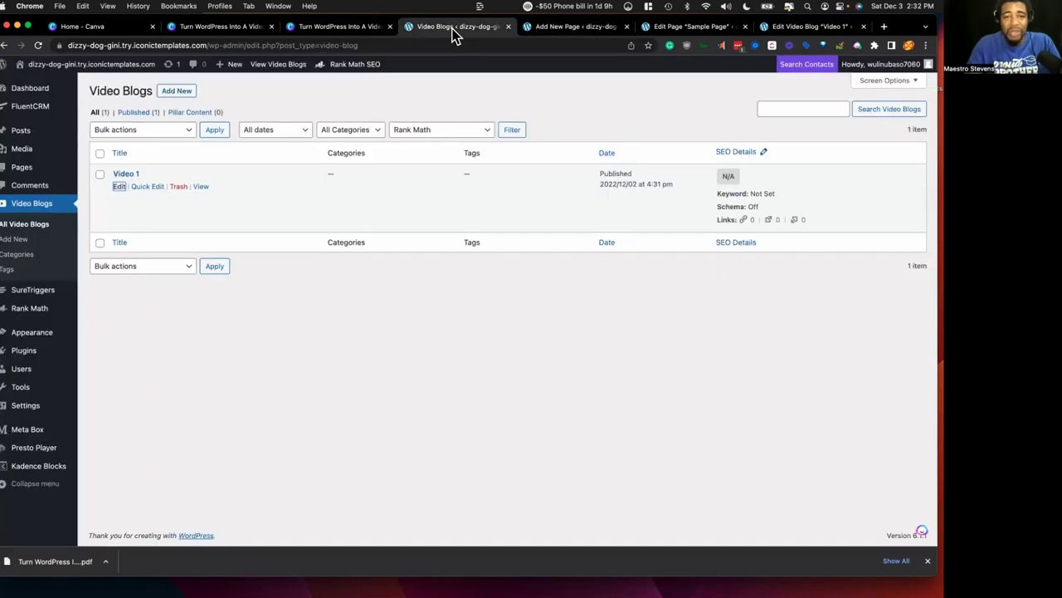
{"action": "left_click", "coordinate": [31, 351]}
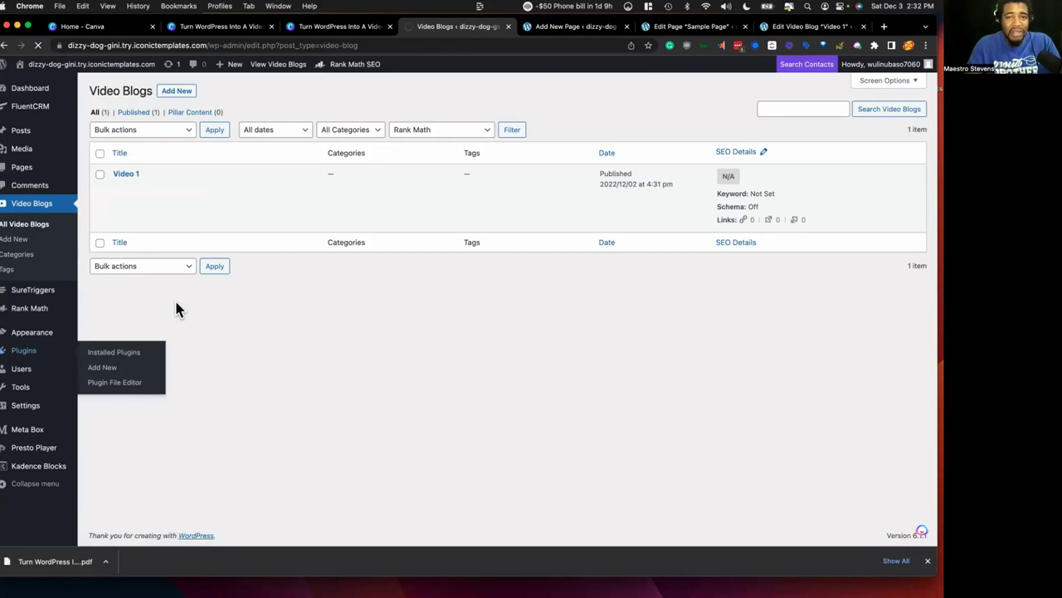
{"action": "scroll", "coordinate": [176, 305], "scroll_direction": "down", "scroll_amount": 3}
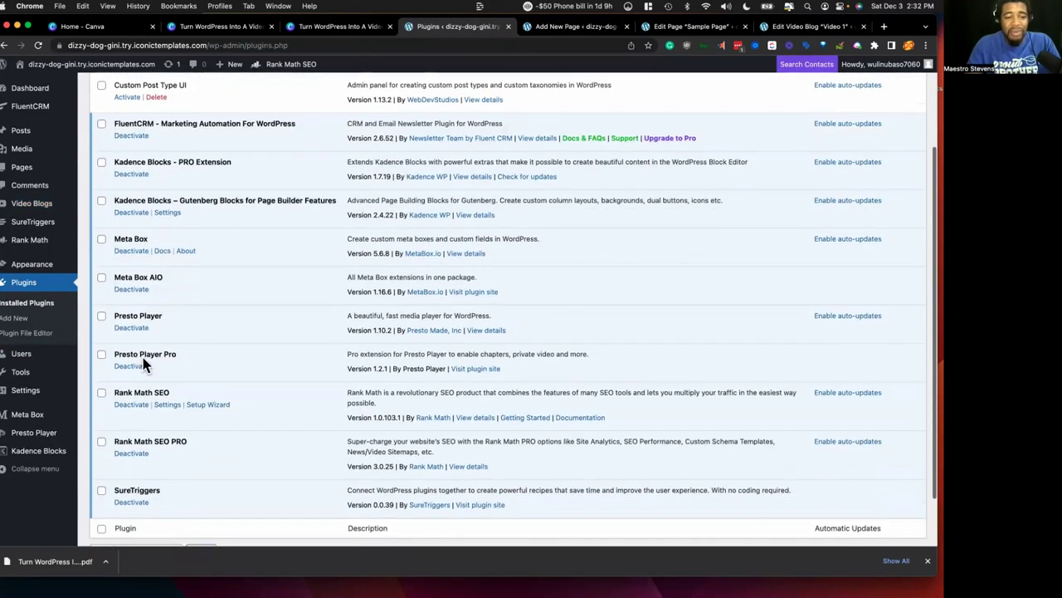
{"action": "left_click", "coordinate": [546, 27]}
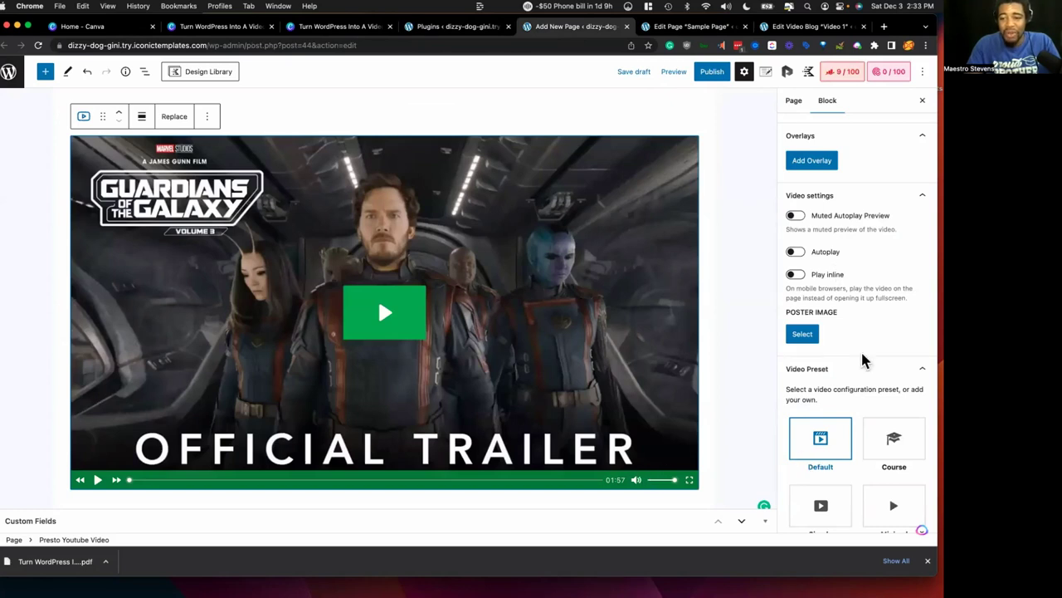
Step: Review the trailer block's video preset options against the "Customizing Video Presets" slide in Canva, and return to the new page's editor
{"action": "scroll", "coordinate": [863, 358], "scroll_direction": "down", "scroll_amount": 2}
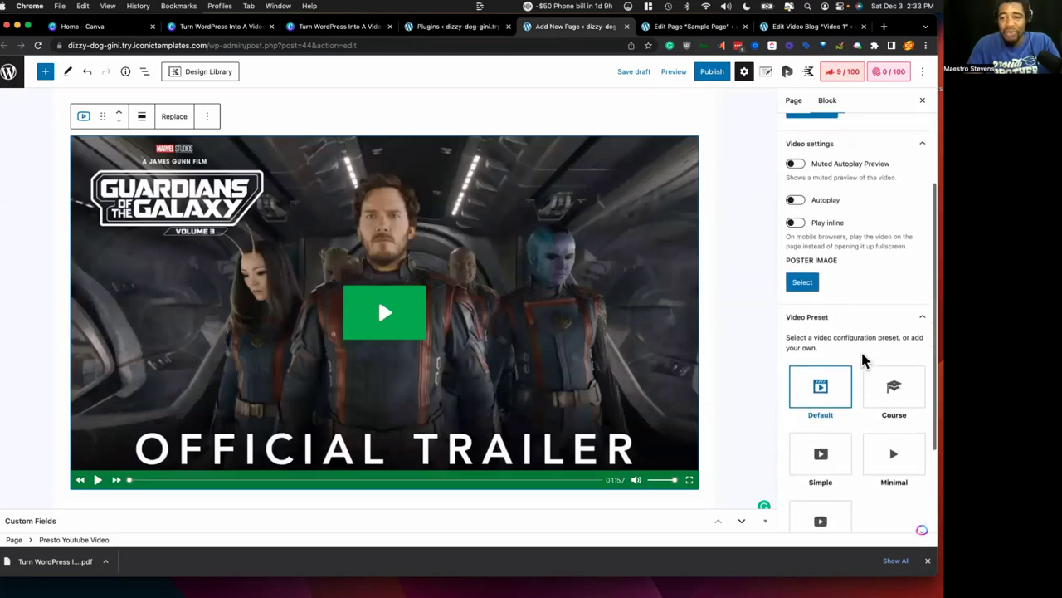
{"action": "scroll", "coordinate": [863, 359], "scroll_direction": "down", "scroll_amount": 3}
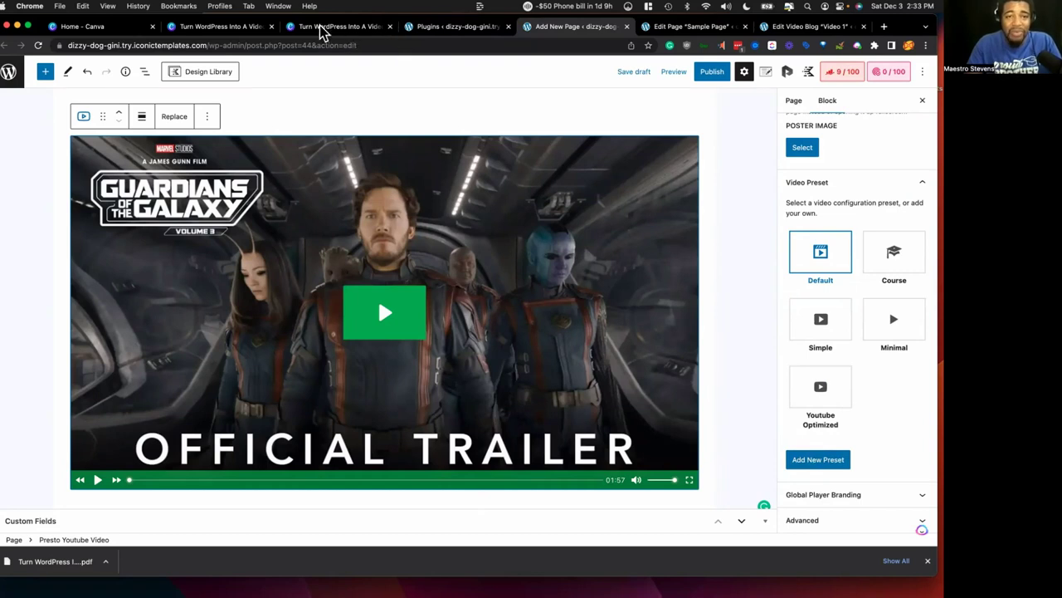
{"action": "left_click", "coordinate": [306, 27]}
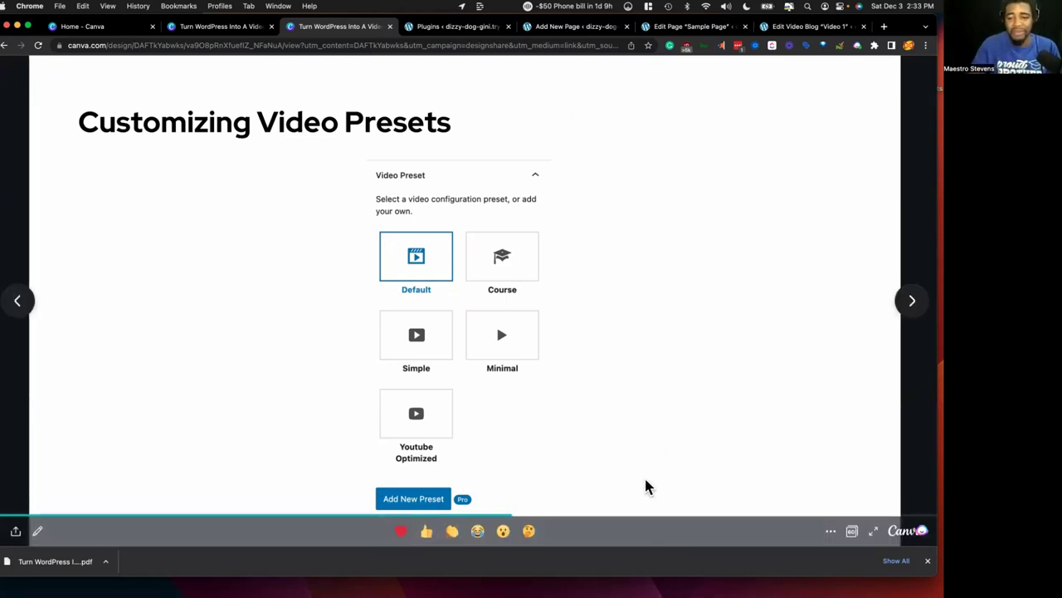
{"action": "key", "text": "ctrl+Tab"}
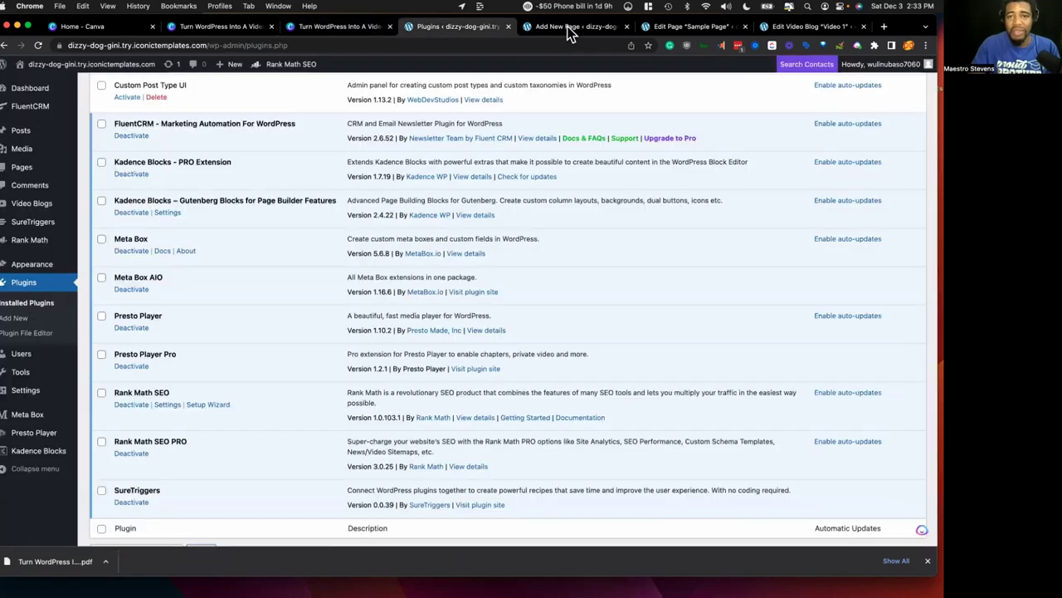
{"action": "left_click", "coordinate": [573, 33]}
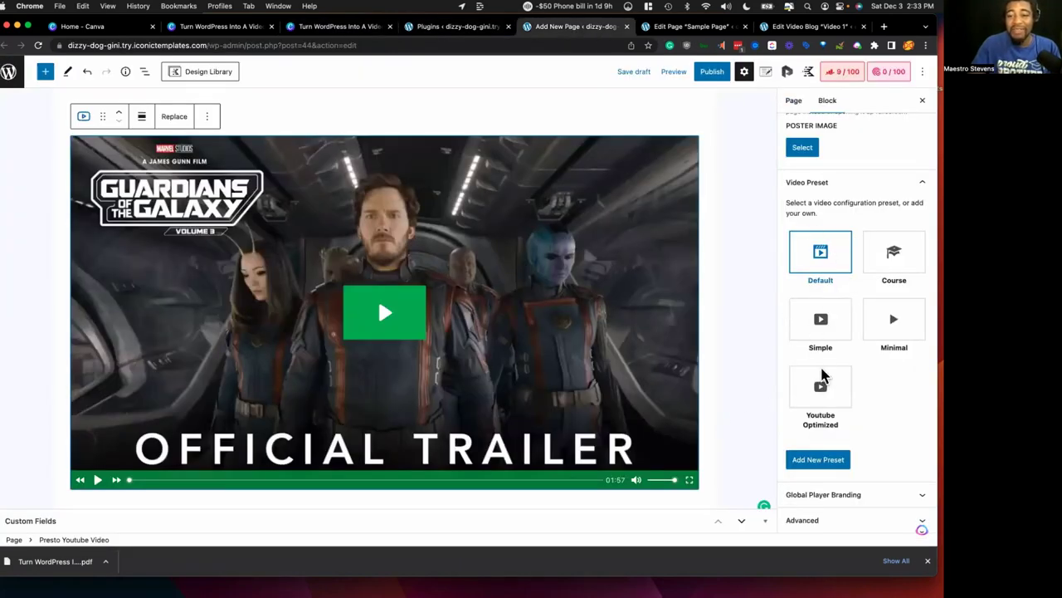
Step: Try the Simple, Youtube Optimized and Minimal presets on the trailer video, and apply the Course preset to it
{"action": "left_click", "coordinate": [818, 332]}
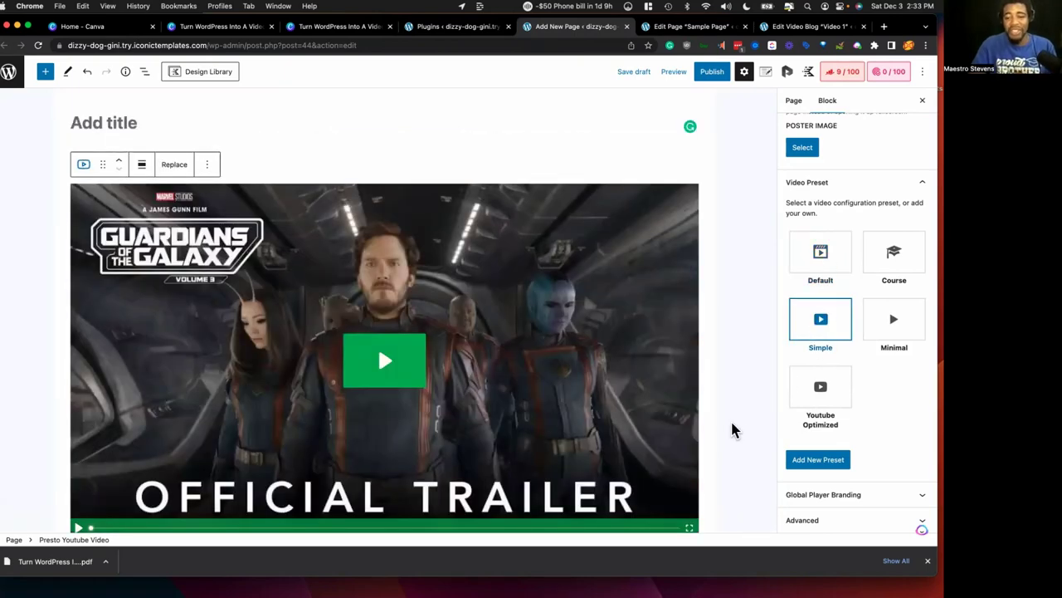
{"action": "left_click", "coordinate": [817, 390]}
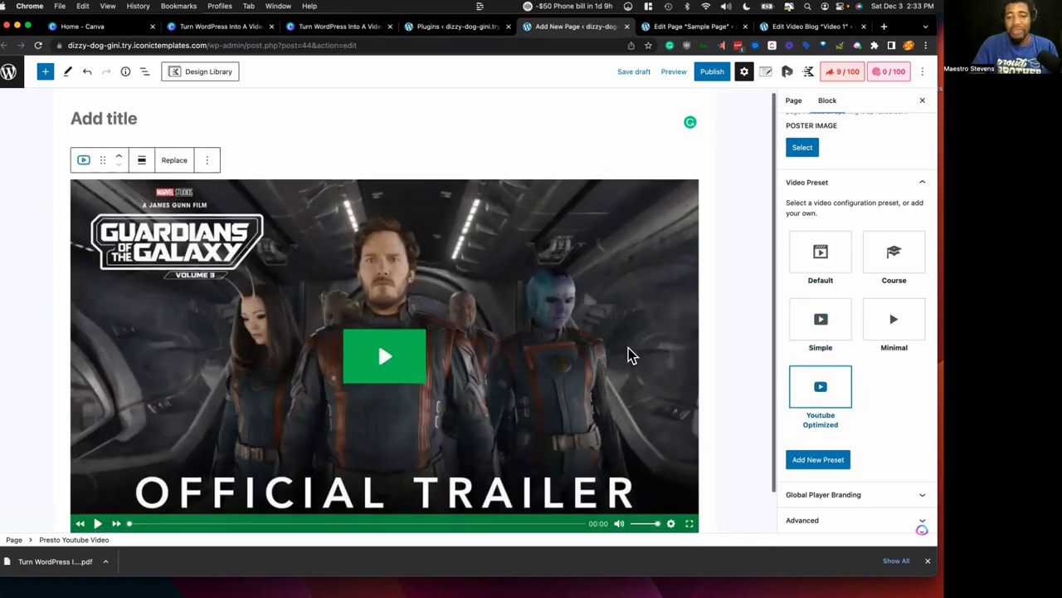
{"action": "scroll", "coordinate": [628, 355], "scroll_direction": "down", "scroll_amount": 1}
{"action": "left_click", "coordinate": [898, 325]}
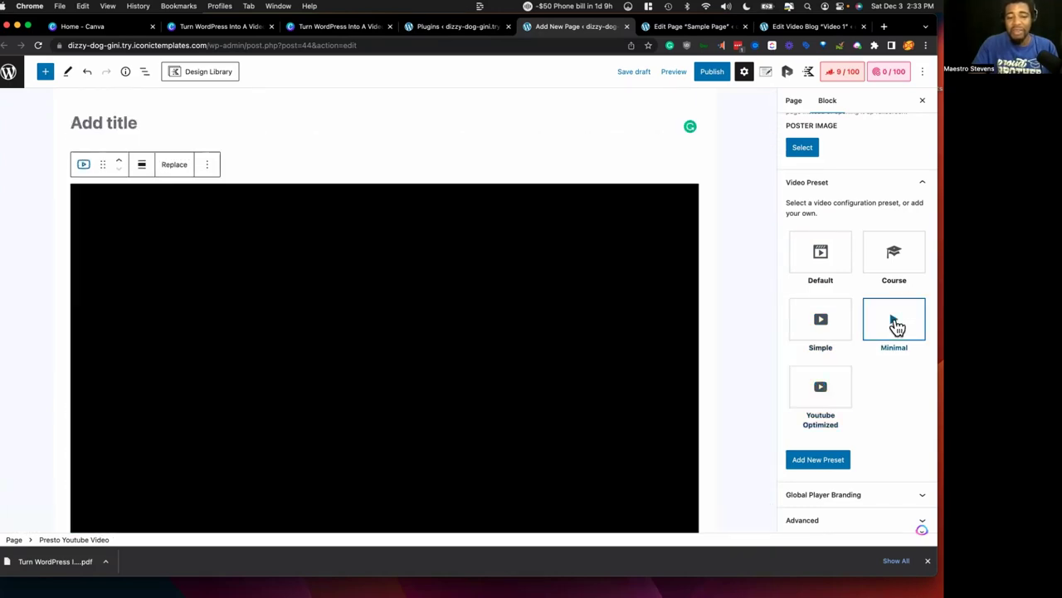
{"action": "scroll", "coordinate": [557, 344], "scroll_direction": "down", "scroll_amount": 1}
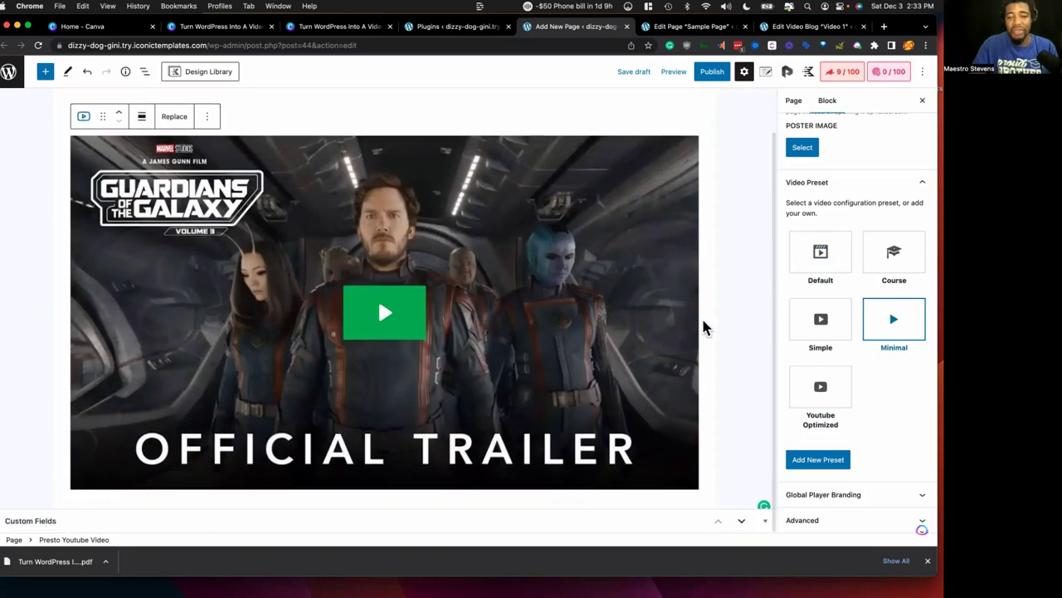
{"action": "left_click", "coordinate": [822, 325]}
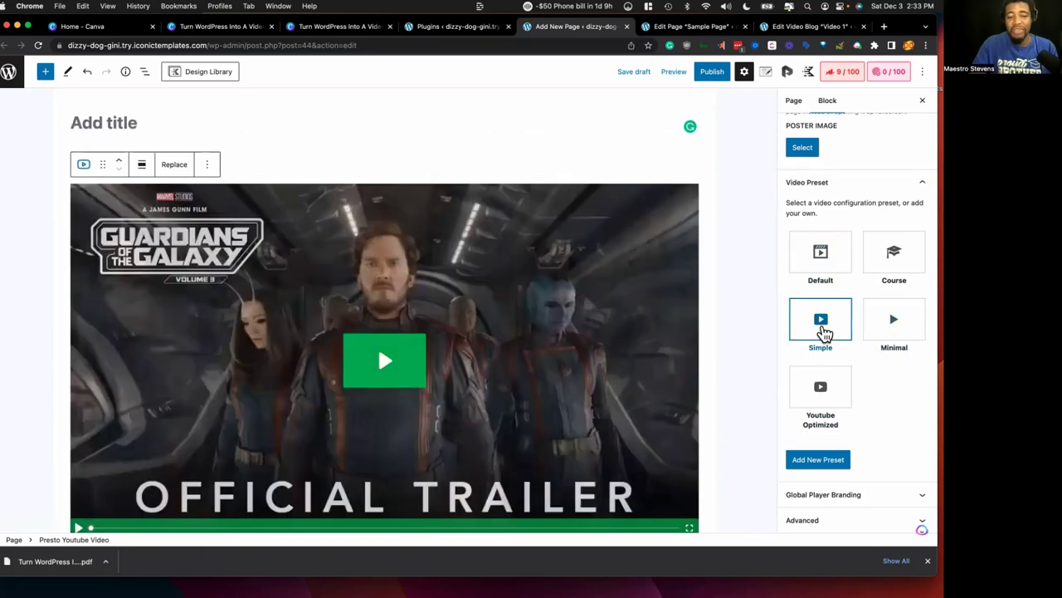
{"action": "scroll", "coordinate": [623, 301], "scroll_direction": "down", "scroll_amount": 1}
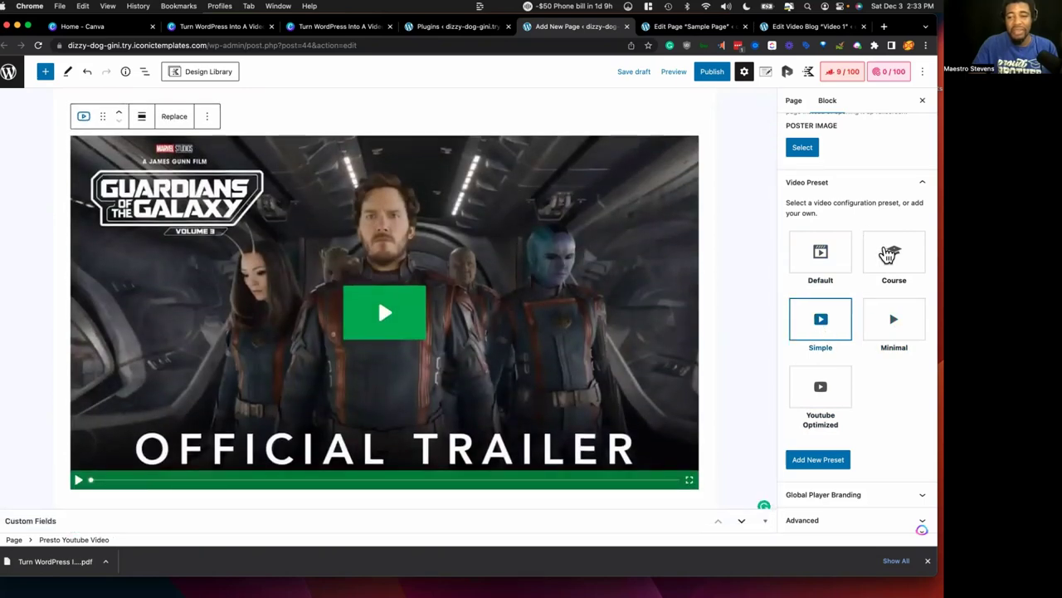
{"action": "left_click", "coordinate": [890, 254]}
{"action": "scroll", "coordinate": [714, 274], "scroll_direction": "down", "scroll_amount": 1}
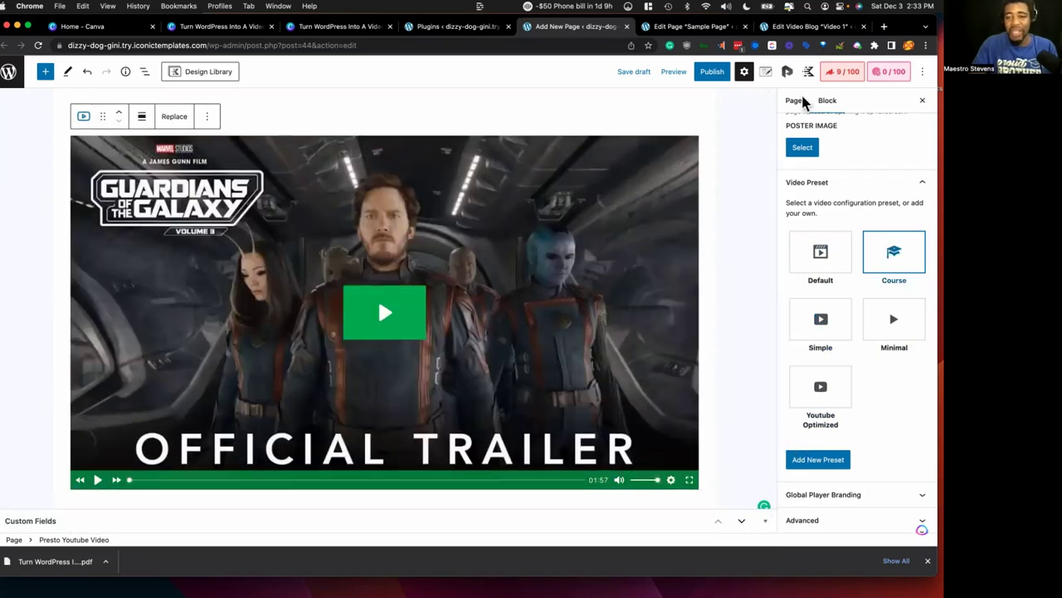
Step: Publish the new page with the trailer and open the live page in a separate tab
{"action": "left_click", "coordinate": [712, 73]}
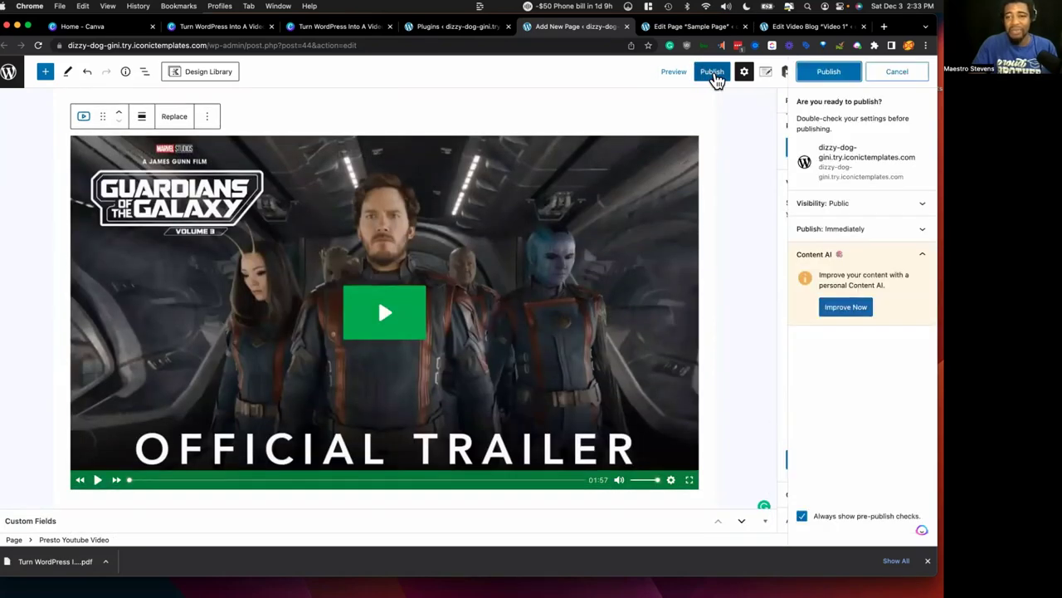
{"action": "left_click", "coordinate": [803, 73]}
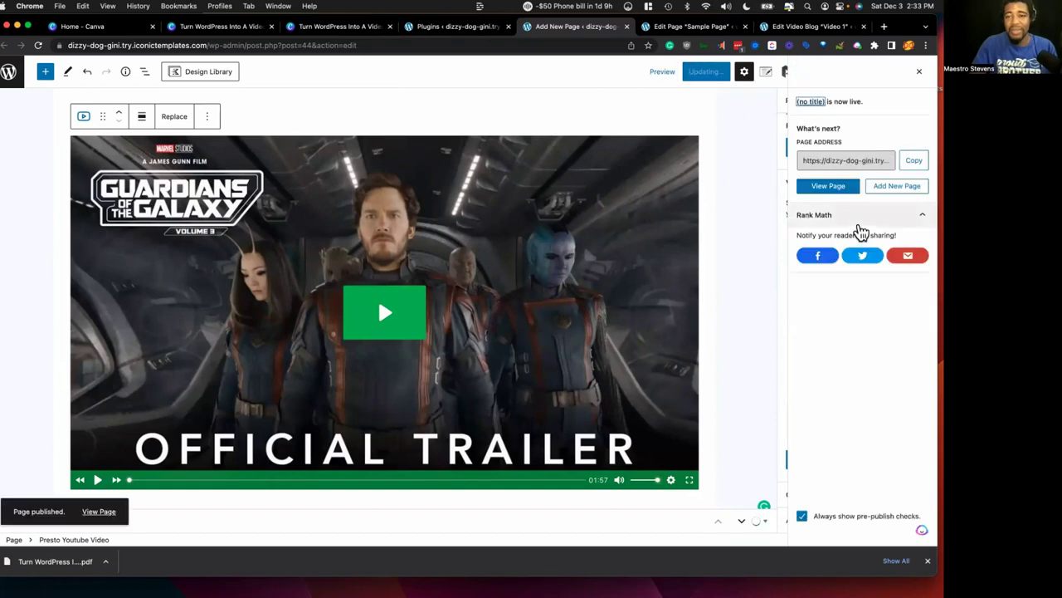
{"action": "left_click", "coordinate": [102, 511]}
{"action": "left_click", "coordinate": [589, 27]}
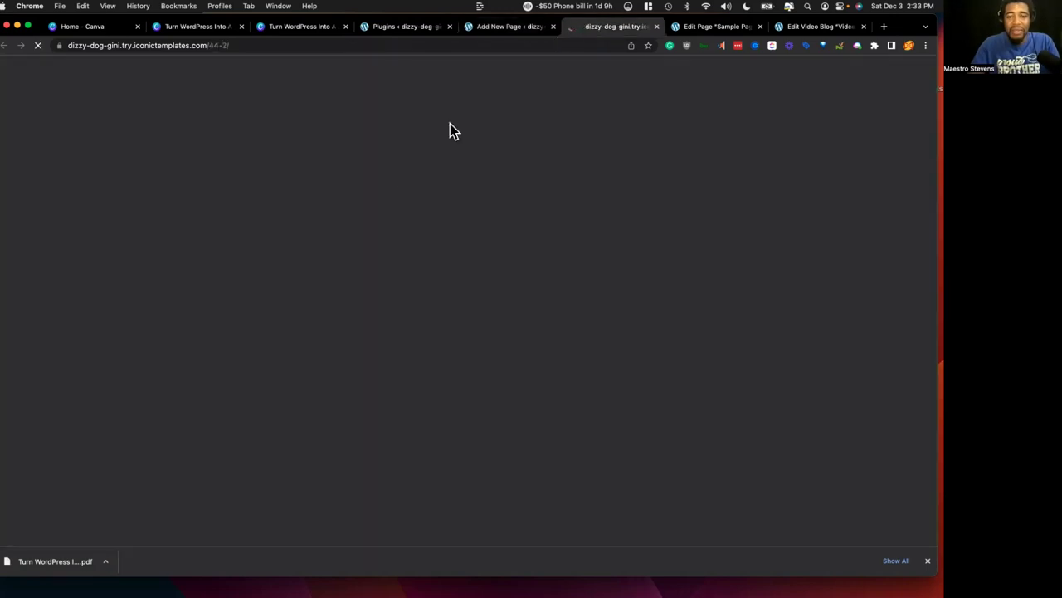
Step: Return to the page editor, dismiss the post-publish panel and start a new video preset
{"action": "scroll", "coordinate": [308, 235], "scroll_direction": "down", "scroll_amount": 5}
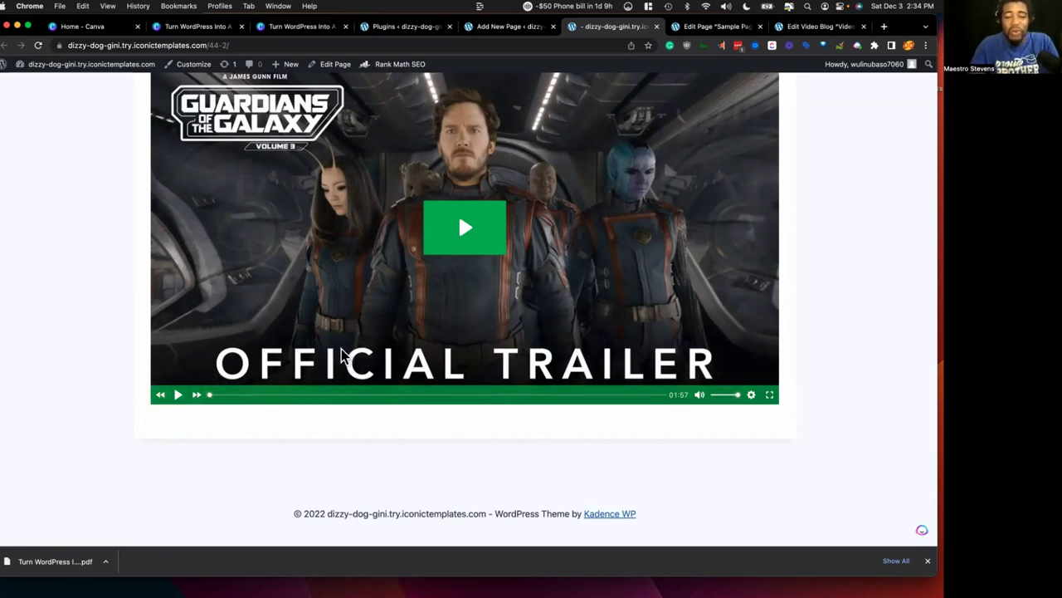
{"action": "scroll", "coordinate": [121, 329], "scroll_direction": "down", "scroll_amount": 2}
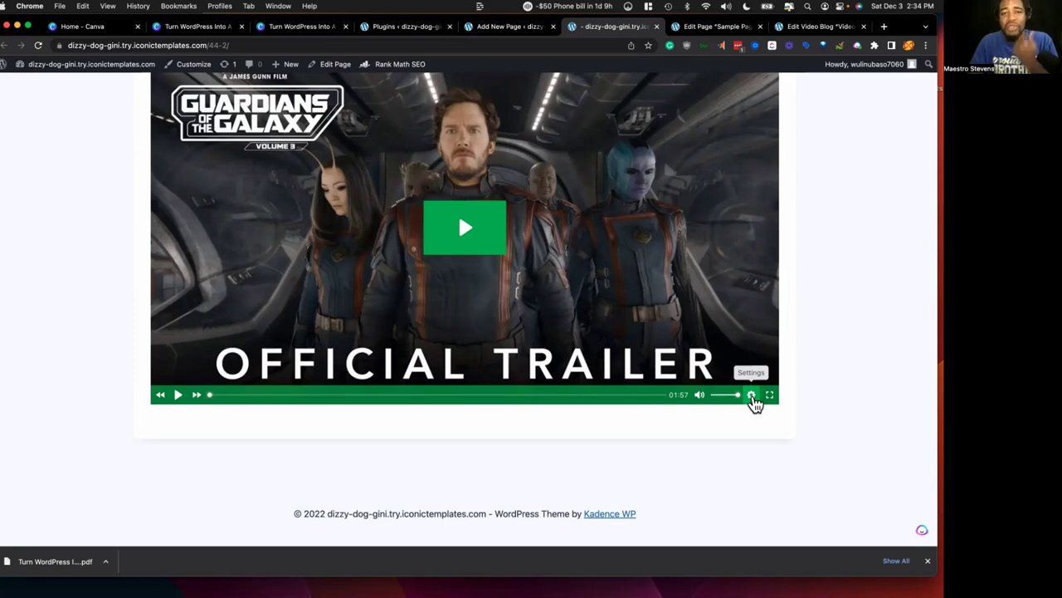
{"action": "left_click", "coordinate": [481, 31]}
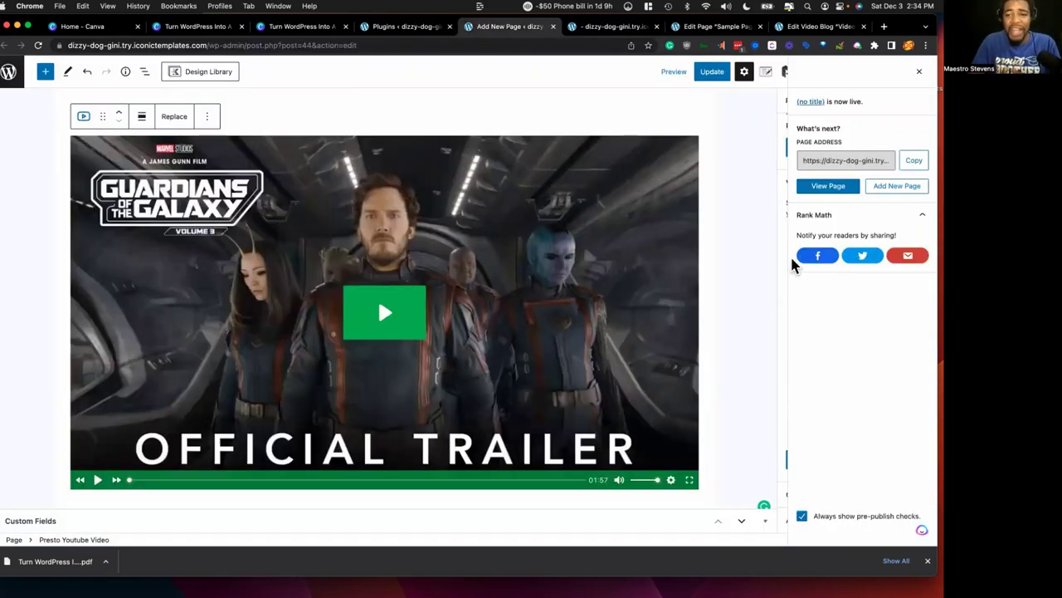
{"action": "left_click", "coordinate": [921, 74]}
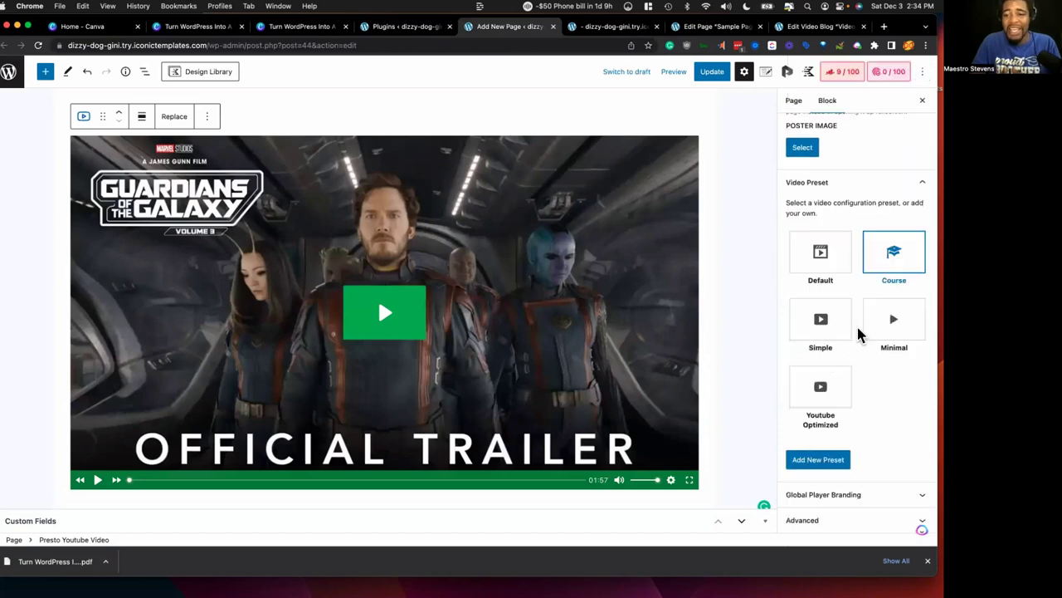
{"action": "left_click", "coordinate": [818, 460]}
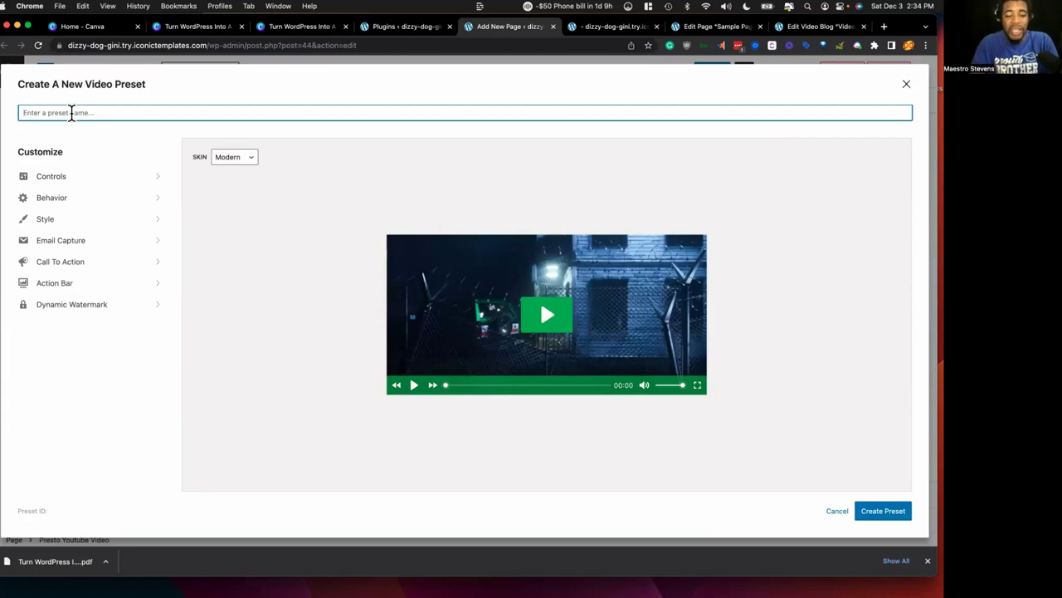
Step: Name the new video preset Turn WordPress and set its skin to Stacked
{"action": "type", "text": "Turn "}
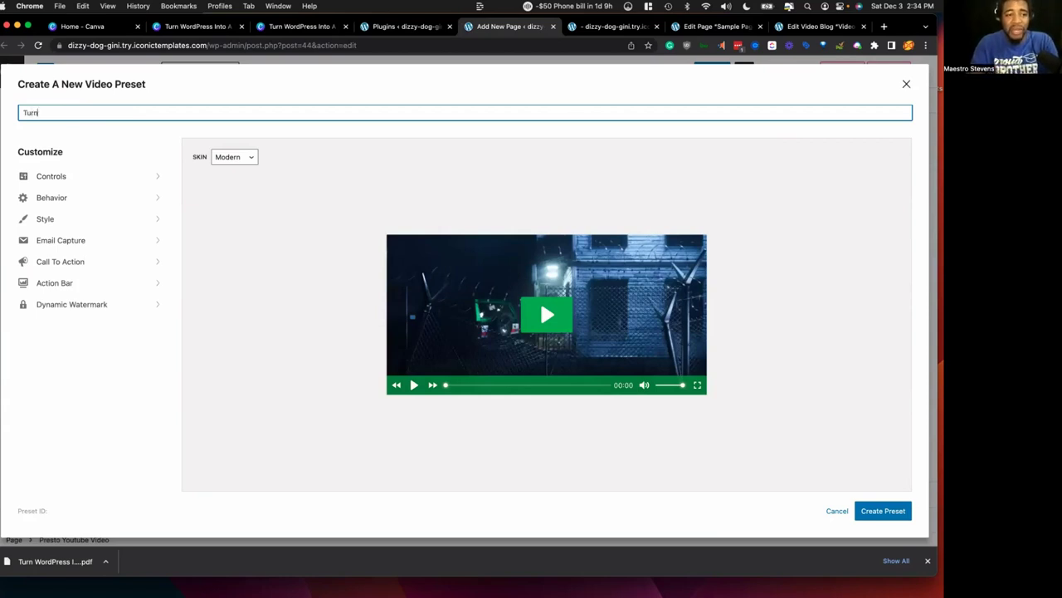
{"action": "type", "text": "F"}
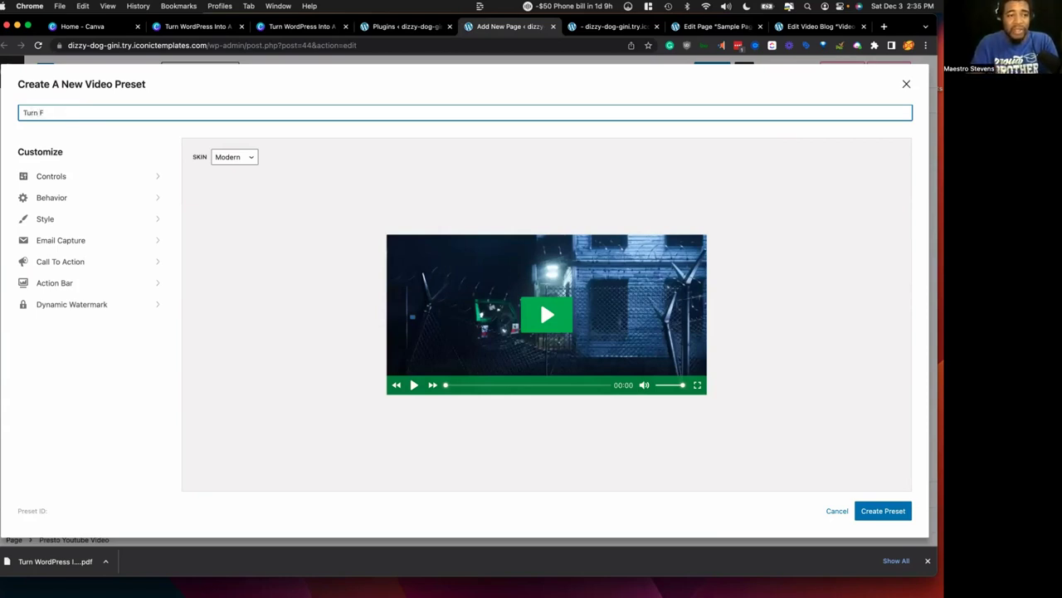
{"action": "key", "text": "BackSpace"}
{"action": "type", "text": "WordP"}
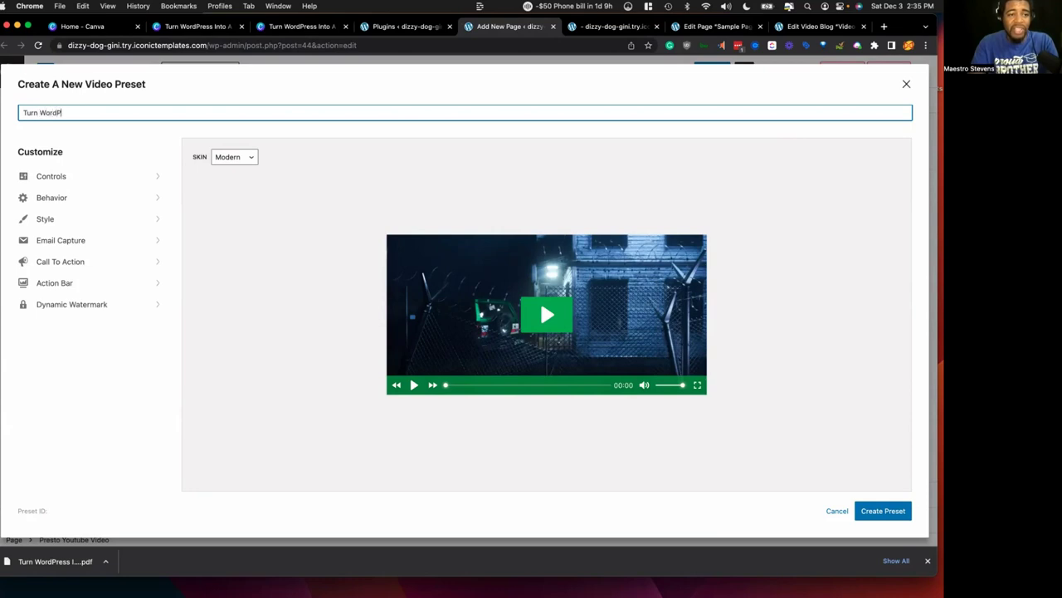
{"action": "type", "text": "ress"}
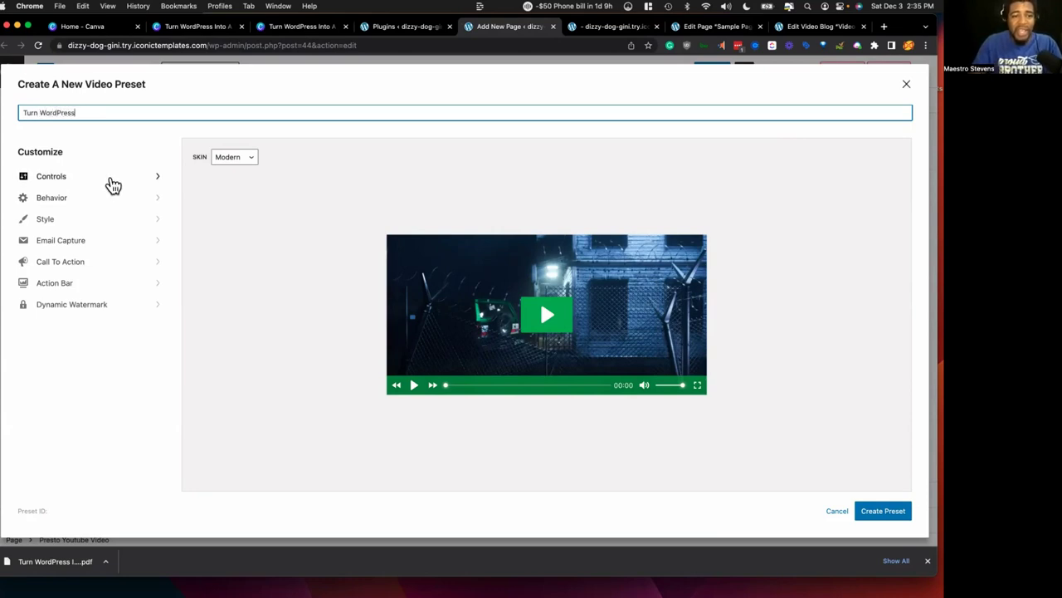
{"action": "left_click", "coordinate": [236, 158]}
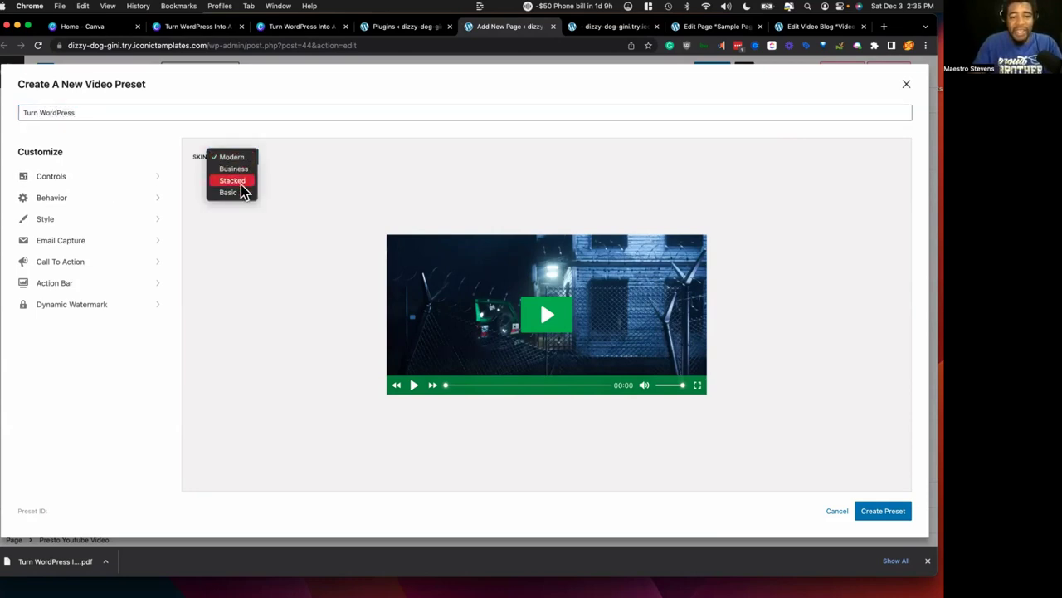
{"action": "left_click", "coordinate": [242, 183]}
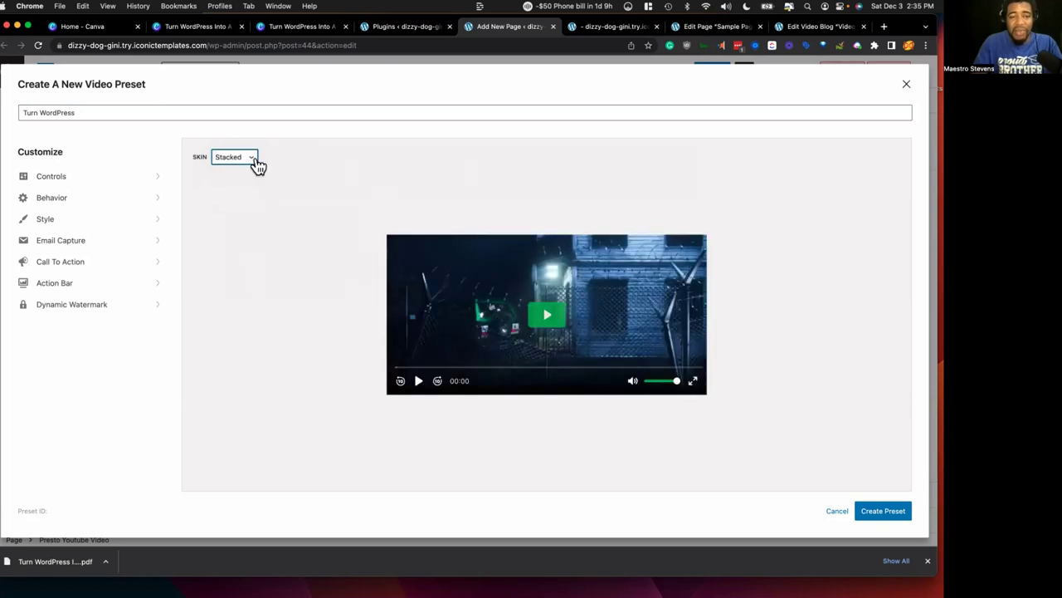
Step: Turn off the Fast Forward, Progress Bar and Current Time controls for the preset
{"action": "left_click", "coordinate": [79, 202]}
{"action": "left_click", "coordinate": [40, 154]}
{"action": "left_click", "coordinate": [72, 174]}
{"action": "scroll", "coordinate": [87, 223], "scroll_direction": "down", "scroll_amount": 3}
{"action": "scroll", "coordinate": [69, 199], "scroll_direction": "up", "scroll_amount": 3}
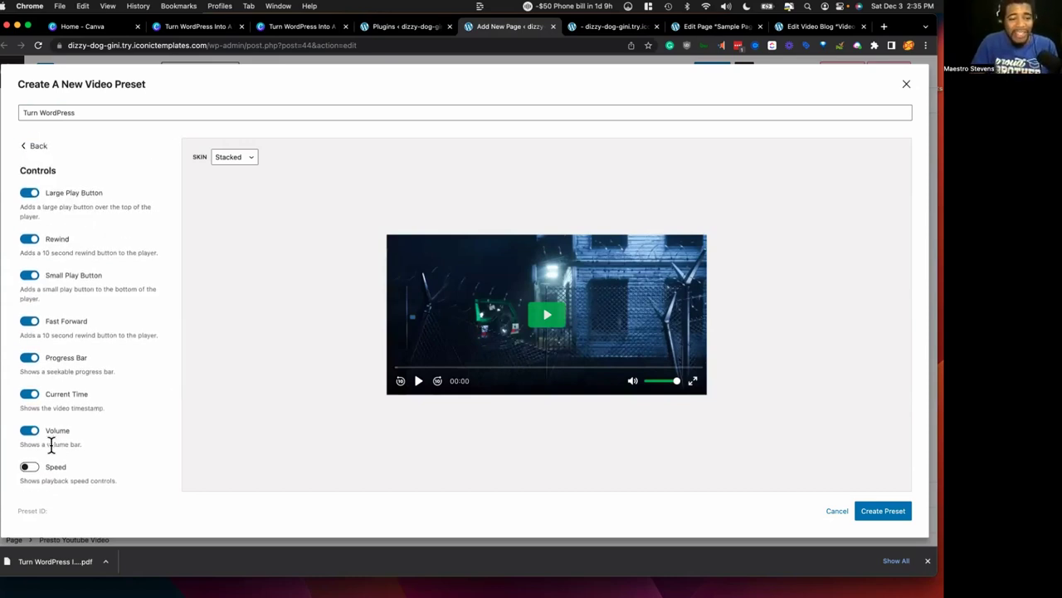
{"action": "left_click", "coordinate": [29, 324]}
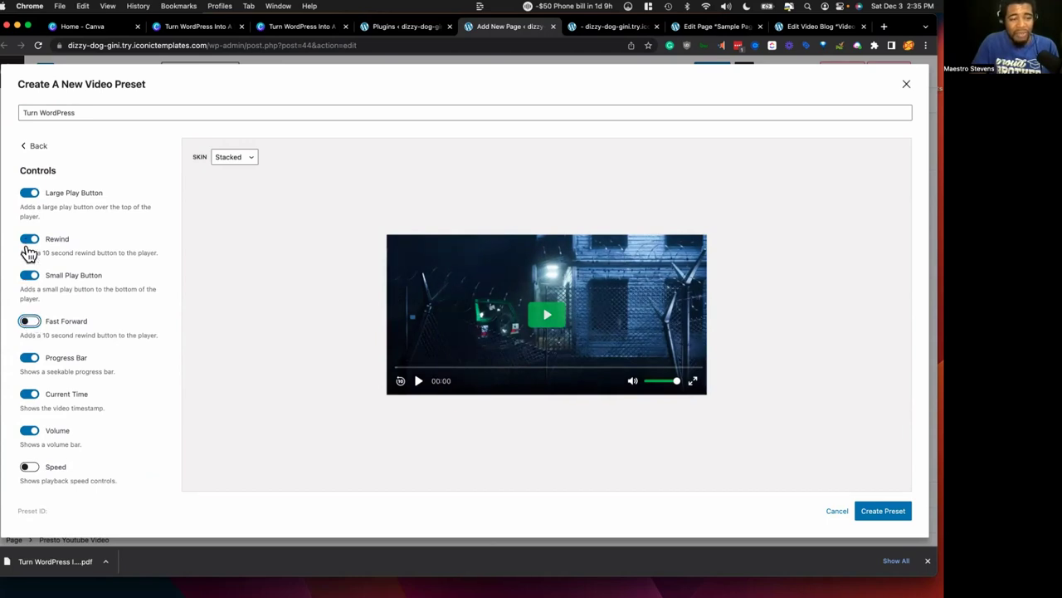
{"action": "left_click", "coordinate": [29, 358]}
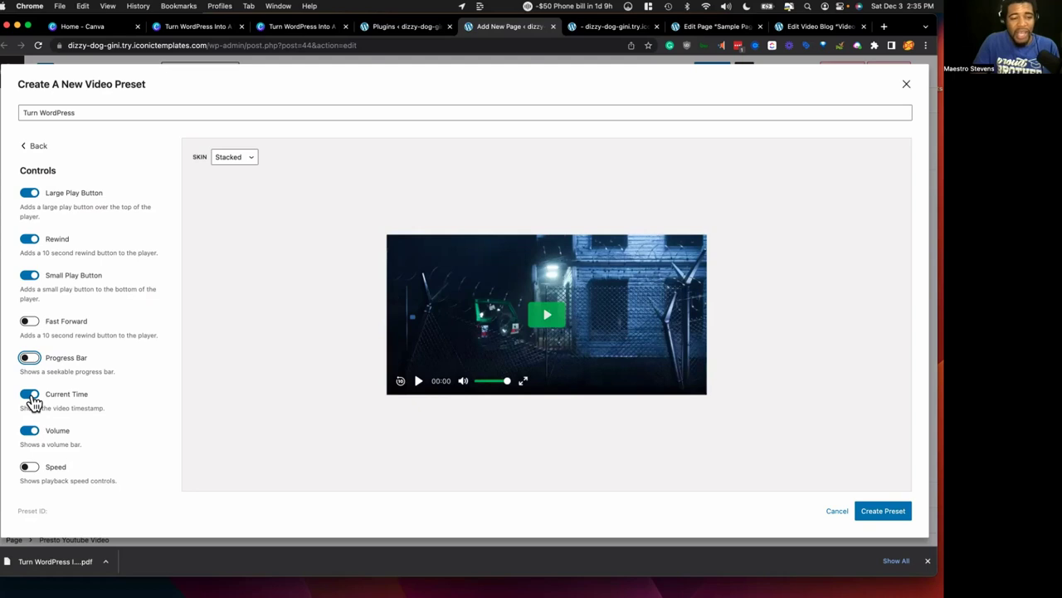
{"action": "left_click", "coordinate": [30, 396]}
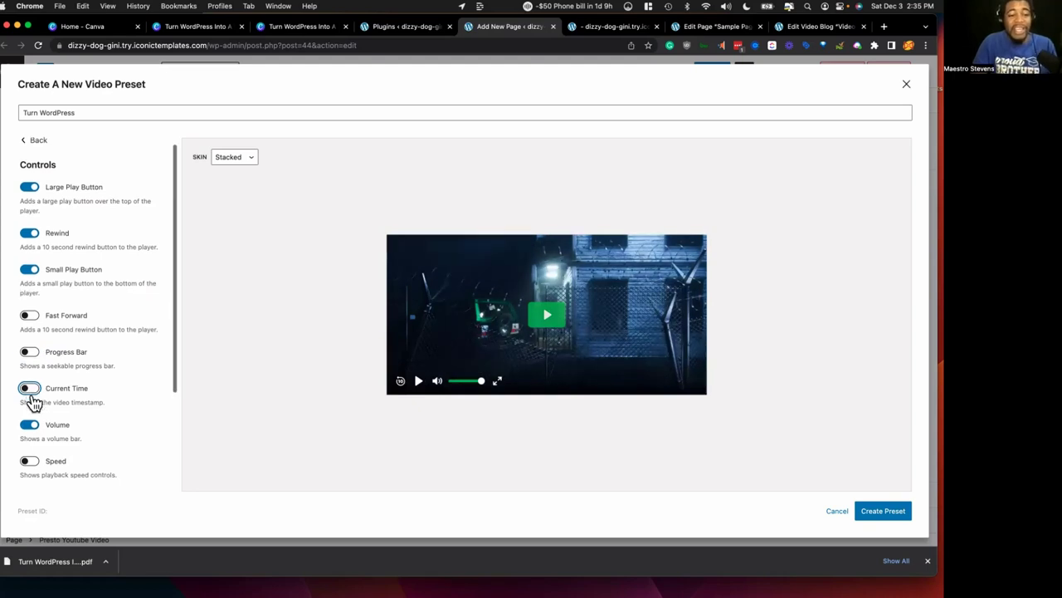
Step: Enable Sticky On Scroll in the preset's behavior settings and place the sticky player in the bottom-right corner
{"action": "scroll", "coordinate": [30, 402], "scroll_direction": "down", "scroll_amount": 2}
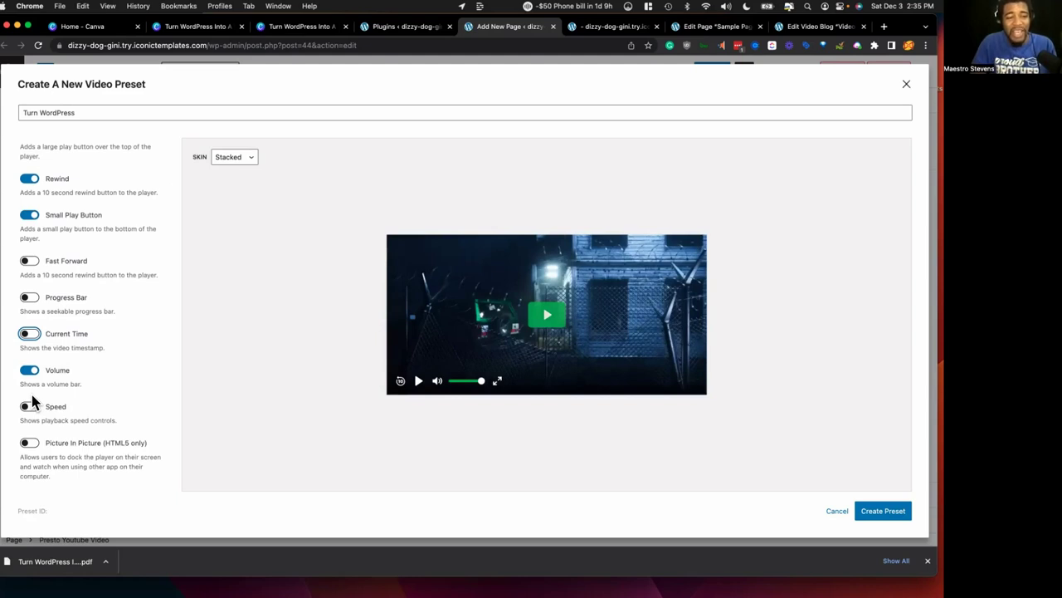
{"action": "scroll", "coordinate": [44, 275], "scroll_direction": "up", "scroll_amount": 2}
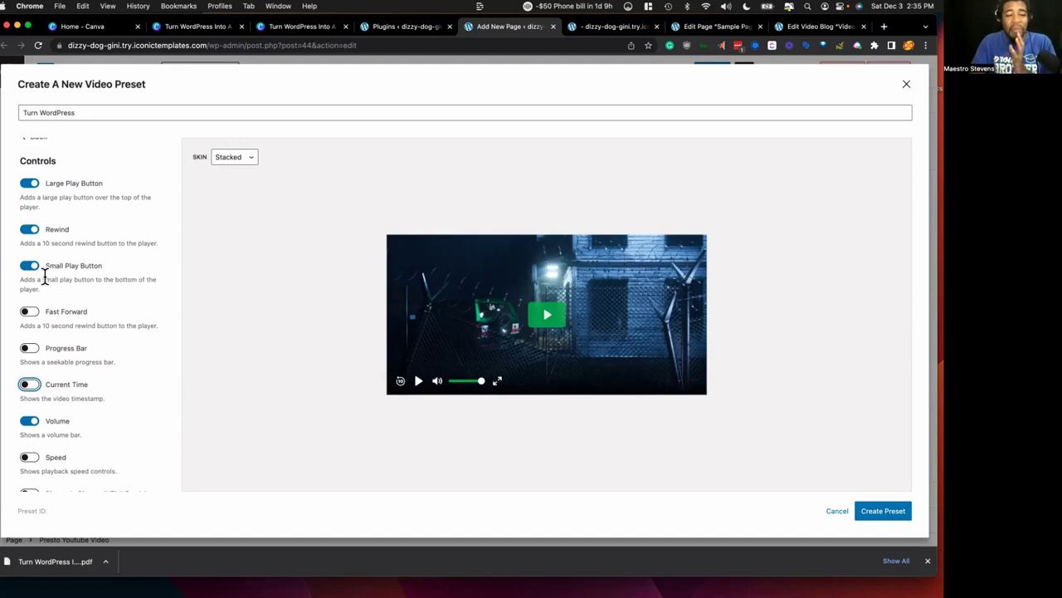
{"action": "scroll", "coordinate": [45, 278], "scroll_direction": "down", "scroll_amount": 1}
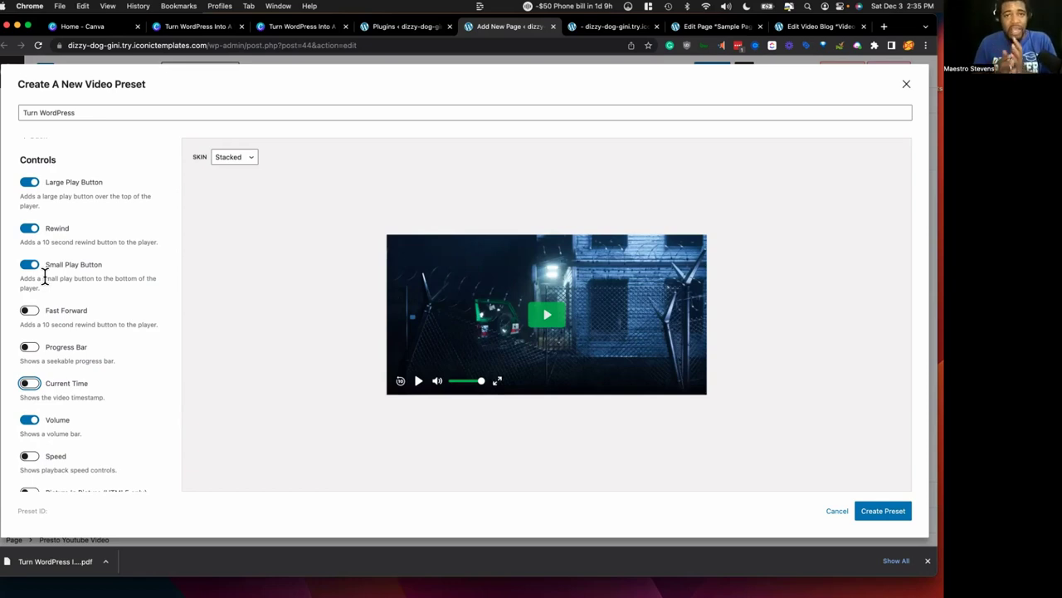
{"action": "scroll", "coordinate": [45, 278], "scroll_direction": "down", "scroll_amount": 5}
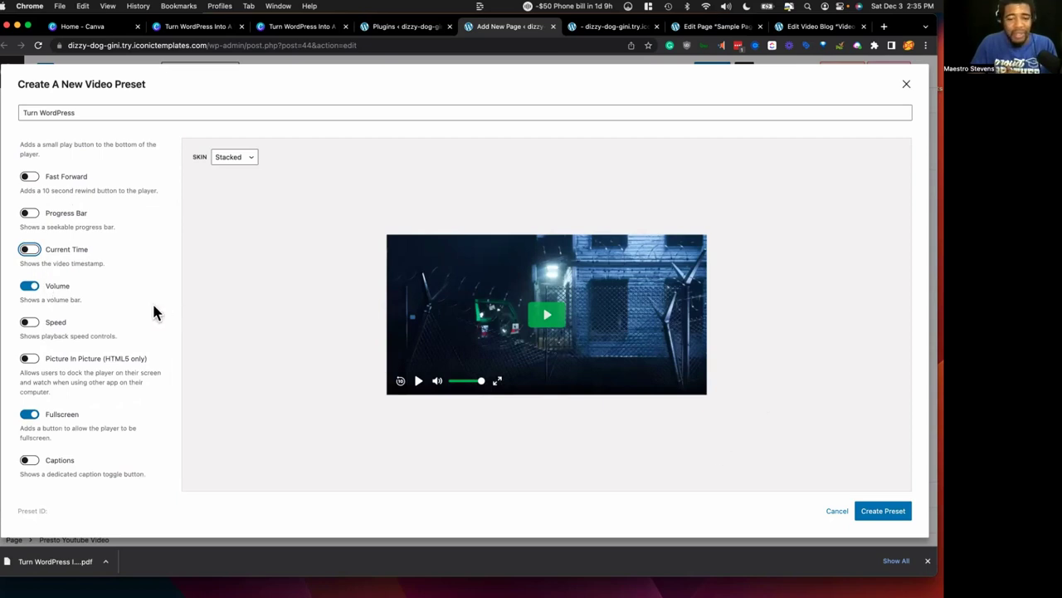
{"action": "scroll", "coordinate": [80, 303], "scroll_direction": "up", "scroll_amount": 5}
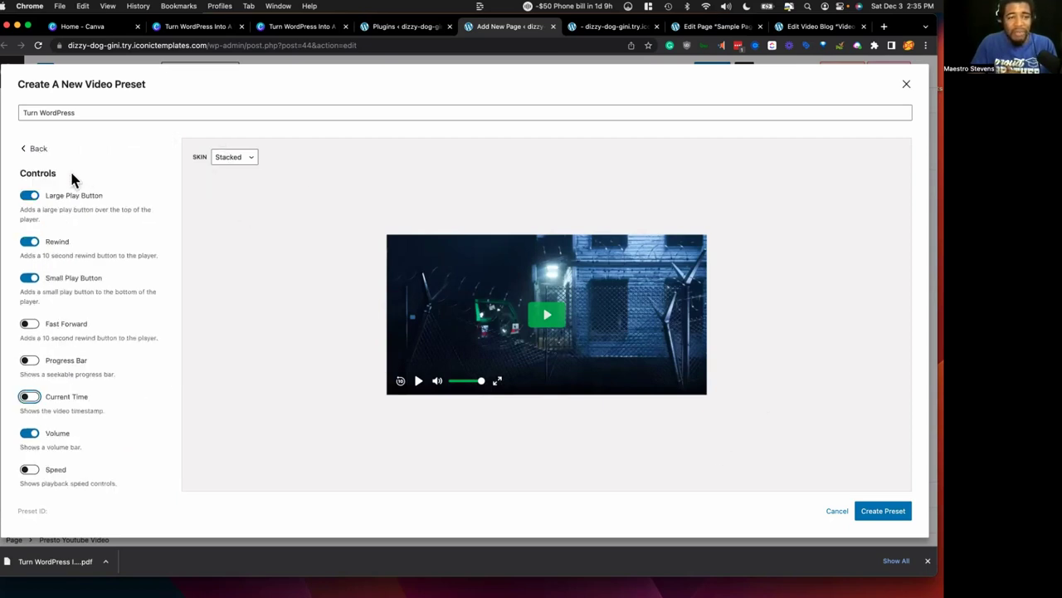
{"action": "left_click", "coordinate": [34, 152]}
{"action": "left_click", "coordinate": [66, 199]}
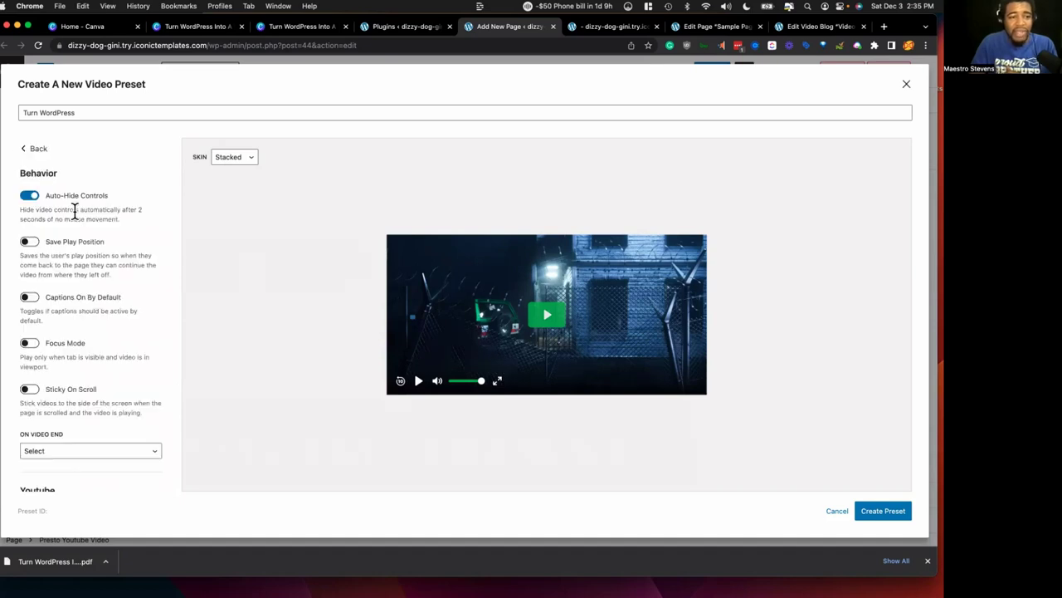
{"action": "scroll", "coordinate": [83, 232], "scroll_direction": "down", "scroll_amount": 1}
{"action": "scroll", "coordinate": [62, 207], "scroll_direction": "up", "scroll_amount": 1}
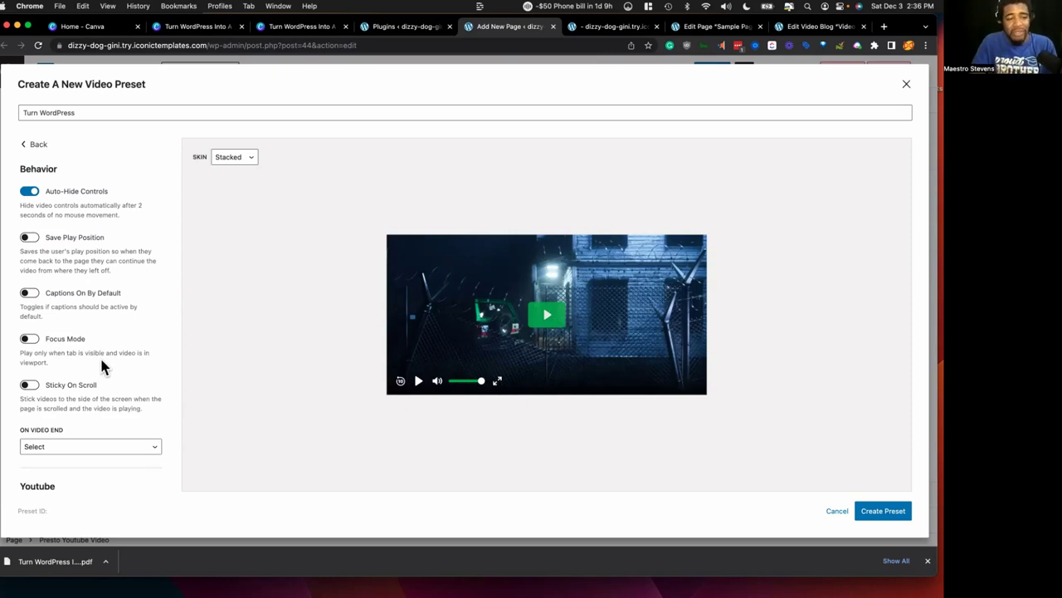
{"action": "scroll", "coordinate": [99, 357], "scroll_direction": "down", "scroll_amount": 3}
{"action": "scroll", "coordinate": [90, 311], "scroll_direction": "up", "scroll_amount": 3}
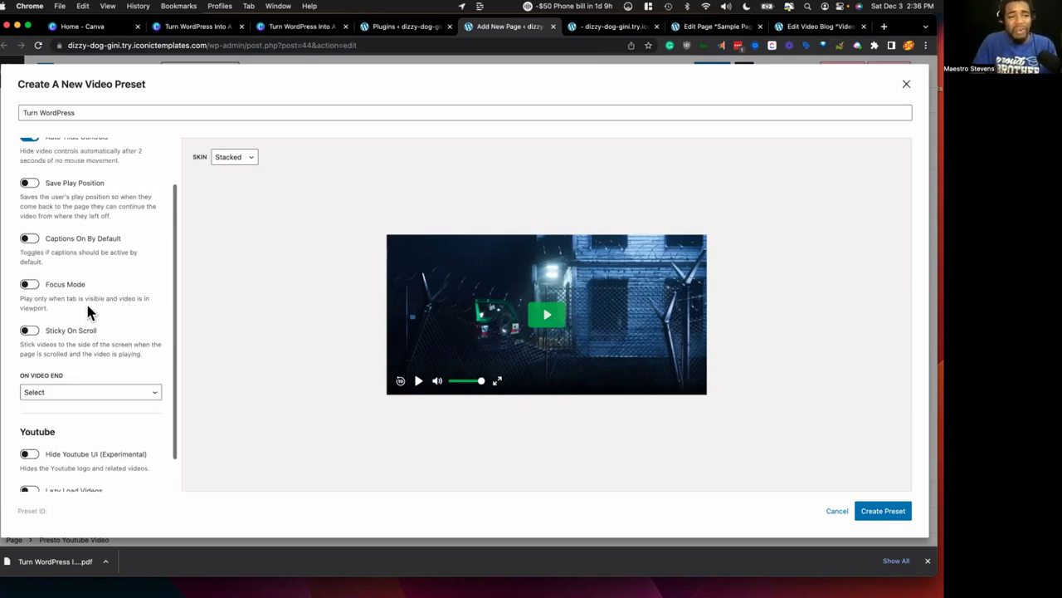
{"action": "left_click", "coordinate": [31, 371]}
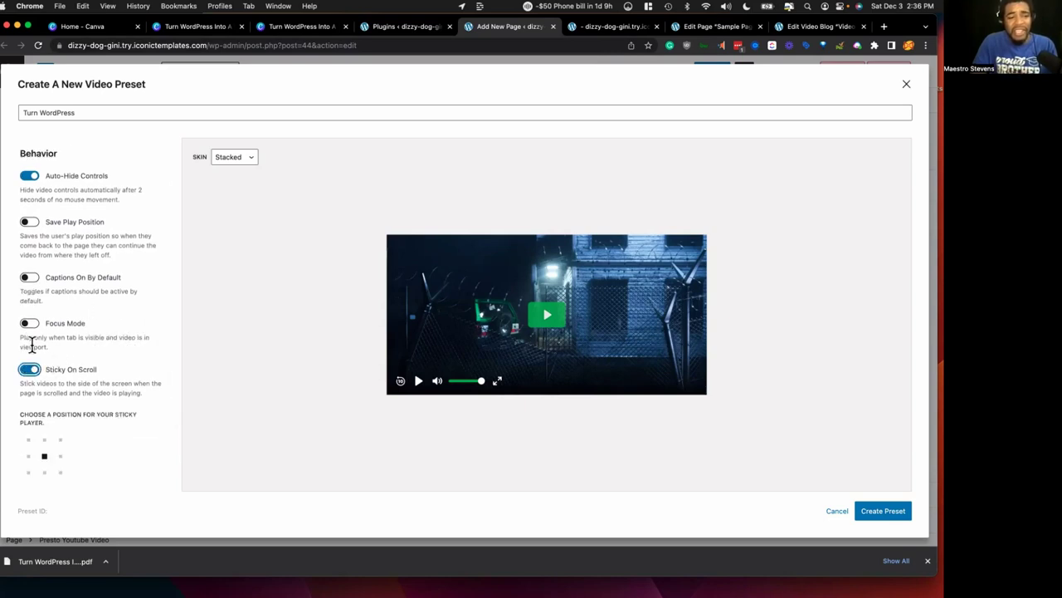
{"action": "scroll", "coordinate": [79, 445], "scroll_direction": "down", "scroll_amount": 3}
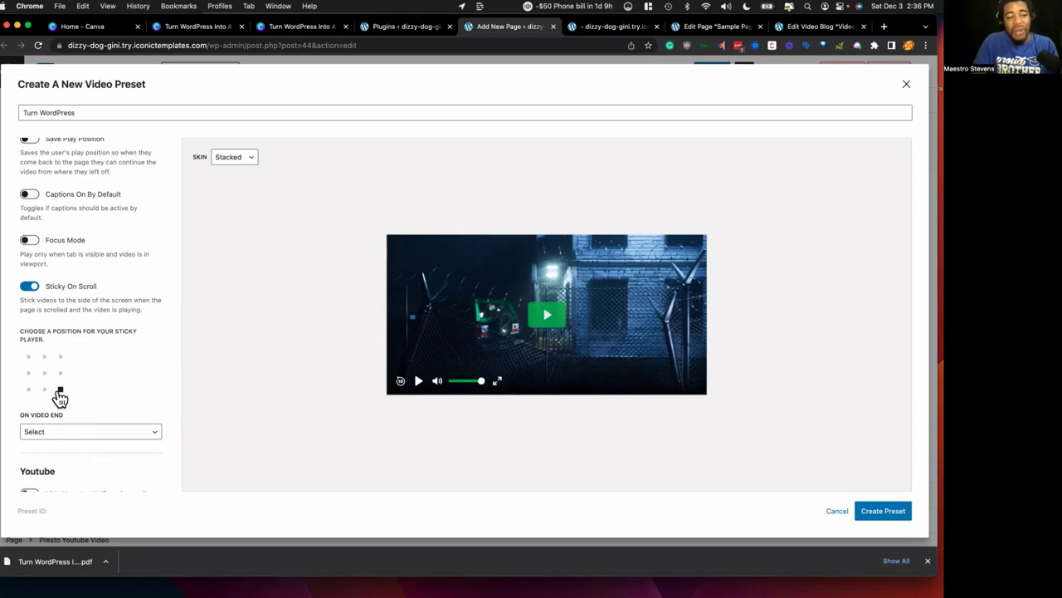
Step: Enable Hide Youtube UI (Experimental) in the preset's Youtube behavior options
{"action": "scroll", "coordinate": [60, 397], "scroll_direction": "up", "scroll_amount": 2}
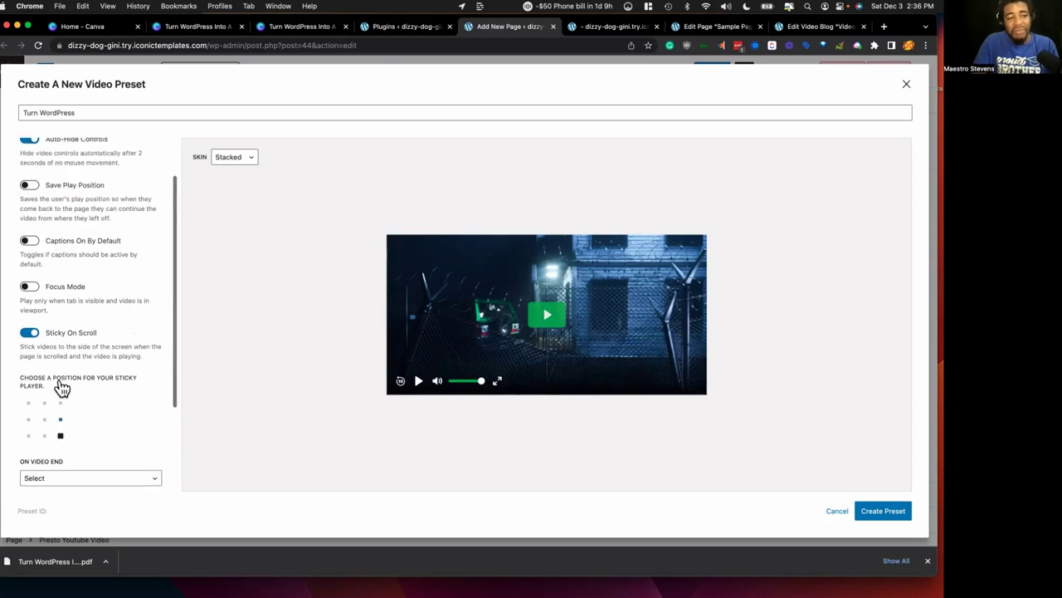
{"action": "scroll", "coordinate": [62, 388], "scroll_direction": "up", "scroll_amount": 2}
{"action": "scroll", "coordinate": [39, 274], "scroll_direction": "up", "scroll_amount": 1}
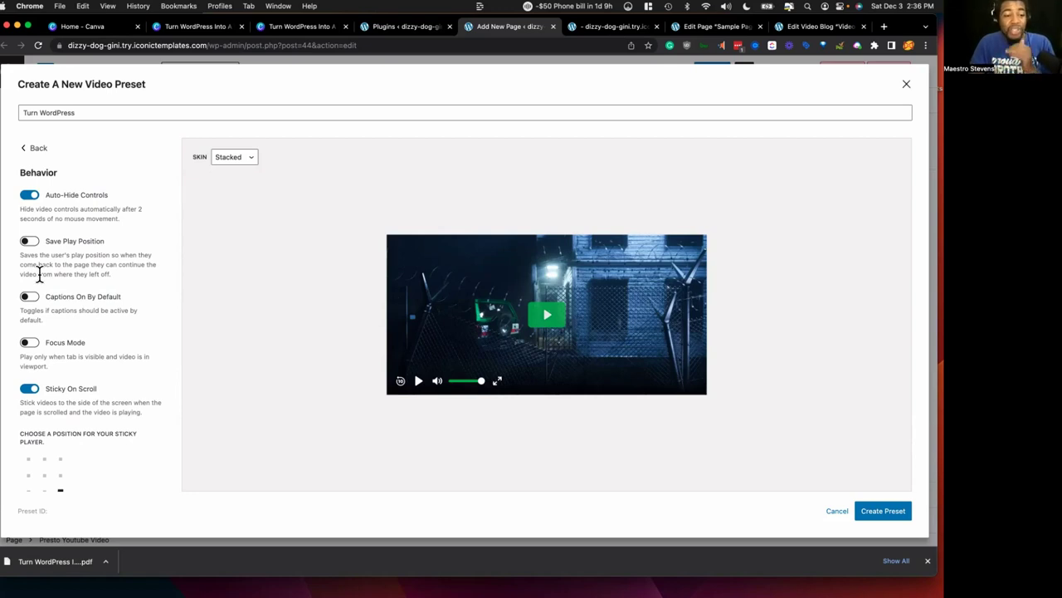
{"action": "scroll", "coordinate": [39, 274], "scroll_direction": "down", "scroll_amount": 5}
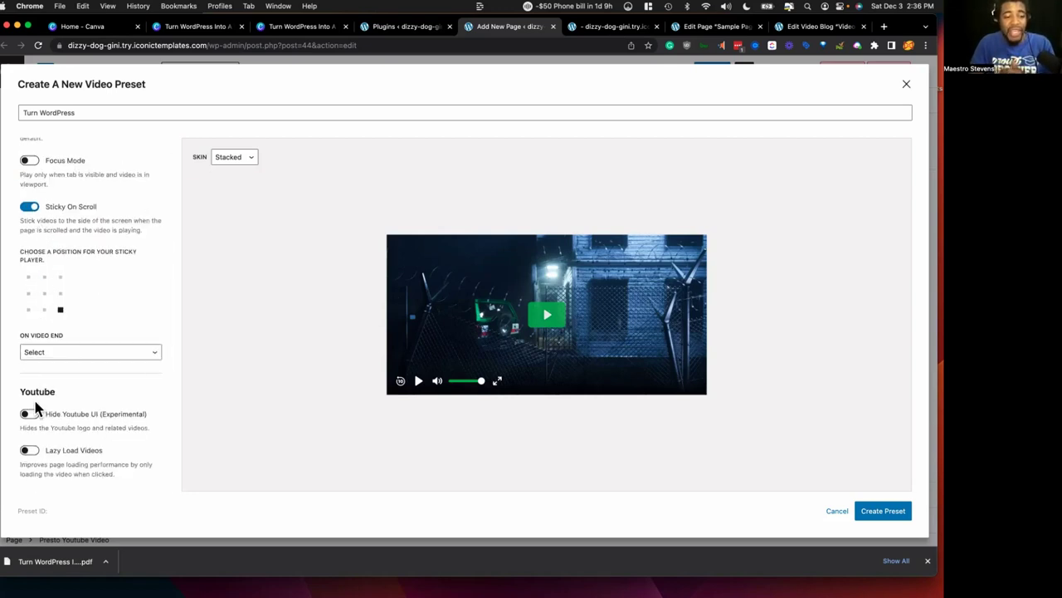
{"action": "left_click", "coordinate": [28, 413]}
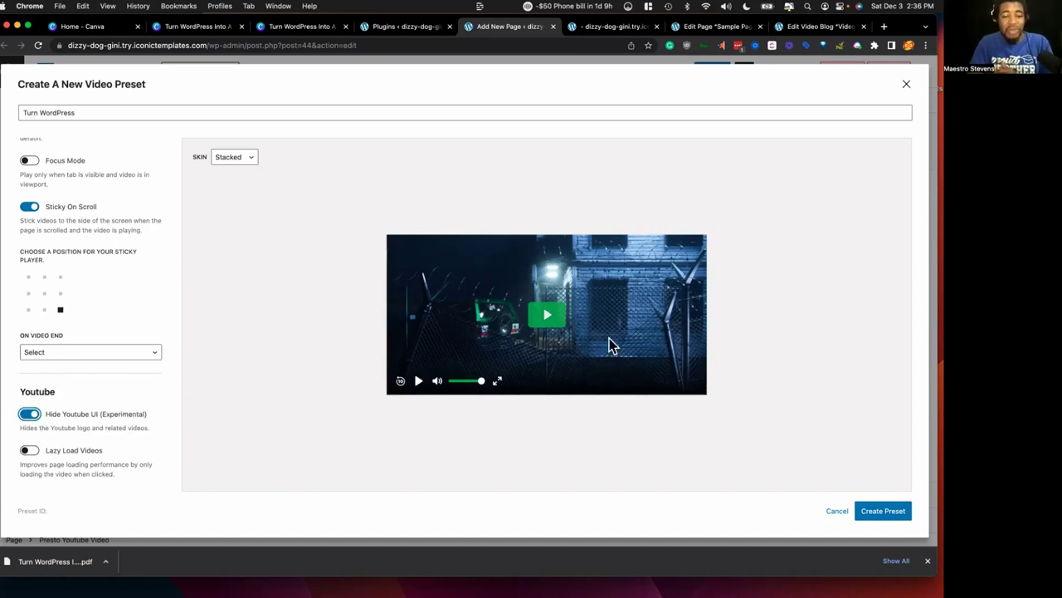
Step: Create the Turn WordPress preset and update the page with it applied to the trailer video
{"action": "left_click", "coordinate": [881, 510]}
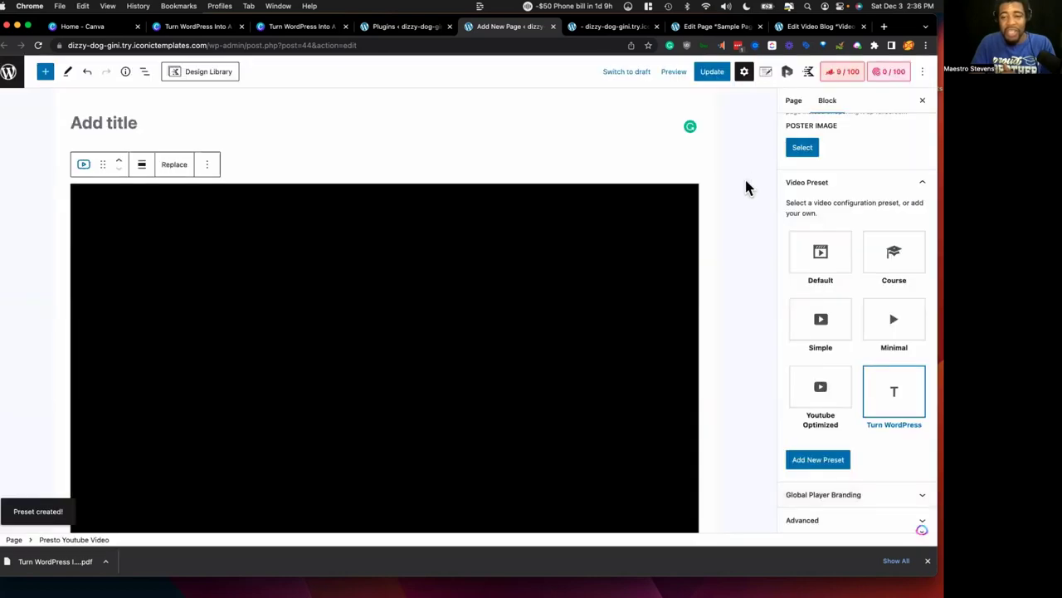
{"action": "scroll", "coordinate": [579, 133], "scroll_direction": "down", "scroll_amount": 2}
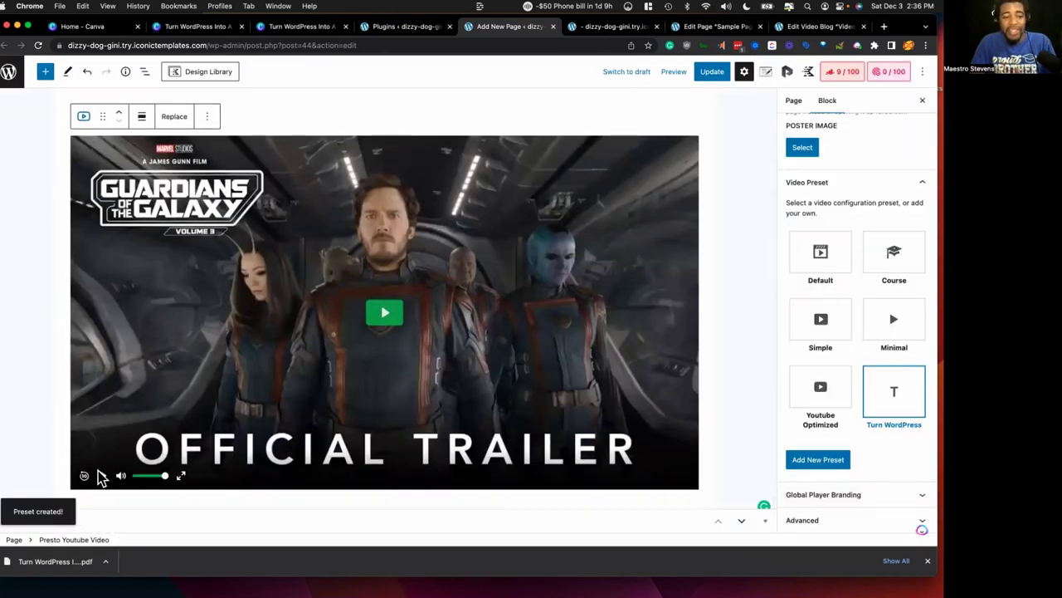
{"action": "left_click", "coordinate": [711, 72]}
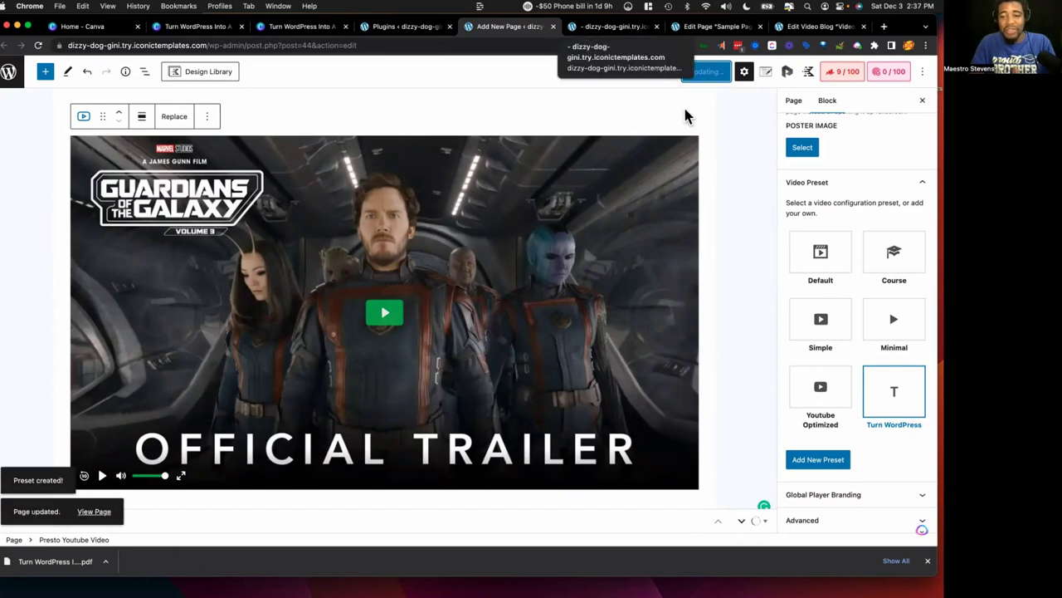
Step: Reload the published page and play the trailer to check the customized player
{"action": "left_click", "coordinate": [612, 27]}
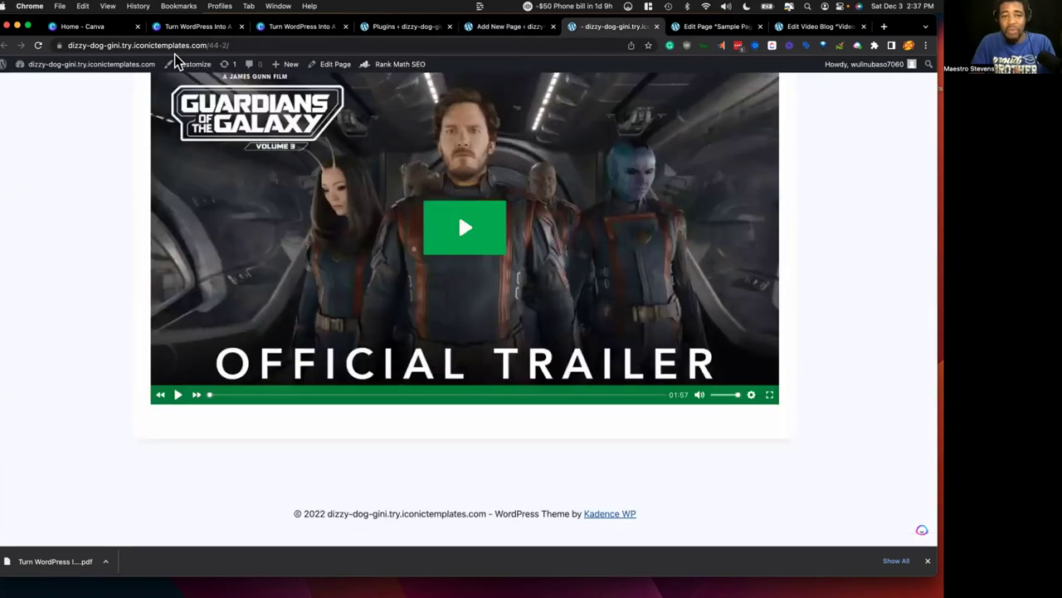
{"action": "left_click", "coordinate": [37, 46]}
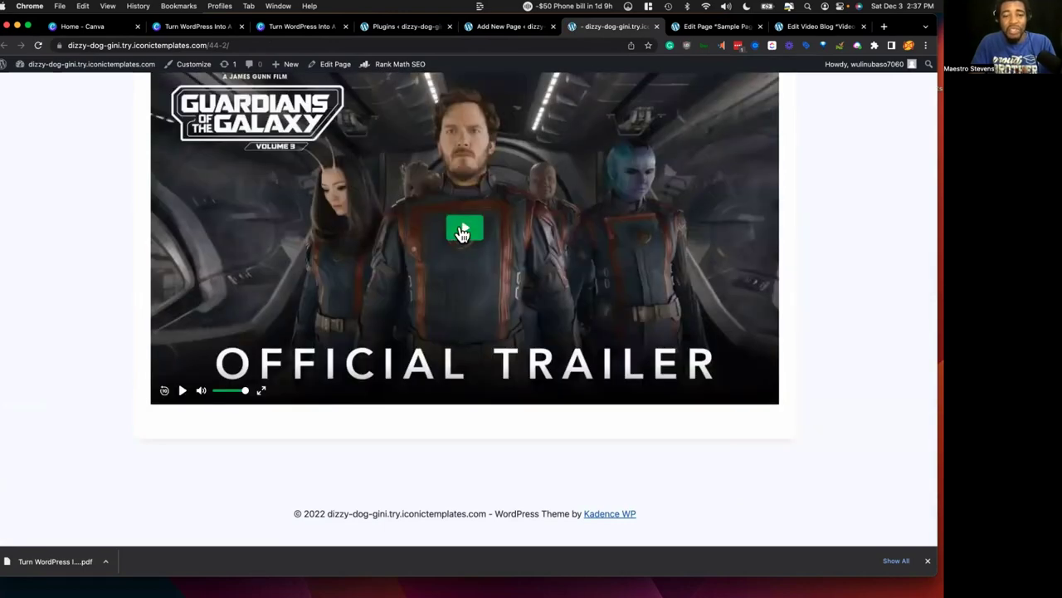
{"action": "left_click", "coordinate": [459, 230]}
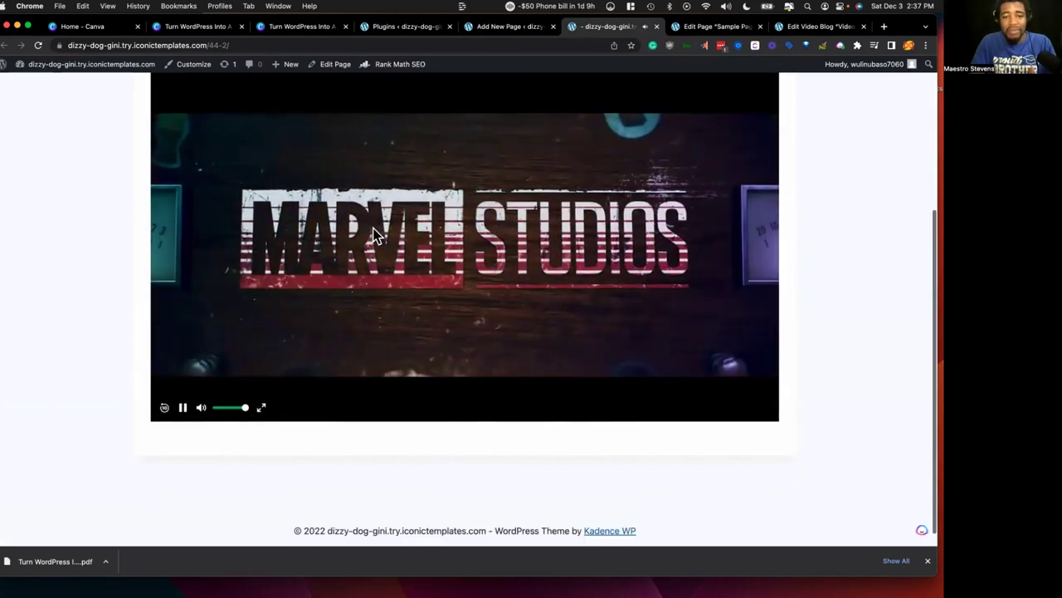
Step: Pause and resume the trailer on the live page repeatedly to check how the customized player hides the YouTube interface
{"action": "left_click", "coordinate": [373, 235]}
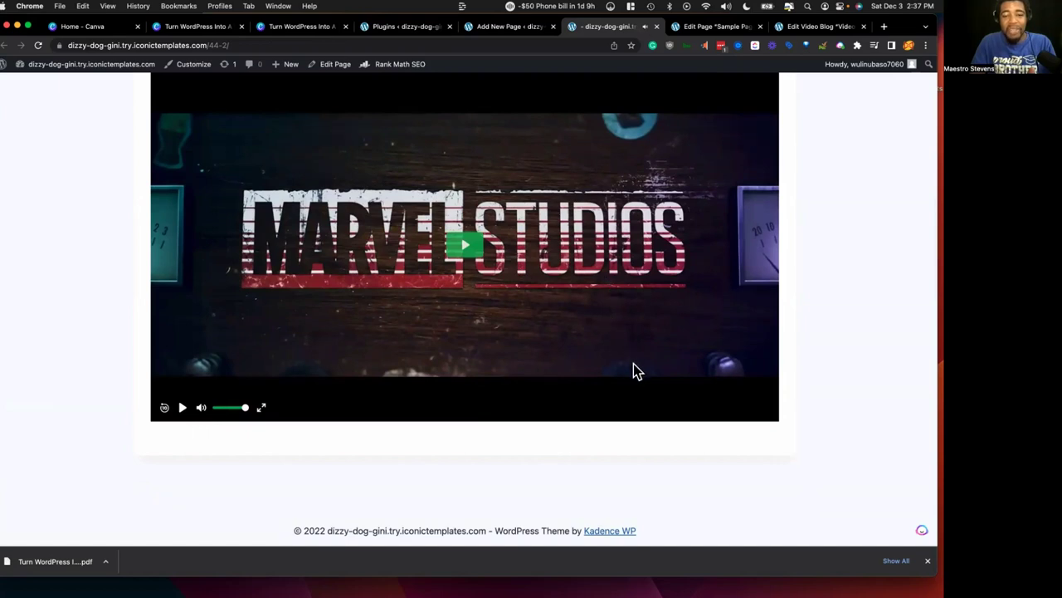
{"action": "left_click", "coordinate": [486, 246]}
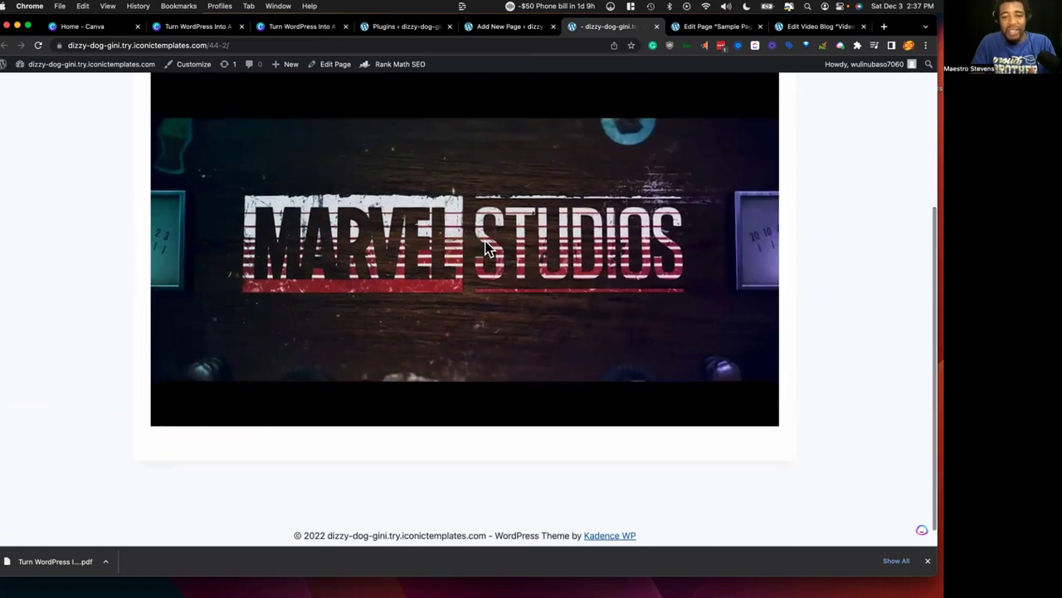
{"action": "left_click", "coordinate": [487, 246]}
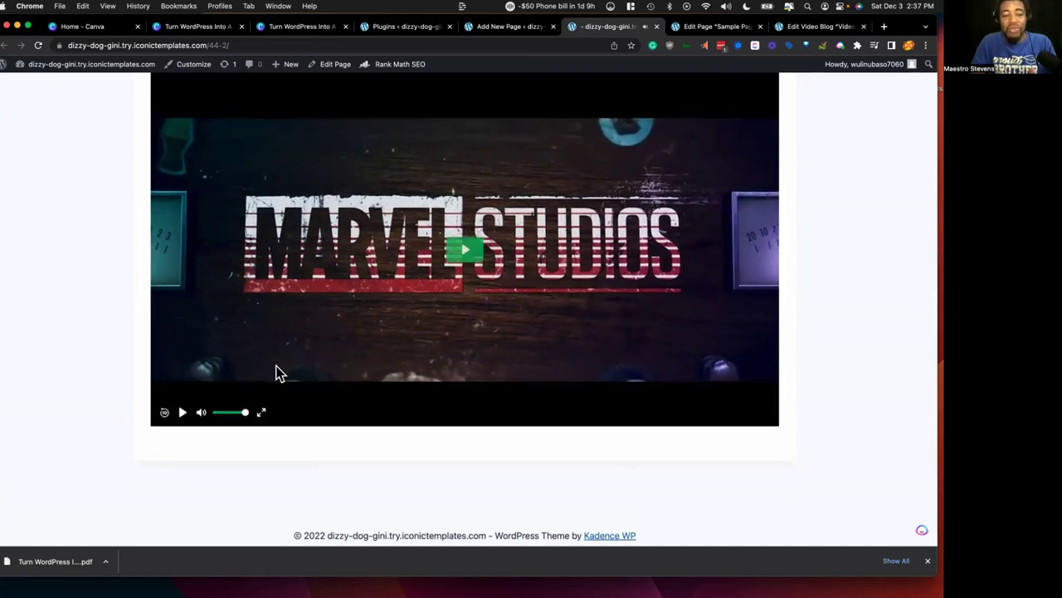
{"action": "left_click", "coordinate": [430, 276]}
{"action": "left_click", "coordinate": [430, 276]}
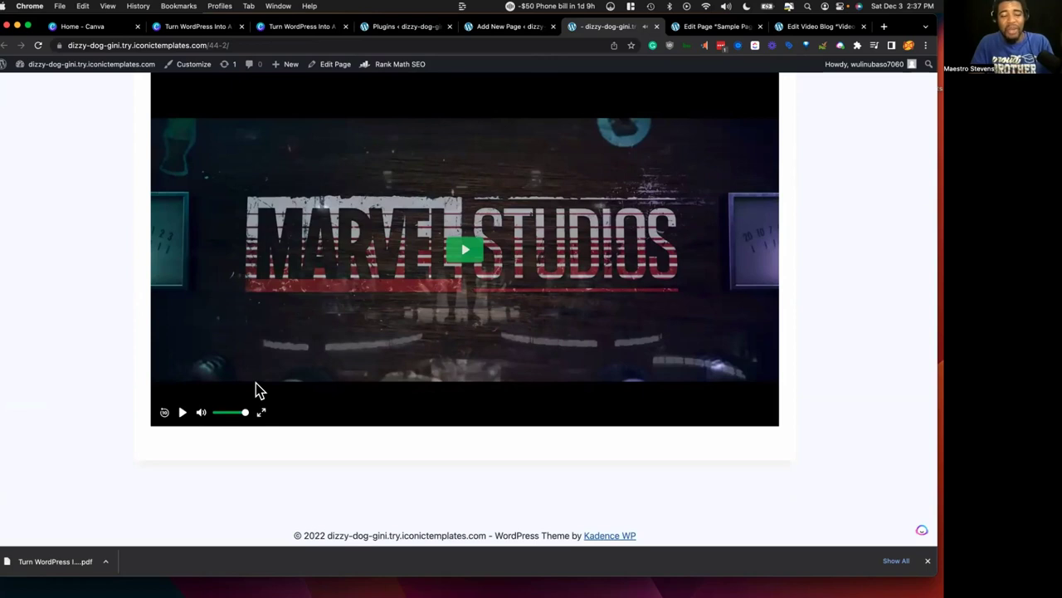
{"action": "scroll", "coordinate": [375, 282], "scroll_direction": "up", "scroll_amount": 2}
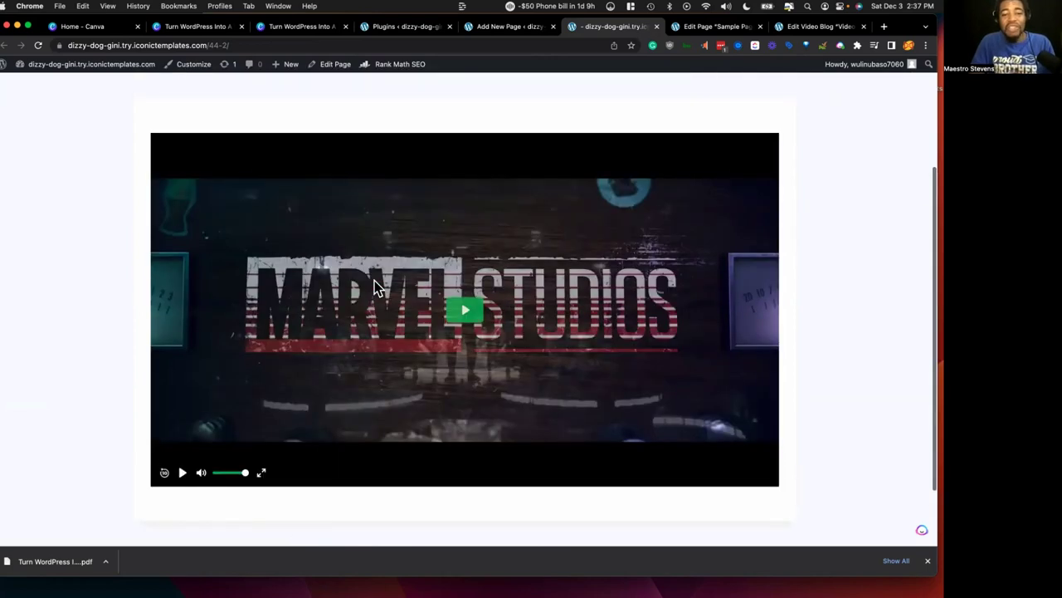
{"action": "scroll", "coordinate": [374, 287], "scroll_direction": "down", "scroll_amount": 1}
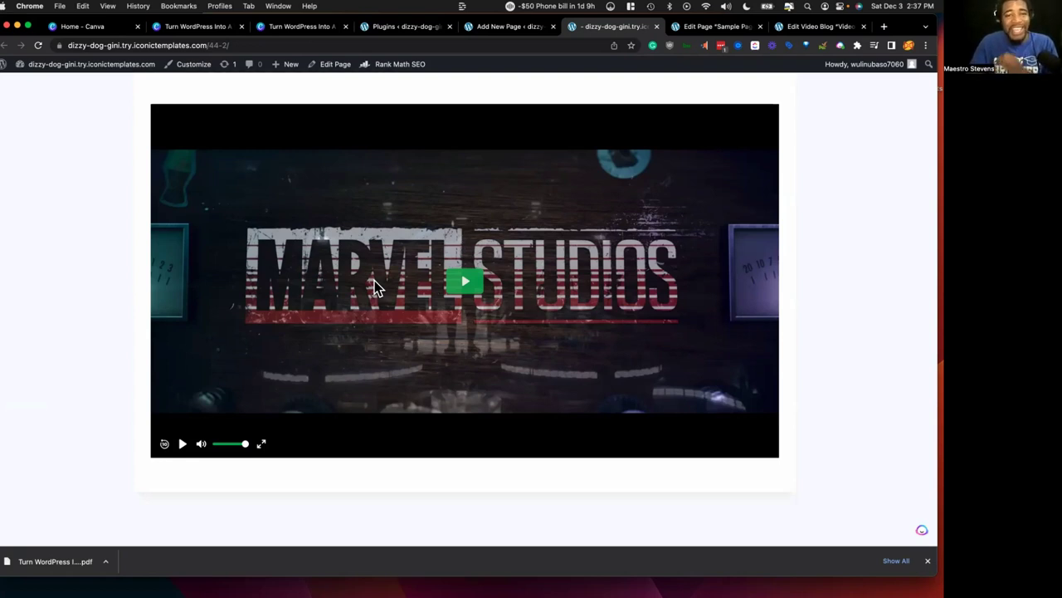
Step: Return to the page editor and open the Turn WordPress video preset for editing
{"action": "left_click", "coordinate": [490, 27]}
{"action": "mouse_move", "coordinate": [891, 393]}
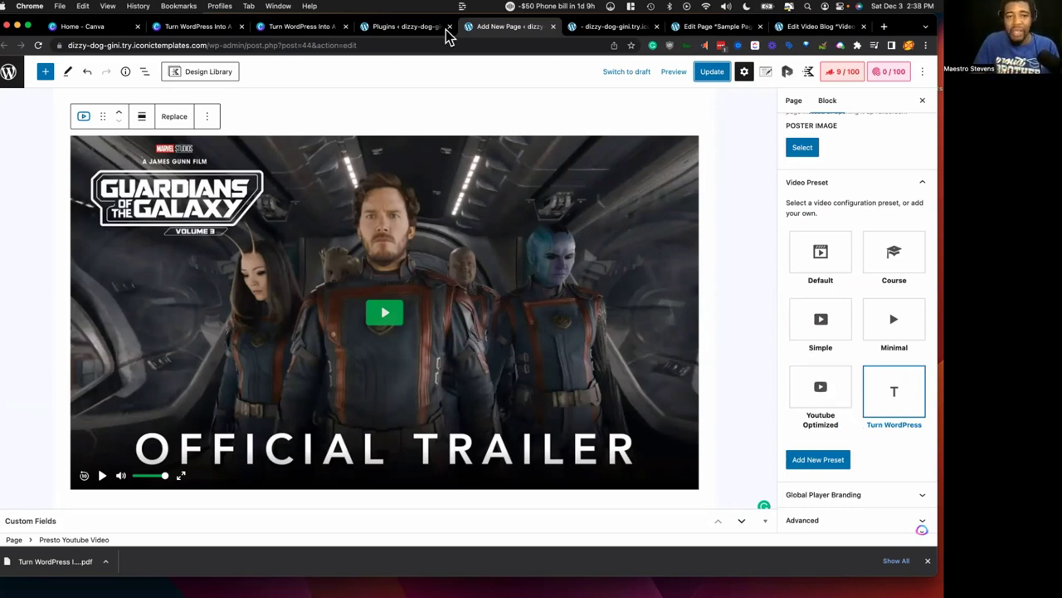
{"action": "left_click", "coordinate": [299, 26]}
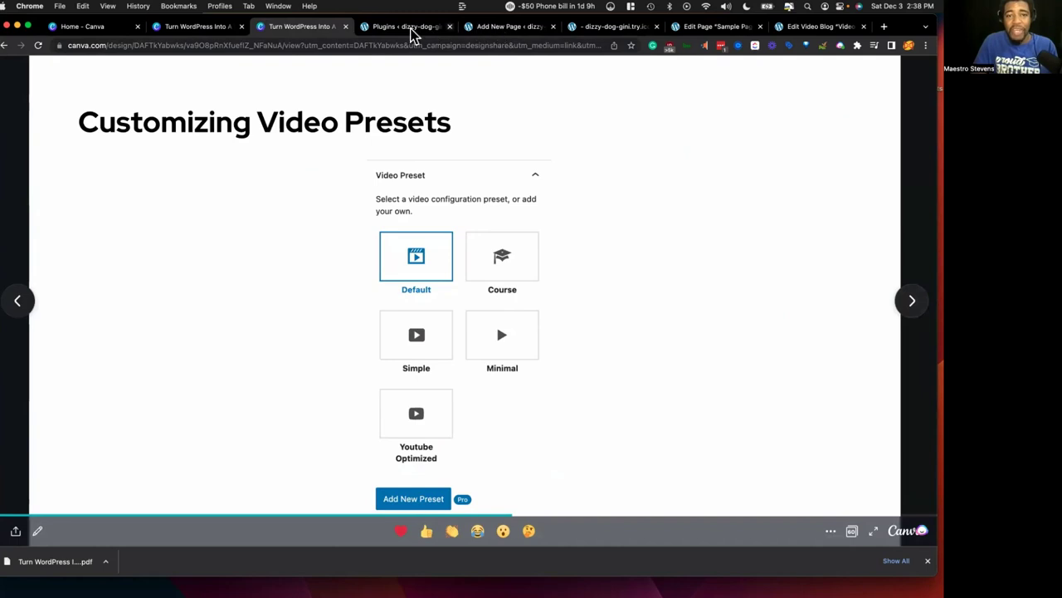
{"action": "left_click", "coordinate": [522, 32]}
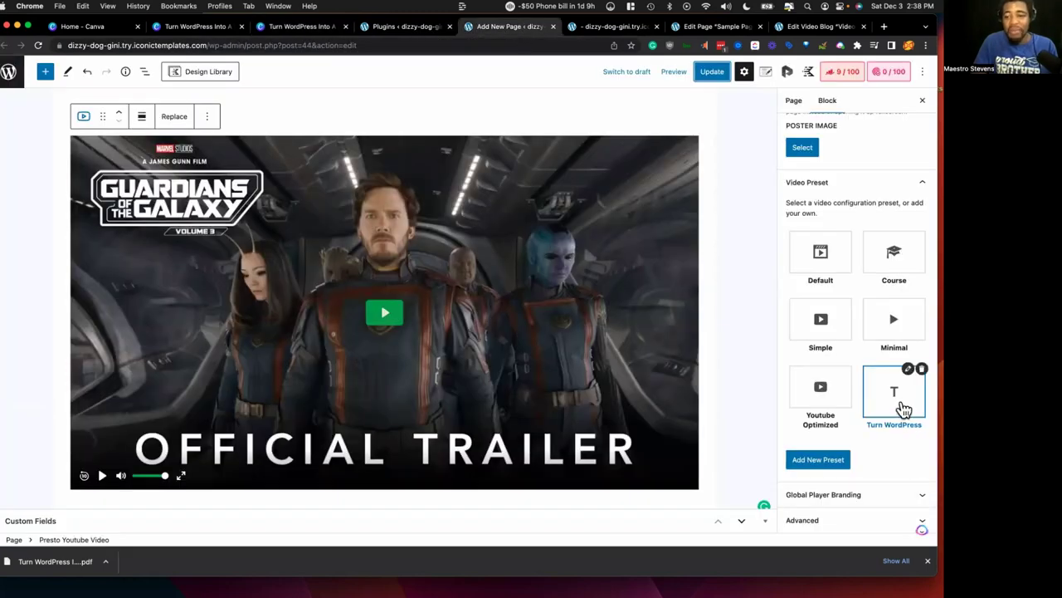
{"action": "left_click", "coordinate": [905, 371]}
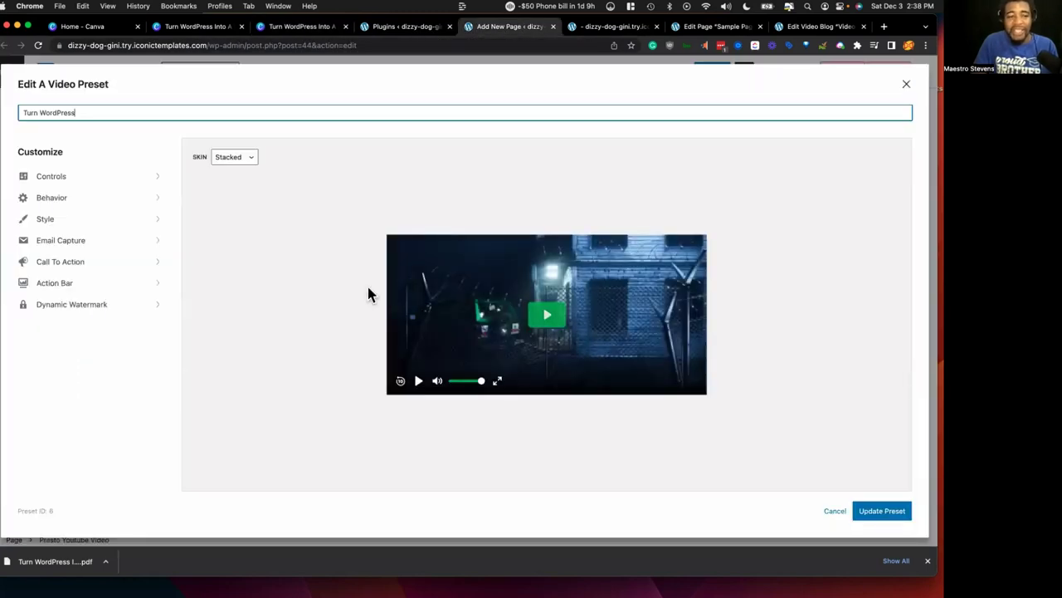
Step: Set the preset's caption background to purple 682FDD in its style settings, keeping the player's round corners at 0
{"action": "left_click", "coordinate": [58, 222]}
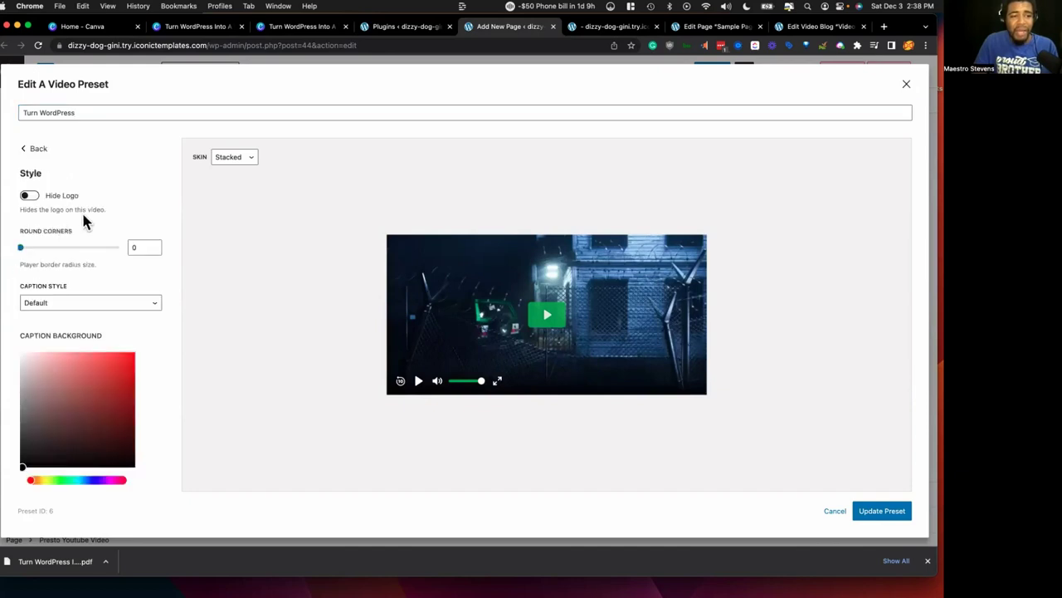
{"action": "left_click", "coordinate": [56, 480]}
{"action": "left_click", "coordinate": [99, 479]}
{"action": "left_click", "coordinate": [109, 367]}
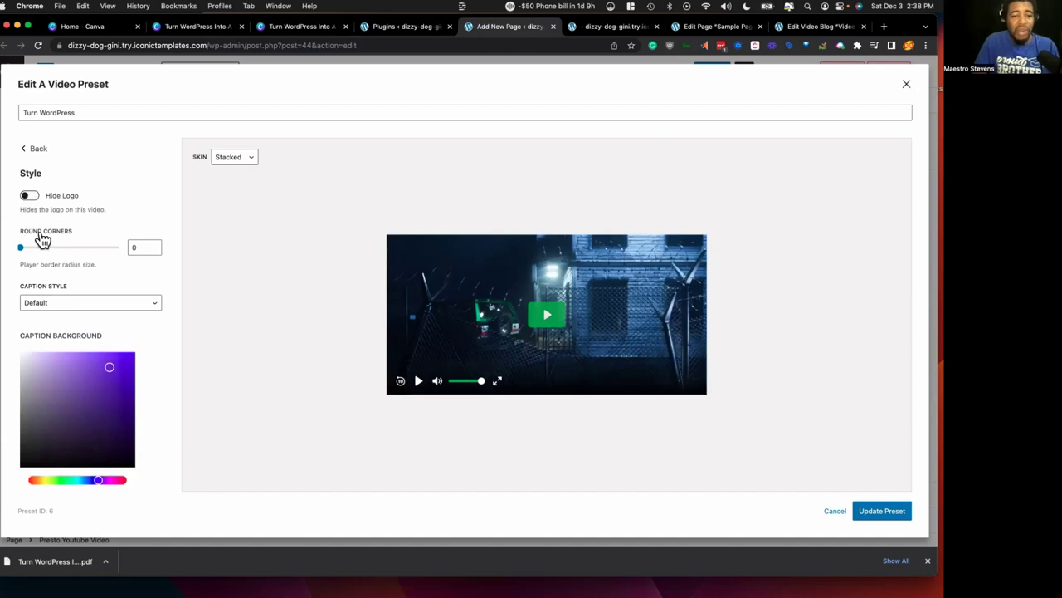
{"action": "left_click_drag", "start_coordinate": [33, 246], "coordinate": [10, 253]}
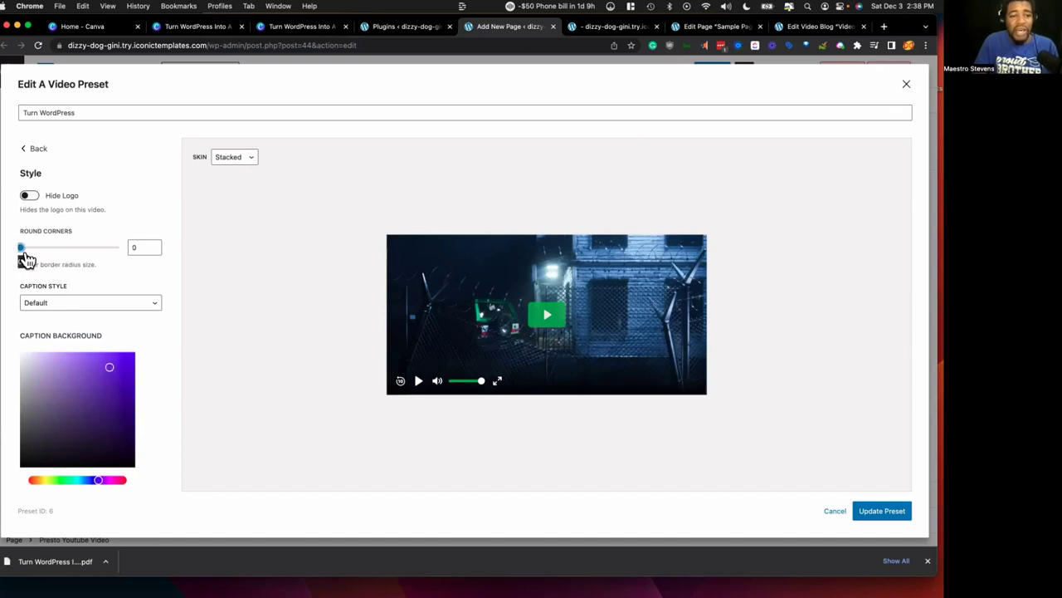
{"action": "scroll", "coordinate": [53, 266], "scroll_direction": "down", "scroll_amount": 3}
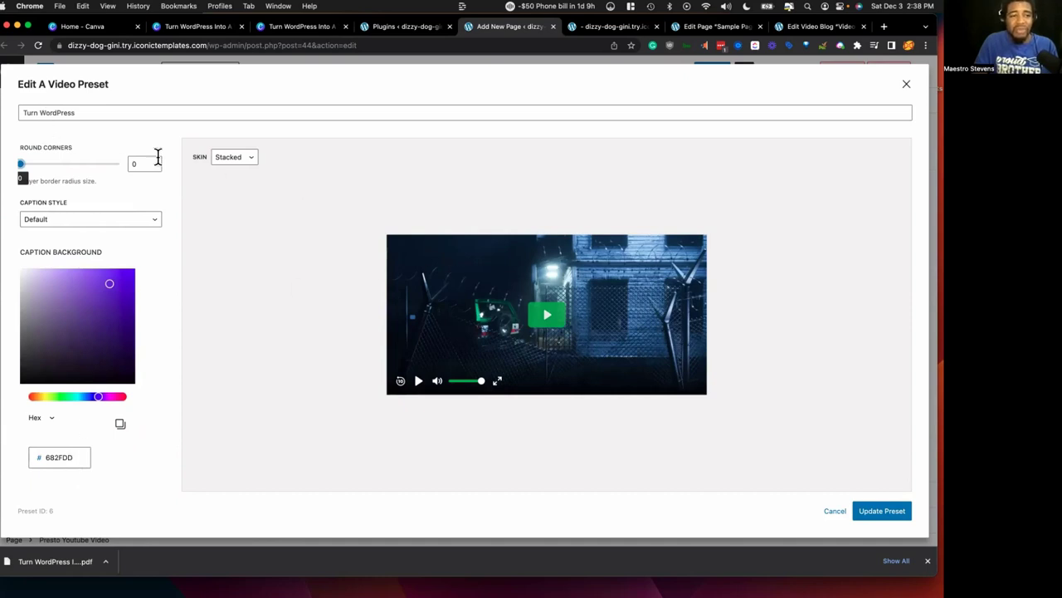
{"action": "scroll", "coordinate": [74, 178], "scroll_direction": "up", "scroll_amount": 3}
{"action": "left_click", "coordinate": [29, 148]}
Step: Enable Email Capture for the preset and review its display, skipping, headline and button options
{"action": "left_click", "coordinate": [73, 240]}
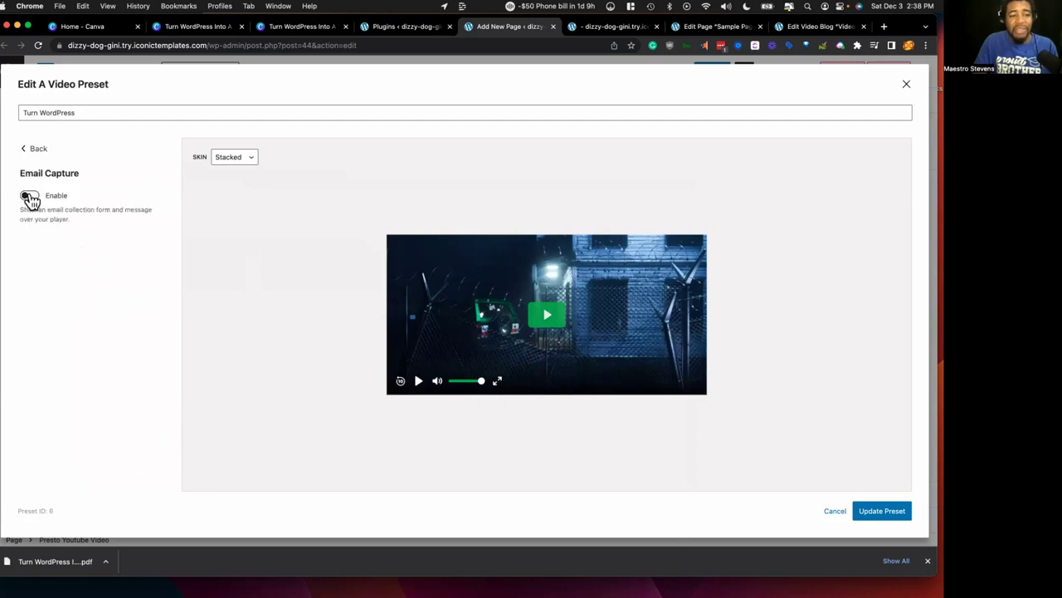
{"action": "left_click", "coordinate": [29, 196]}
{"action": "scroll", "coordinate": [91, 313], "scroll_direction": "down", "scroll_amount": 5}
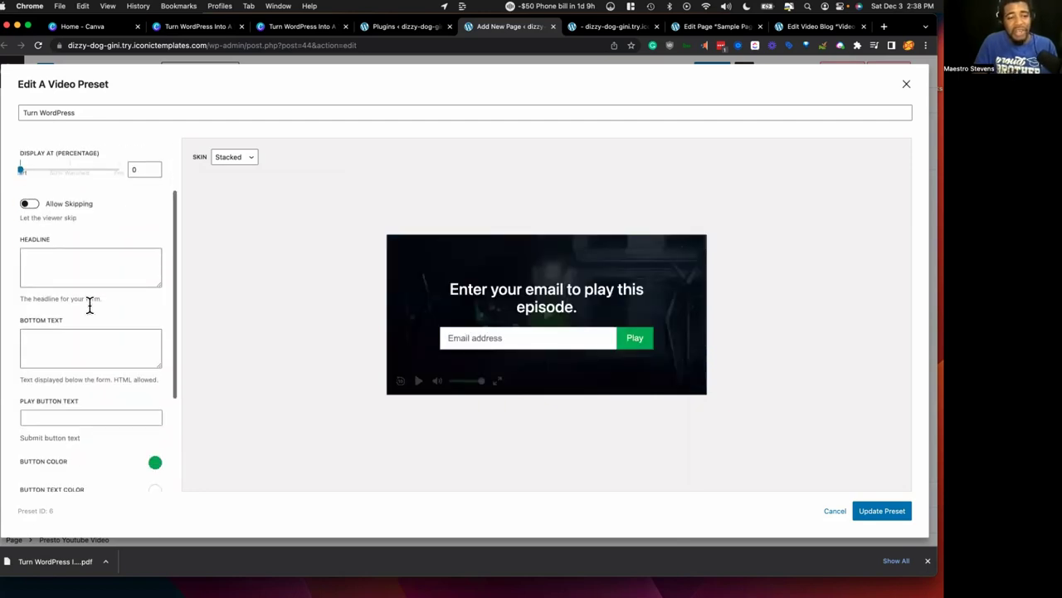
{"action": "scroll", "coordinate": [91, 312], "scroll_direction": "up", "scroll_amount": 3}
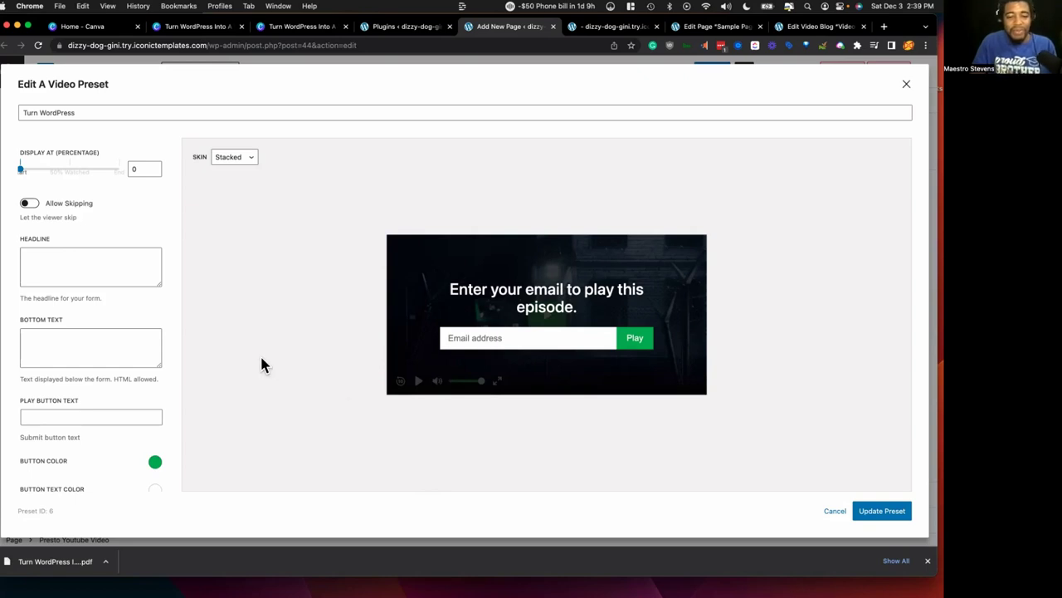
{"action": "scroll", "coordinate": [97, 224], "scroll_direction": "up", "scroll_amount": 3}
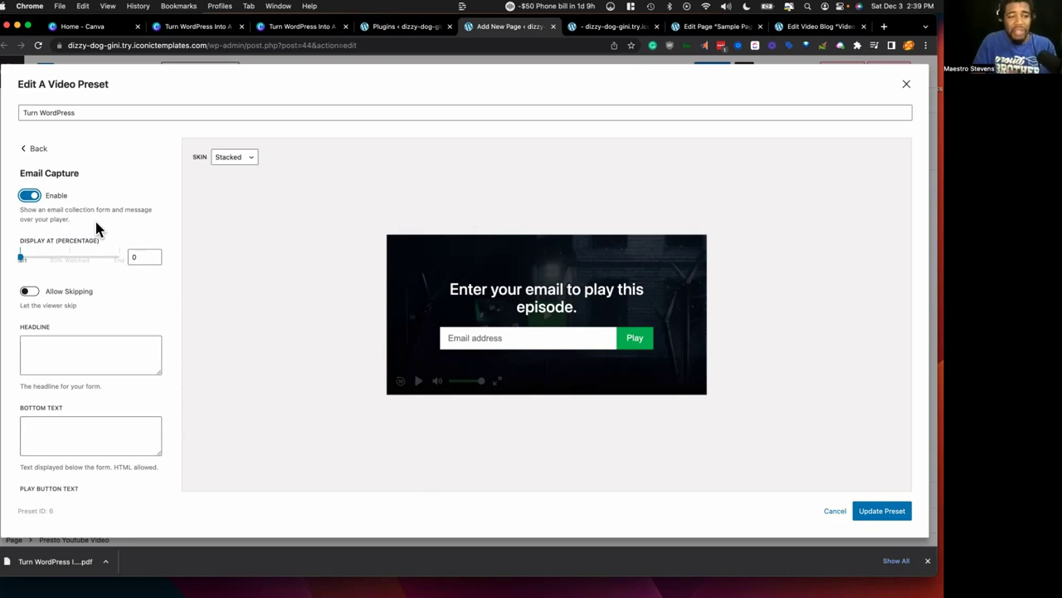
{"action": "left_click", "coordinate": [31, 148]}
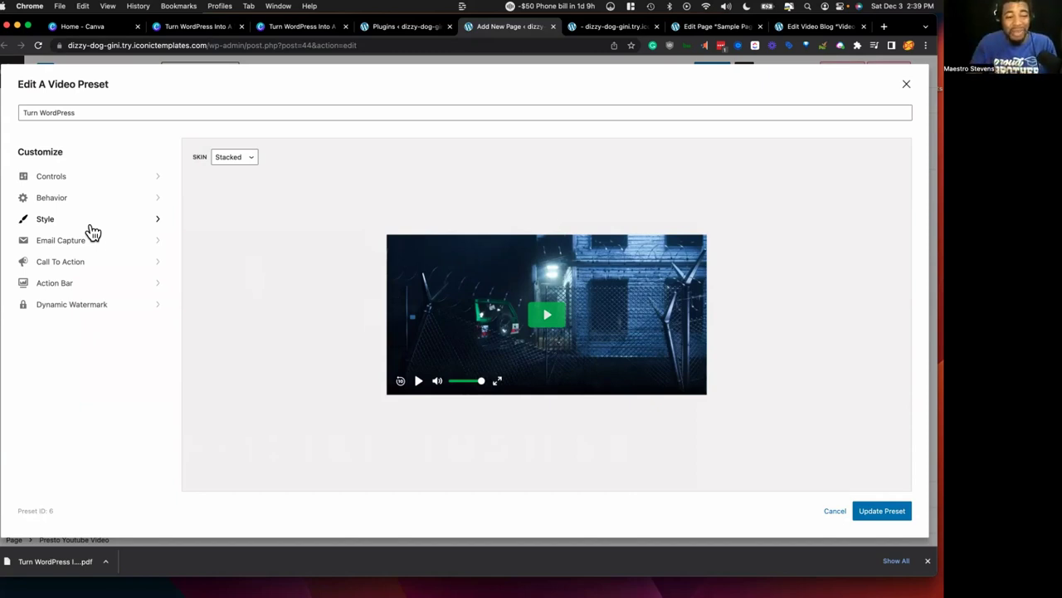
Step: Enable the preset's Call To Action and give it the headline "Get the Product Now!"
{"action": "left_click", "coordinate": [87, 261]}
{"action": "left_click", "coordinate": [30, 196]}
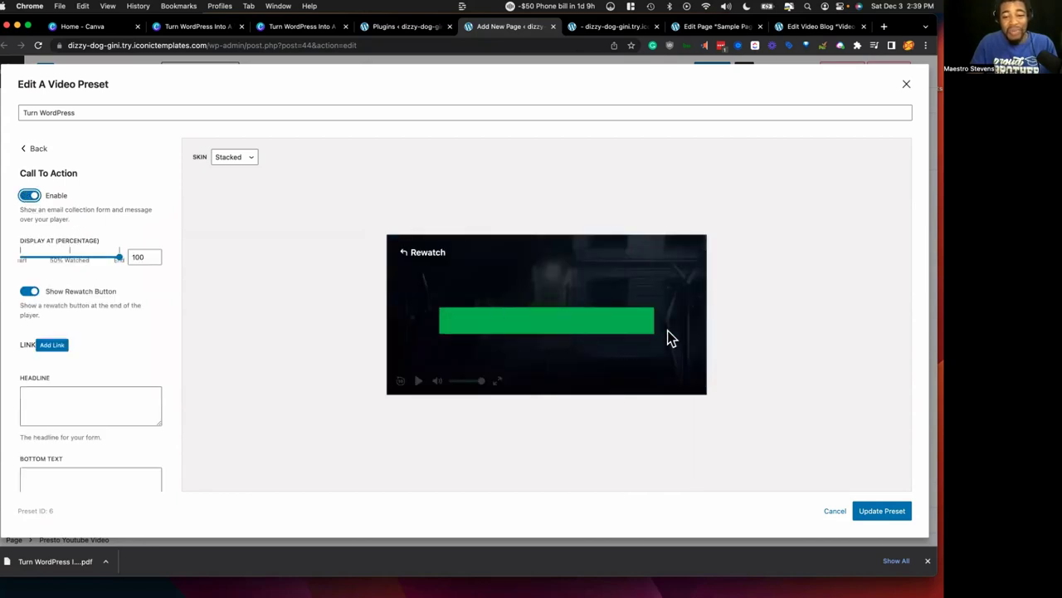
{"action": "left_click", "coordinate": [58, 398]}
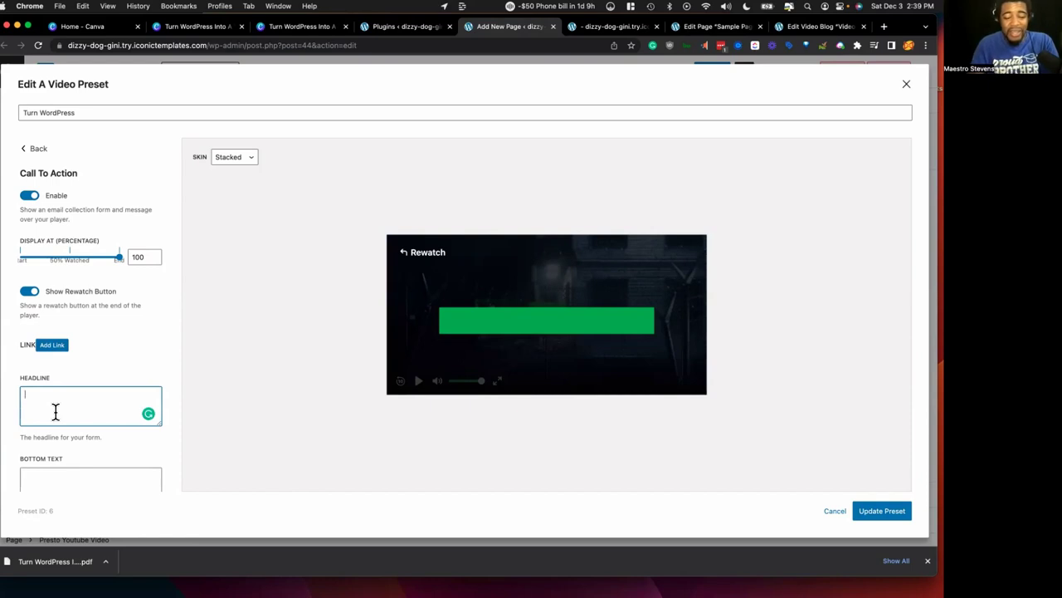
{"action": "type", "text": "Get the Product Now"}
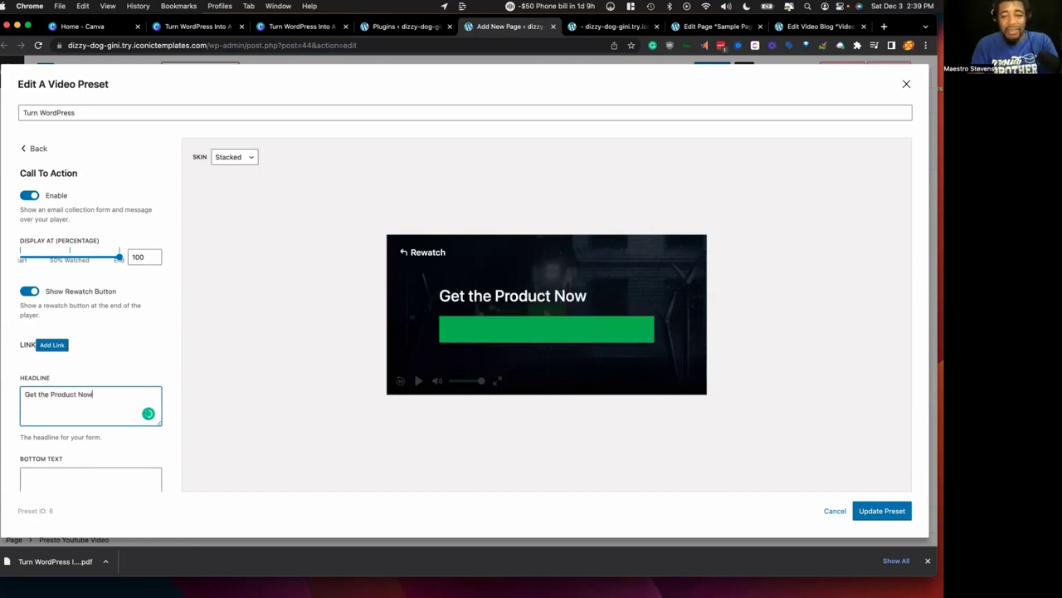
{"action": "type", "text": "!"}
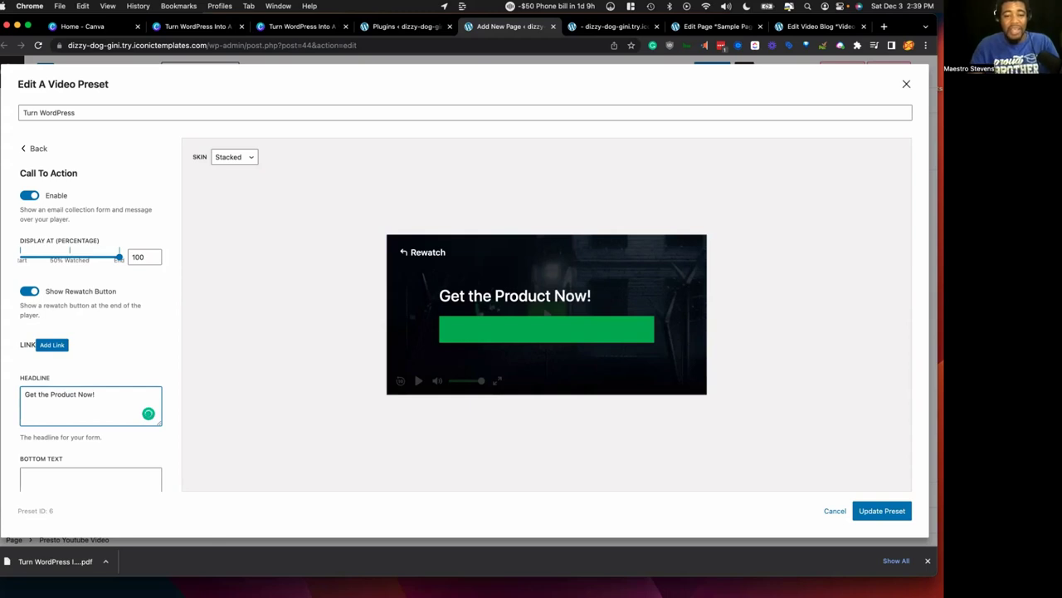
Step: Set the call to action's bottom text to "Buy Now" and its button text to "Get Me Now"
{"action": "scroll", "coordinate": [78, 470], "scroll_direction": "down", "scroll_amount": 1}
{"action": "left_click", "coordinate": [79, 438]}
{"action": "type", "text": "Buy Now"}
{"action": "scroll", "coordinate": [53, 388], "scroll_direction": "down", "scroll_amount": 3}
{"action": "left_click", "coordinate": [52, 371]}
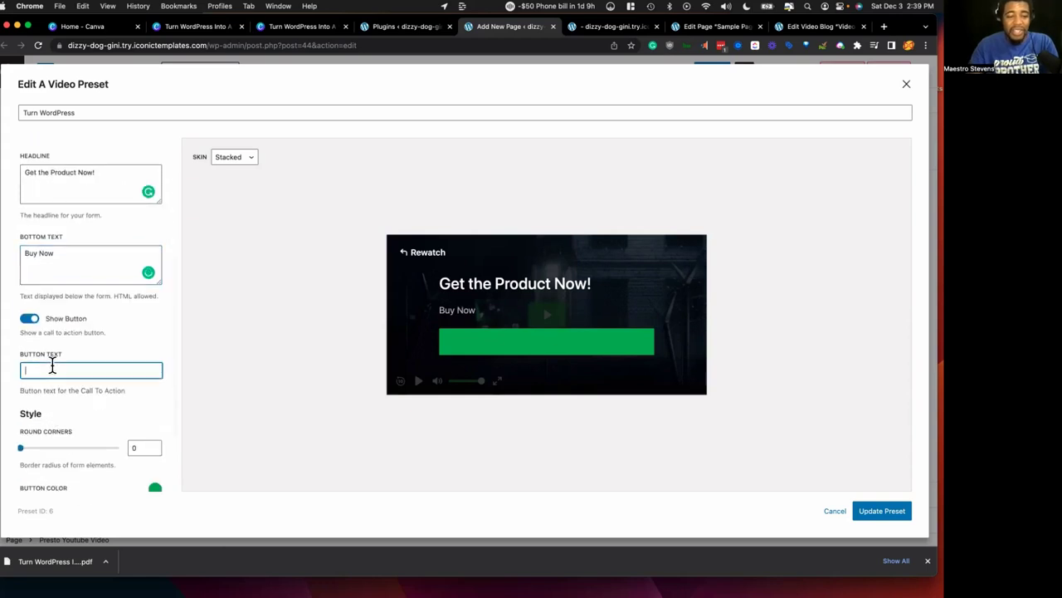
{"action": "type", "text": "Get Me Now"}
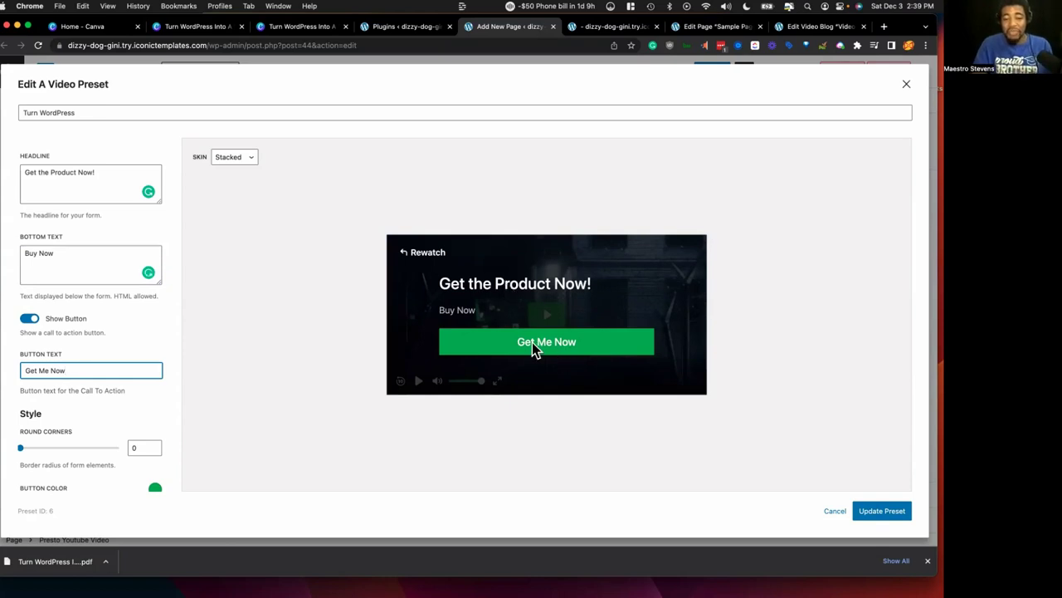
Step: Review the call to action's style options and where its link is entered
{"action": "scroll", "coordinate": [94, 397], "scroll_direction": "down", "scroll_amount": 5}
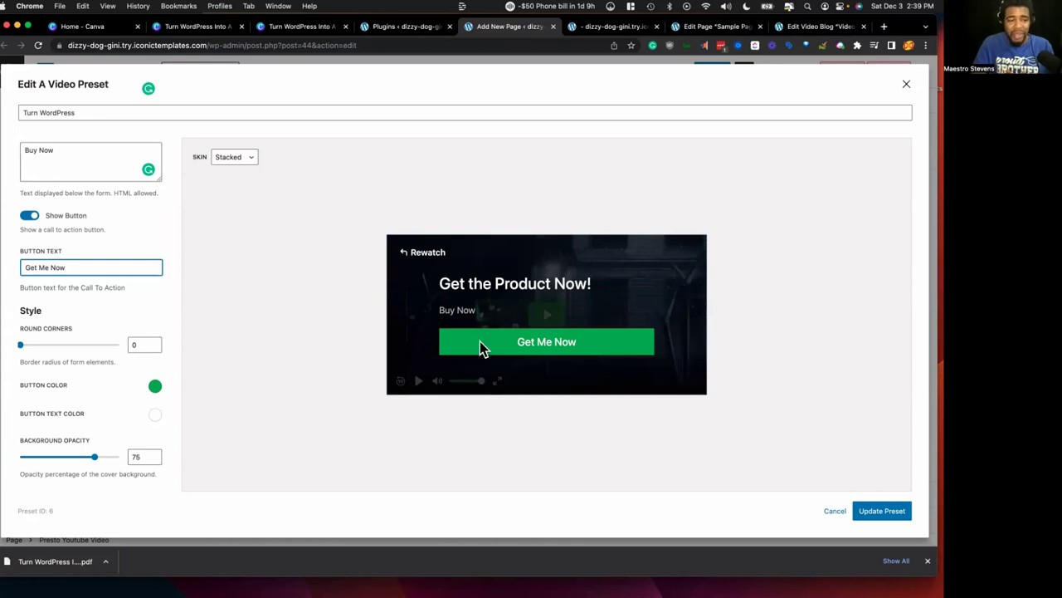
{"action": "scroll", "coordinate": [99, 310], "scroll_direction": "up", "scroll_amount": 4}
{"action": "scroll", "coordinate": [98, 314], "scroll_direction": "up", "scroll_amount": 3}
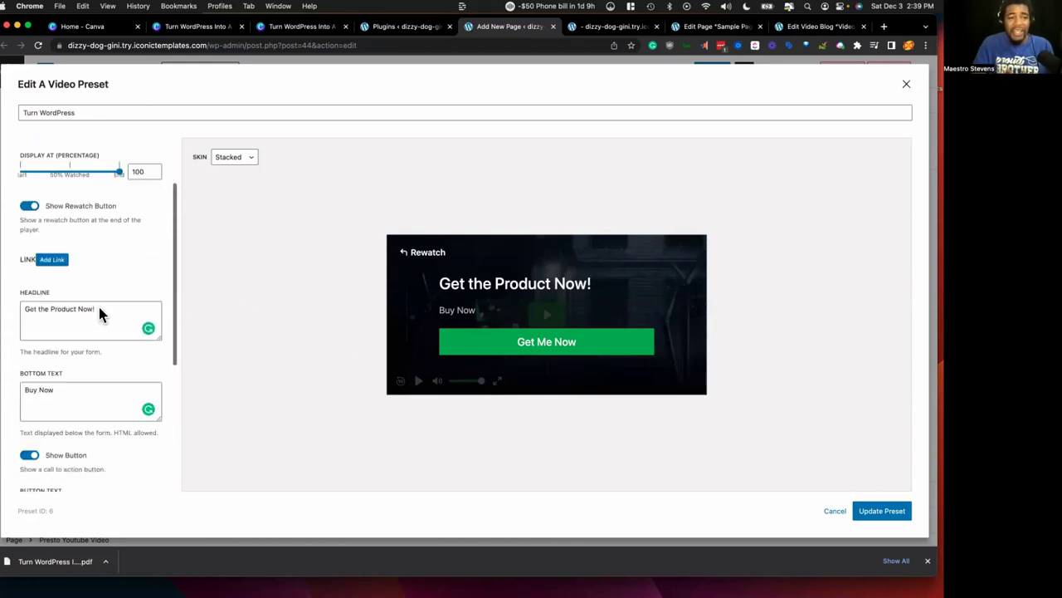
{"action": "left_click", "coordinate": [58, 313]}
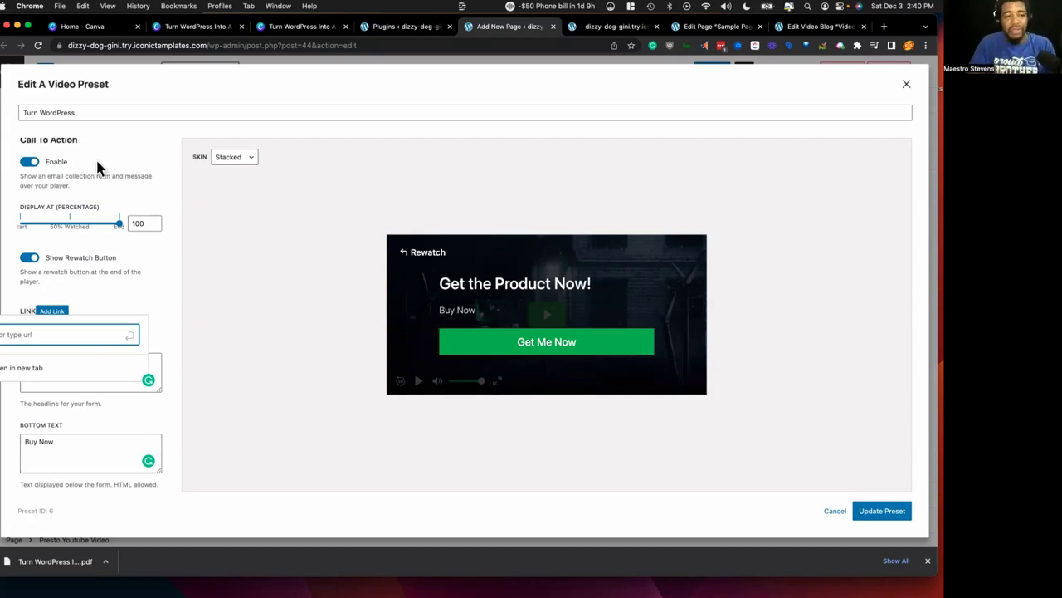
{"action": "scroll", "coordinate": [64, 202], "scroll_direction": "up", "scroll_amount": 1}
{"action": "left_click", "coordinate": [34, 156]}
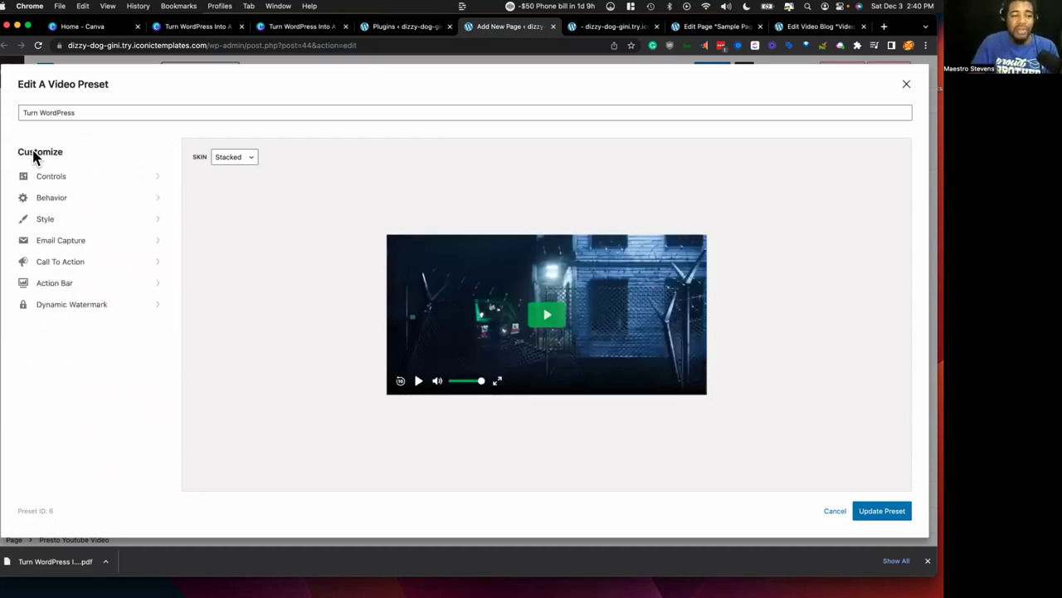
Step: Enable the preset's Action Bar and set its button type to Custom
{"action": "left_click", "coordinate": [75, 284]}
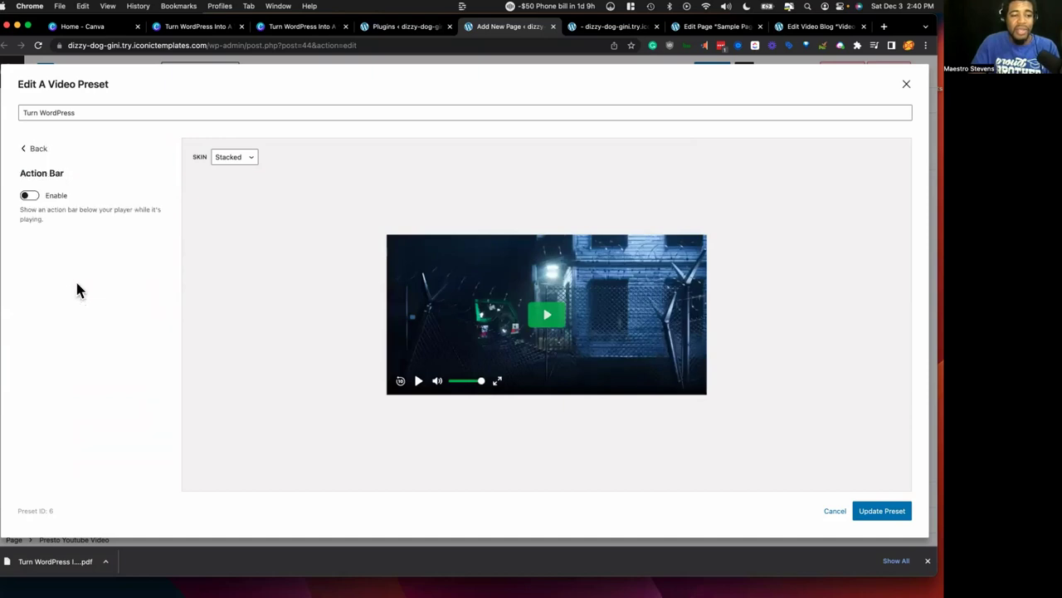
{"action": "left_click", "coordinate": [28, 196]}
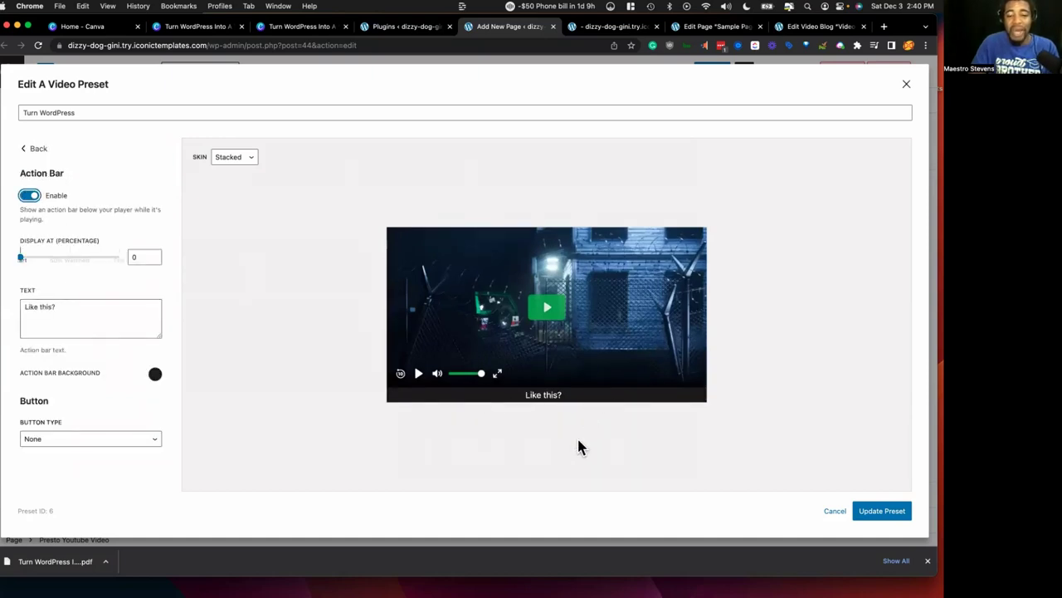
{"action": "left_click", "coordinate": [124, 439]}
{"action": "left_click", "coordinate": [106, 415]}
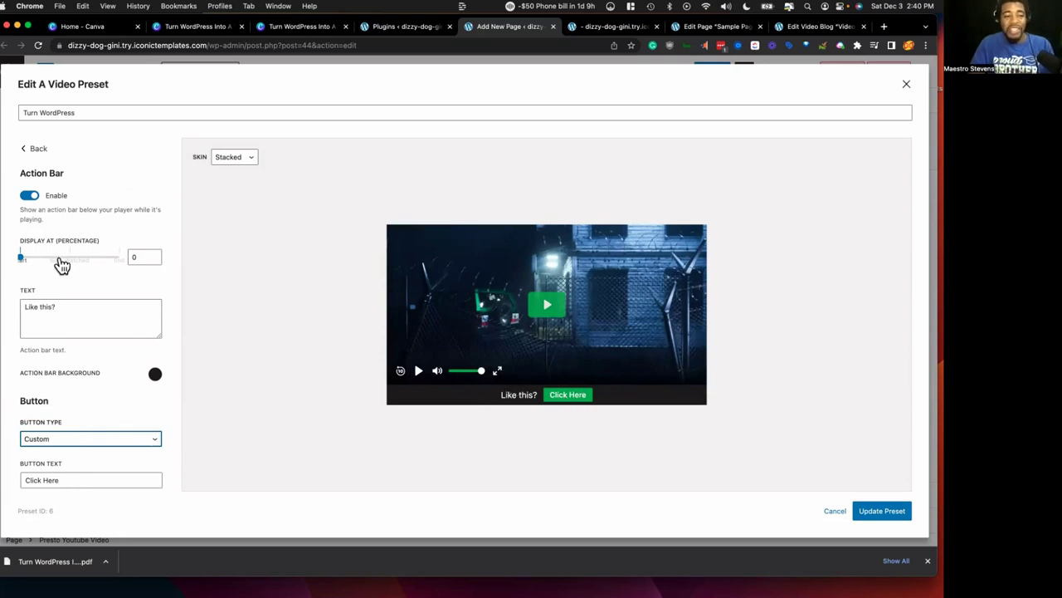
Step: Set the action bar to display at 51 percent of the video and review its text and button options
{"action": "left_click_drag", "start_coordinate": [22, 258], "coordinate": [71, 264]}
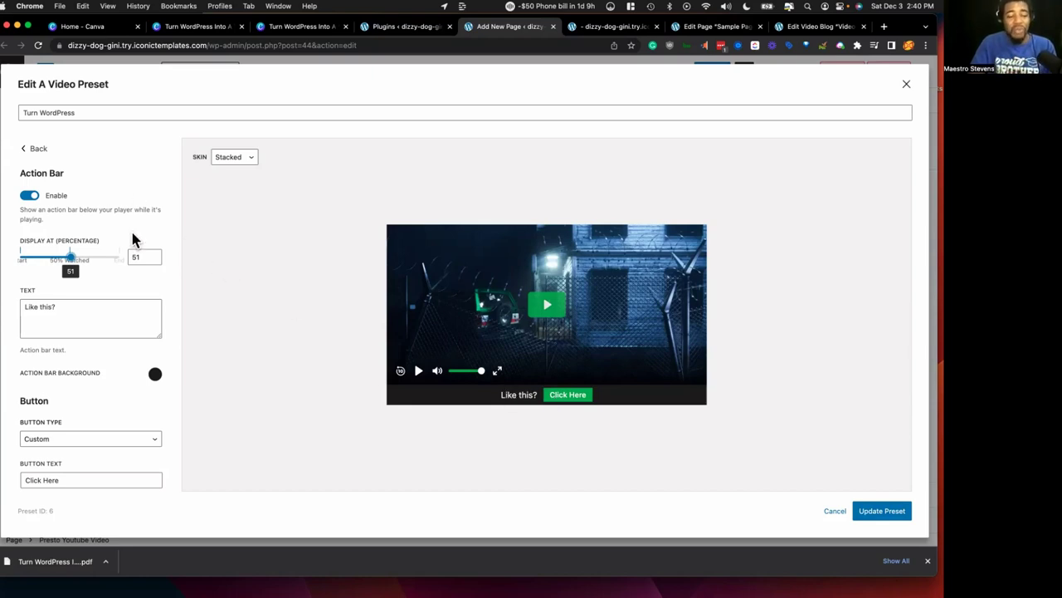
{"action": "scroll", "coordinate": [147, 262], "scroll_direction": "down", "scroll_amount": 2}
{"action": "scroll", "coordinate": [146, 262], "scroll_direction": "down", "scroll_amount": 2}
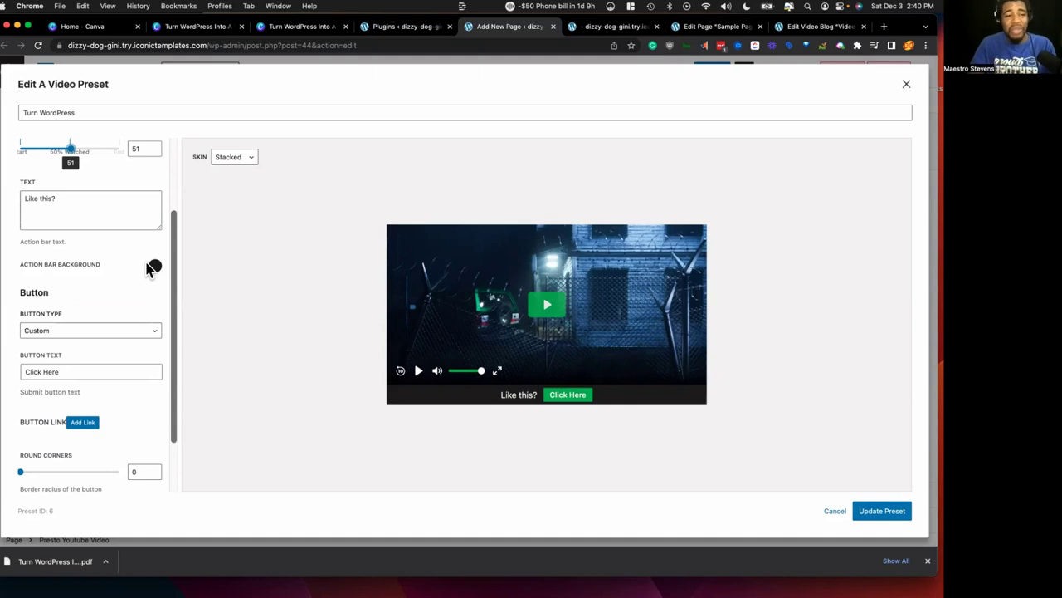
{"action": "scroll", "coordinate": [146, 266], "scroll_direction": "up", "scroll_amount": 4}
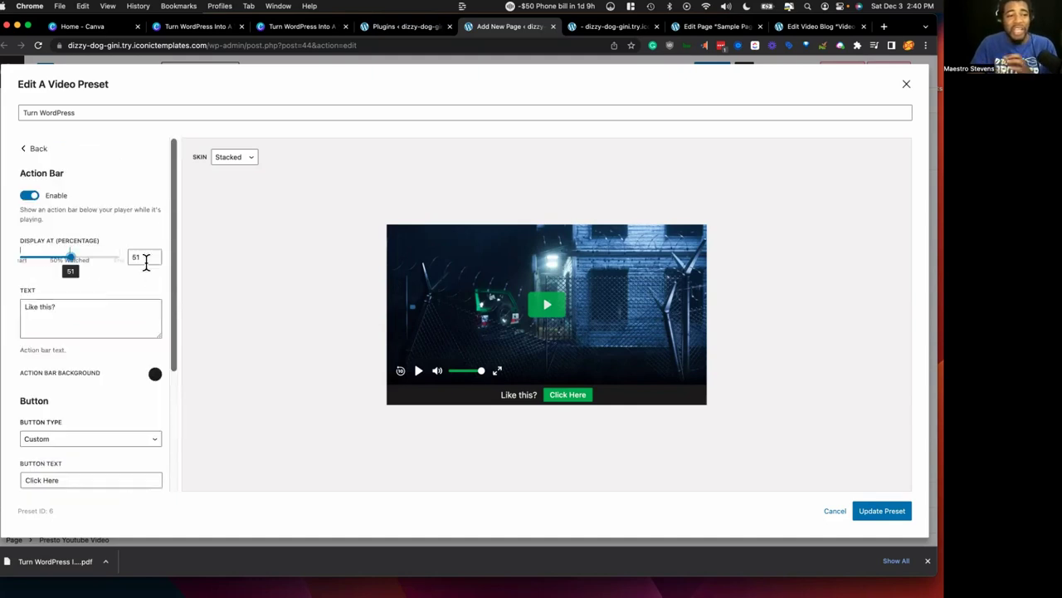
Step: Enable the preset's Dynamic Watermark and update the Turn WordPress preset
{"action": "left_click", "coordinate": [34, 148]}
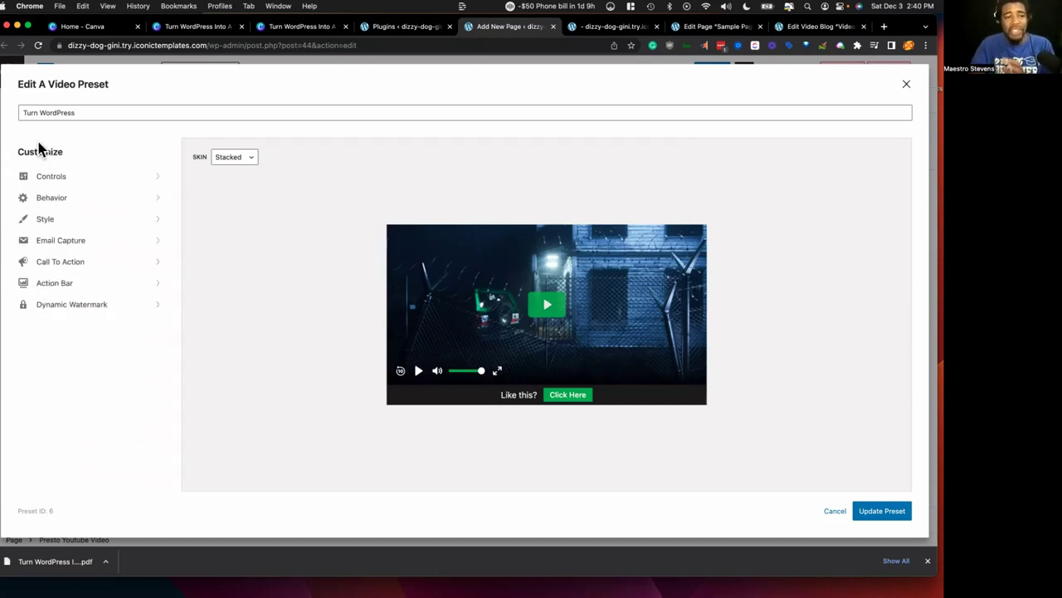
{"action": "left_click", "coordinate": [98, 305]}
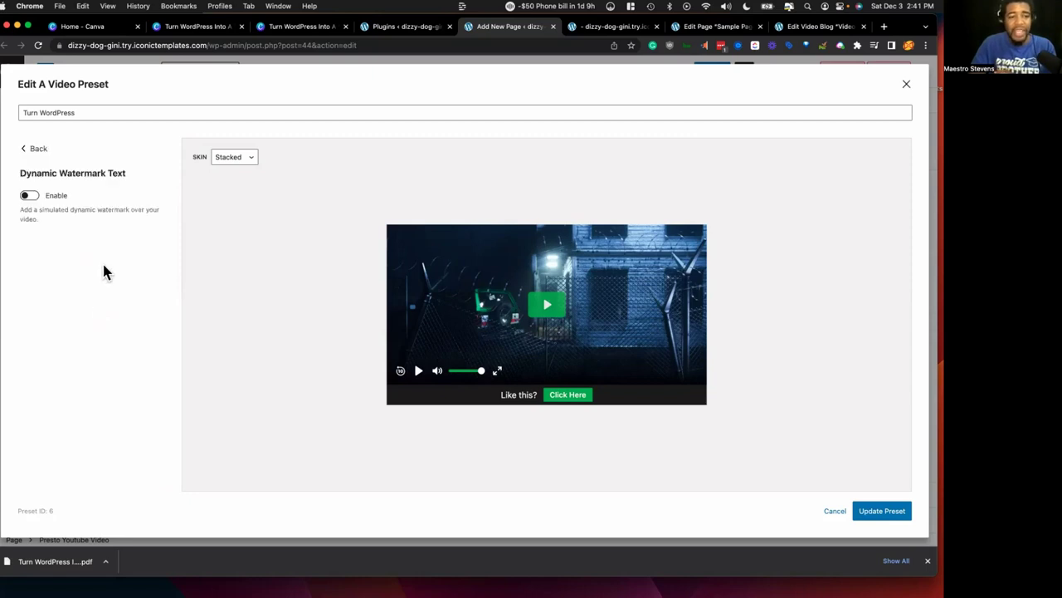
{"action": "left_click", "coordinate": [30, 197]}
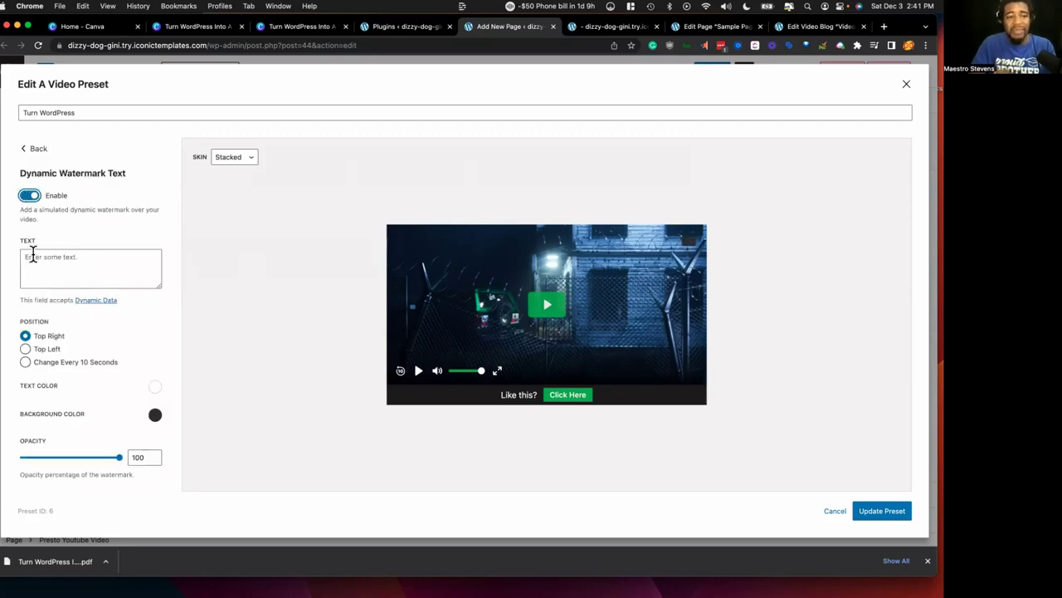
{"action": "left_click", "coordinate": [33, 148]}
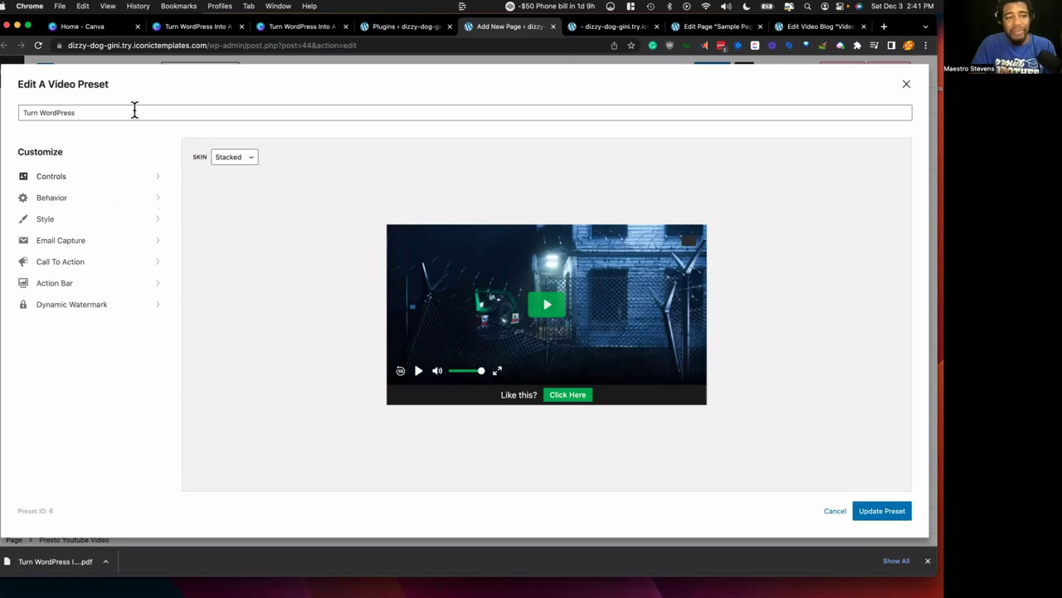
{"action": "left_click", "coordinate": [880, 513]}
Step: Switch to the Canva presentation and go through its Marketing Features and Experience Benefits slides
{"action": "left_click", "coordinate": [385, 27]}
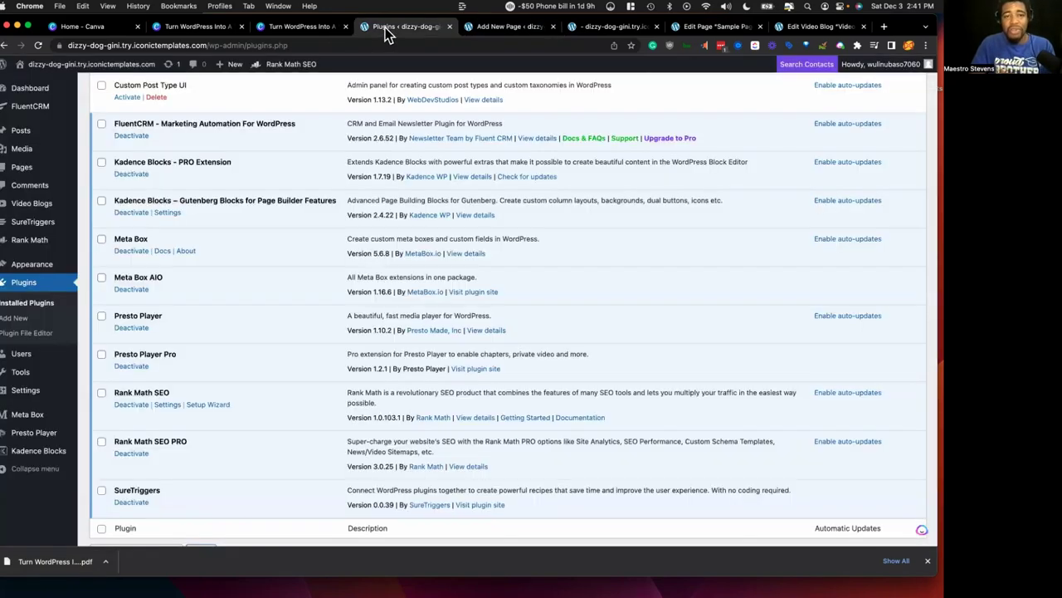
{"action": "left_click", "coordinate": [320, 27]}
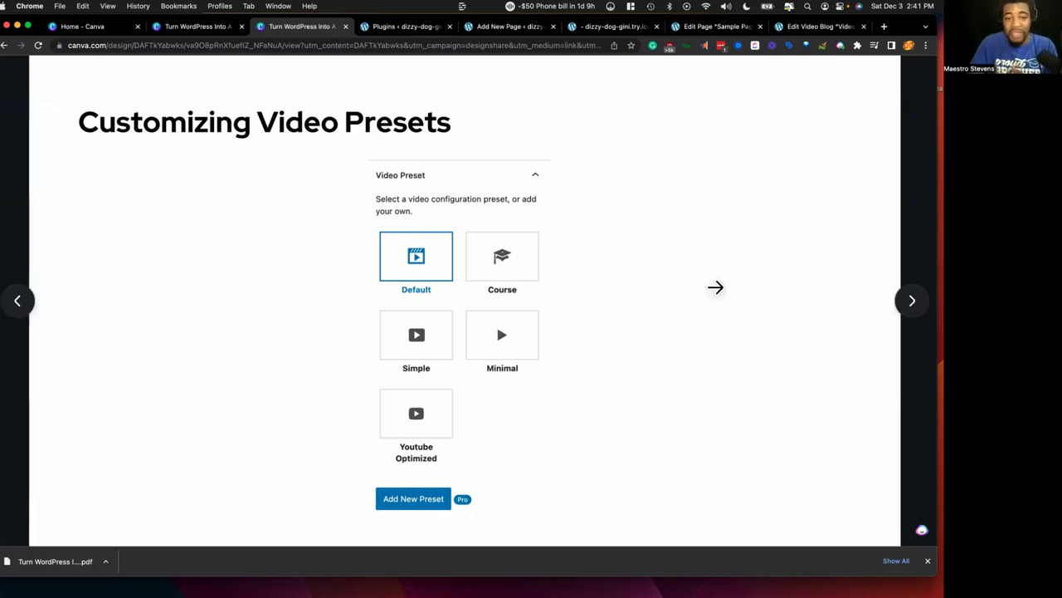
{"action": "left_click", "coordinate": [716, 288]}
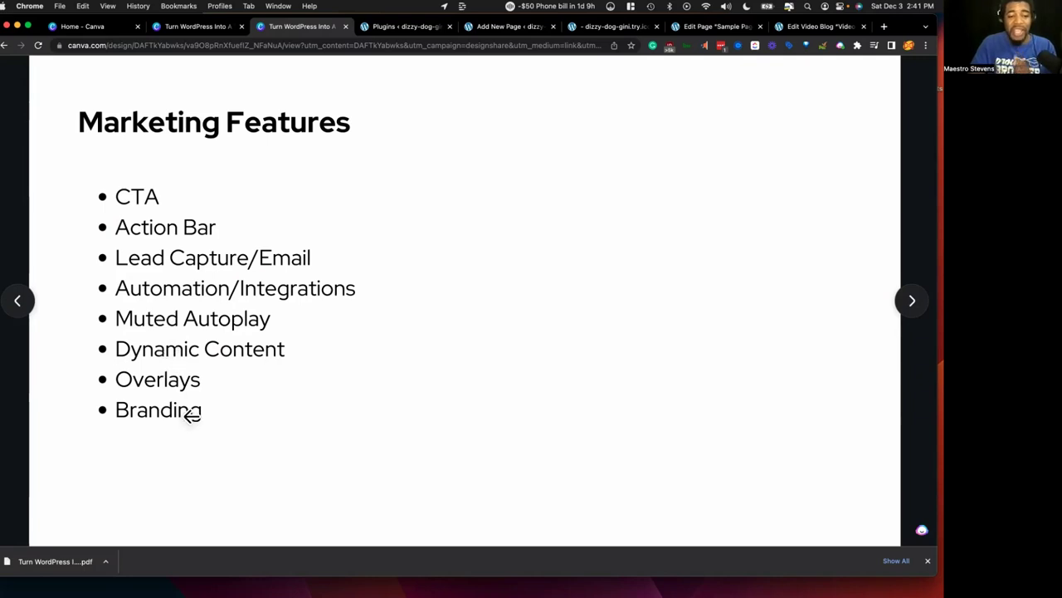
{"action": "left_click", "coordinate": [919, 304]}
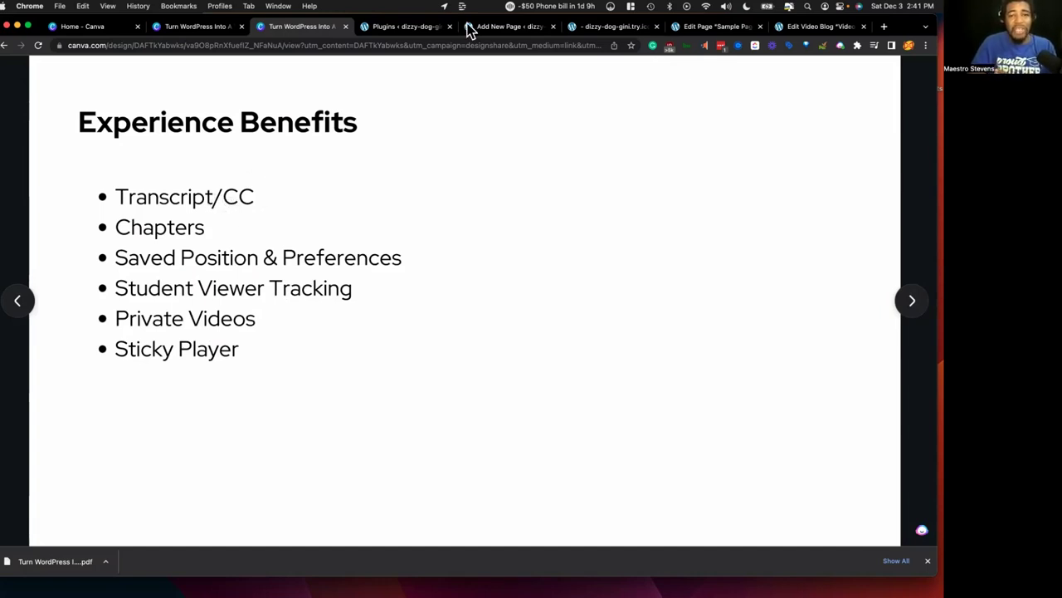
Step: Review the YouTube video block's chapter, overlay and playback settings in the WordPress page editor and return to the Canva slides
{"action": "left_click", "coordinate": [415, 26]}
{"action": "left_click", "coordinate": [505, 28]}
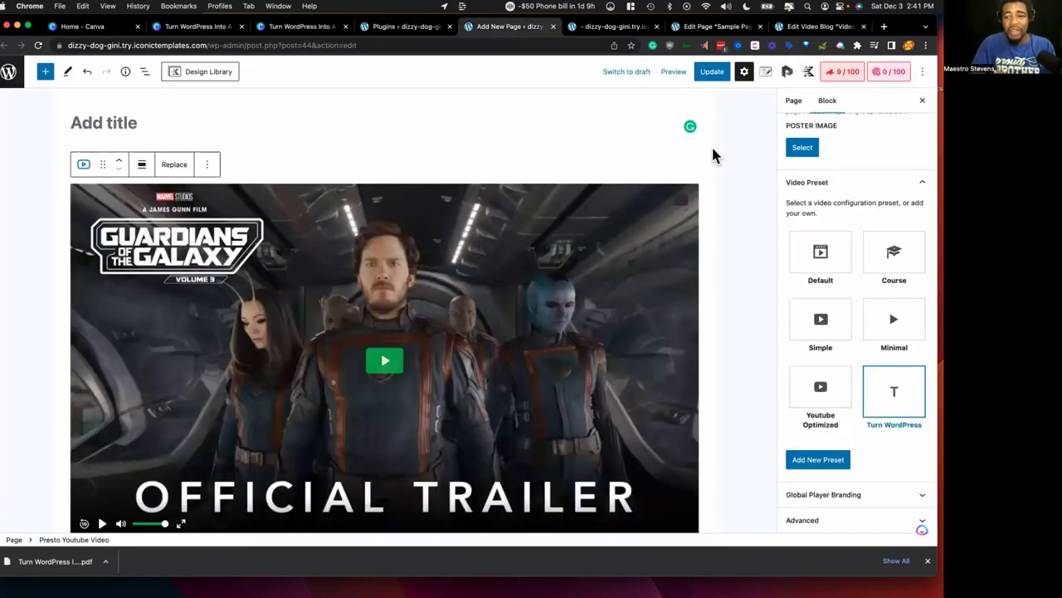
{"action": "scroll", "coordinate": [850, 225], "scroll_direction": "up", "scroll_amount": 5}
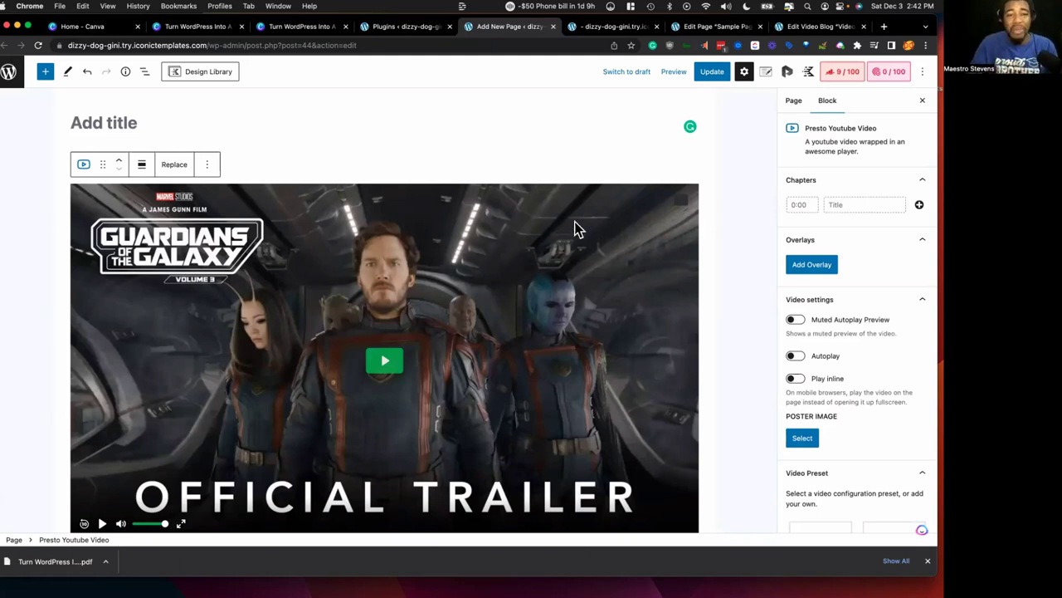
{"action": "left_click", "coordinate": [303, 26]}
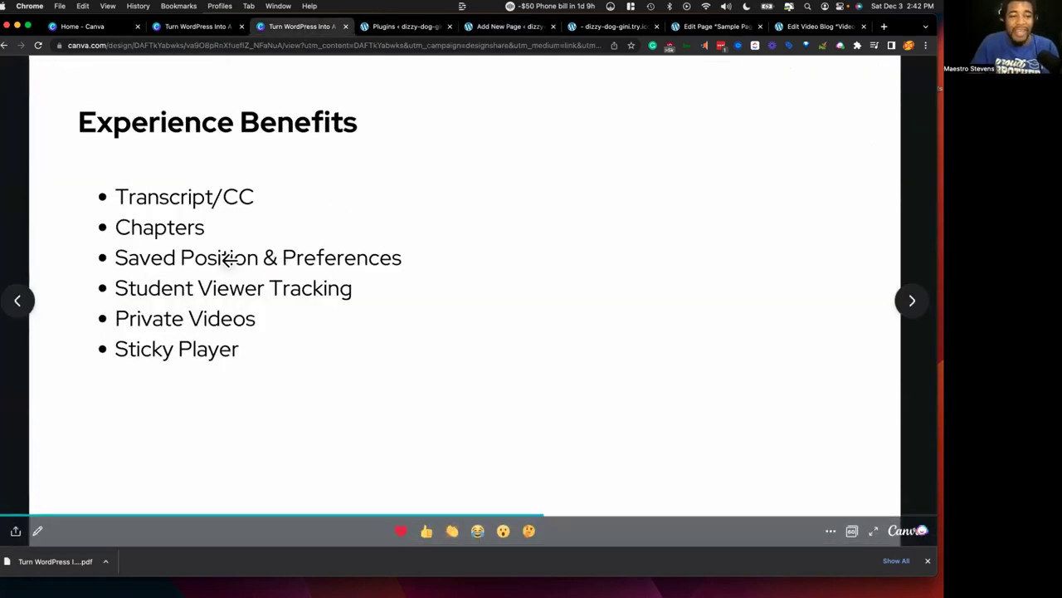
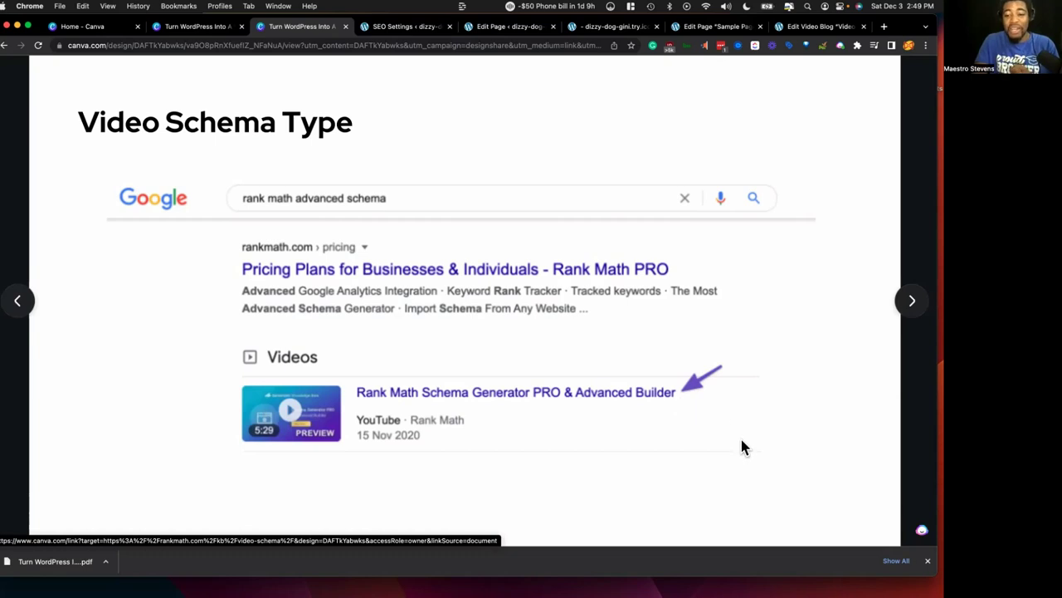
Step: Open Rank Math's Video Schema Type article from its slide and read how to add video schema markup to a page
{"action": "left_click", "coordinate": [913, 303]}
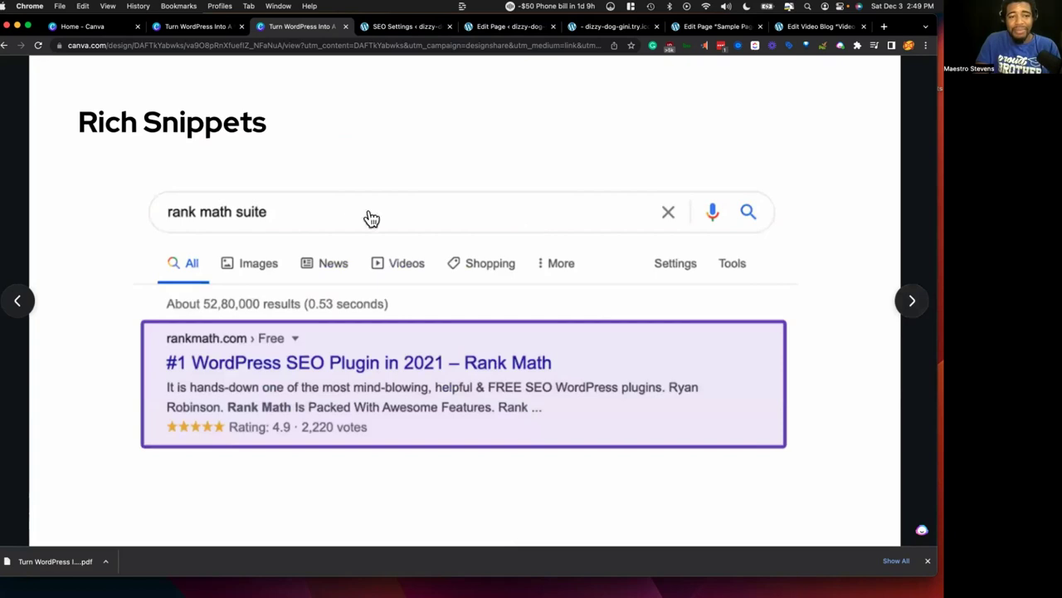
{"action": "left_click", "coordinate": [18, 302]}
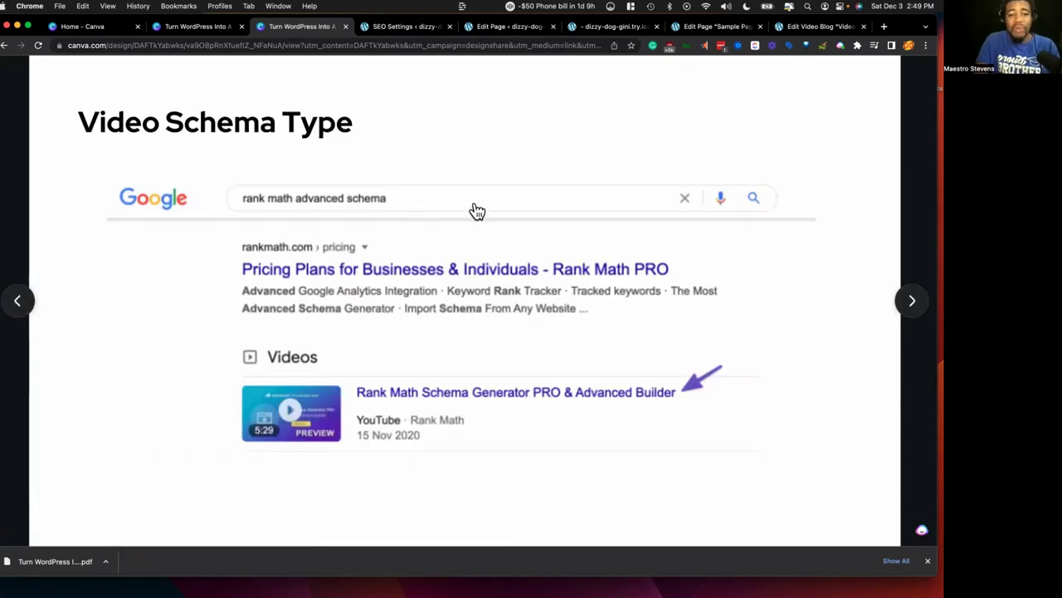
{"action": "left_click", "coordinate": [519, 274]}
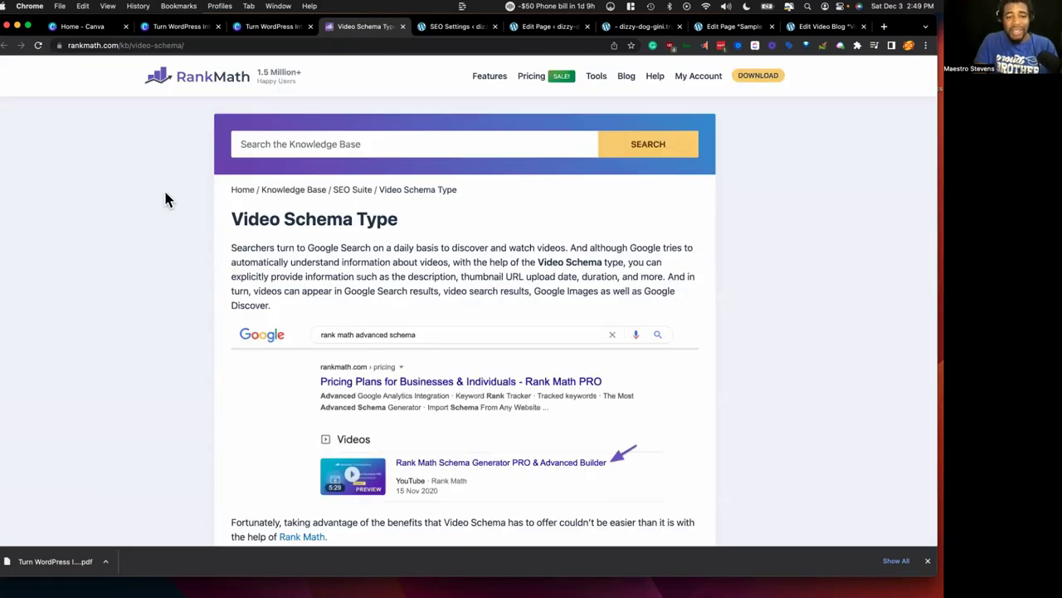
{"action": "scroll", "coordinate": [165, 197], "scroll_direction": "down", "scroll_amount": 3}
{"action": "scroll", "coordinate": [165, 200], "scroll_direction": "down", "scroll_amount": 5}
{"action": "scroll", "coordinate": [165, 199], "scroll_direction": "down", "scroll_amount": 4}
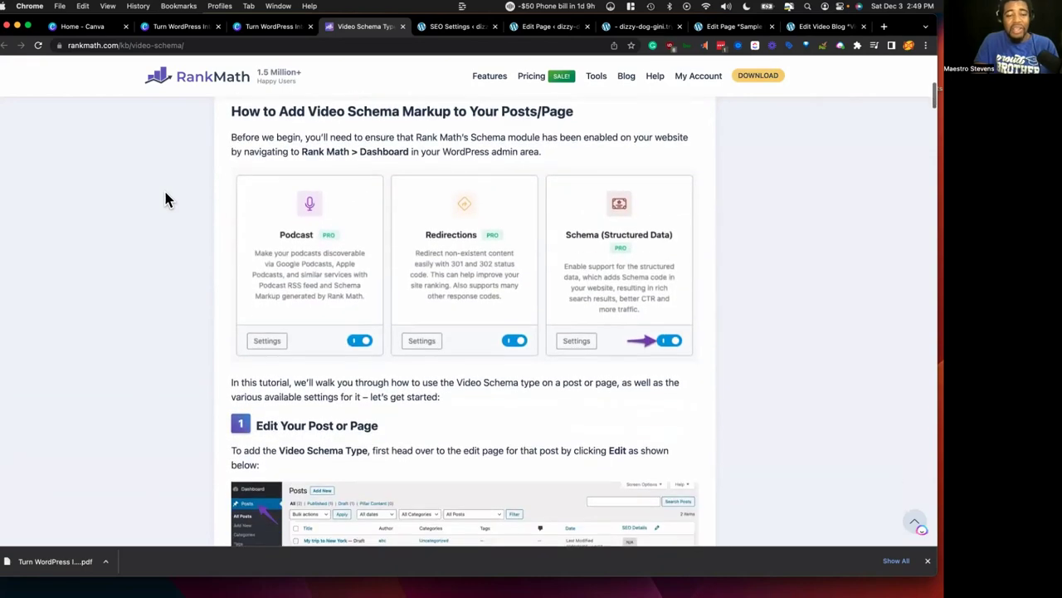
{"action": "scroll", "coordinate": [165, 200], "scroll_direction": "down", "scroll_amount": 1}
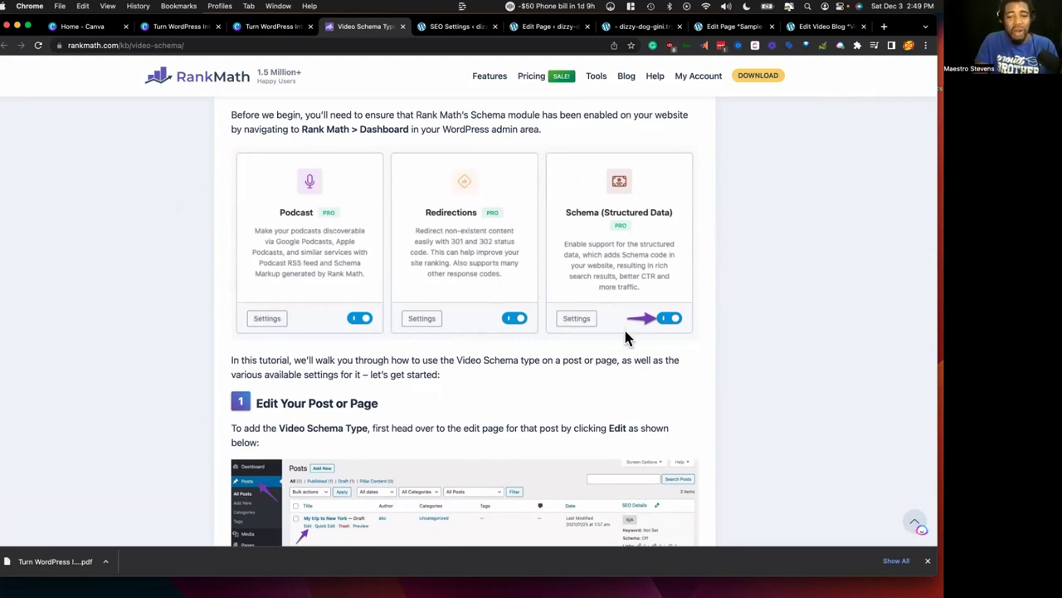
{"action": "scroll", "coordinate": [624, 336], "scroll_direction": "down", "scroll_amount": 1}
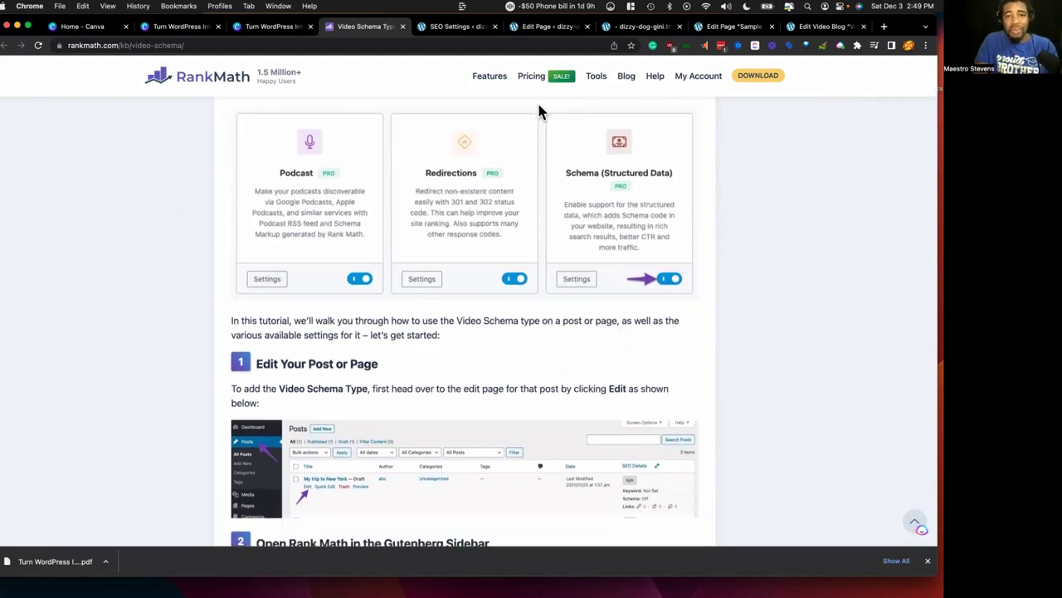
Step: Open the Rank Math dashboard in WordPress and check whether the Schema (Structured Data) module is enabled
{"action": "left_click", "coordinate": [268, 28]}
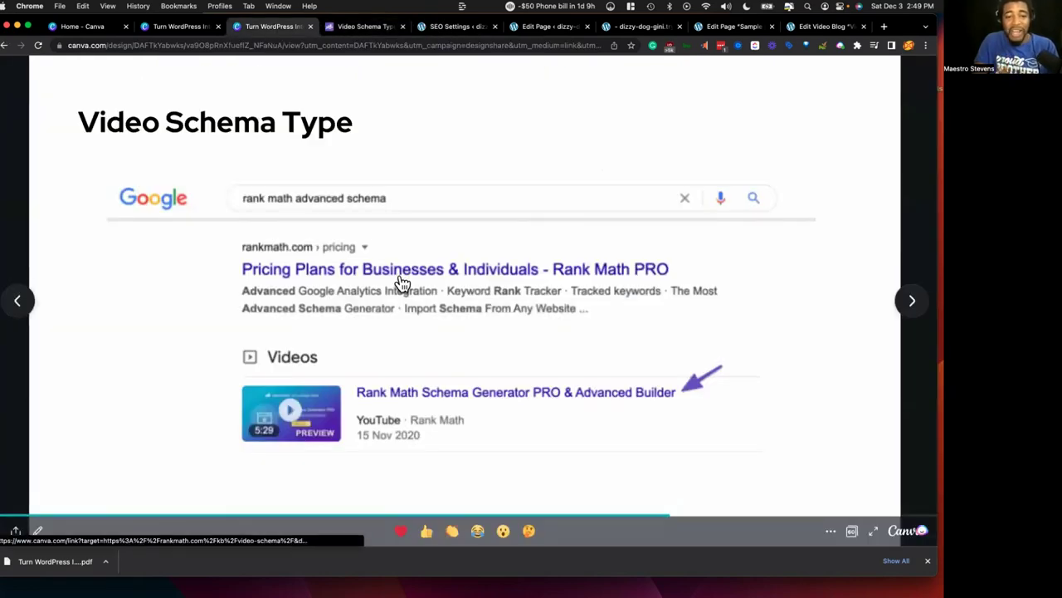
{"action": "left_click", "coordinate": [453, 27]}
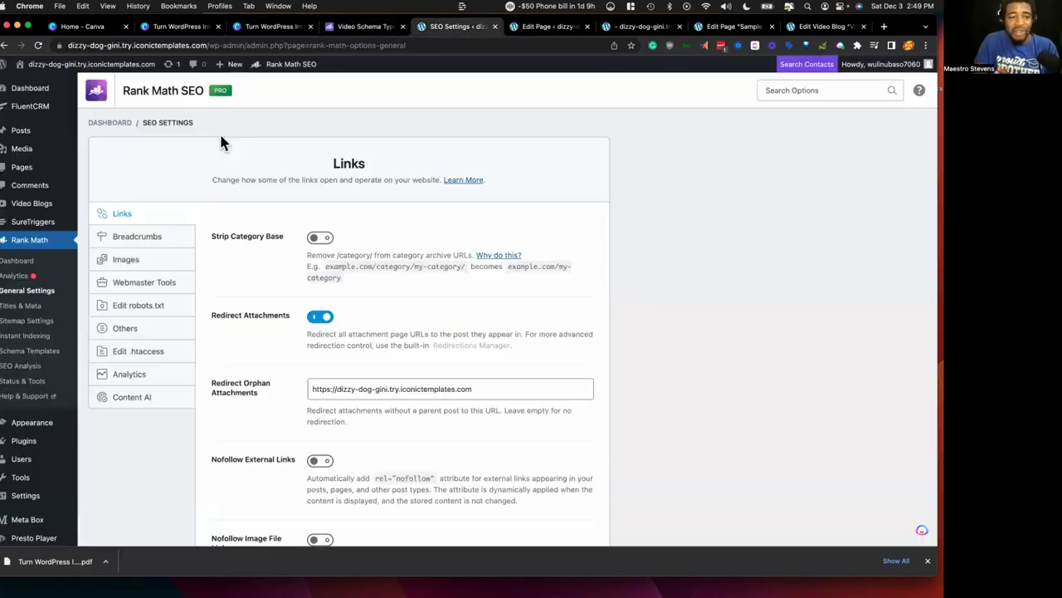
{"action": "left_click", "coordinate": [31, 264]}
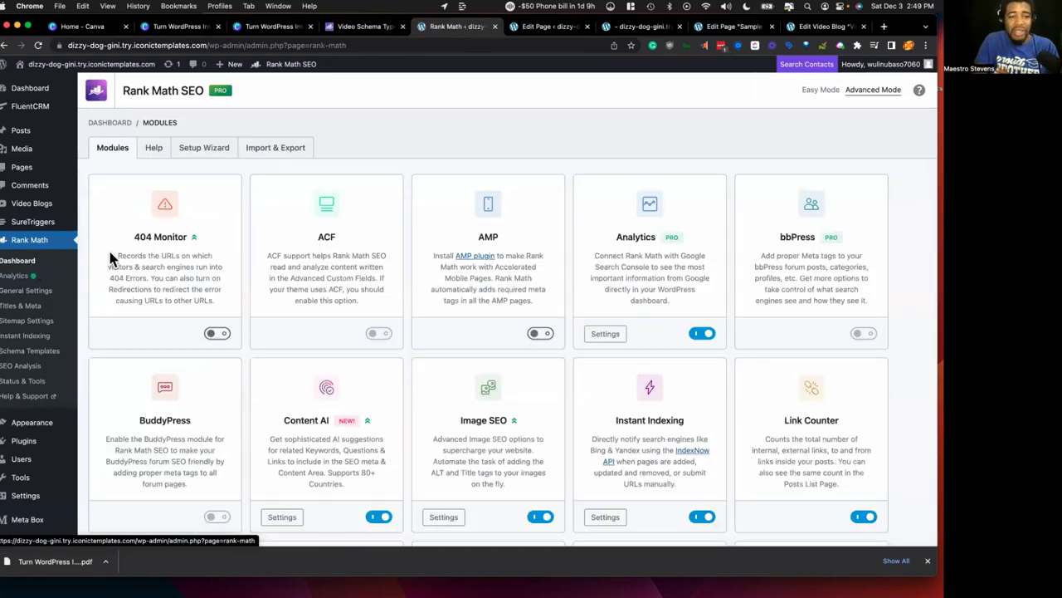
{"action": "scroll", "coordinate": [289, 259], "scroll_direction": "down", "scroll_amount": 5}
{"action": "scroll", "coordinate": [286, 255], "scroll_direction": "down", "scroll_amount": 3}
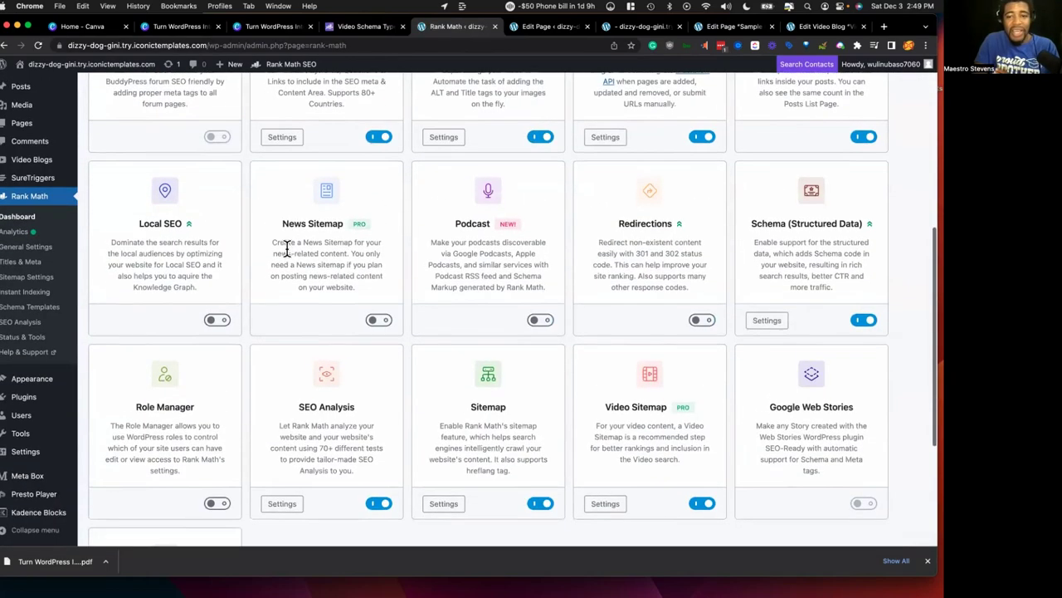
{"action": "left_click", "coordinate": [863, 230]}
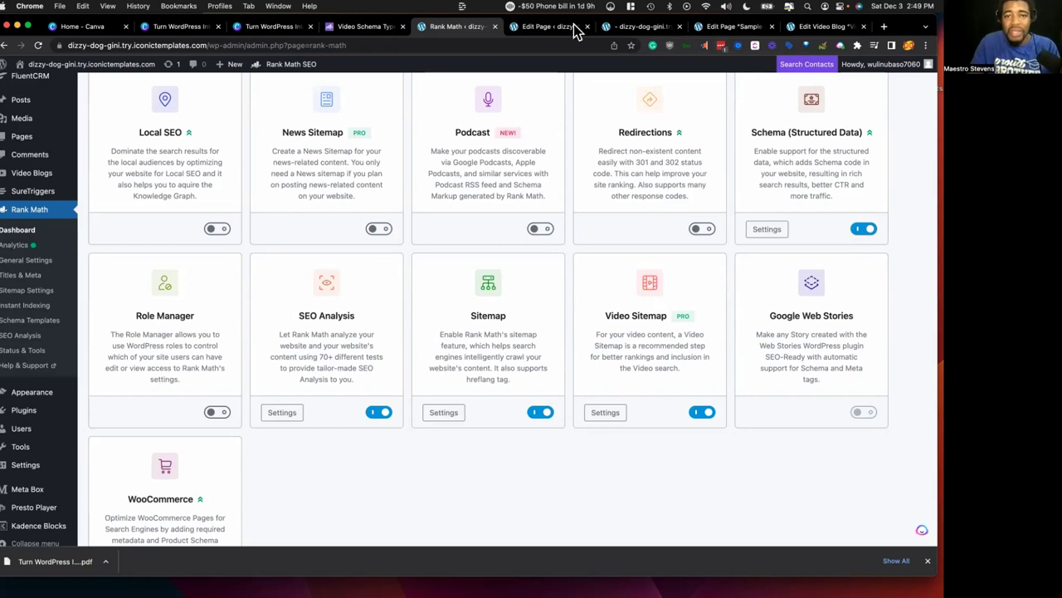
Step: Revisit the Video Schema Type article and slide, and advance the Canva presentation to the Rich Snippets slide
{"action": "left_click", "coordinate": [535, 26]}
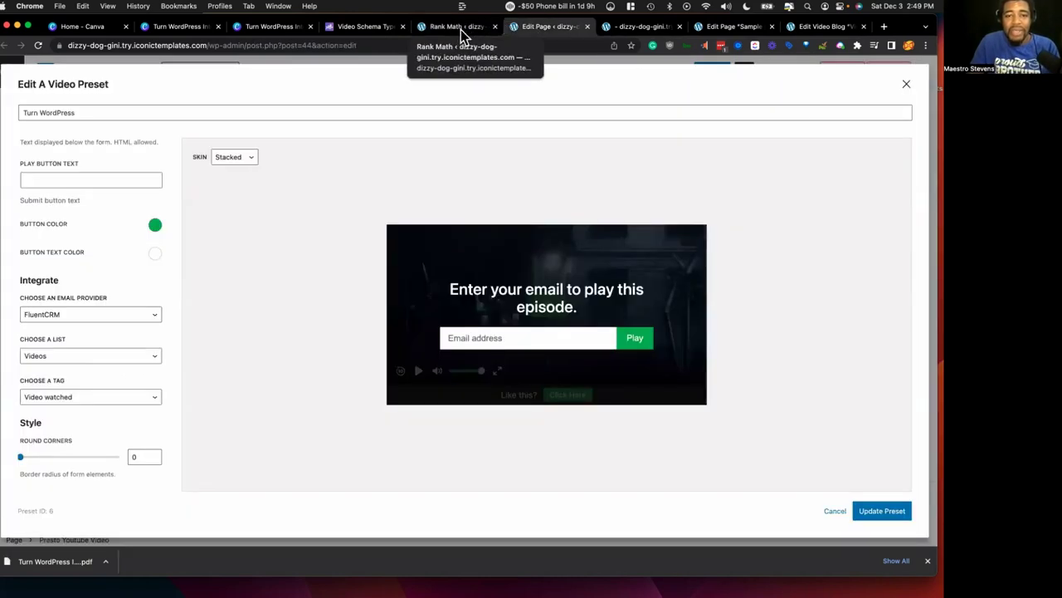
{"action": "left_click", "coordinate": [368, 30]}
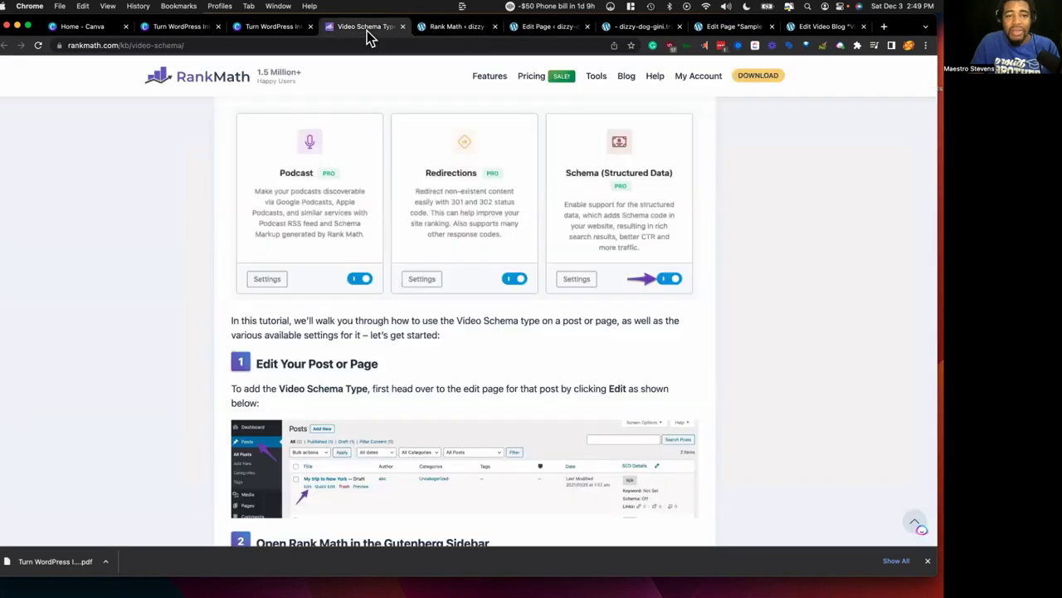
{"action": "left_click", "coordinate": [262, 27]}
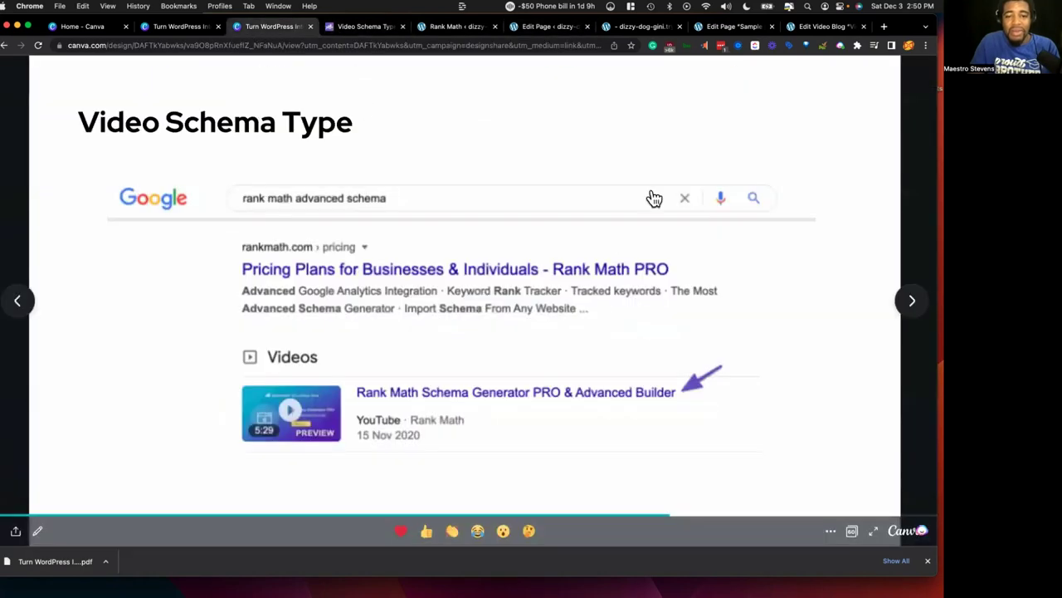
{"action": "left_click", "coordinate": [883, 241]}
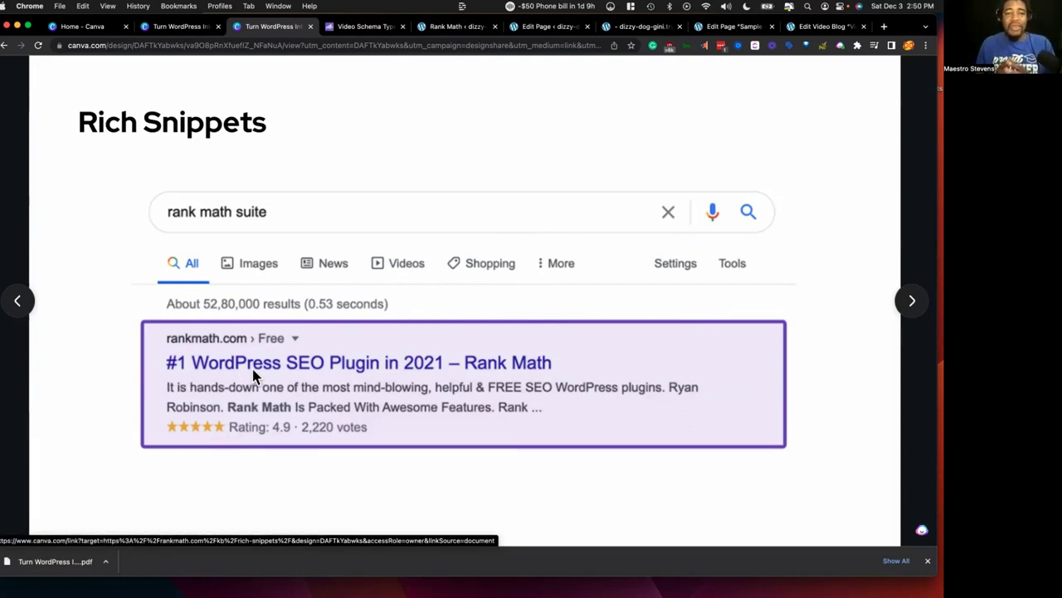
{"action": "left_click", "coordinate": [216, 355]}
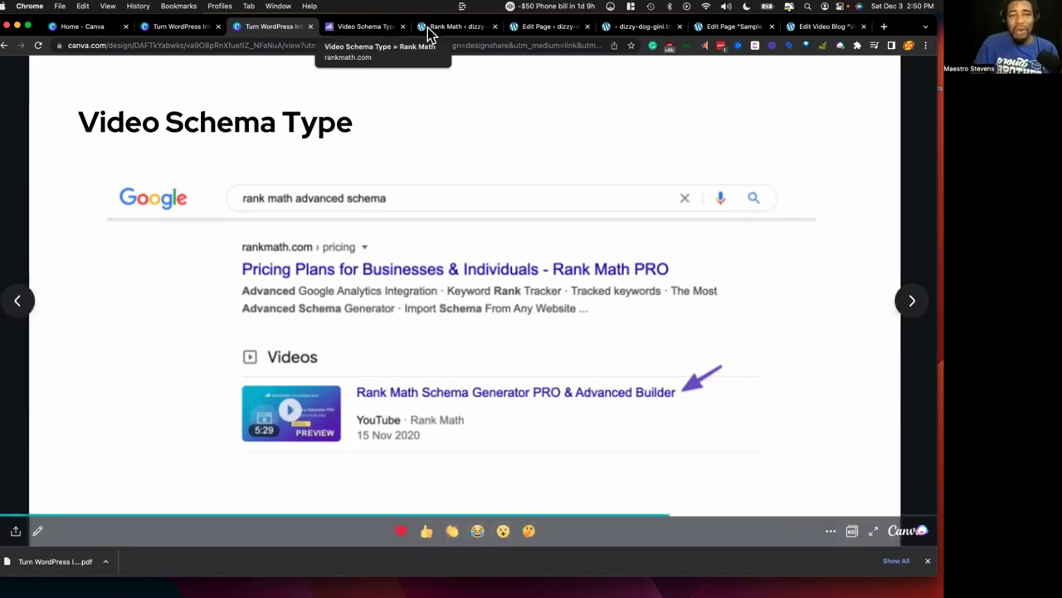
{"action": "left_click", "coordinate": [386, 25]}
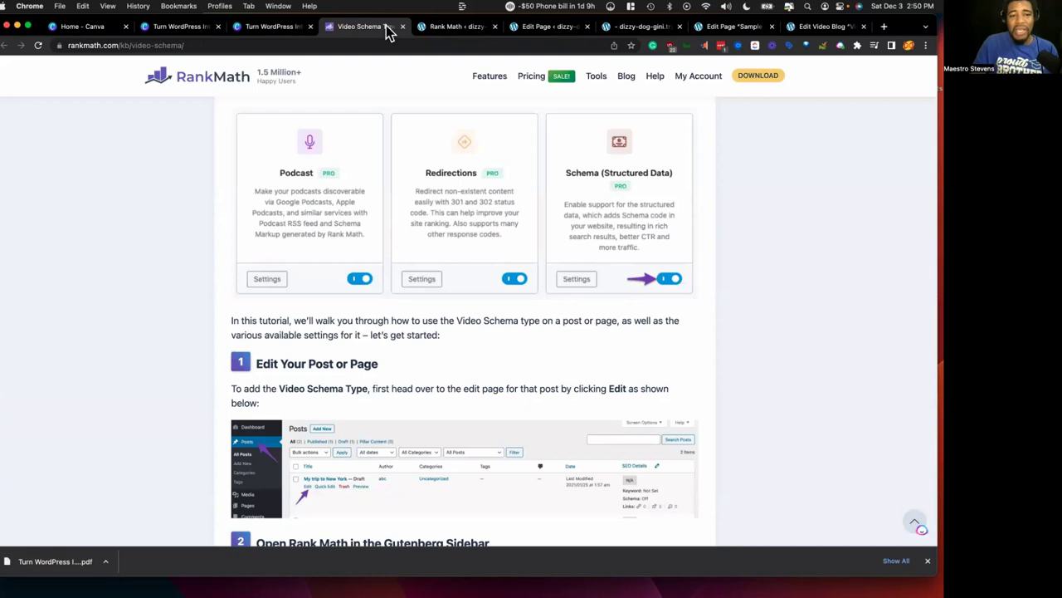
{"action": "left_click", "coordinate": [288, 29]}
{"action": "left_click", "coordinate": [868, 286]}
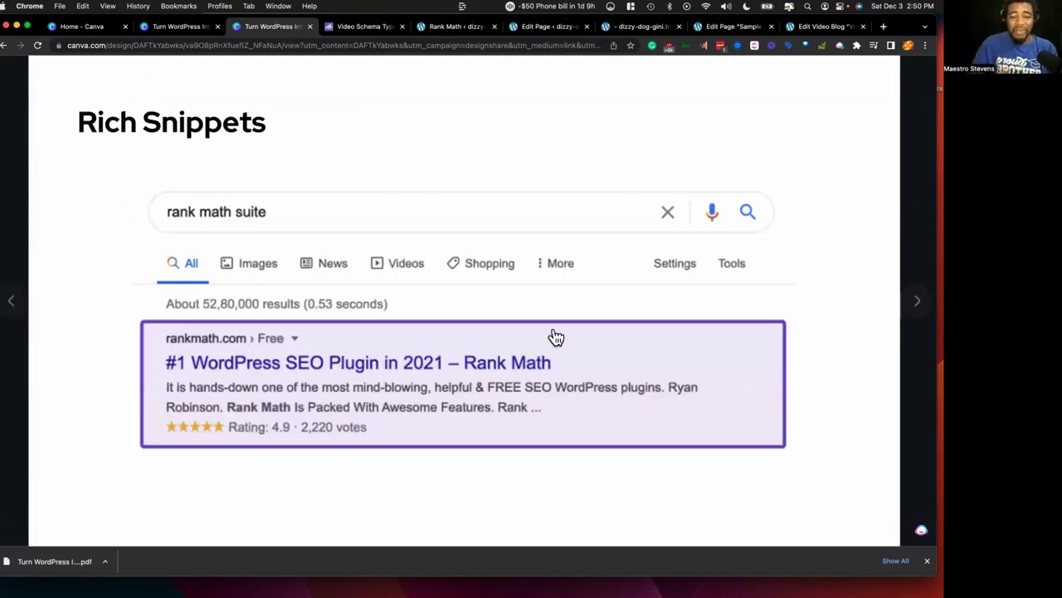
Step: Open Rank Math's schema markup article from the Rich Snippets slide and examine its introduction and table of contents
{"action": "left_click", "coordinate": [517, 362]}
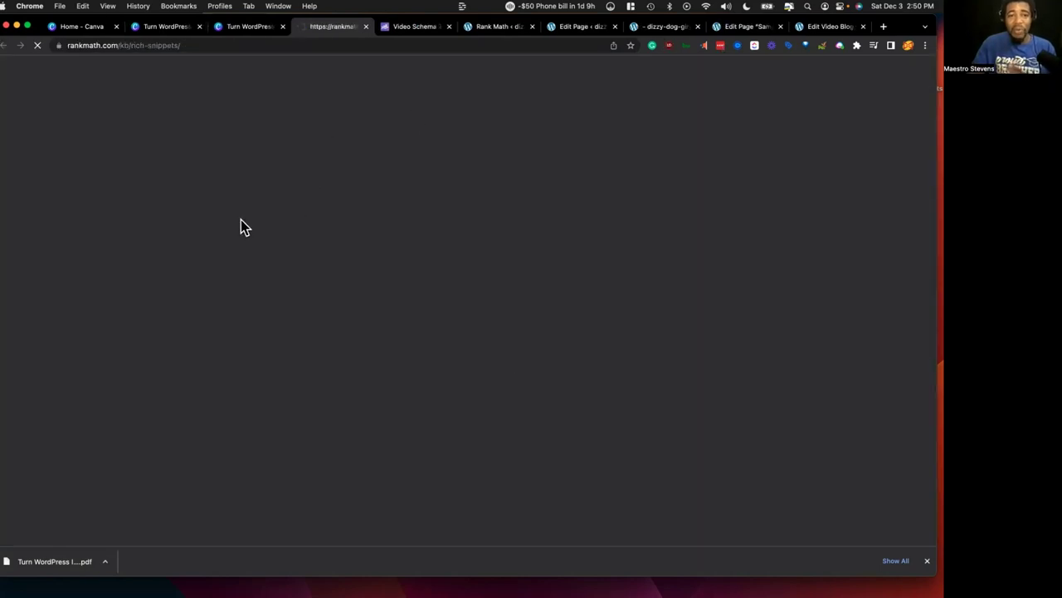
{"action": "scroll", "coordinate": [174, 237], "scroll_direction": "down", "scroll_amount": 5}
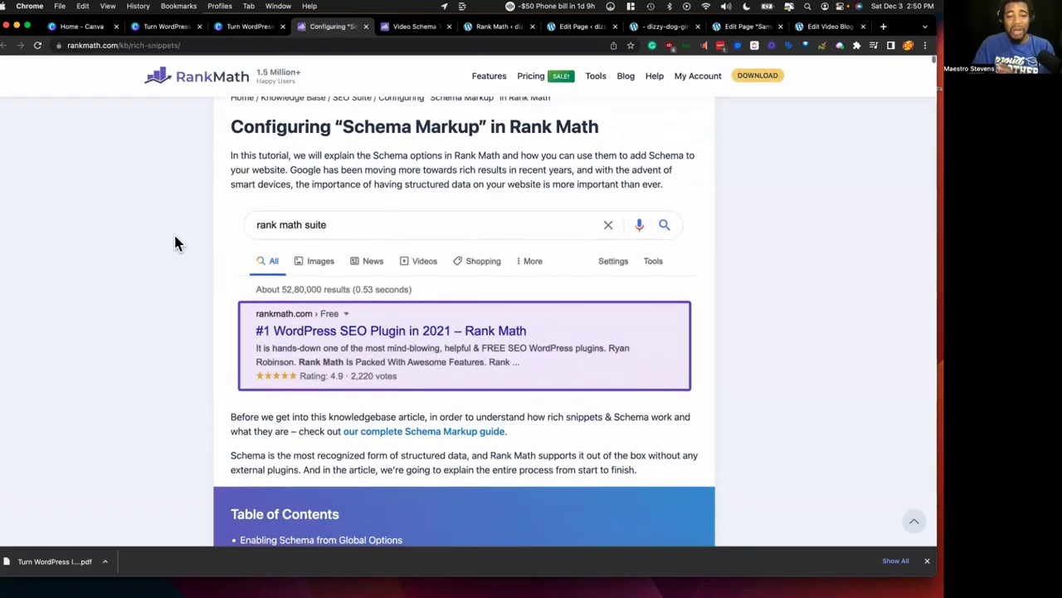
{"action": "scroll", "coordinate": [174, 242], "scroll_direction": "down", "scroll_amount": 2}
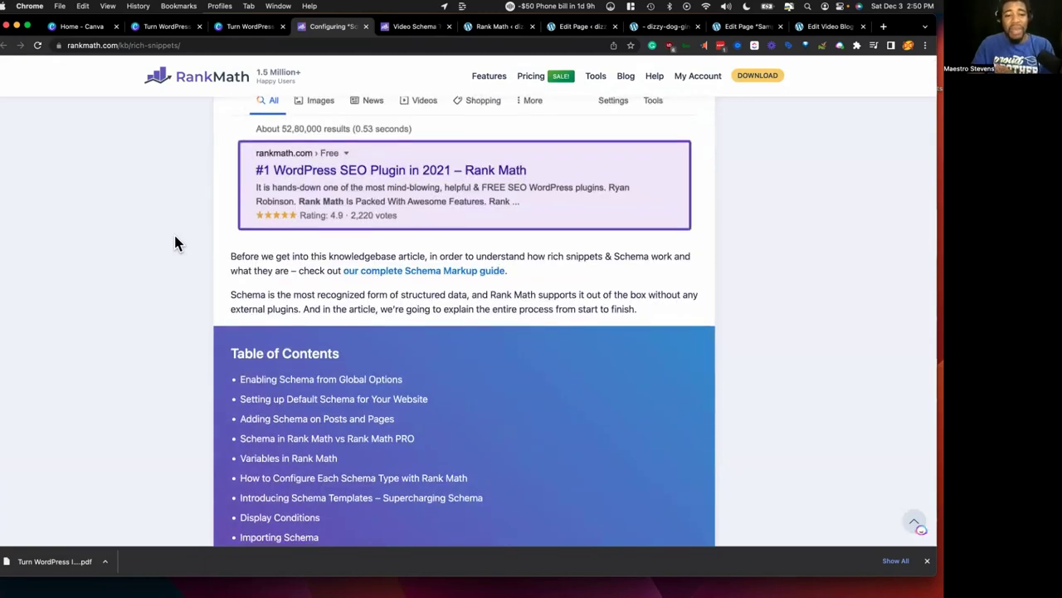
{"action": "scroll", "coordinate": [175, 242], "scroll_direction": "up", "scroll_amount": 3}
{"action": "right_click", "coordinate": [172, 233]}
{"action": "left_click", "coordinate": [438, 338]}
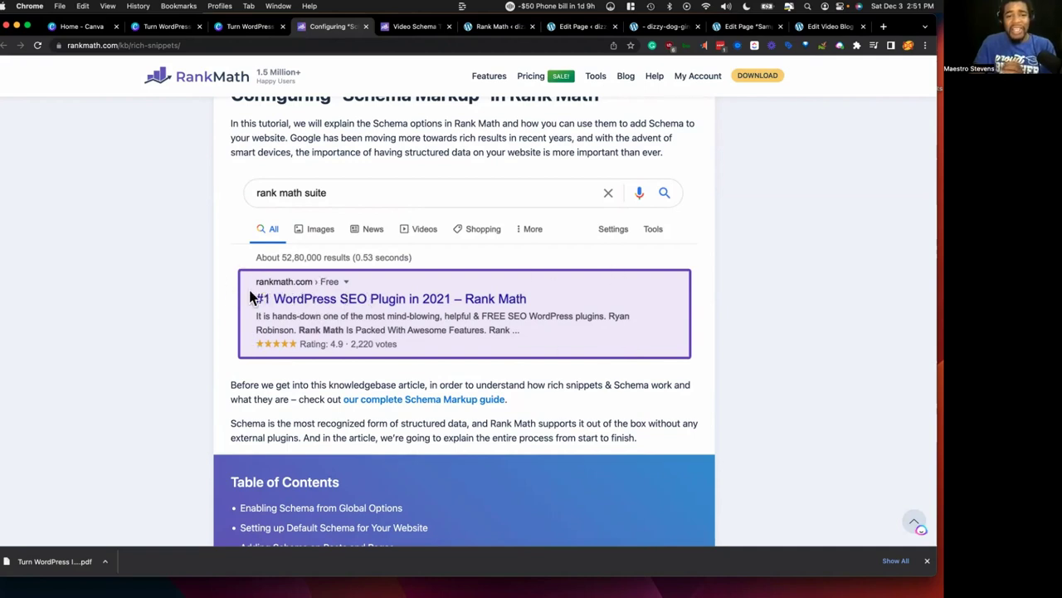
{"action": "scroll", "coordinate": [242, 280], "scroll_direction": "up", "scroll_amount": 1}
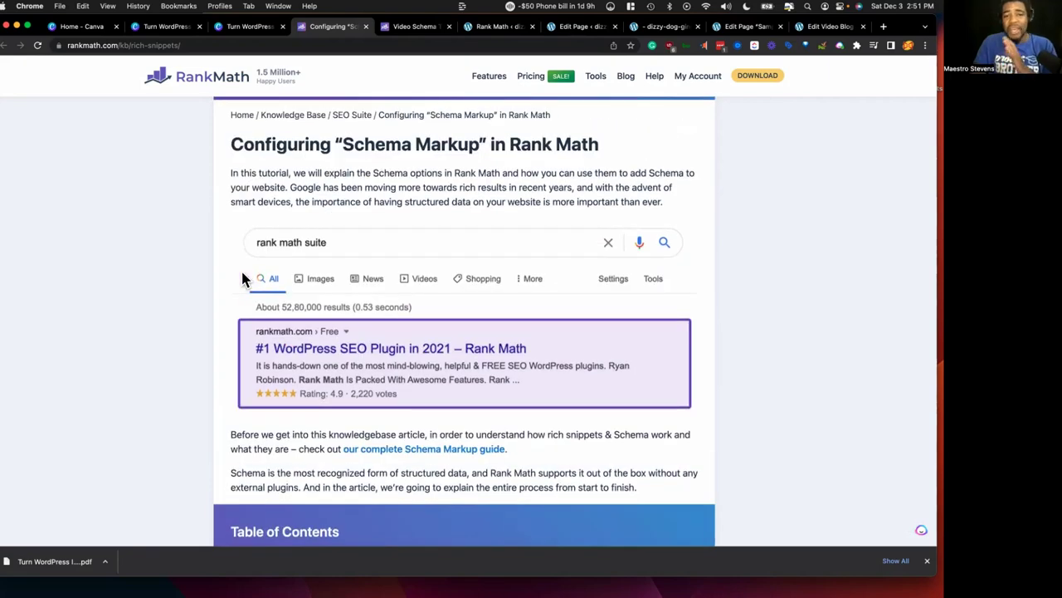
Step: Return from the schema markup article to the Canva presentation and advance it to the Video Sitemap slide
{"action": "scroll", "coordinate": [242, 280], "scroll_direction": "down", "scroll_amount": 1}
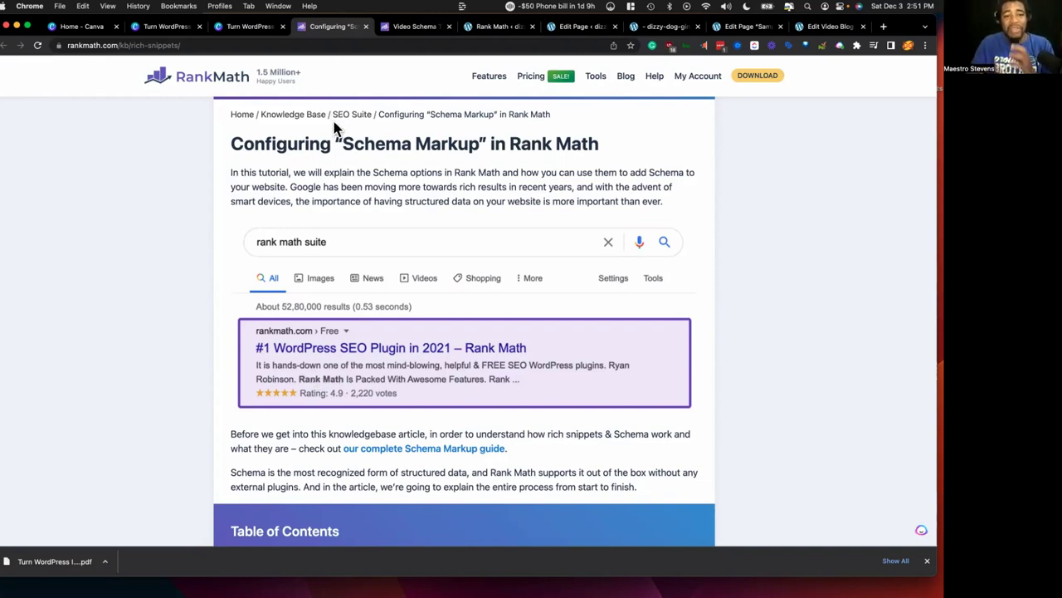
{"action": "left_click", "coordinate": [264, 26]}
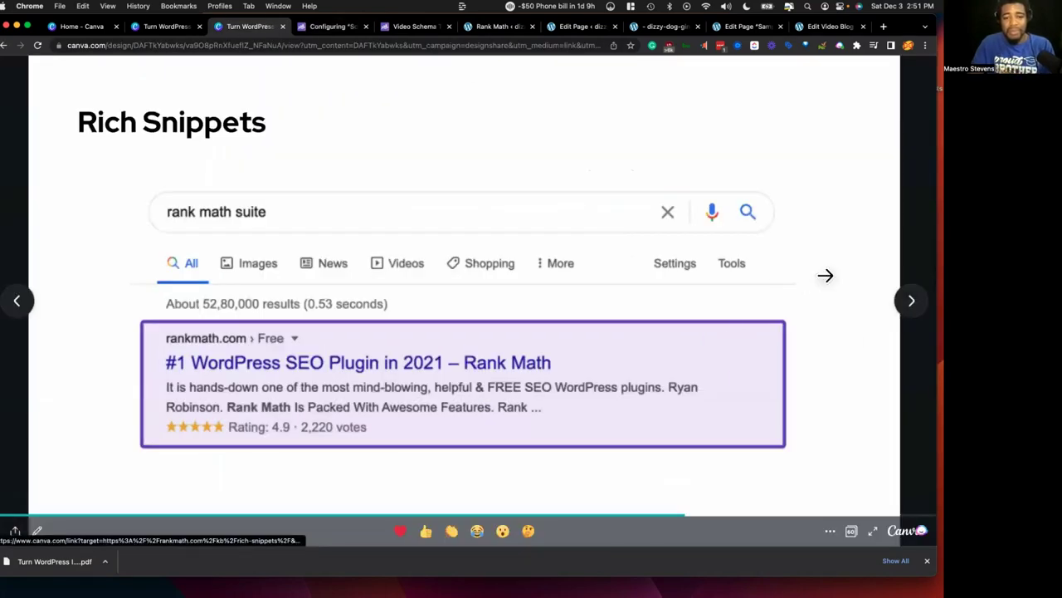
{"action": "left_click", "coordinate": [910, 300]}
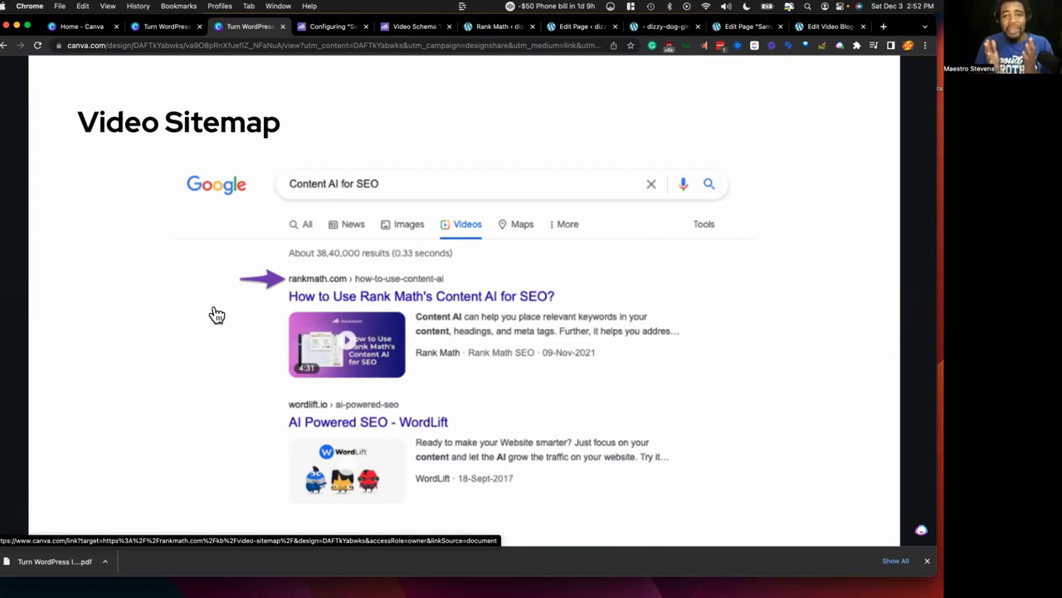
Step: Open Rank Math's video sitemap article from its slide and read how to enable the Video Sitemap module
{"action": "left_click", "coordinate": [391, 296]}
{"action": "scroll", "coordinate": [197, 220], "scroll_direction": "down", "scroll_amount": 3}
{"action": "scroll", "coordinate": [197, 220], "scroll_direction": "down", "scroll_amount": 5}
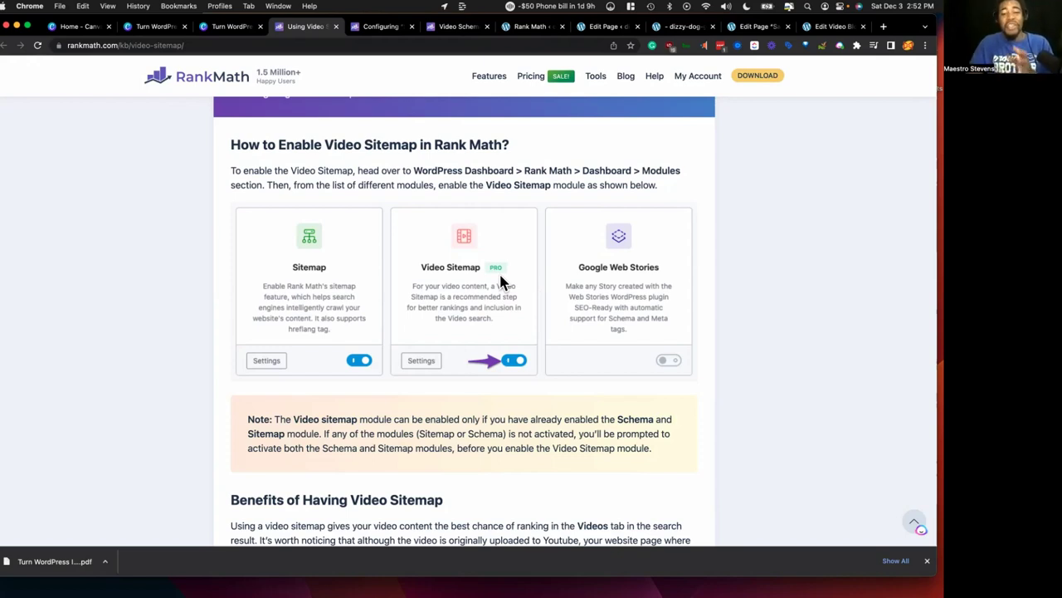
Step: Review the modules on the Rank Math dashboard in WordPress, checking whether Schema, Sitemap and Video Sitemap are enabled
{"action": "left_click", "coordinate": [244, 26]}
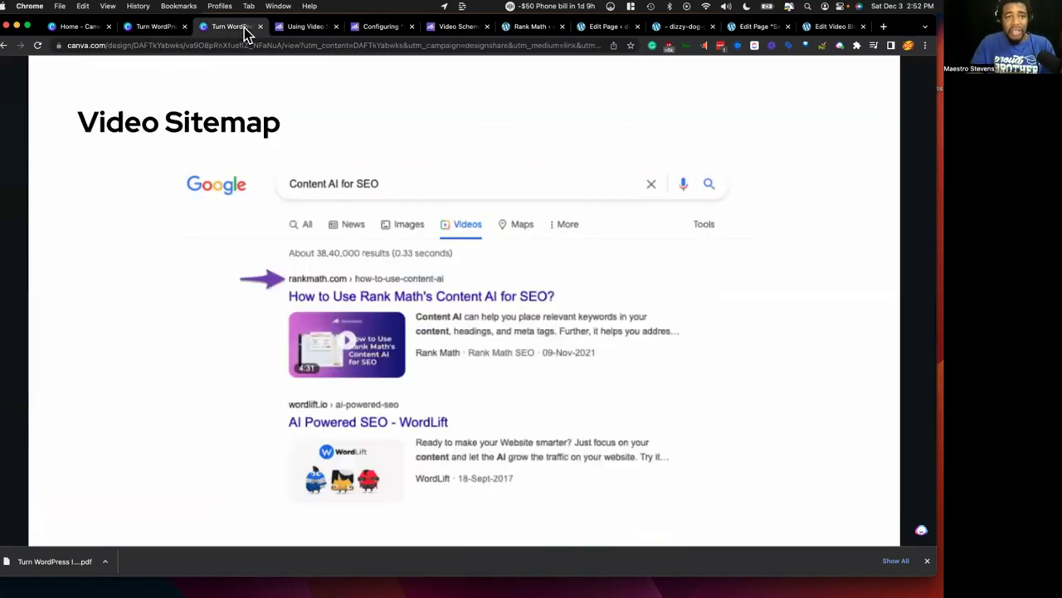
{"action": "left_click", "coordinate": [524, 27]}
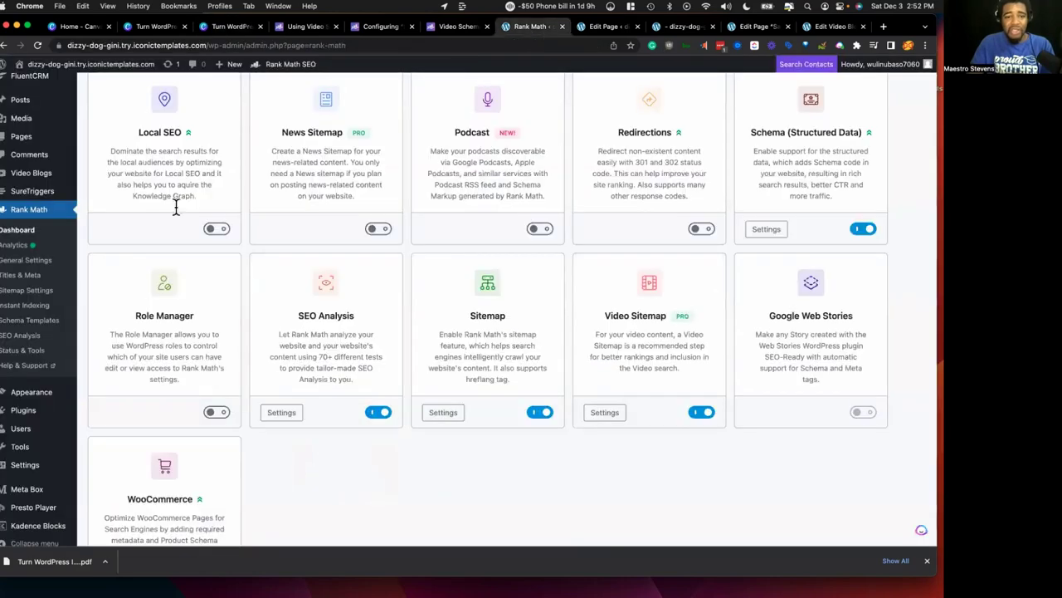
{"action": "scroll", "coordinate": [283, 368], "scroll_direction": "up", "scroll_amount": 4}
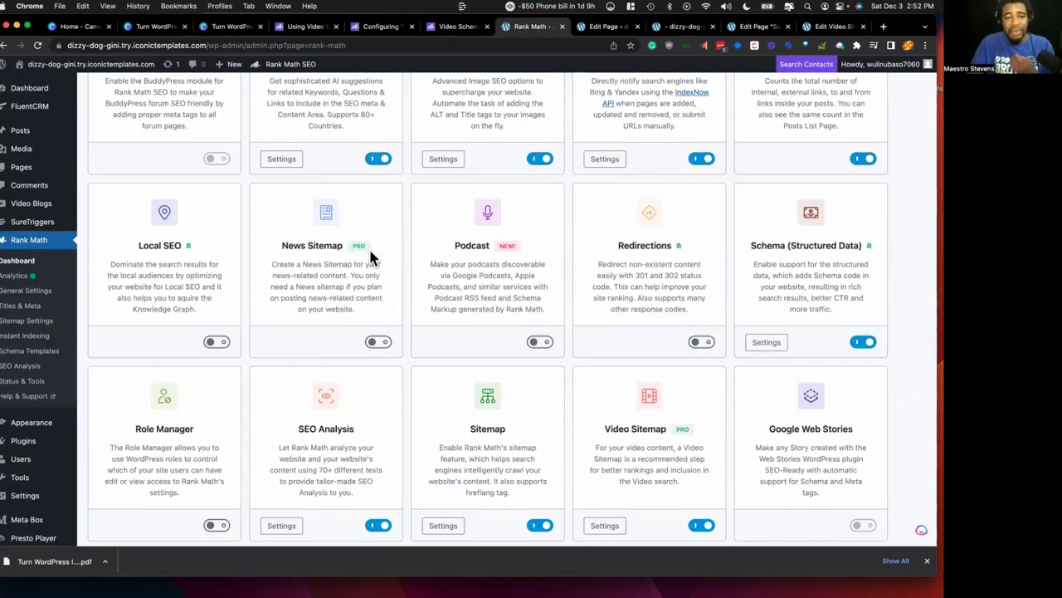
{"action": "scroll", "coordinate": [371, 258], "scroll_direction": "down", "scroll_amount": 7}
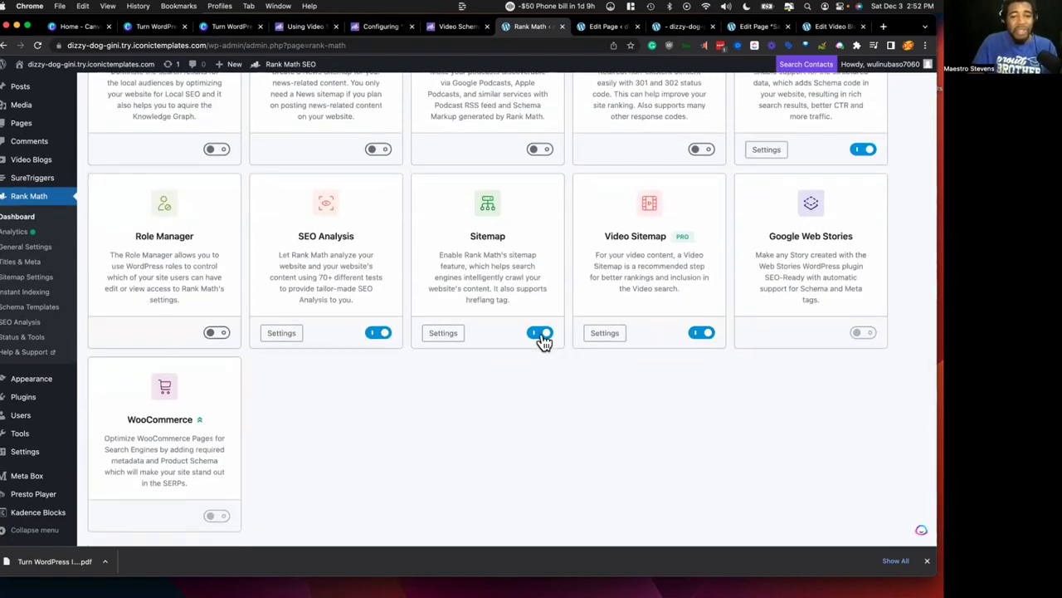
{"action": "scroll", "coordinate": [543, 340], "scroll_direction": "up", "scroll_amount": 7}
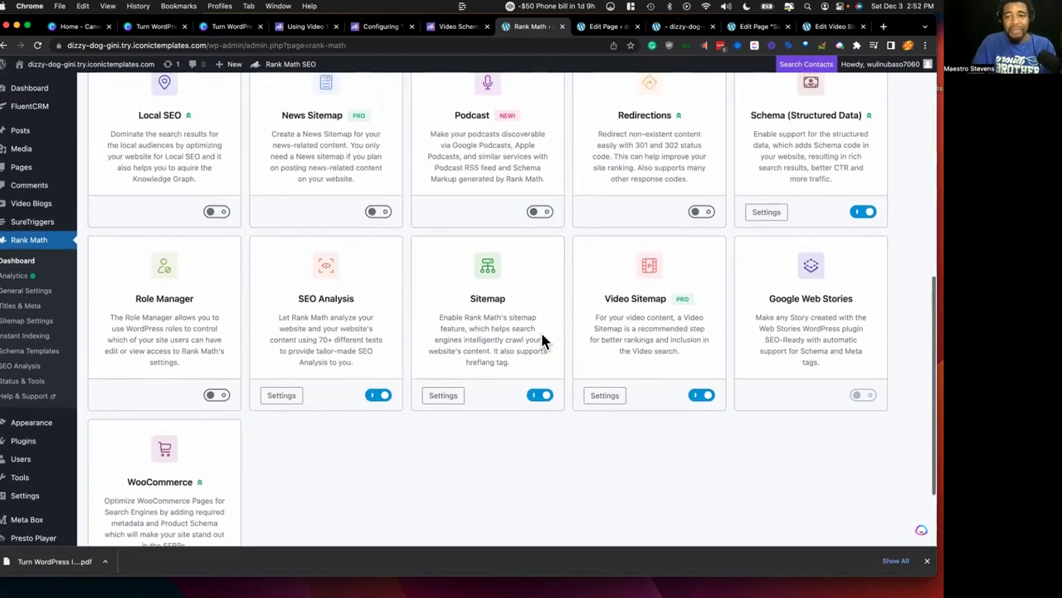
{"action": "scroll", "coordinate": [809, 282], "scroll_direction": "up", "scroll_amount": 1}
{"action": "scroll", "coordinate": [812, 284], "scroll_direction": "up", "scroll_amount": 8}
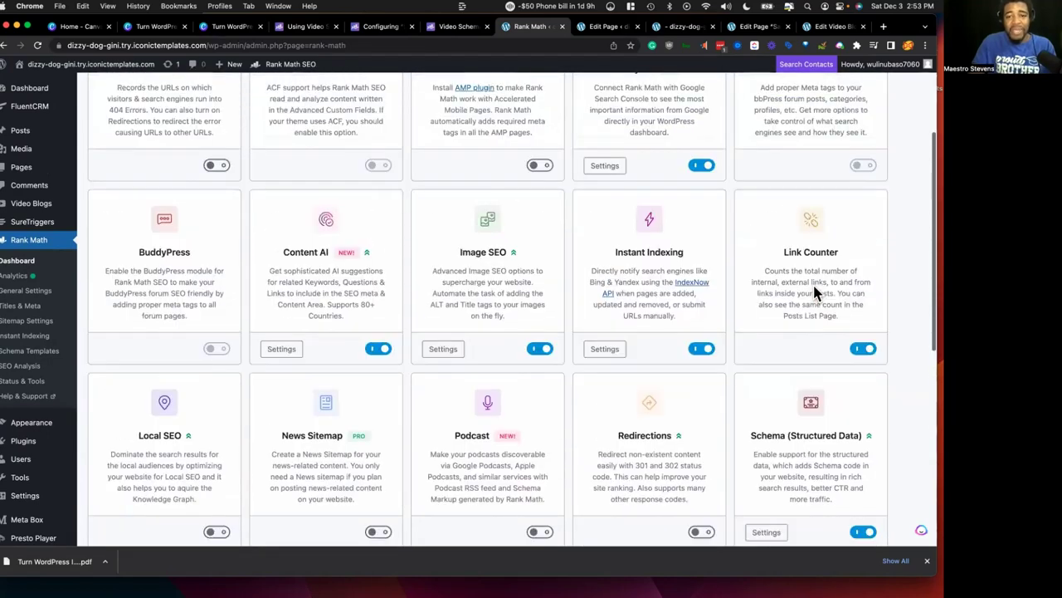
{"action": "scroll", "coordinate": [626, 324], "scroll_direction": "up", "scroll_amount": 2}
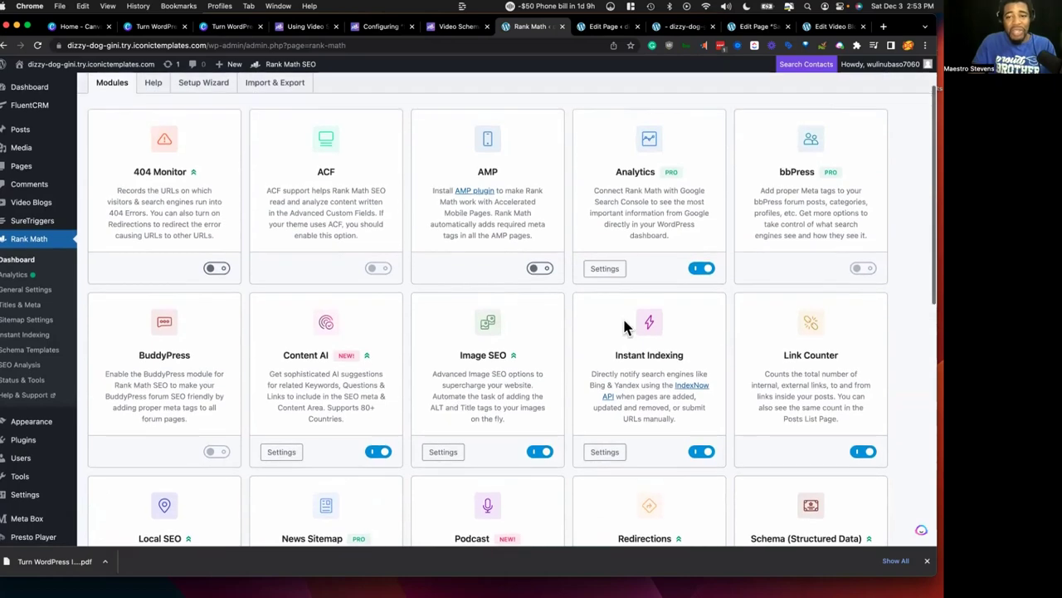
{"action": "scroll", "coordinate": [648, 266], "scroll_direction": "down", "scroll_amount": 4}
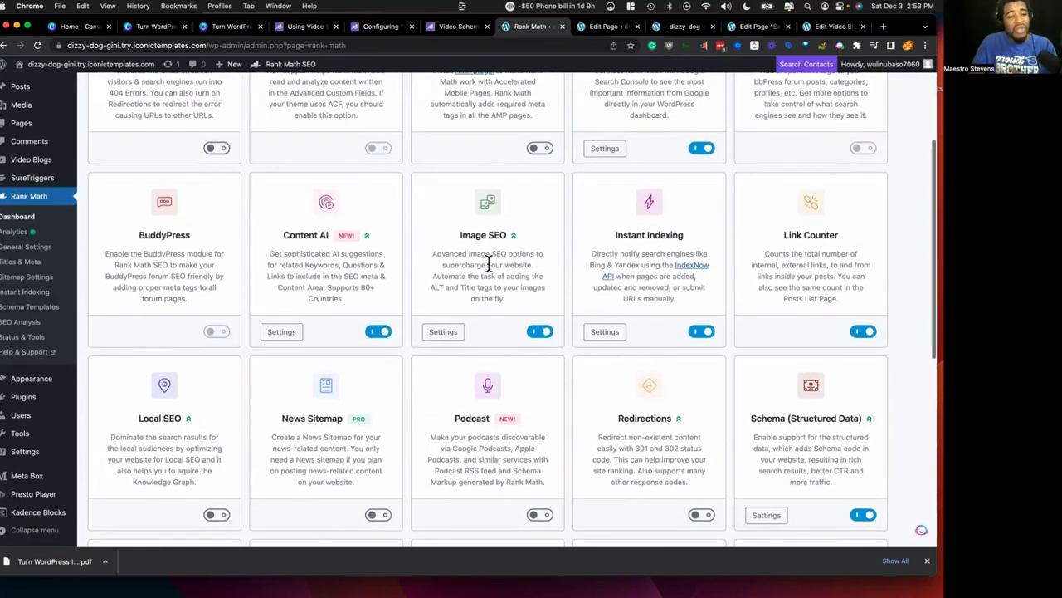
{"action": "scroll", "coordinate": [489, 262], "scroll_direction": "down", "scroll_amount": 10}
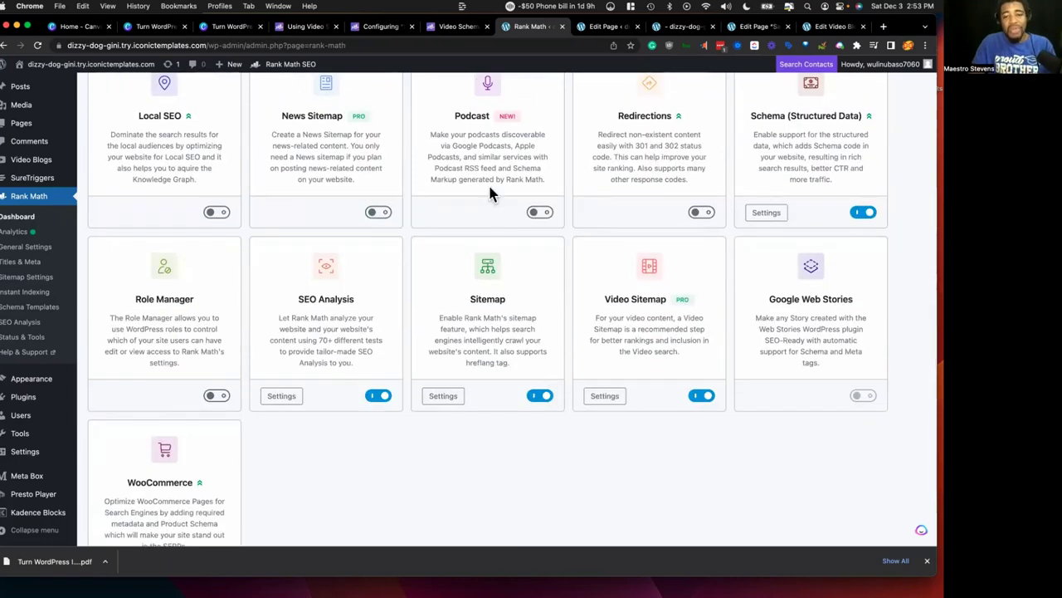
{"action": "scroll", "coordinate": [675, 383], "scroll_direction": "up", "scroll_amount": 2}
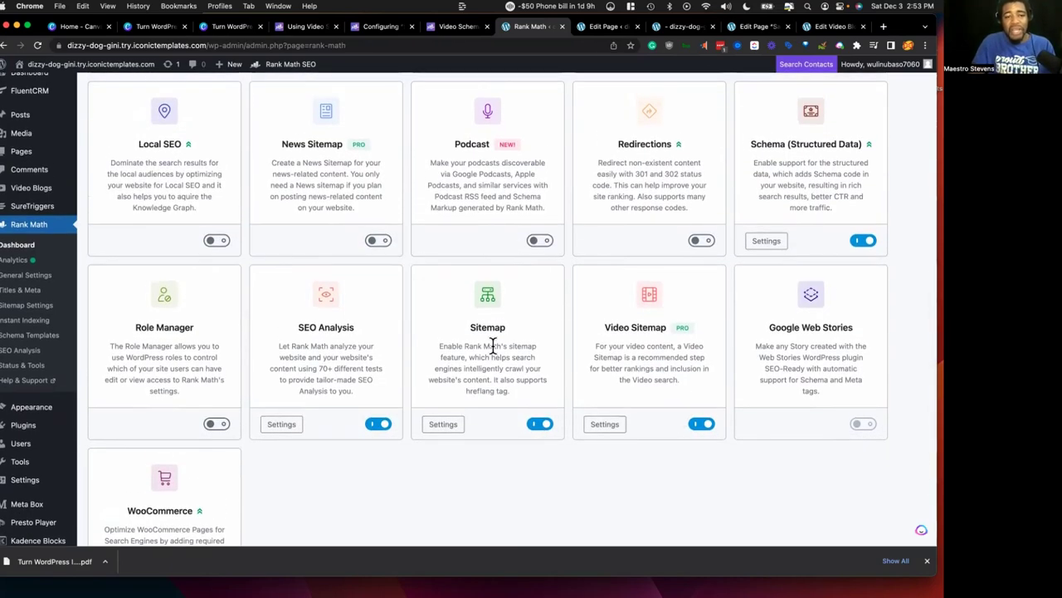
{"action": "scroll", "coordinate": [491, 348], "scroll_direction": "down", "scroll_amount": 4}
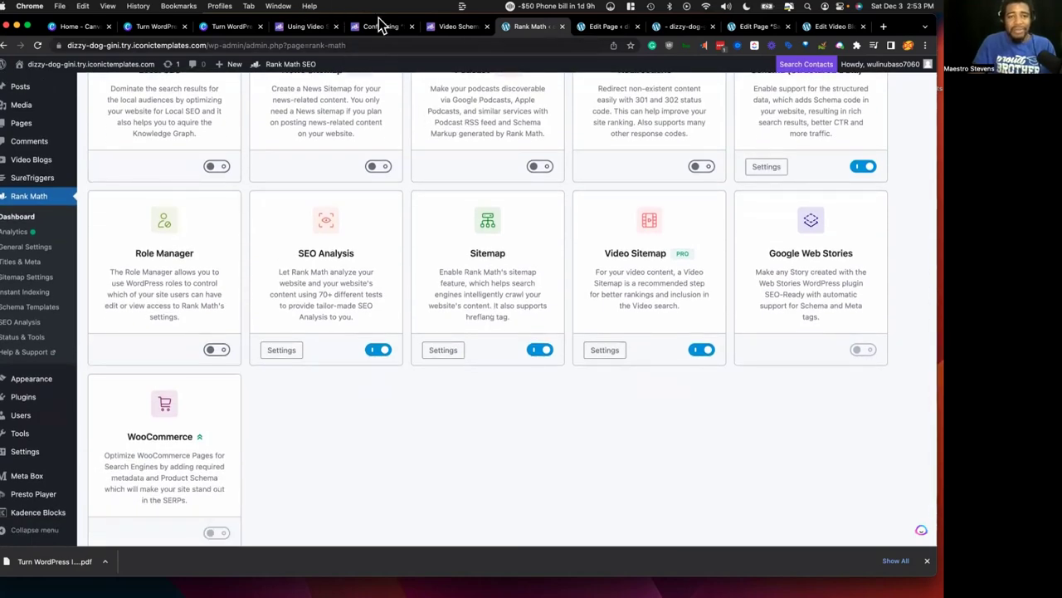
Step: Close the video sitemap and schema markup articles, and return to the Video Sitemap slide in the Canva presentation
{"action": "left_click", "coordinate": [431, 30]}
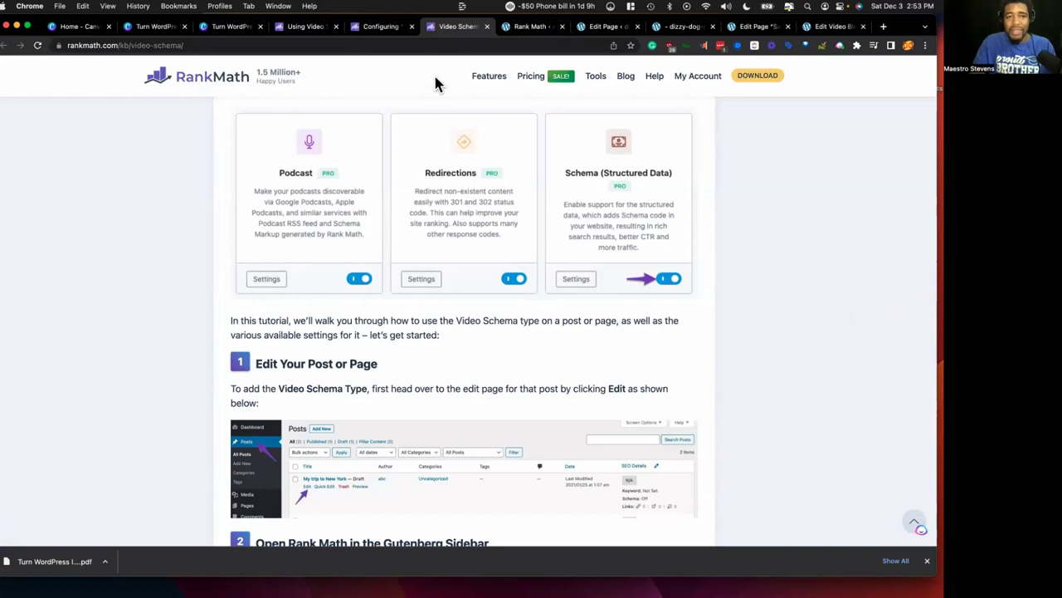
{"action": "left_click", "coordinate": [335, 27]}
{"action": "left_click", "coordinate": [334, 27]}
{"action": "left_click", "coordinate": [221, 26]}
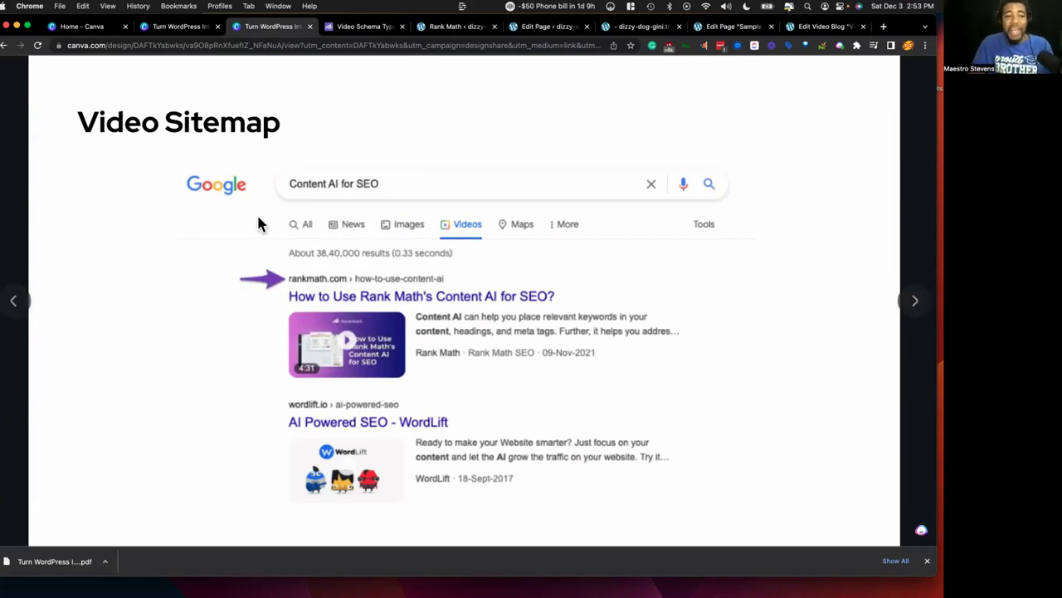
Step: Revisit the Rich Snippets slide, and advance the presentation through the Automation title to the What Is Automation? slide
{"action": "left_click", "coordinate": [15, 300]}
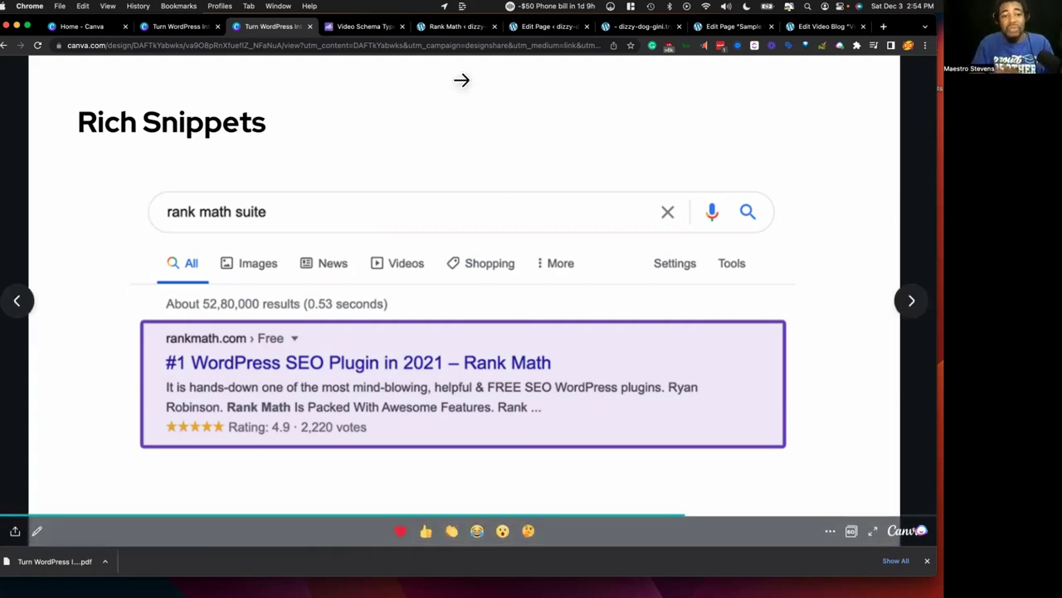
{"action": "left_click", "coordinate": [903, 166]}
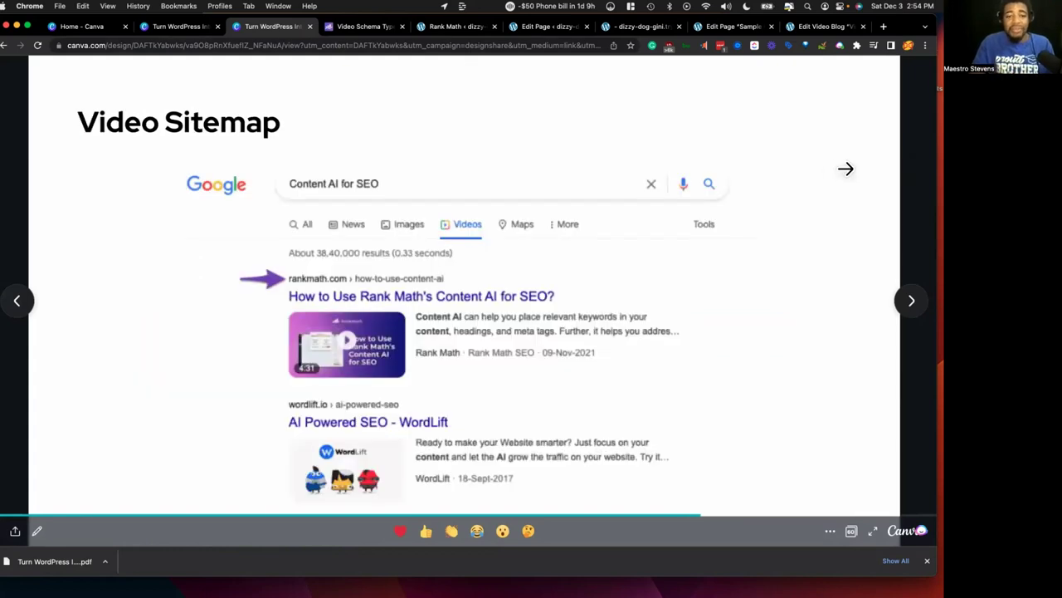
{"action": "left_click", "coordinate": [852, 168]}
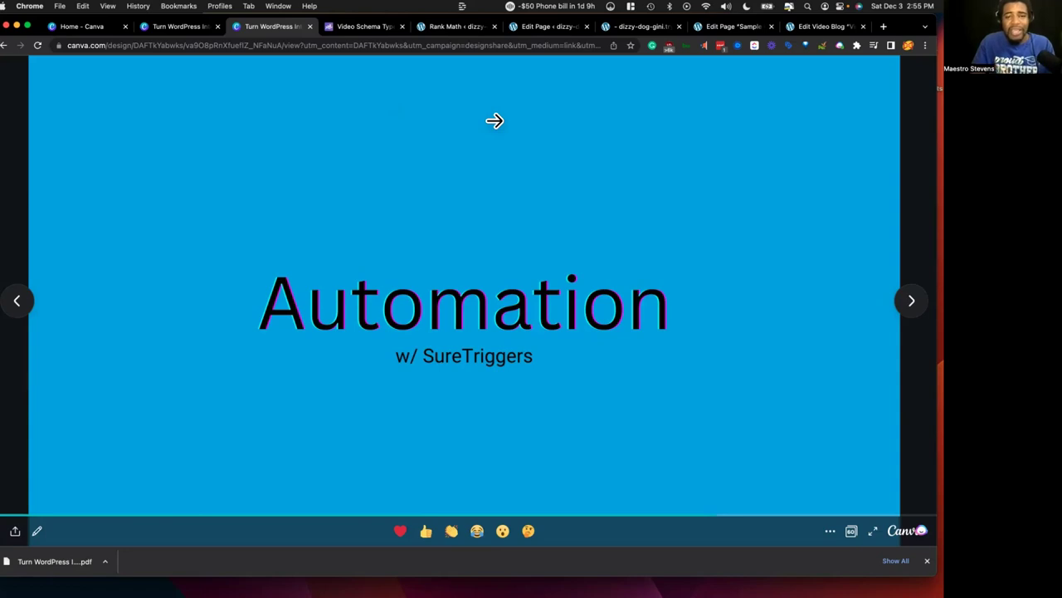
{"action": "left_click", "coordinate": [773, 176]}
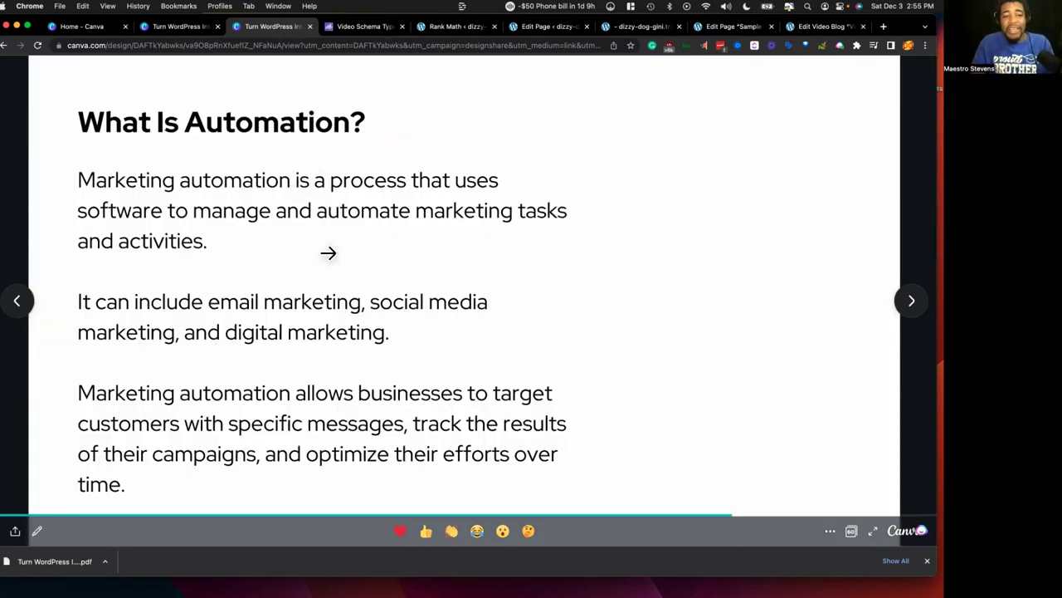
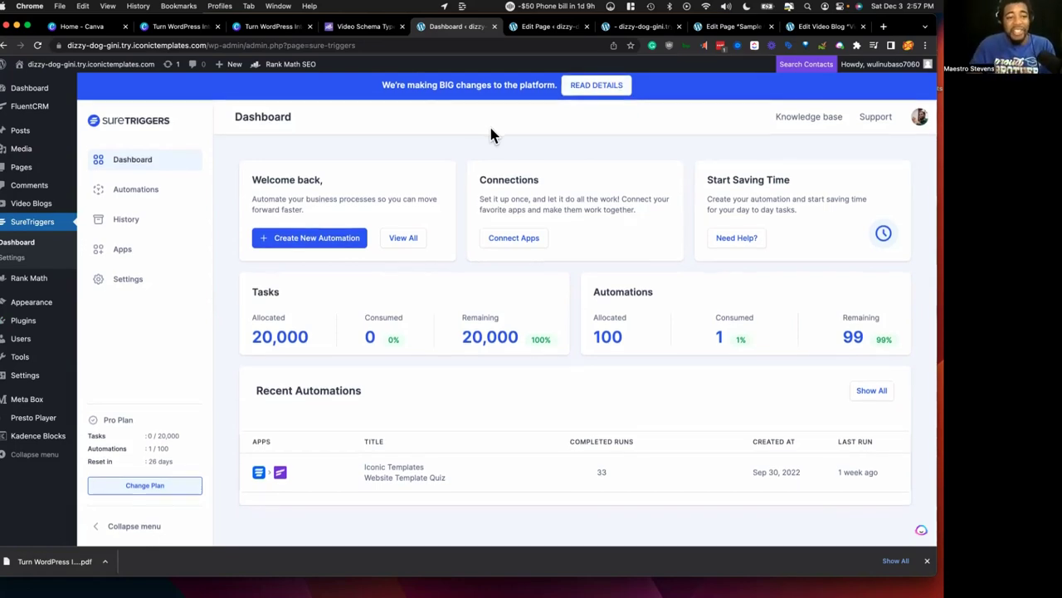
Step: Create a new automation in SureTriggers and choose Presto Player as the trigger app
{"action": "left_click", "coordinate": [143, 196]}
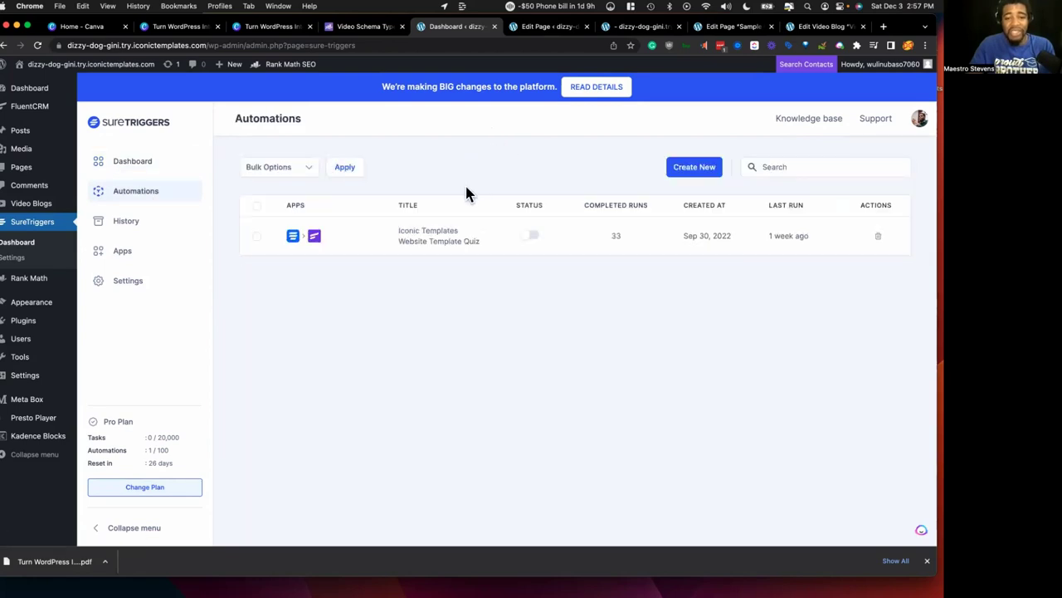
{"action": "left_click", "coordinate": [694, 167]}
{"action": "left_click", "coordinate": [541, 205]}
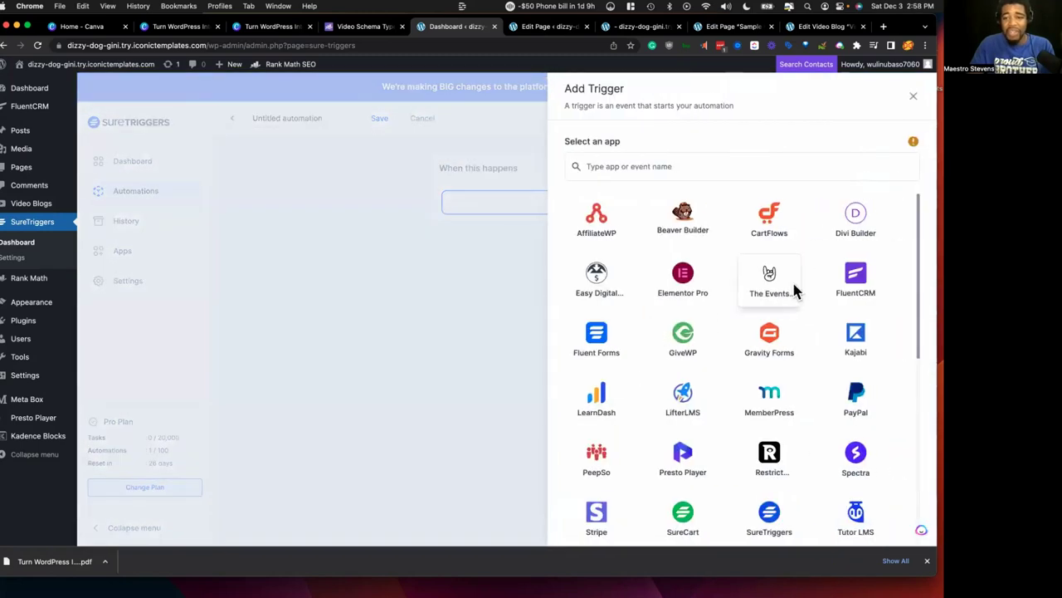
{"action": "scroll", "coordinate": [794, 290], "scroll_direction": "down", "scroll_amount": 5}
{"action": "left_click", "coordinate": [686, 231]}
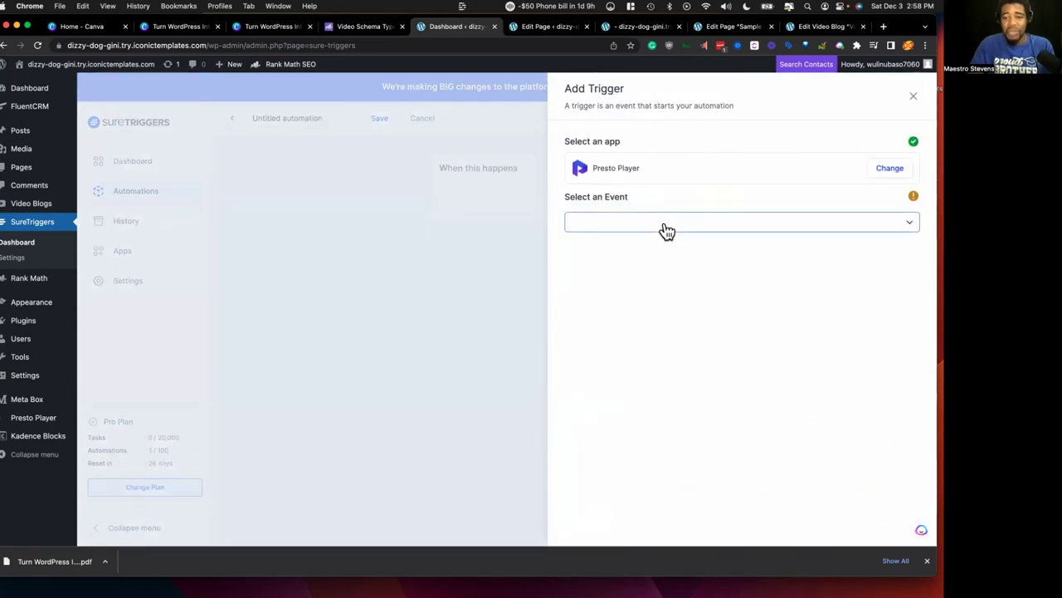
Step: Set the trigger event to a user watching at least a specific percentage of a video, using the WordPress - dizzy-dog-gini.try.iconictemplates.com connection
{"action": "left_click", "coordinate": [664, 224]}
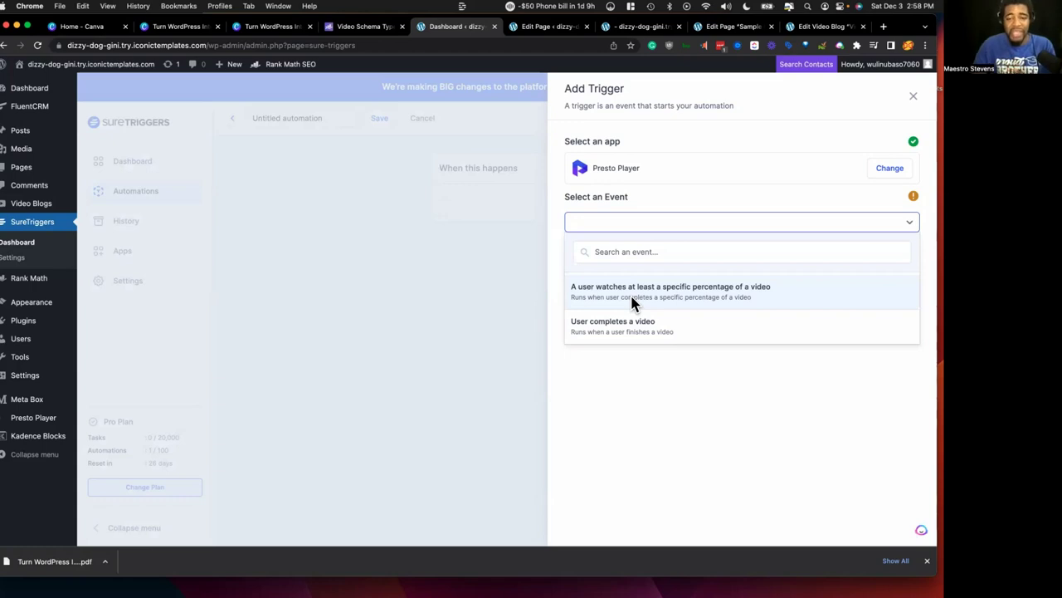
{"action": "left_click", "coordinate": [633, 303]}
{"action": "left_click", "coordinate": [656, 274]}
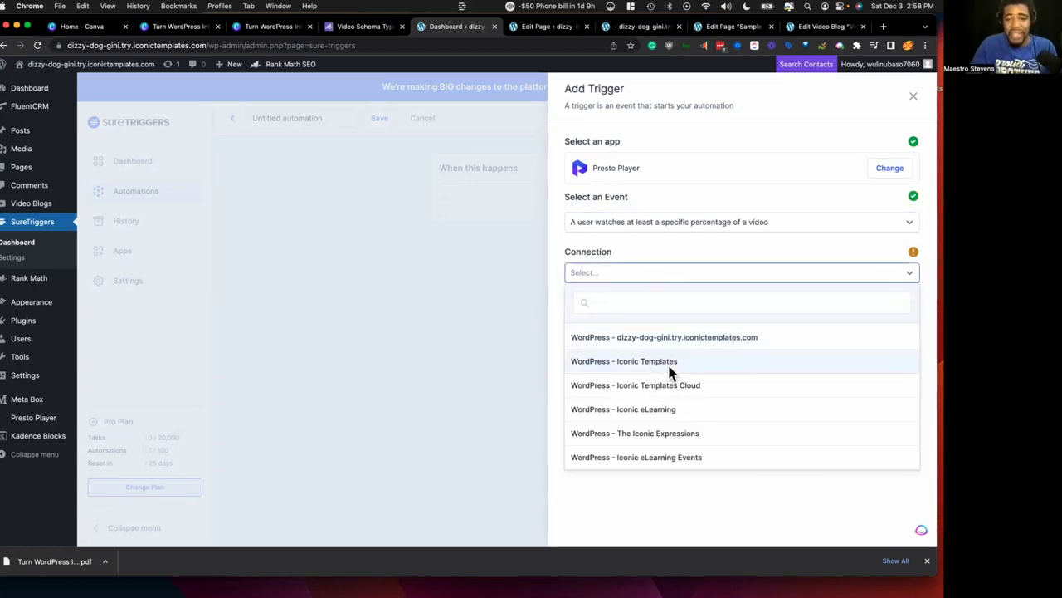
{"action": "left_click", "coordinate": [672, 342]}
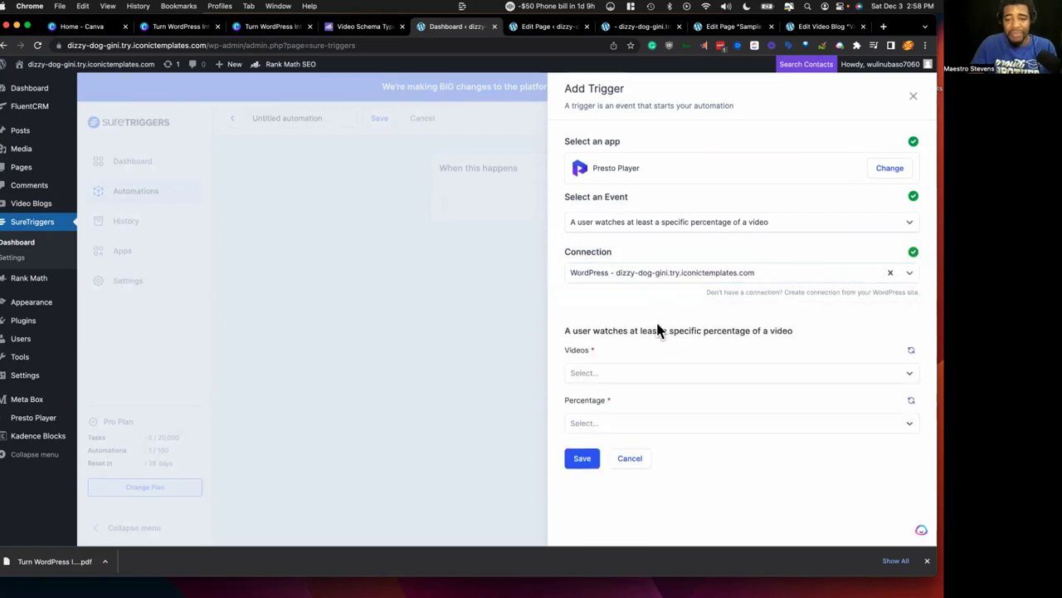
{"action": "left_click", "coordinate": [738, 374]}
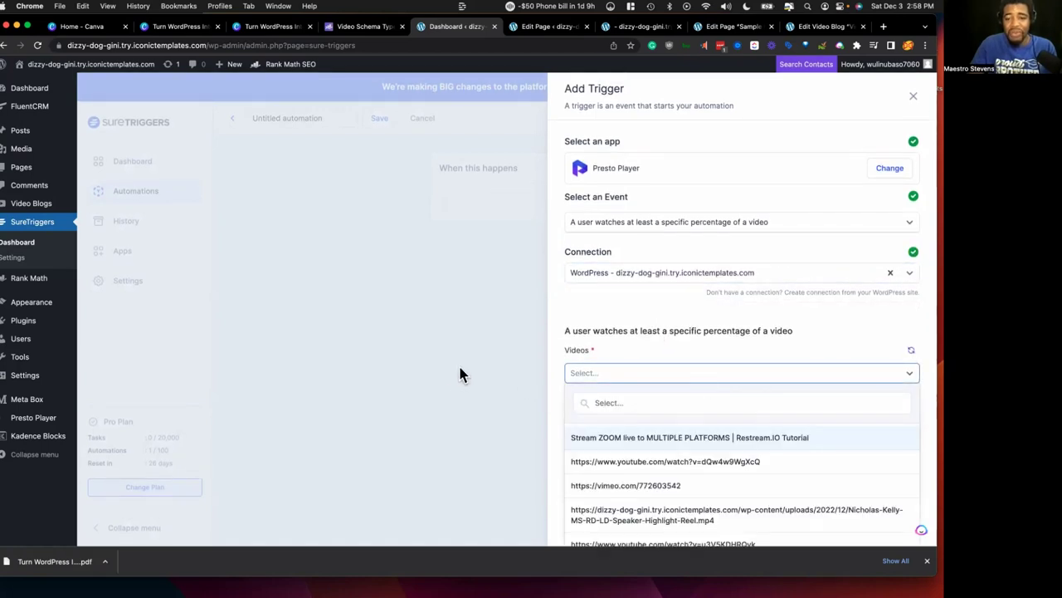
{"action": "scroll", "coordinate": [751, 353], "scroll_direction": "down", "scroll_amount": 1}
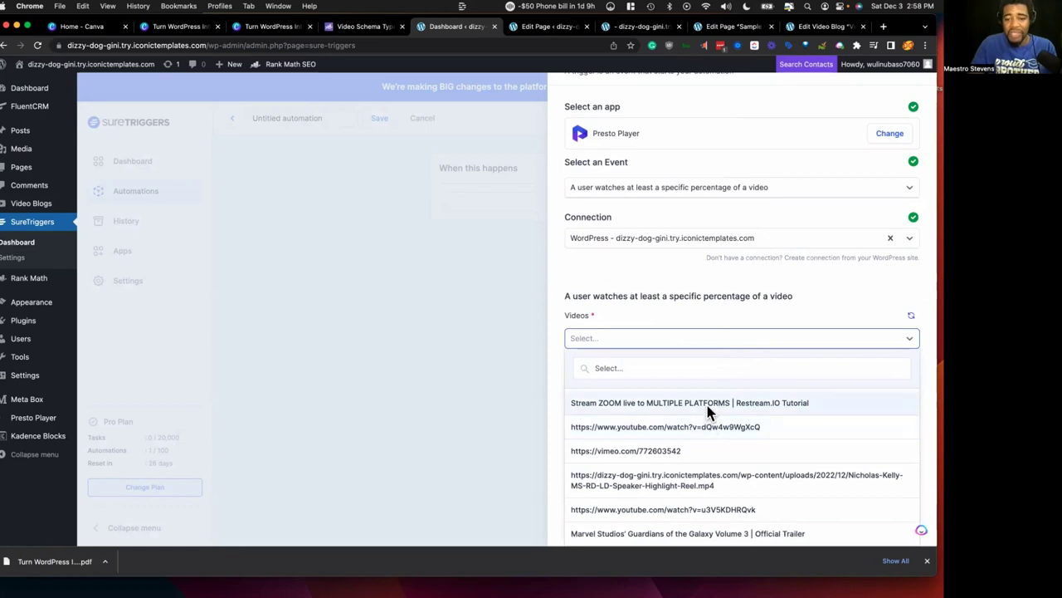
{"action": "left_click", "coordinate": [701, 428]}
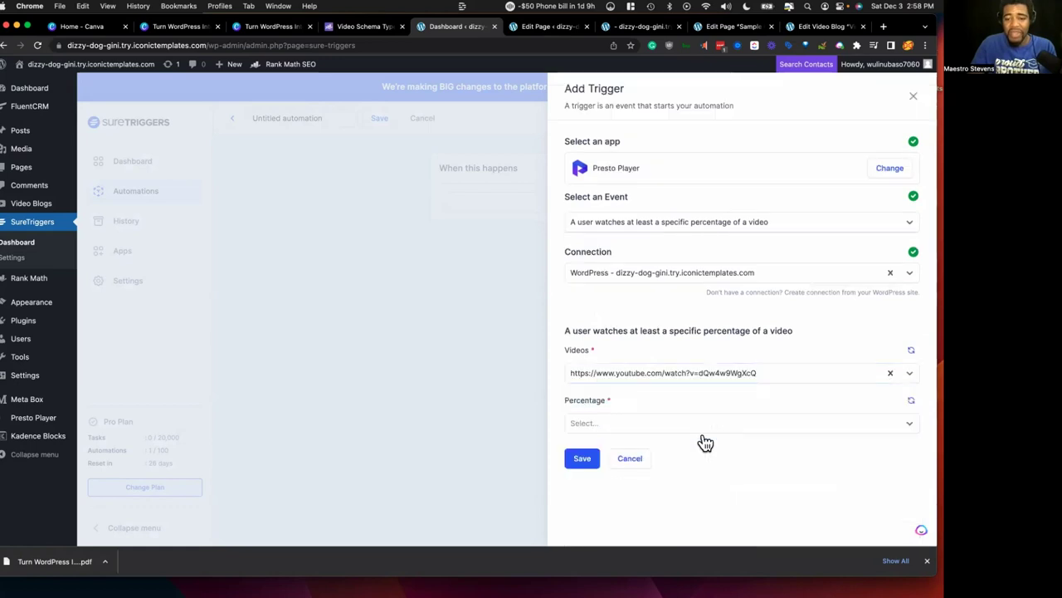
Step: Set the trigger's watched percentage to 50% and save the trigger
{"action": "left_click", "coordinate": [678, 425]}
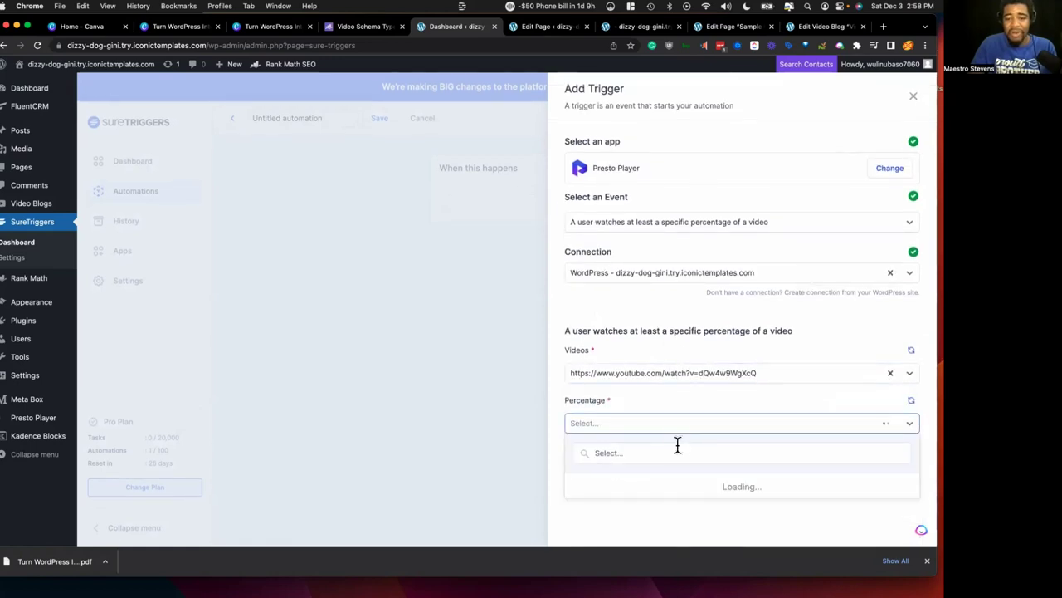
{"action": "scroll", "coordinate": [759, 441], "scroll_direction": "down", "scroll_amount": 4}
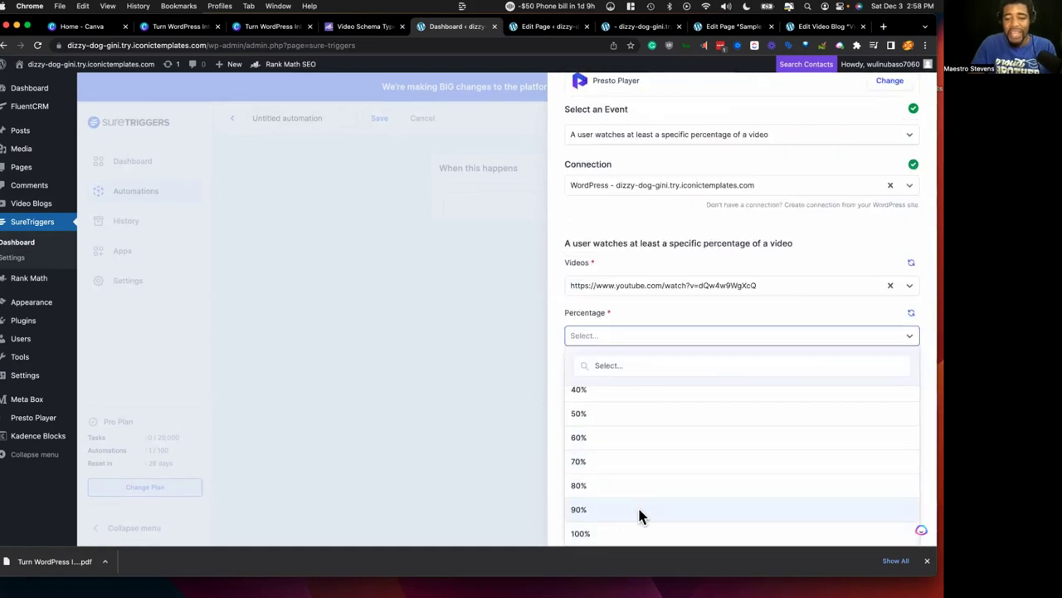
{"action": "scroll", "coordinate": [649, 434], "scroll_direction": "up", "scroll_amount": 2}
{"action": "scroll", "coordinate": [649, 434], "scroll_direction": "down", "scroll_amount": 2}
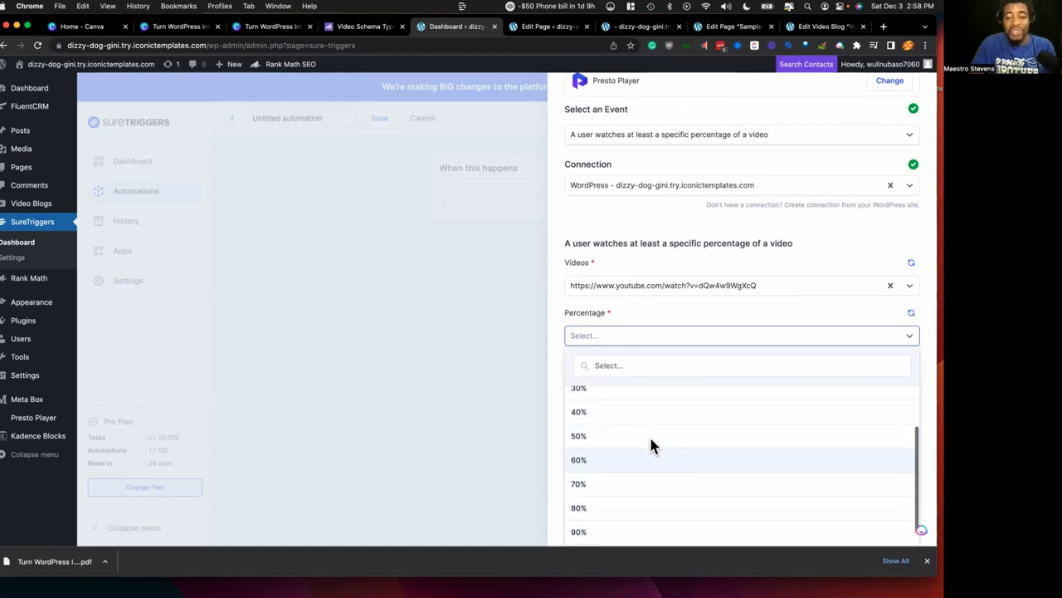
{"action": "left_click", "coordinate": [651, 420]}
{"action": "left_click", "coordinate": [581, 461]}
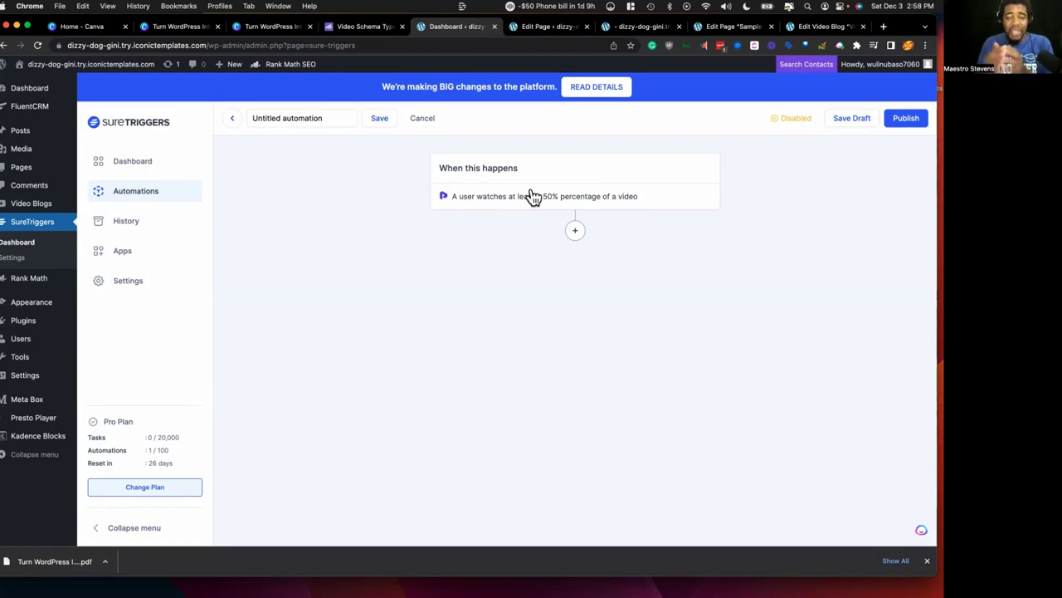
Step: Add a FluentCRM action after the trigger and set its event to Add tag to contact
{"action": "left_click", "coordinate": [575, 232]}
{"action": "scroll", "coordinate": [805, 242], "scroll_direction": "down", "scroll_amount": 1}
{"action": "left_click", "coordinate": [772, 238]}
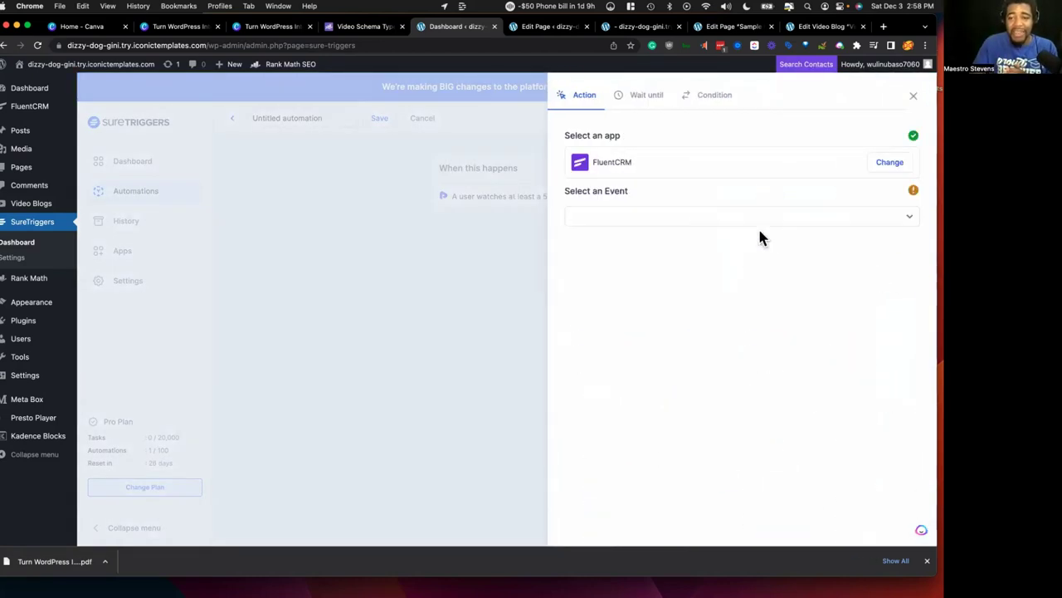
{"action": "left_click", "coordinate": [698, 216]}
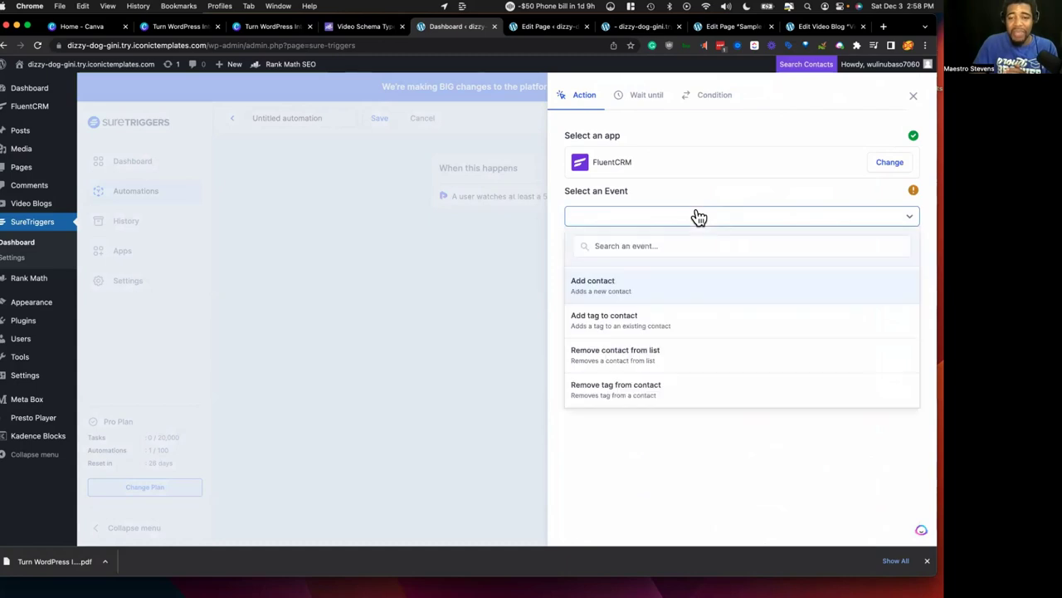
{"action": "left_click", "coordinate": [644, 319]}
Step: Try the WordPress - Iconic Templates connection, switch the action to WordPress - Iconic Templates Cloud, and leave the action setup without saving
{"action": "left_click", "coordinate": [639, 267]}
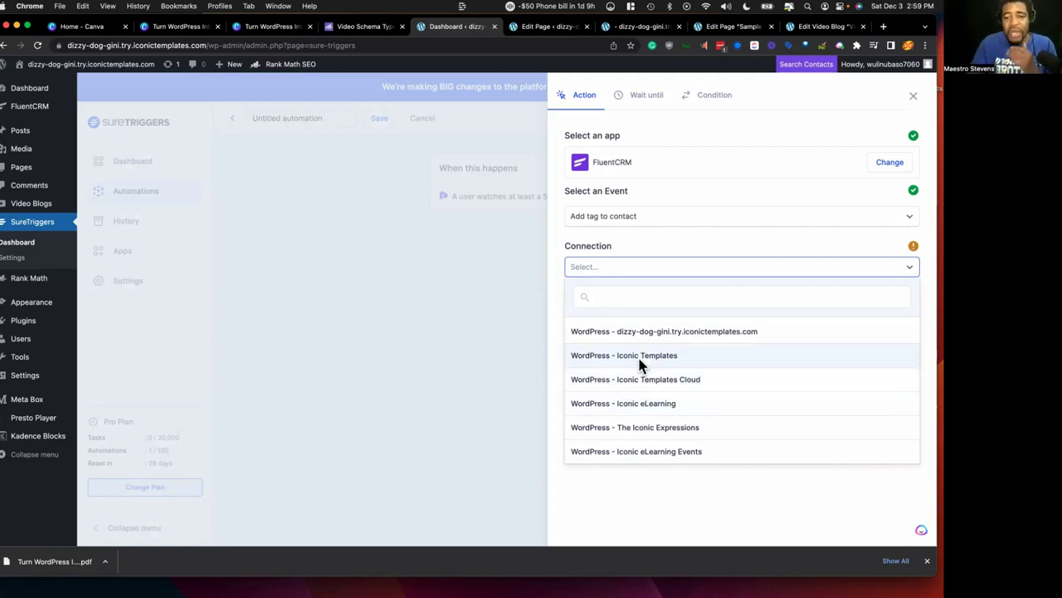
{"action": "left_click", "coordinate": [639, 365]}
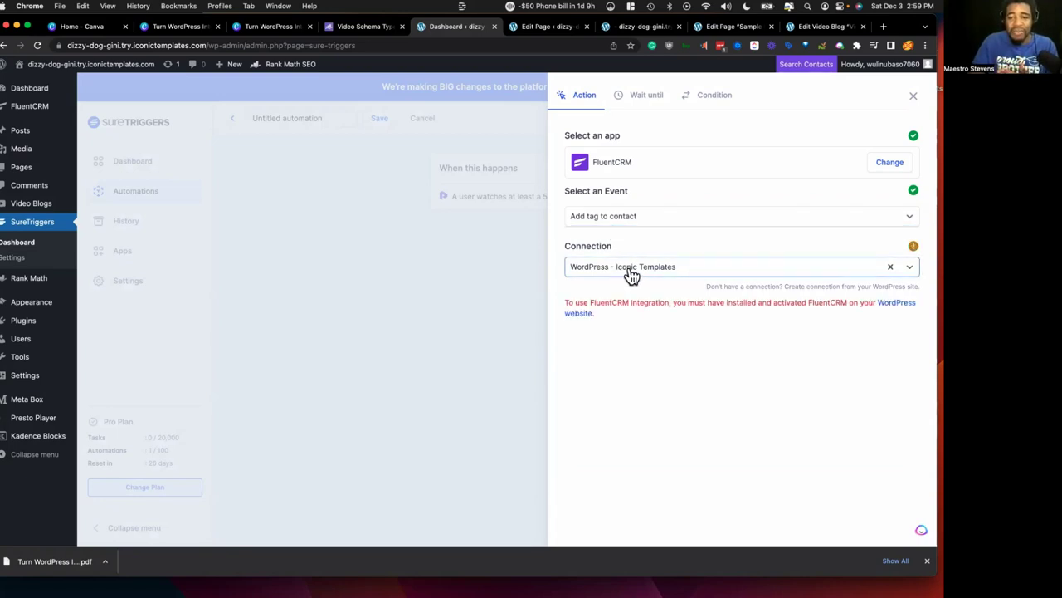
{"action": "left_click", "coordinate": [631, 273]}
{"action": "left_click", "coordinate": [634, 379]}
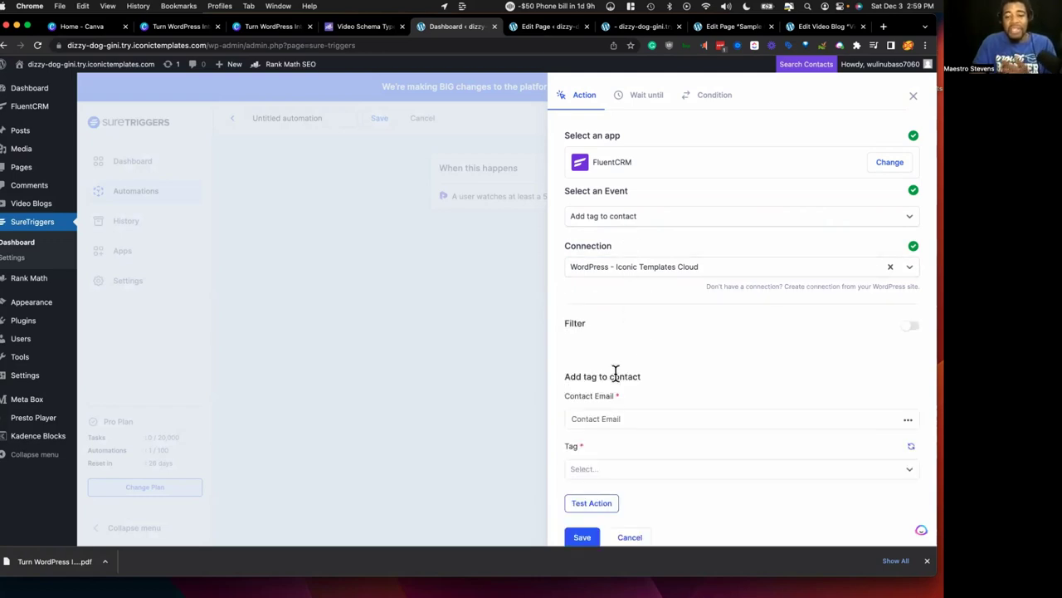
{"action": "scroll", "coordinate": [616, 372], "scroll_direction": "down", "scroll_amount": 1}
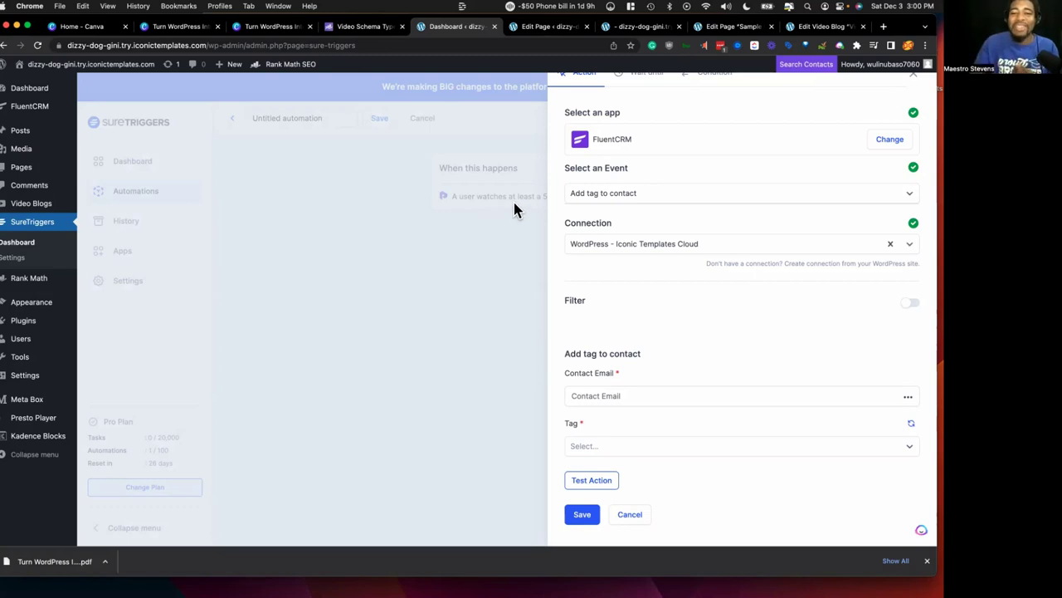
{"action": "left_click", "coordinate": [914, 77]}
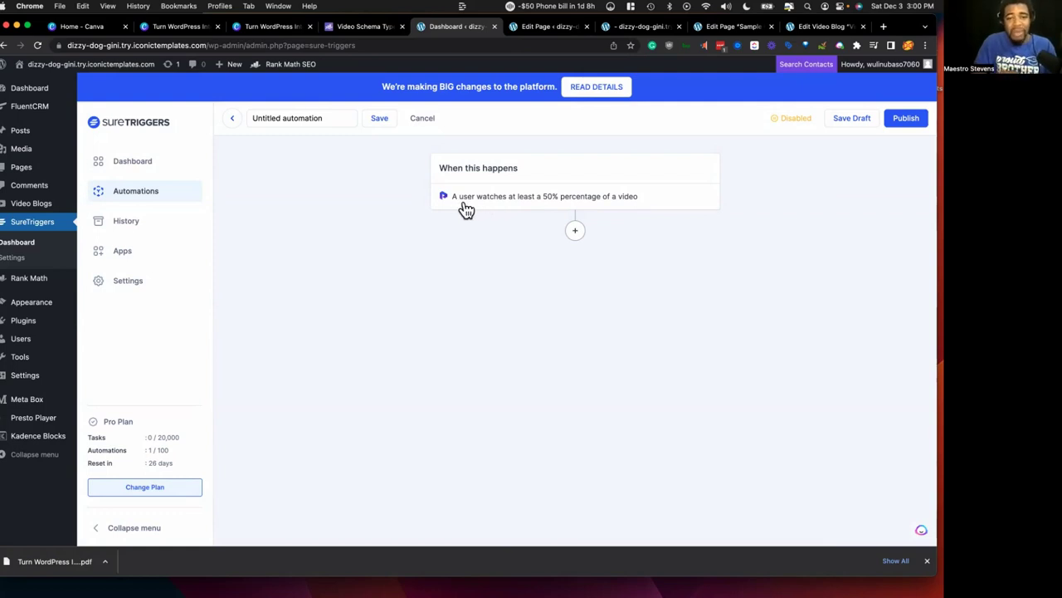
Step: Switch to the Canva presentation and advance past Creating An Automation to the Custom Posts/Fields w/ Metabox slide
{"action": "mouse_move", "coordinate": [25, 347]}
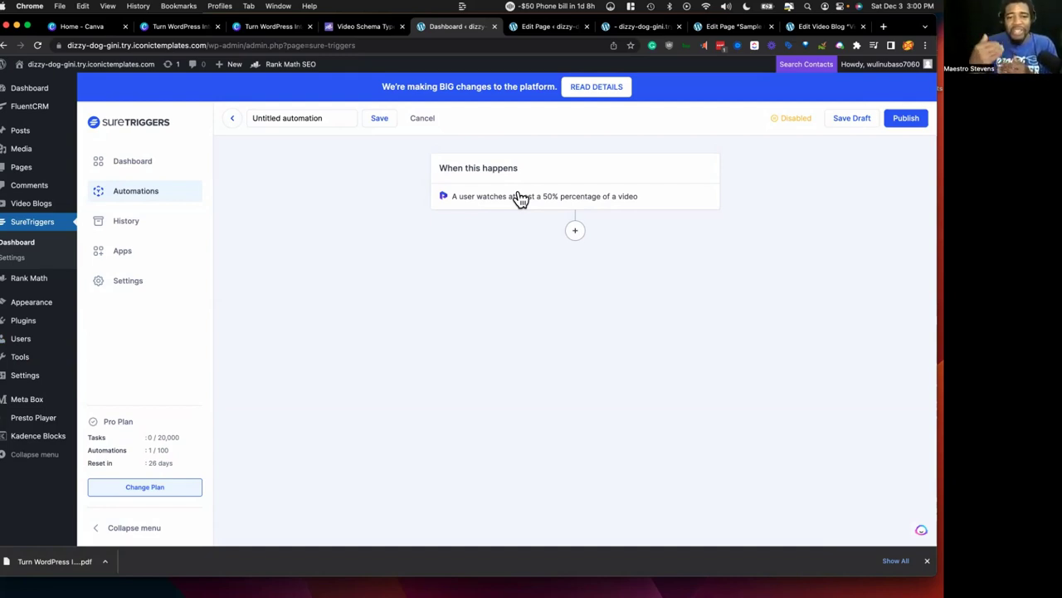
{"action": "left_click", "coordinate": [289, 25]}
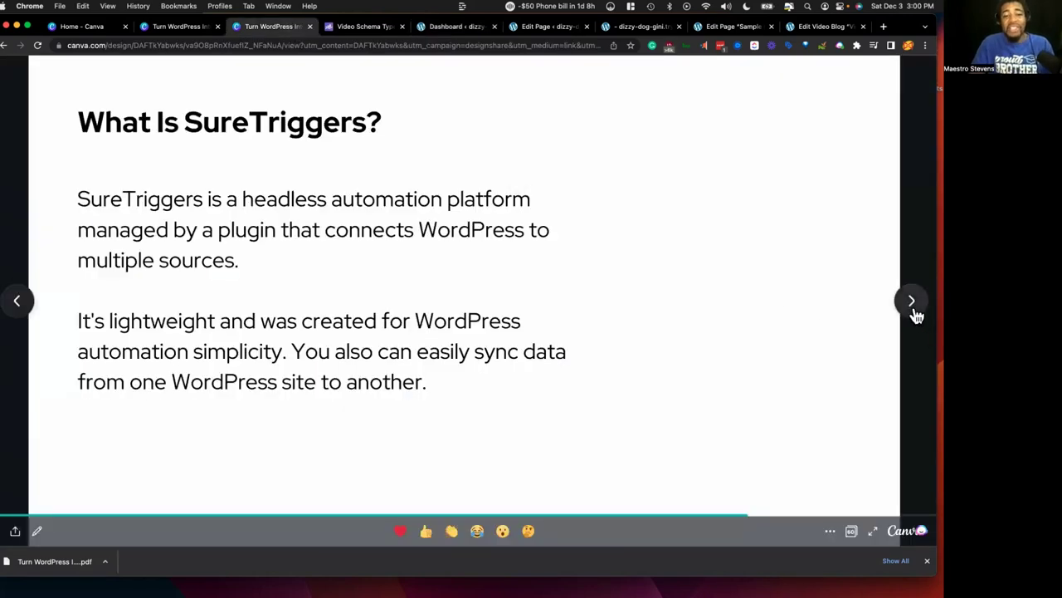
{"action": "left_click", "coordinate": [911, 303]}
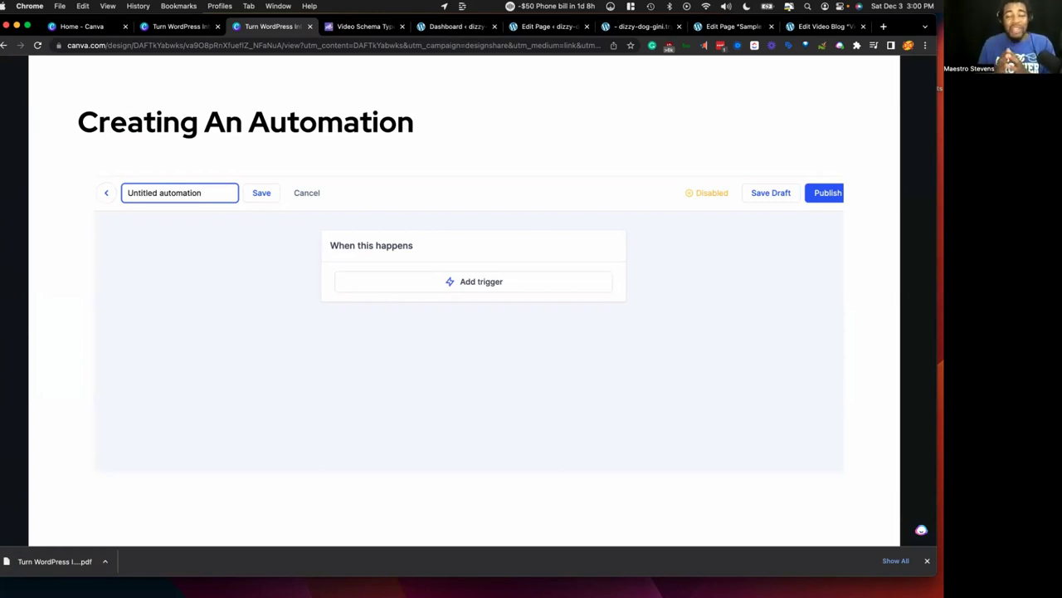
{"action": "mouse_move", "coordinate": [908, 304]}
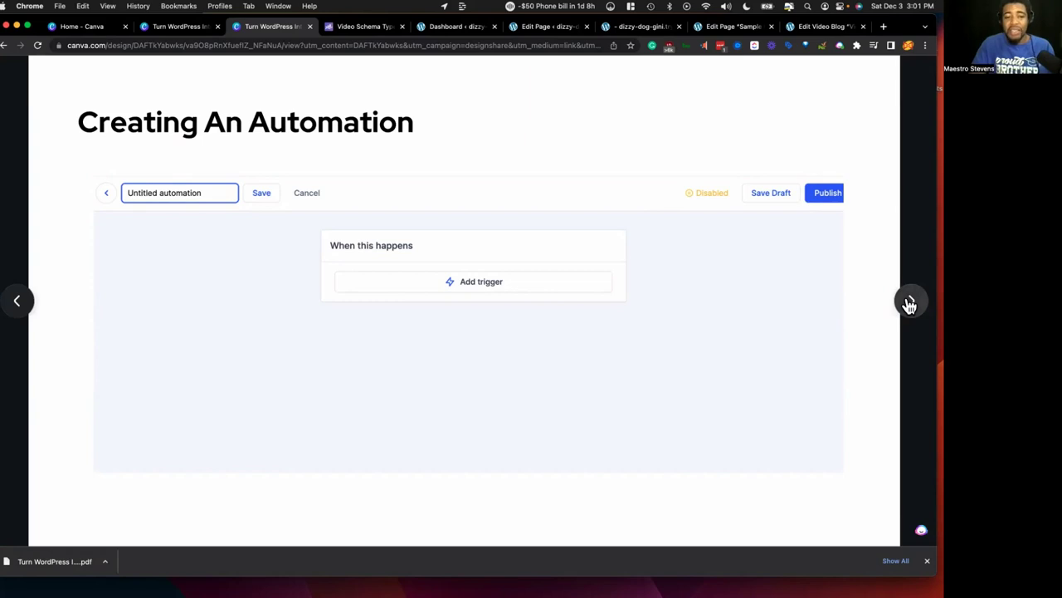
{"action": "left_click", "coordinate": [910, 303]}
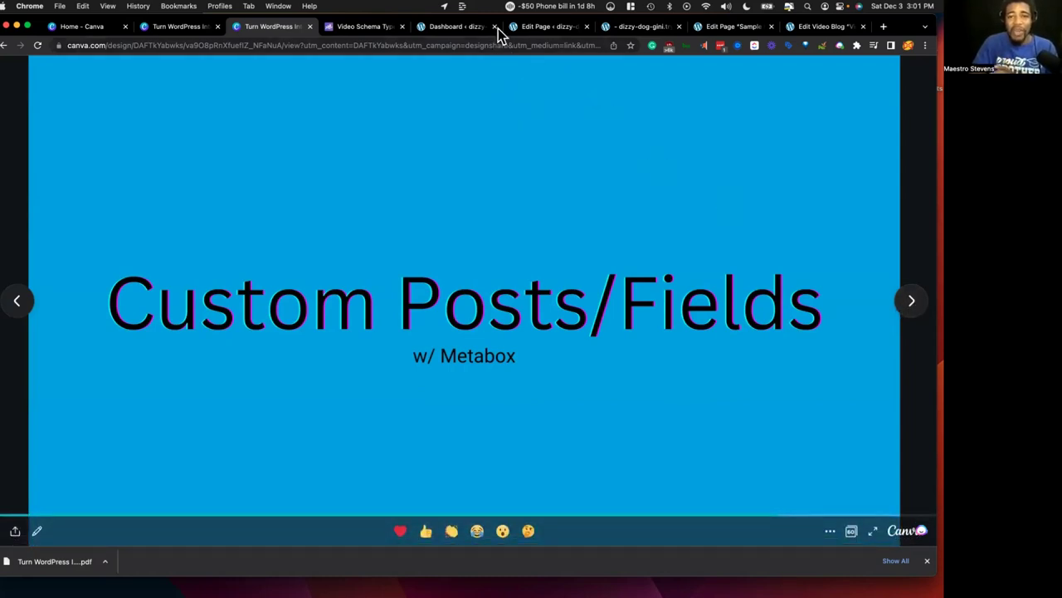
Step: Close the browser pages for the Sample Page editor, the site preview and the page editor with the video preset
{"action": "left_click", "coordinate": [769, 29]}
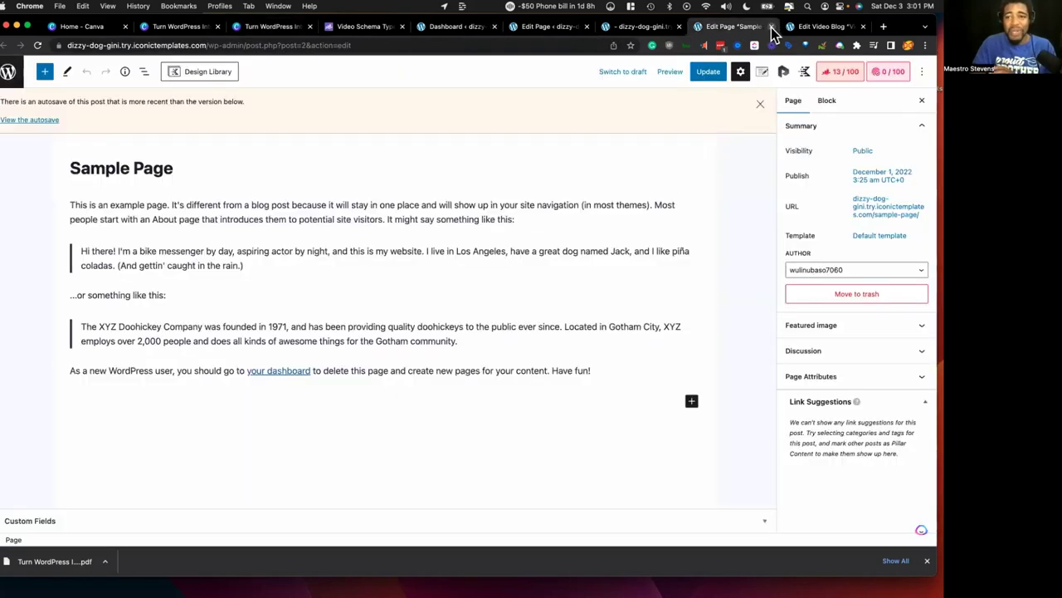
{"action": "left_click", "coordinate": [771, 27]}
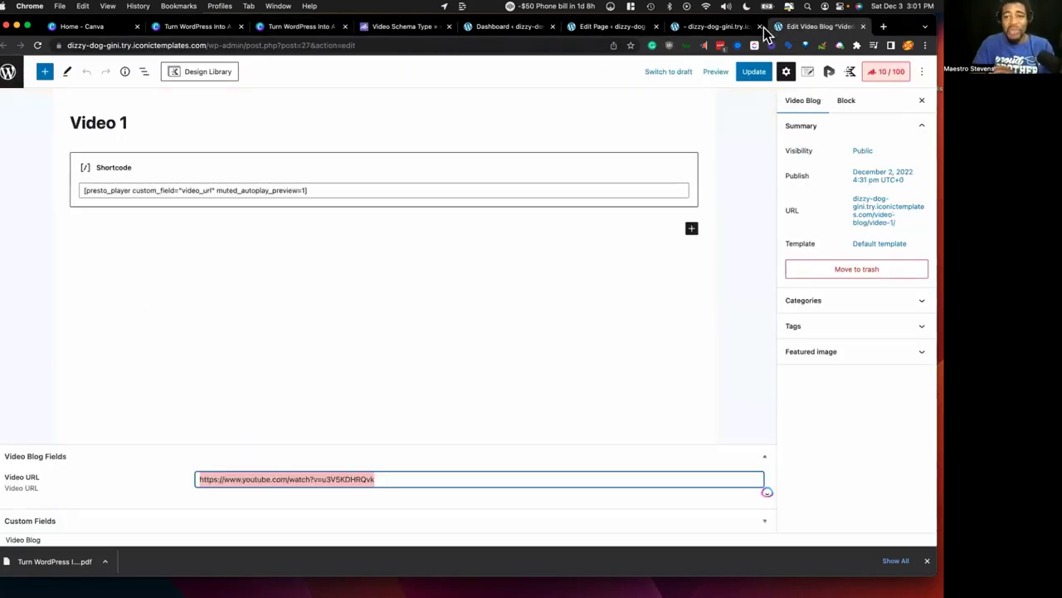
{"action": "left_click", "coordinate": [759, 27]}
{"action": "left_click", "coordinate": [614, 28]}
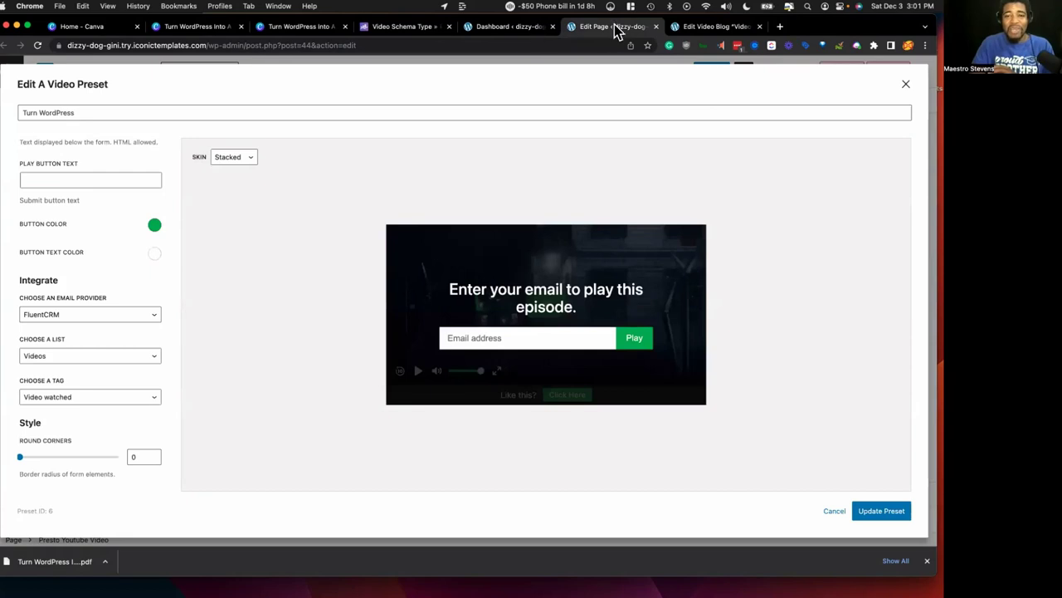
{"action": "left_click", "coordinate": [656, 26]}
Step: Return to the WordPress admin and review the installed plugins for the Meta Box and custom post type plugins
{"action": "left_click", "coordinate": [516, 30]}
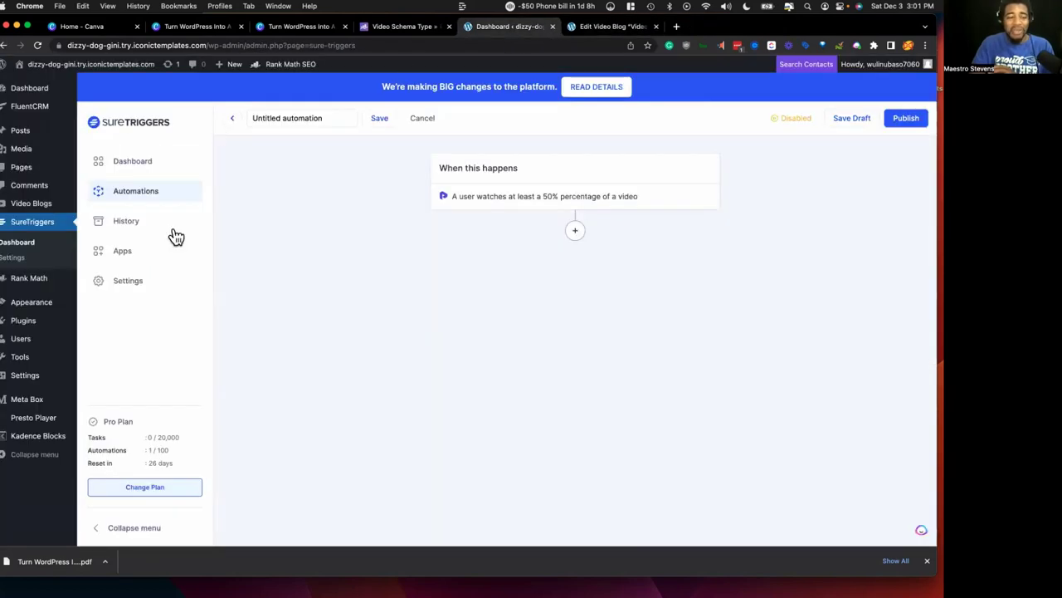
{"action": "mouse_move", "coordinate": [38, 303]}
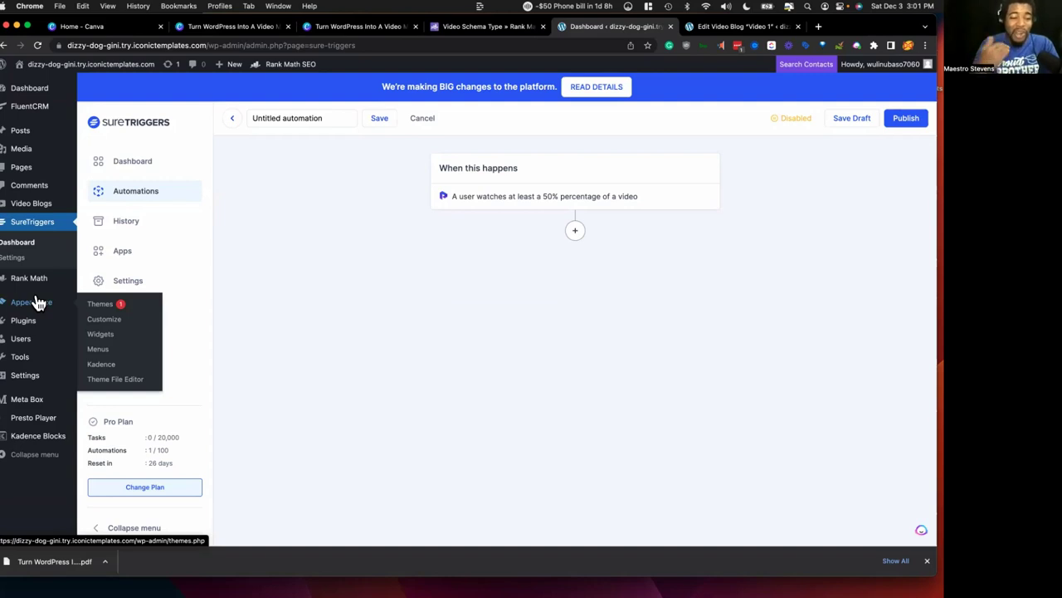
{"action": "left_click", "coordinate": [36, 323]}
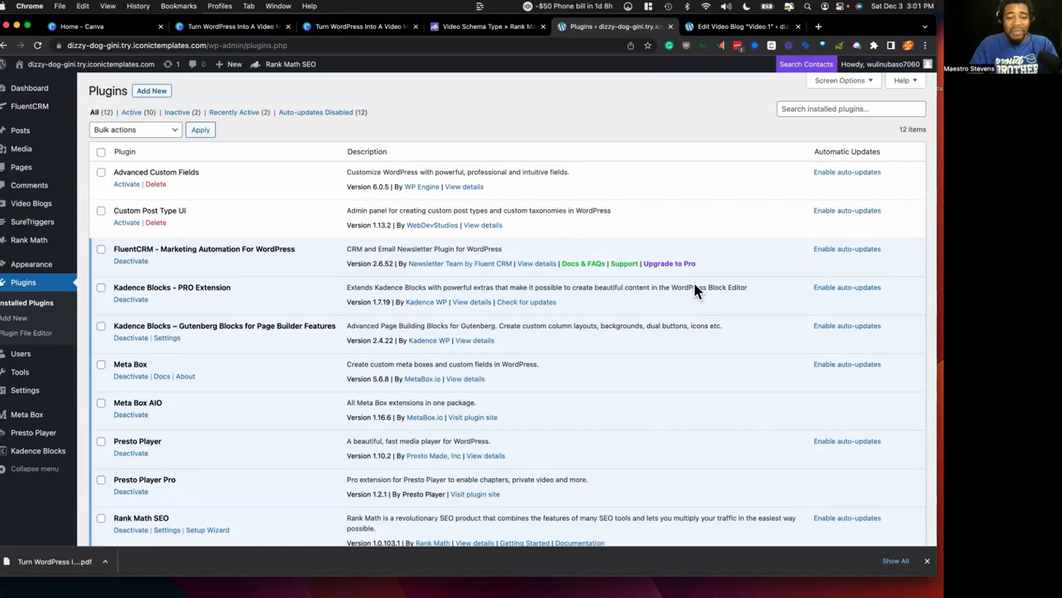
{"action": "scroll", "coordinate": [264, 336], "scroll_direction": "down", "scroll_amount": 2}
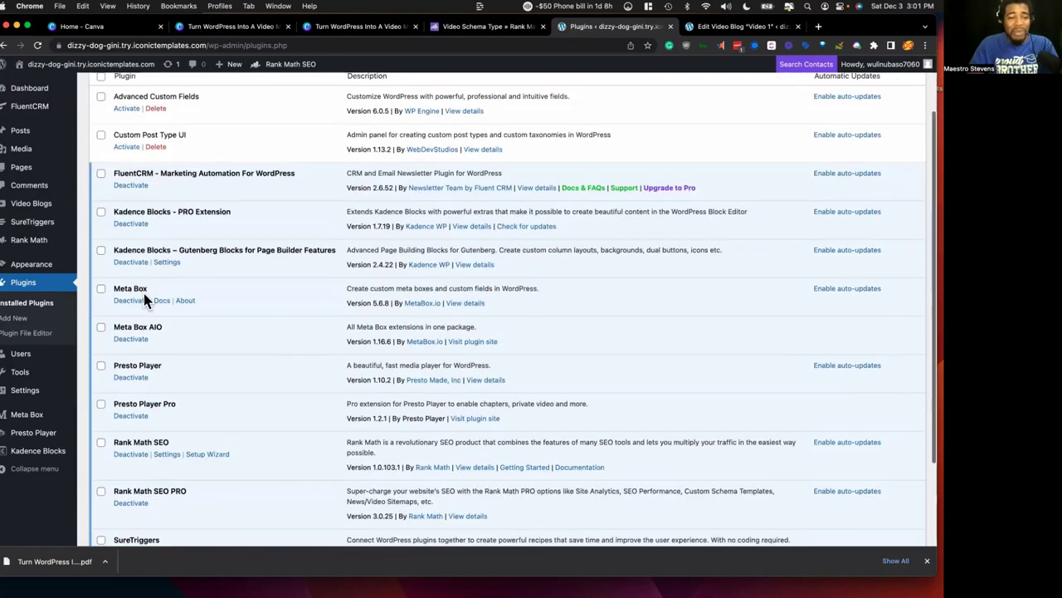
{"action": "scroll", "coordinate": [172, 340], "scroll_direction": "up", "scroll_amount": 2}
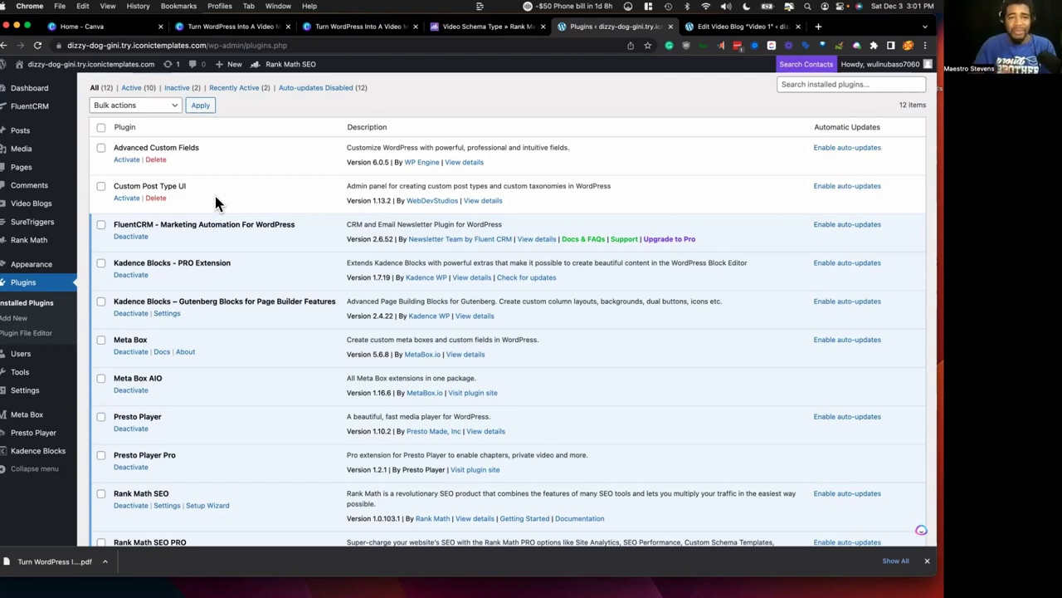
Step: View the presentation's What Are Custom Post Types & Fields? slide and skim Rank Math's Video Schema Type article
{"action": "left_click", "coordinate": [347, 26]}
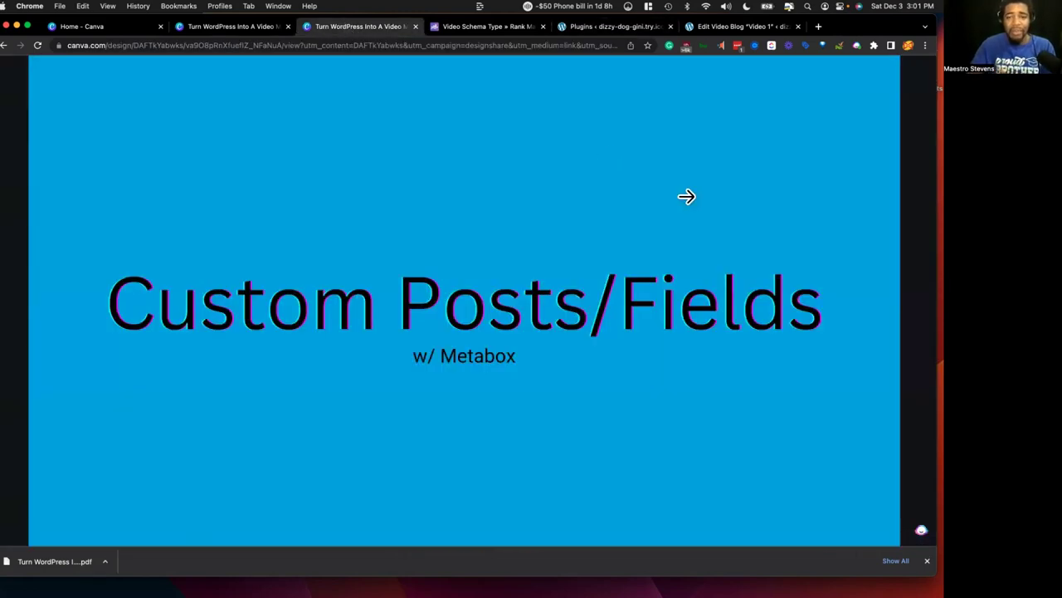
{"action": "left_click", "coordinate": [859, 295]}
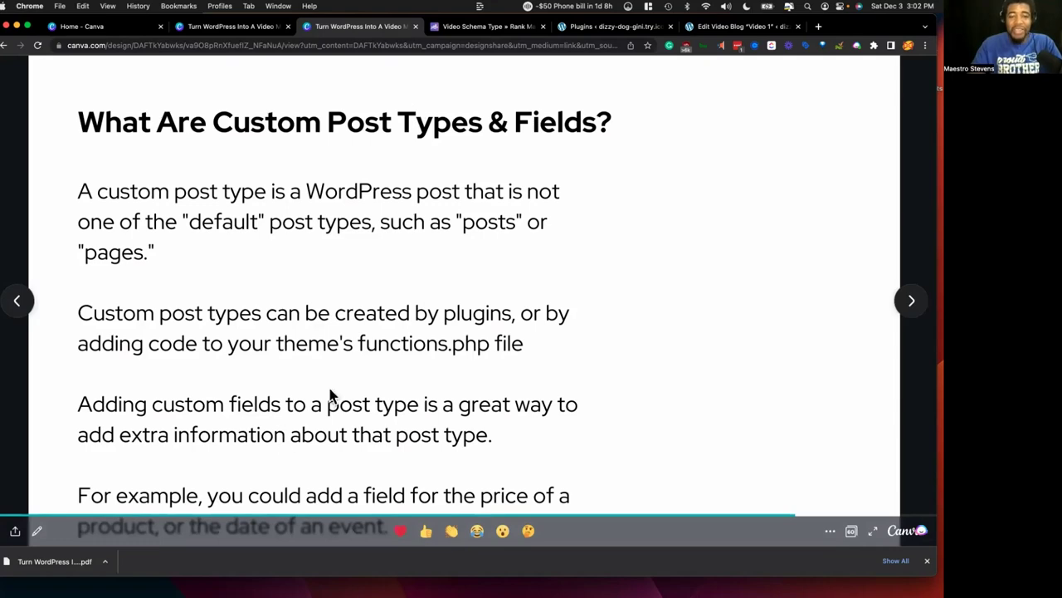
{"action": "left_click", "coordinate": [448, 26]}
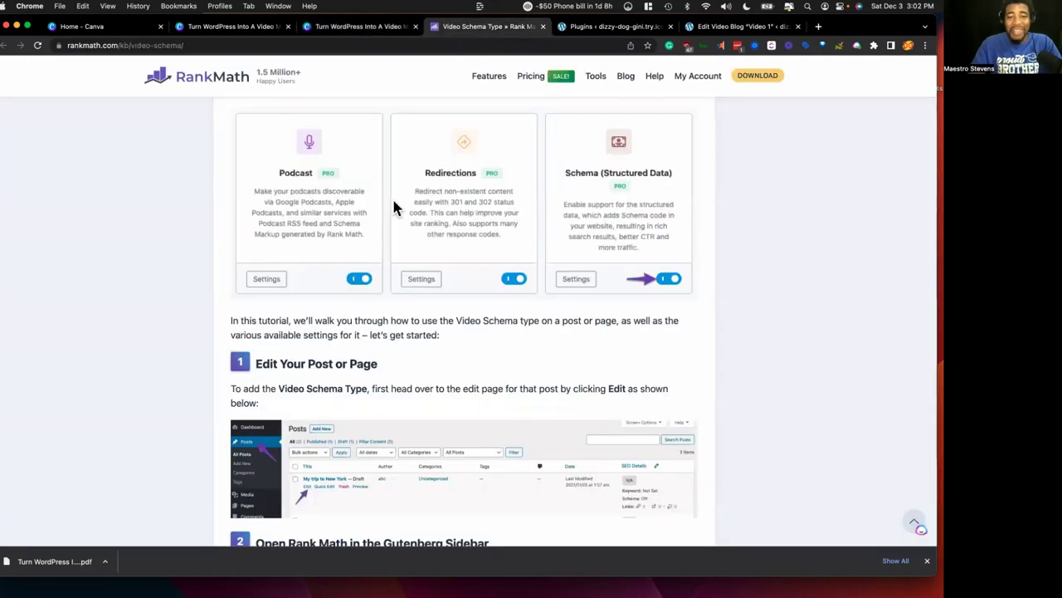
{"action": "scroll", "coordinate": [373, 261], "scroll_direction": "up", "scroll_amount": 10}
{"action": "scroll", "coordinate": [374, 265], "scroll_direction": "down", "scroll_amount": 1}
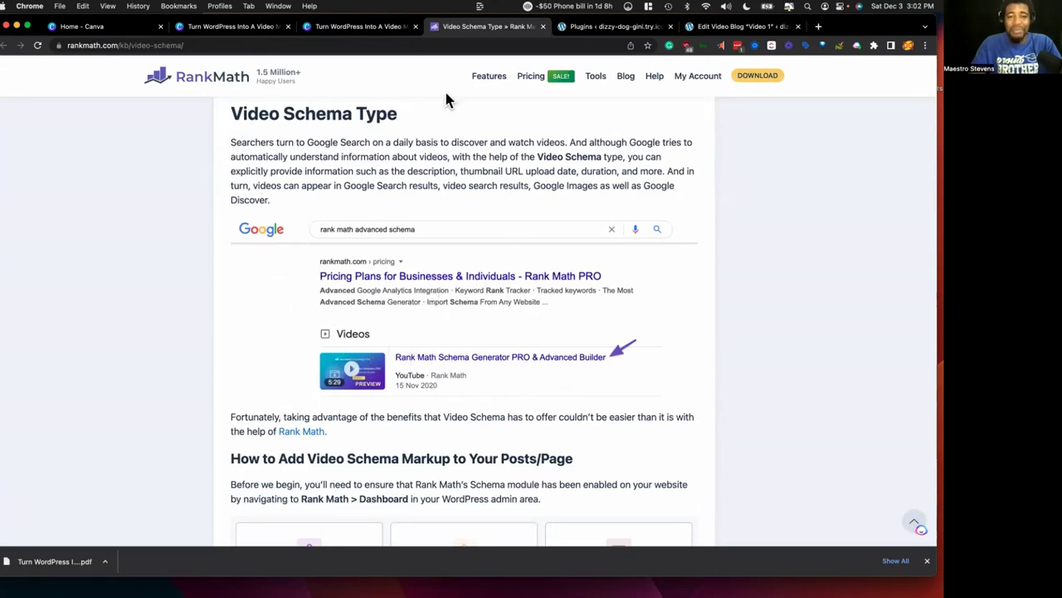
Step: Return to the WordPress admin and view the lists of the default post types, Posts and Pages
{"action": "left_click", "coordinate": [597, 32]}
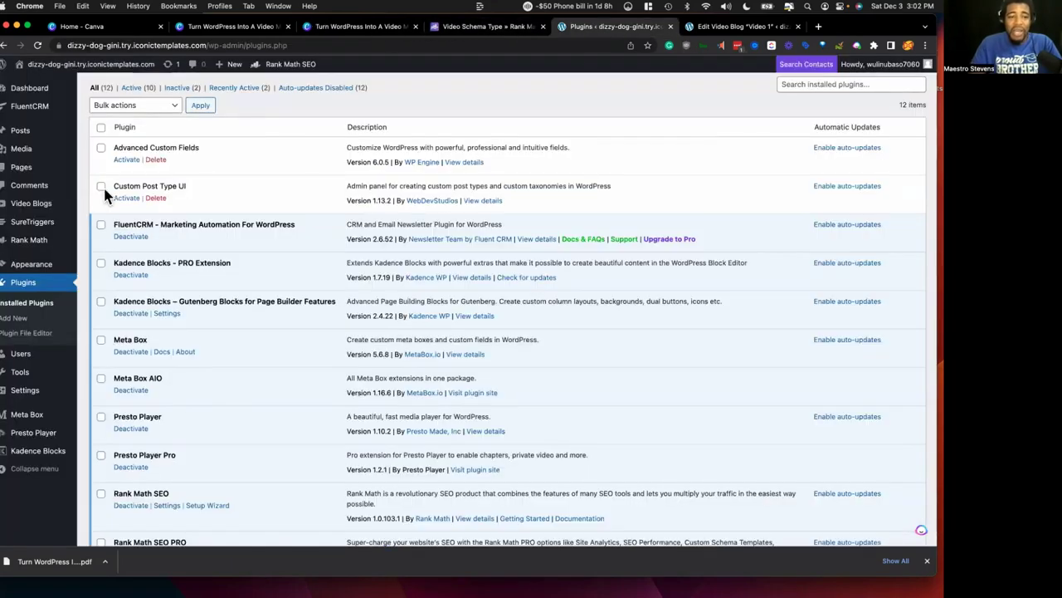
{"action": "mouse_move", "coordinate": [42, 420]}
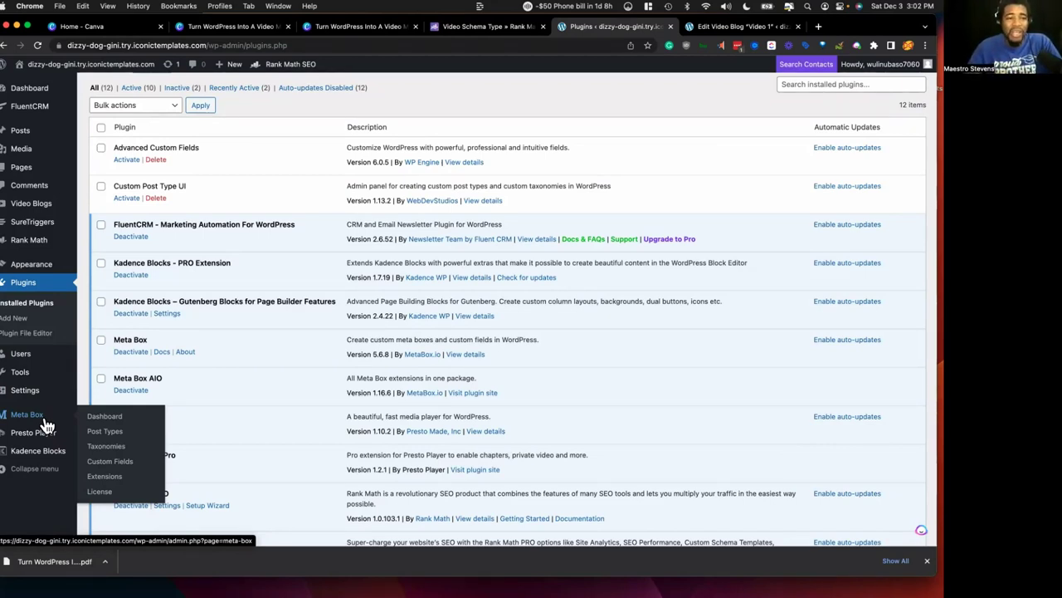
{"action": "mouse_move", "coordinate": [31, 176]}
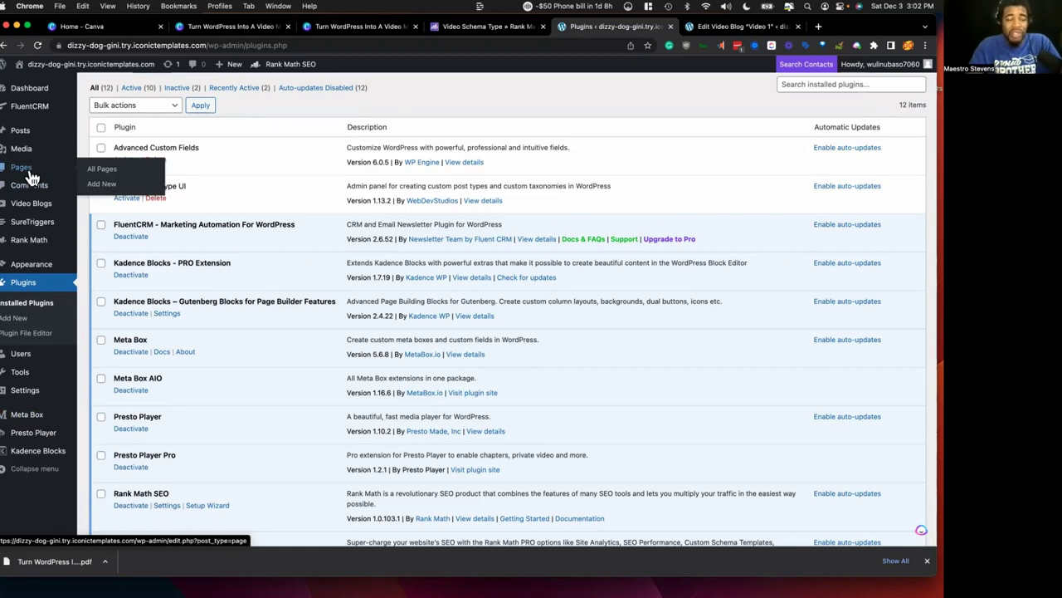
{"action": "mouse_move", "coordinate": [31, 137]}
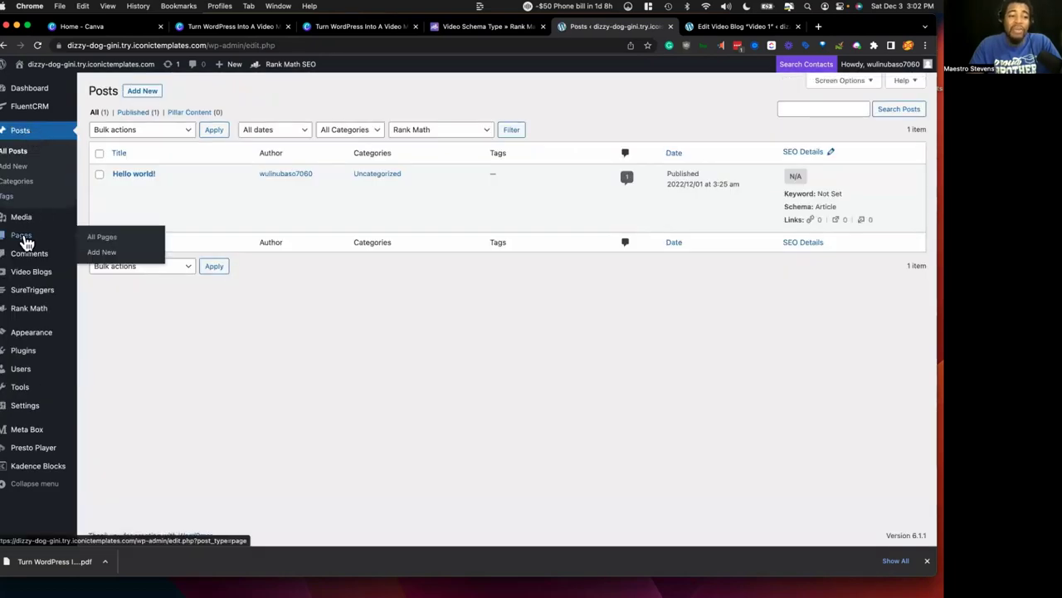
{"action": "left_click", "coordinate": [25, 240]}
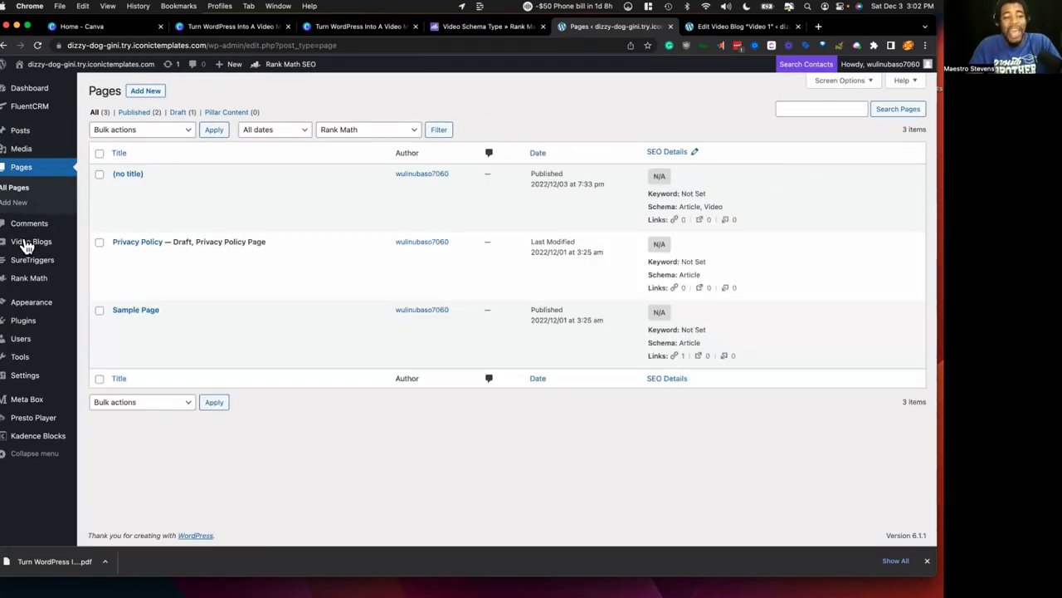
Step: Open the Video Blog custom post type for editing in Meta Box and examine its plural name
{"action": "mouse_move", "coordinate": [33, 264]}
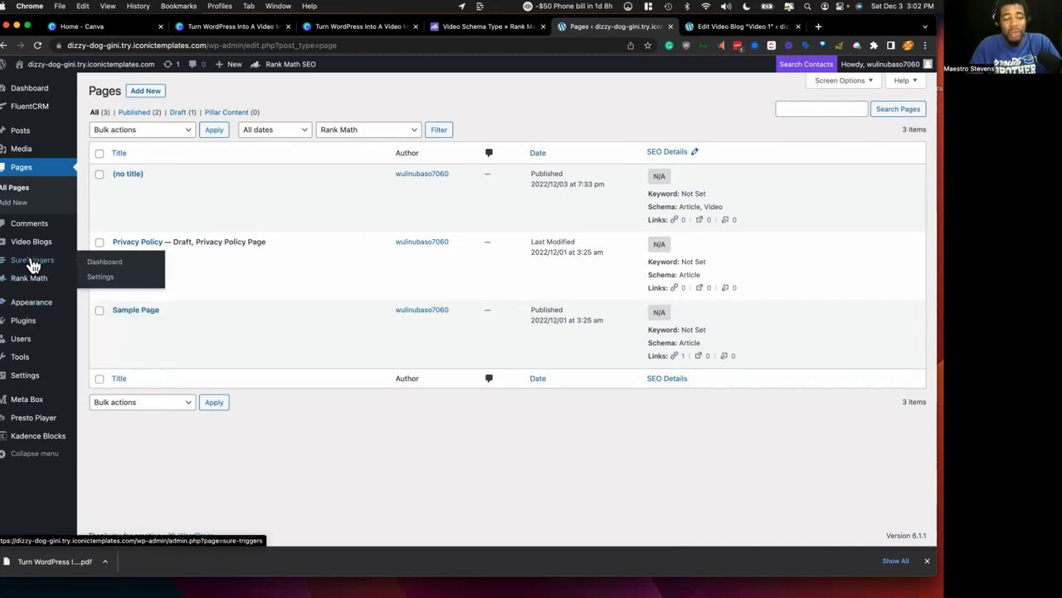
{"action": "mouse_move", "coordinate": [32, 245]}
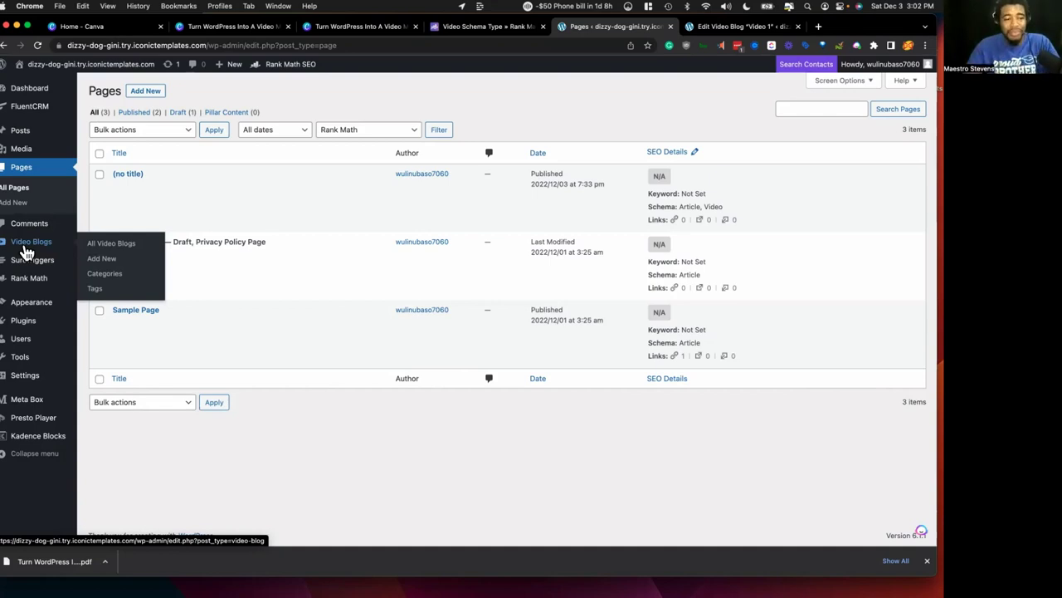
{"action": "left_click", "coordinate": [29, 407]}
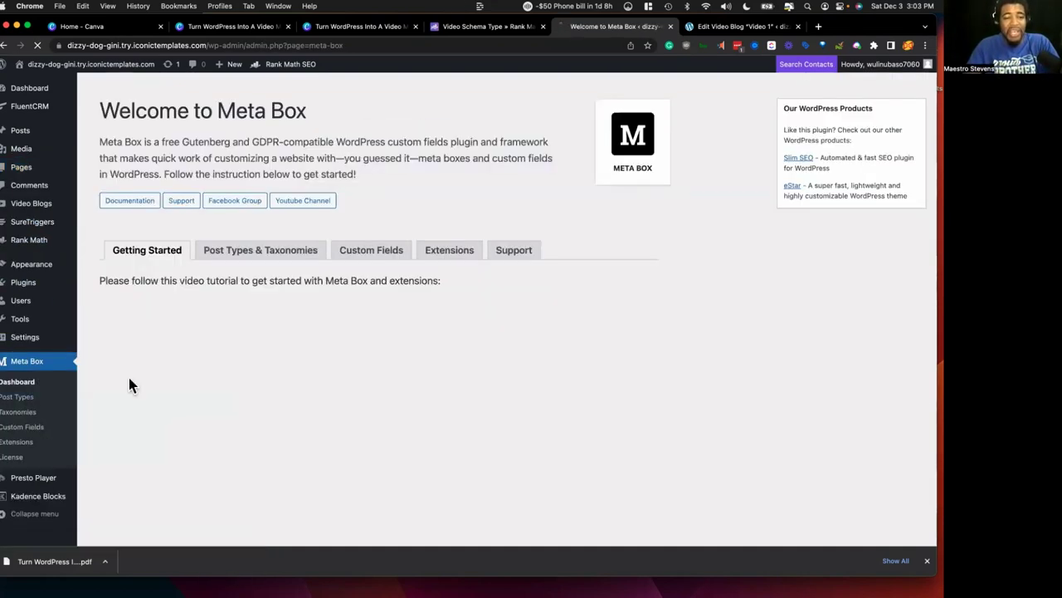
{"action": "left_click", "coordinate": [20, 397]}
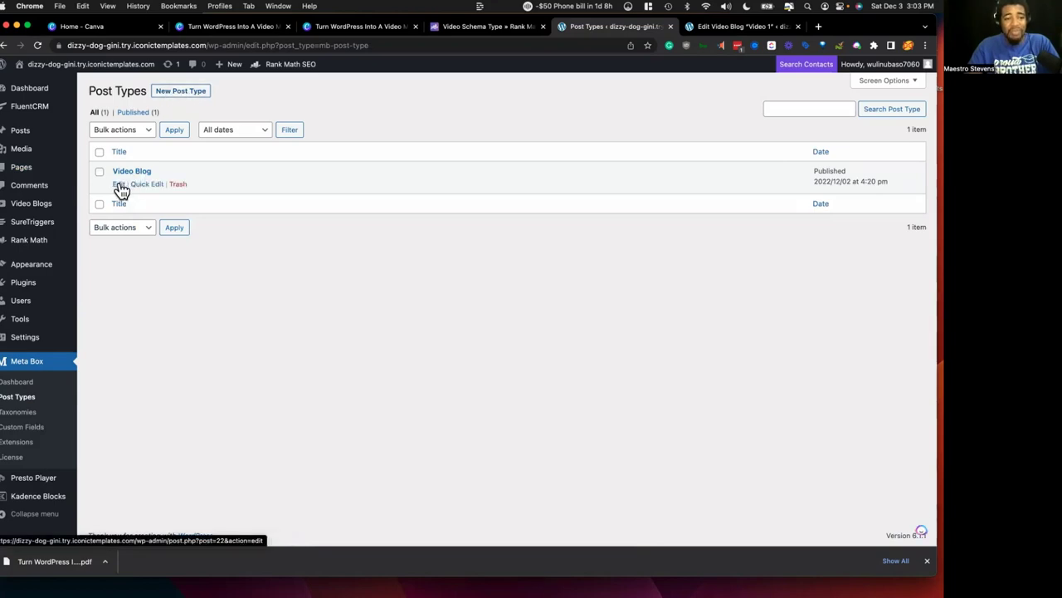
{"action": "left_click", "coordinate": [119, 185]}
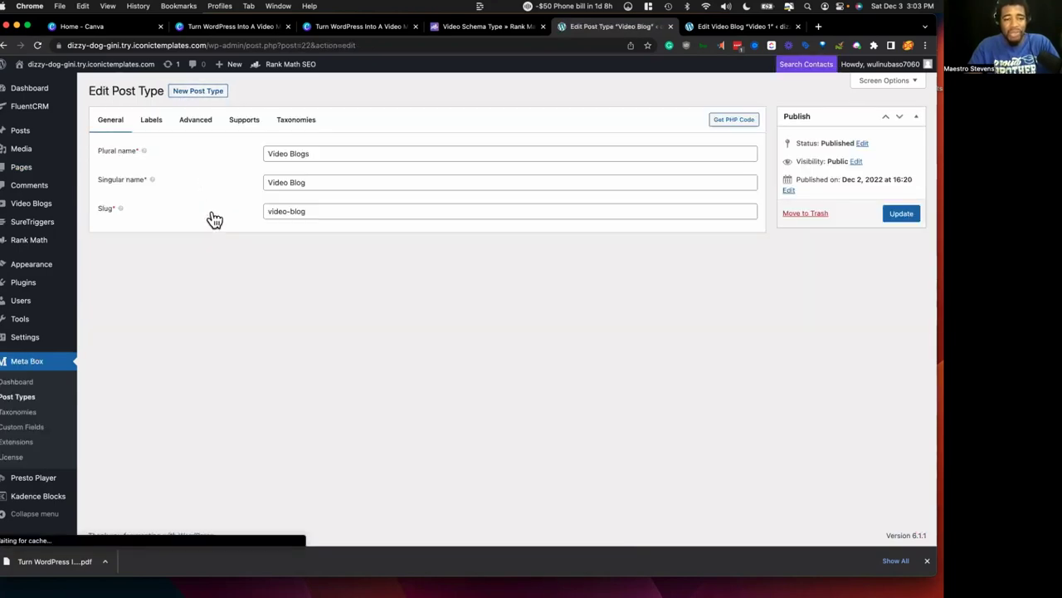
{"action": "left_click_drag", "start_coordinate": [268, 153], "coordinate": [315, 155]}
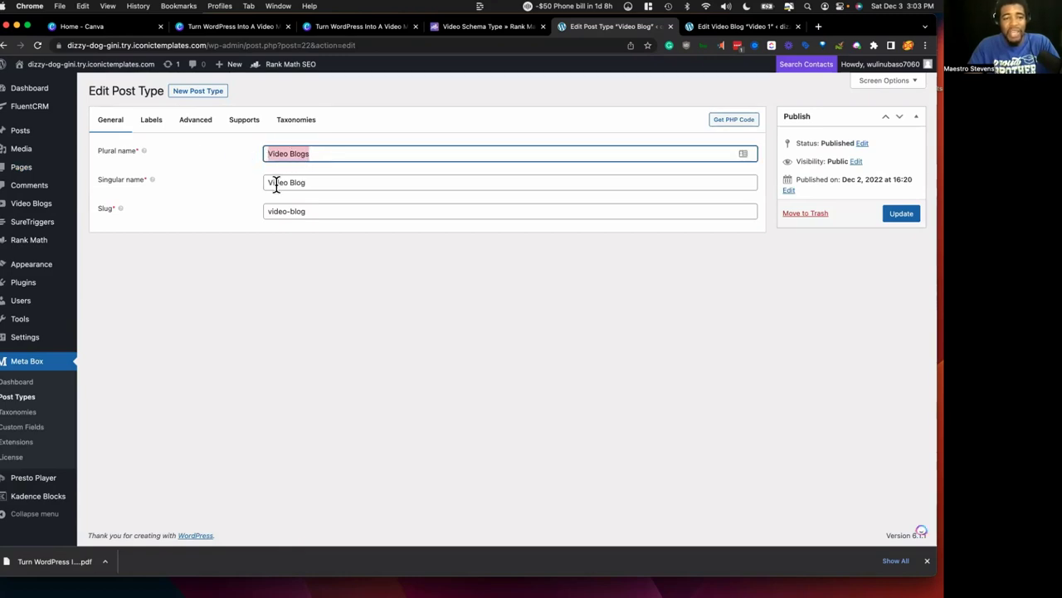
Step: Review the label texts of the Video Blog custom post type
{"action": "left_click", "coordinate": [159, 126]}
{"action": "scroll", "coordinate": [192, 224], "scroll_direction": "down", "scroll_amount": 3}
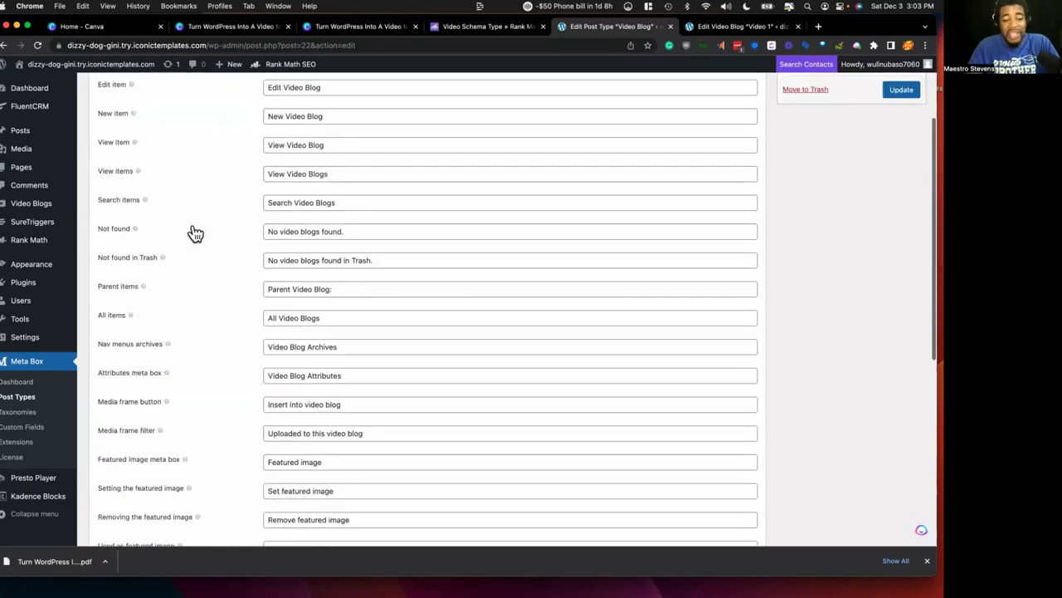
{"action": "scroll", "coordinate": [195, 233], "scroll_direction": "down", "scroll_amount": 5}
{"action": "scroll", "coordinate": [194, 229], "scroll_direction": "up", "scroll_amount": 10}
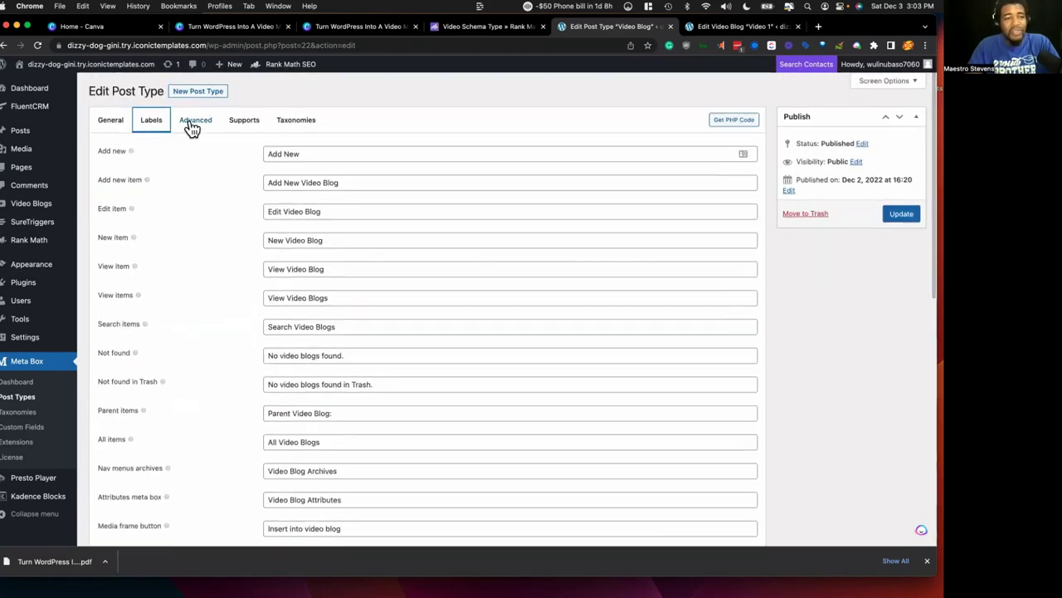
Step: Review the Video Blog post type's advanced settings, including its play-button menu icon
{"action": "left_click", "coordinate": [195, 122]}
{"action": "scroll", "coordinate": [193, 245], "scroll_direction": "down", "scroll_amount": 2}
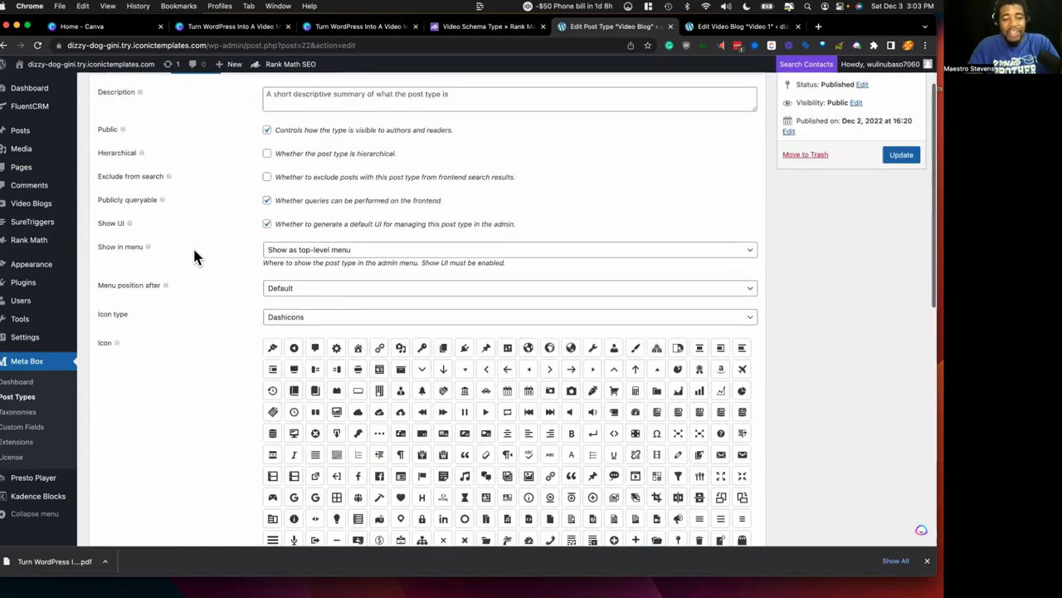
{"action": "scroll", "coordinate": [193, 256], "scroll_direction": "down", "scroll_amount": 4}
{"action": "left_click", "coordinate": [635, 413]}
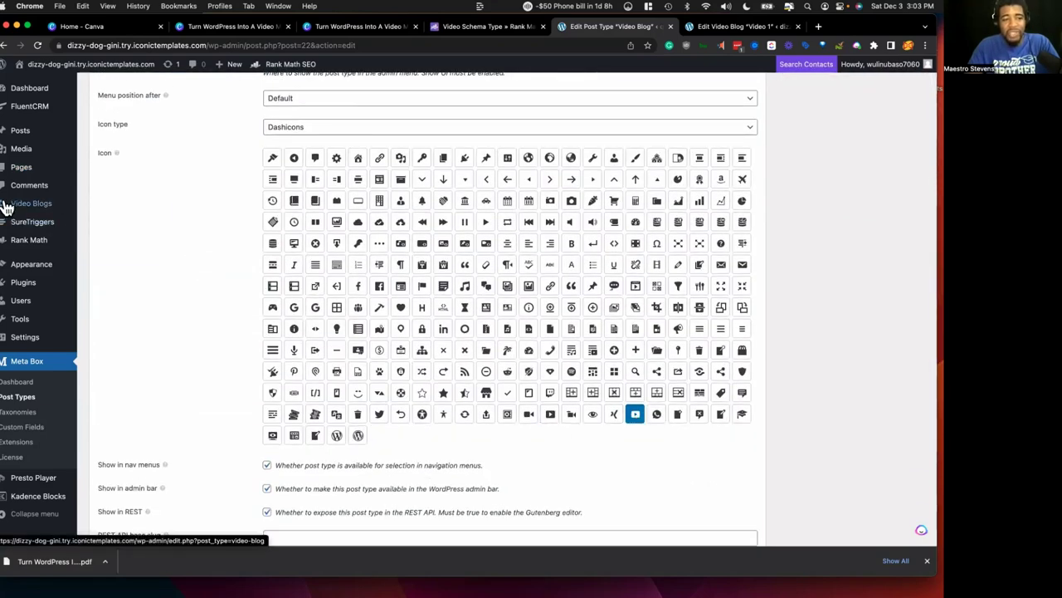
{"action": "scroll", "coordinate": [226, 310], "scroll_direction": "up", "scroll_amount": 1}
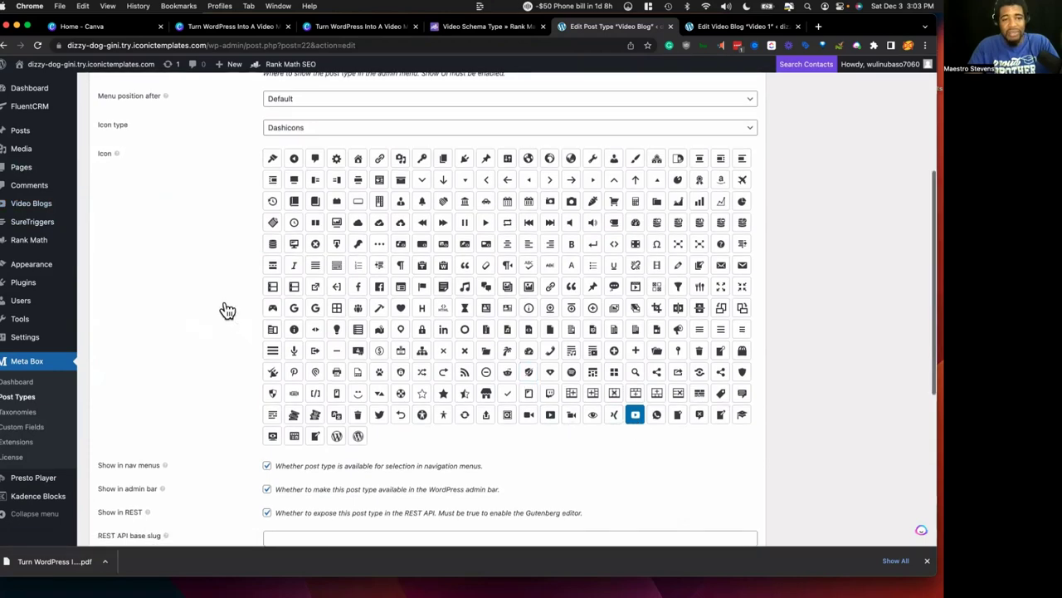
Step: Review the core features the Video Blog post type supports, especially Editor and Custom fields
{"action": "scroll", "coordinate": [226, 309], "scroll_direction": "up", "scroll_amount": 5}
{"action": "left_click", "coordinate": [259, 121]}
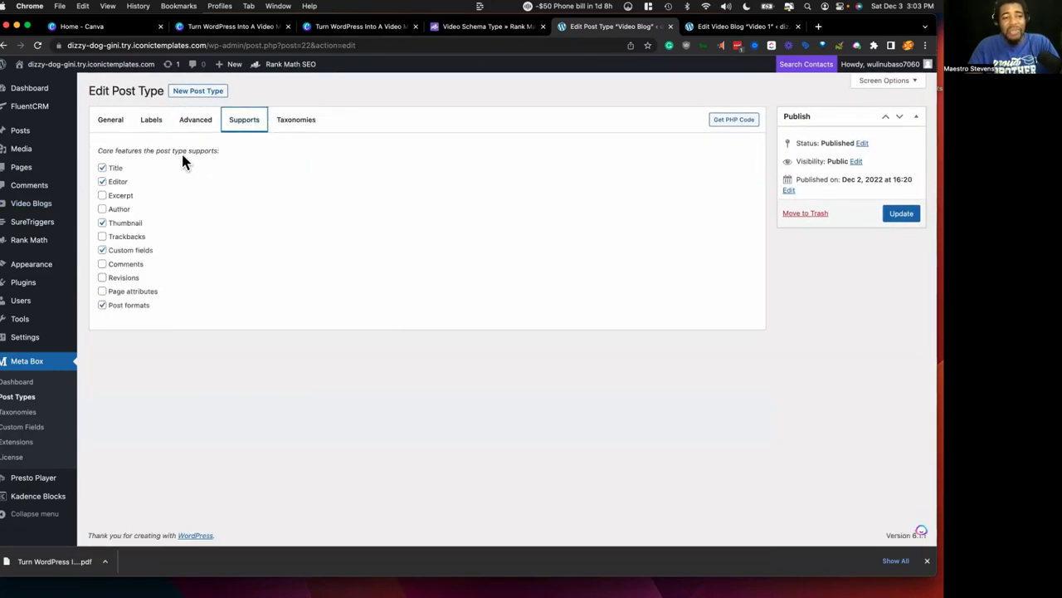
{"action": "left_click", "coordinate": [111, 90]}
{"action": "left_click_drag", "start_coordinate": [110, 90], "coordinate": [164, 91]}
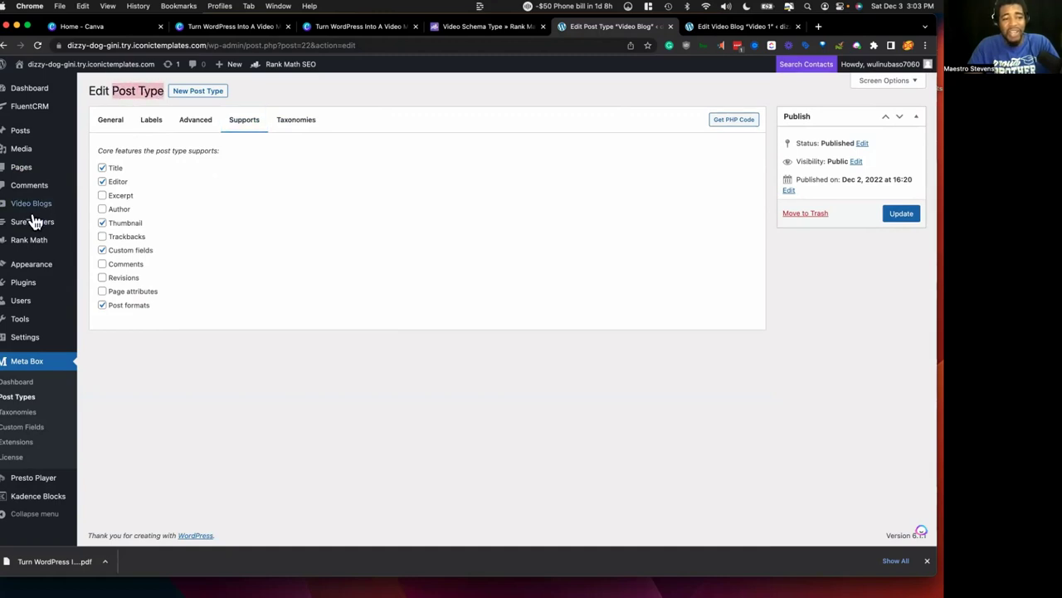
{"action": "left_click", "coordinate": [102, 181]}
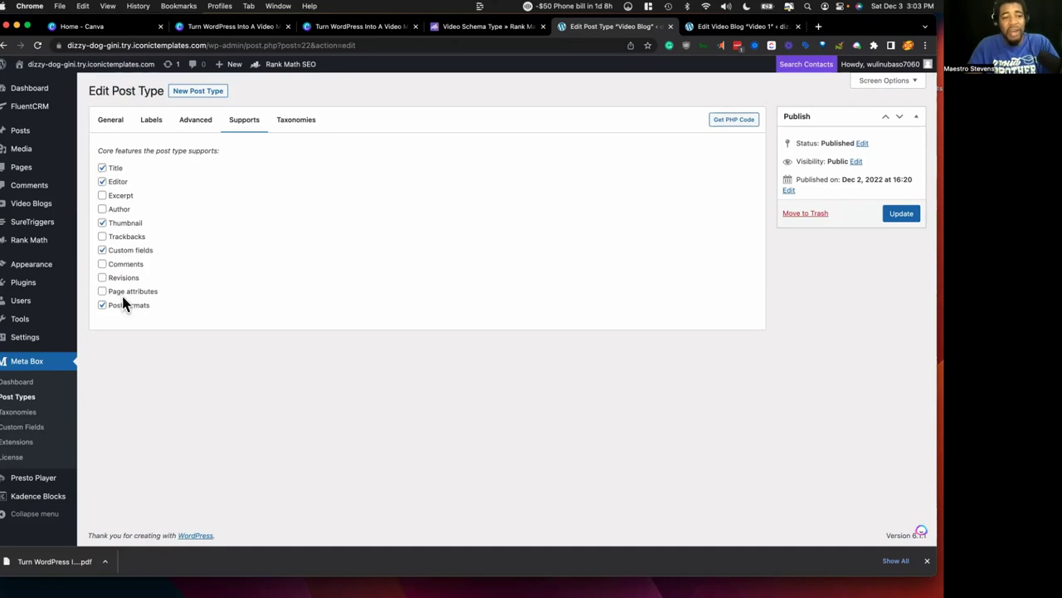
{"action": "left_click", "coordinate": [103, 251]}
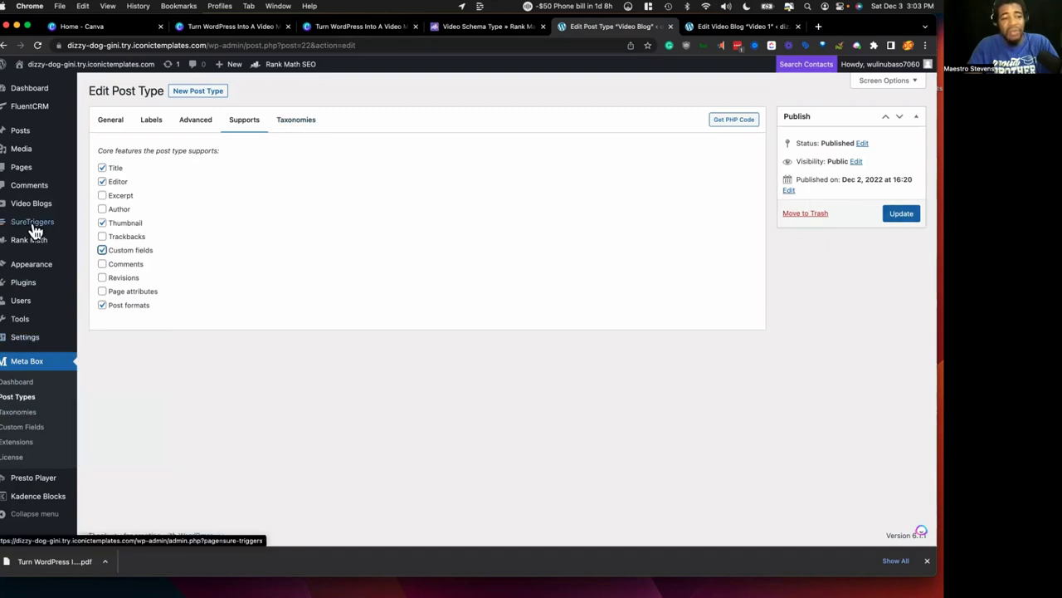
{"action": "mouse_move", "coordinate": [30, 208]}
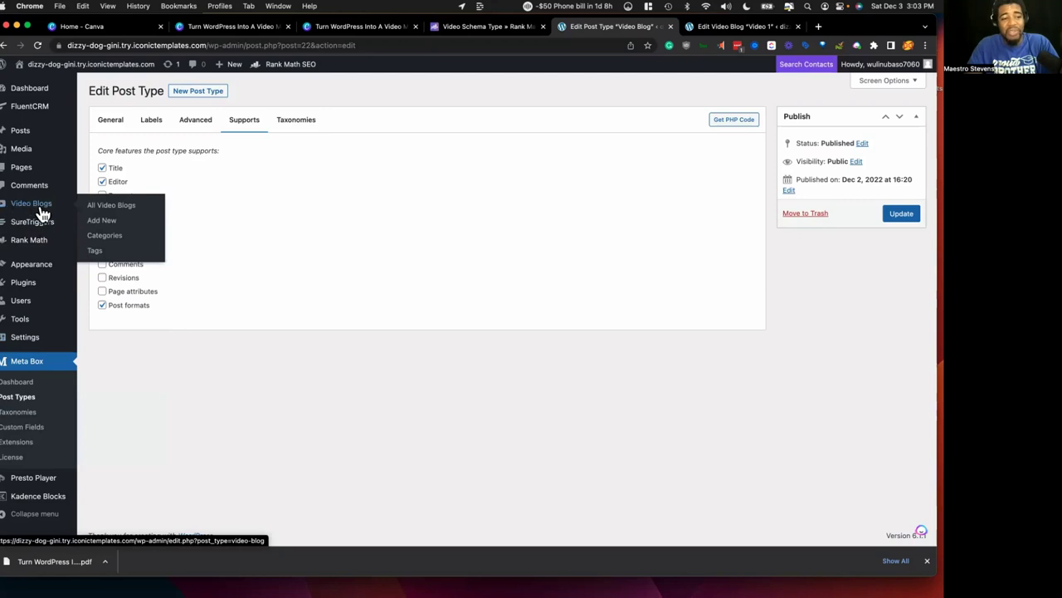
Step: View the Meta Box field groups list and examine the Video URL value in the Video 1 post
{"action": "left_click", "coordinate": [40, 425]}
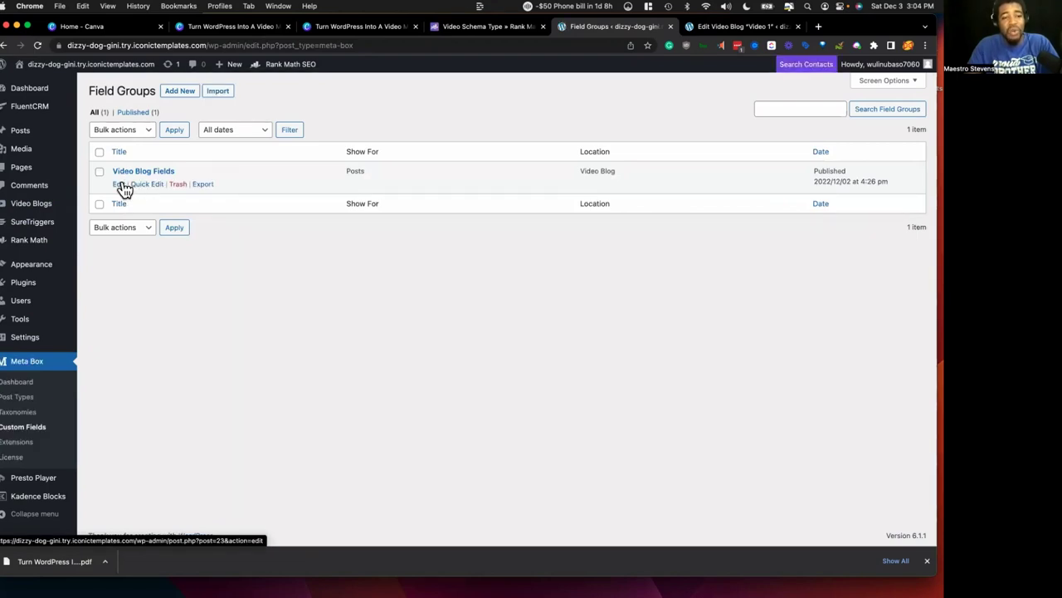
{"action": "mouse_move", "coordinate": [48, 206]}
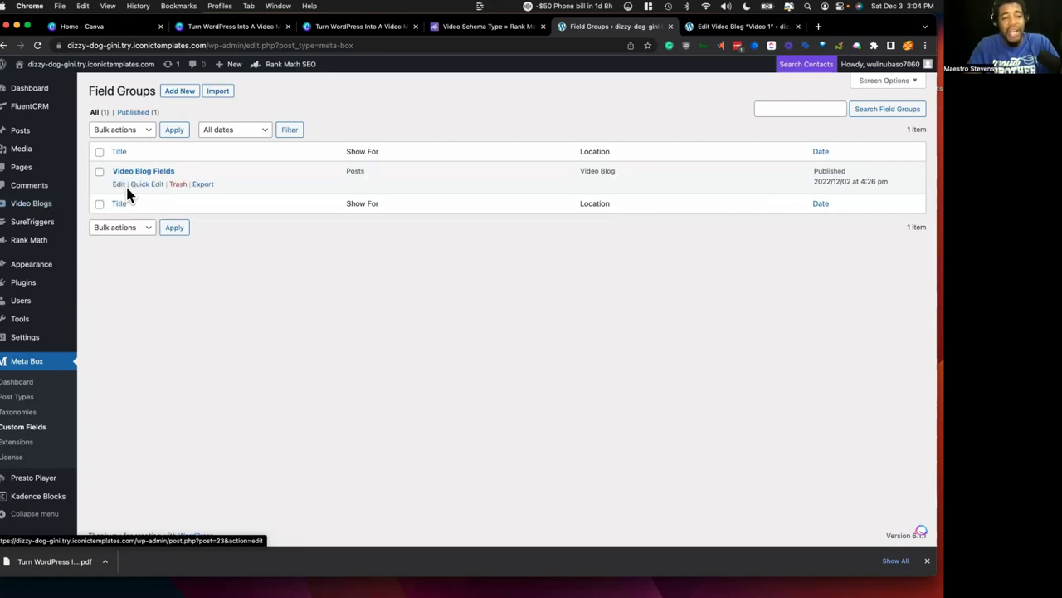
{"action": "left_click", "coordinate": [719, 27]}
{"action": "left_click", "coordinate": [254, 484]}
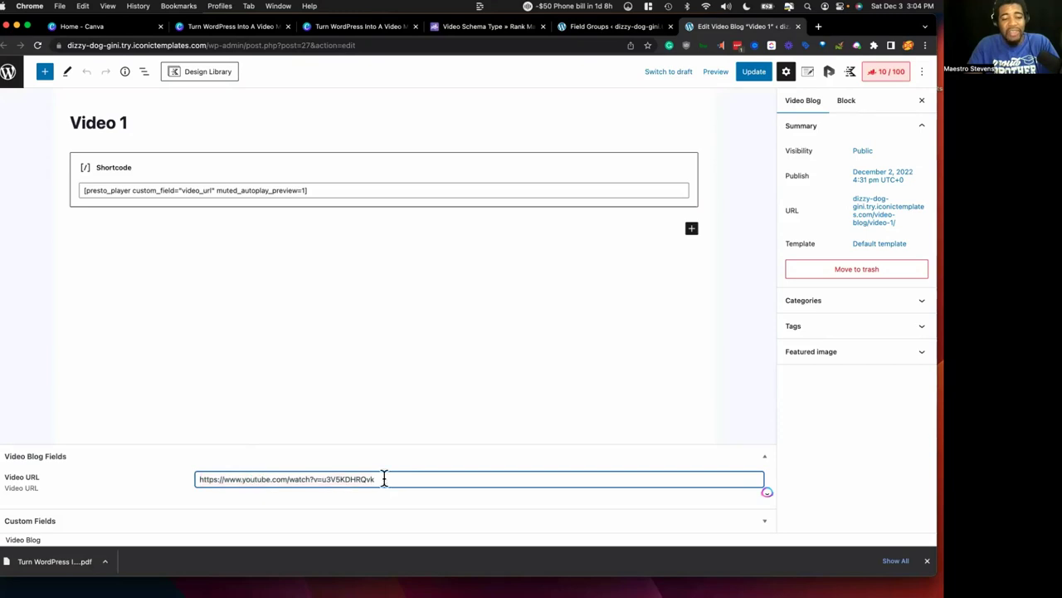
{"action": "left_click_drag", "start_coordinate": [385, 479], "coordinate": [197, 479]}
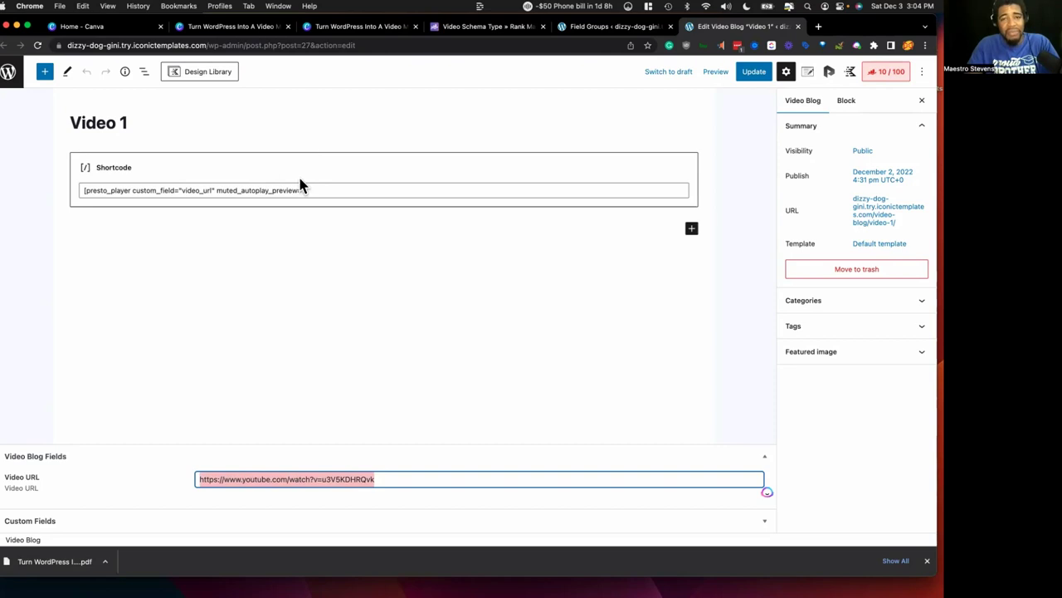
Step: Open the Video Blog Fields group for editing, expand its Video URL field, and examine the field's label and ID
{"action": "left_click", "coordinate": [588, 27]}
{"action": "mouse_move", "coordinate": [37, 170]}
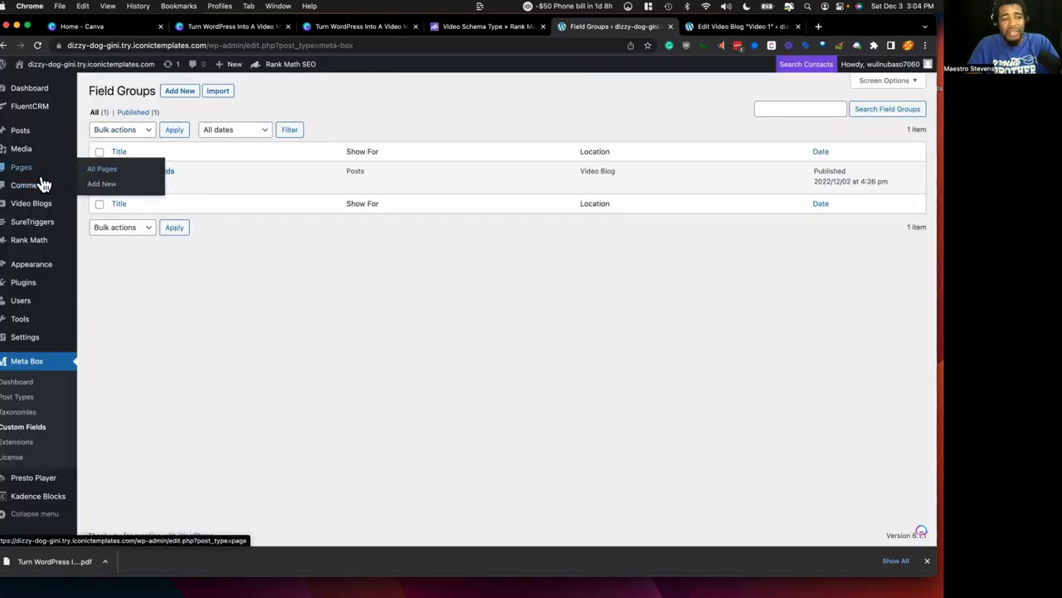
{"action": "left_click", "coordinate": [119, 185]}
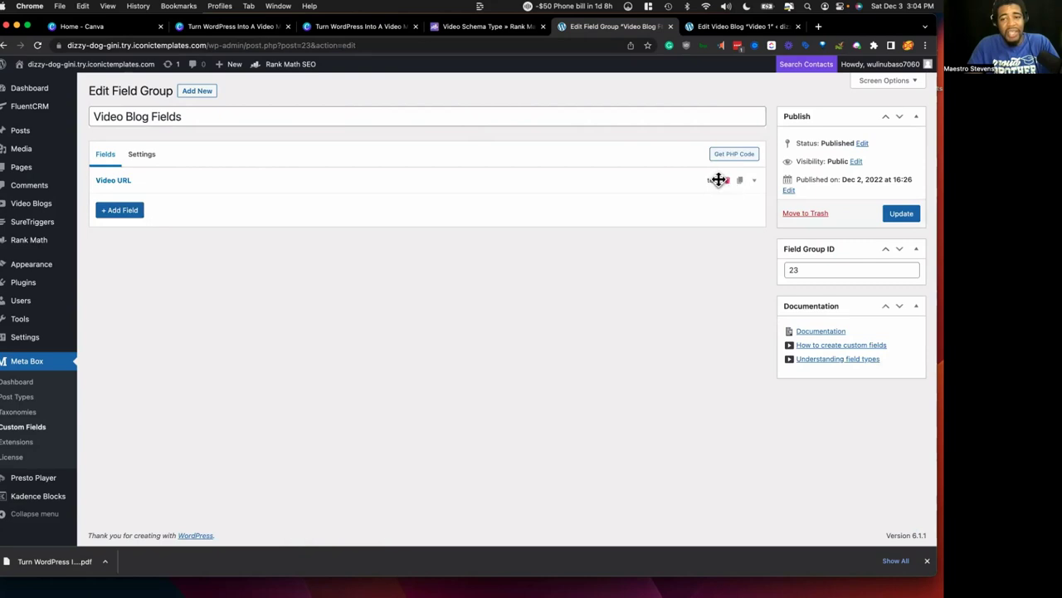
{"action": "left_click", "coordinate": [754, 181]}
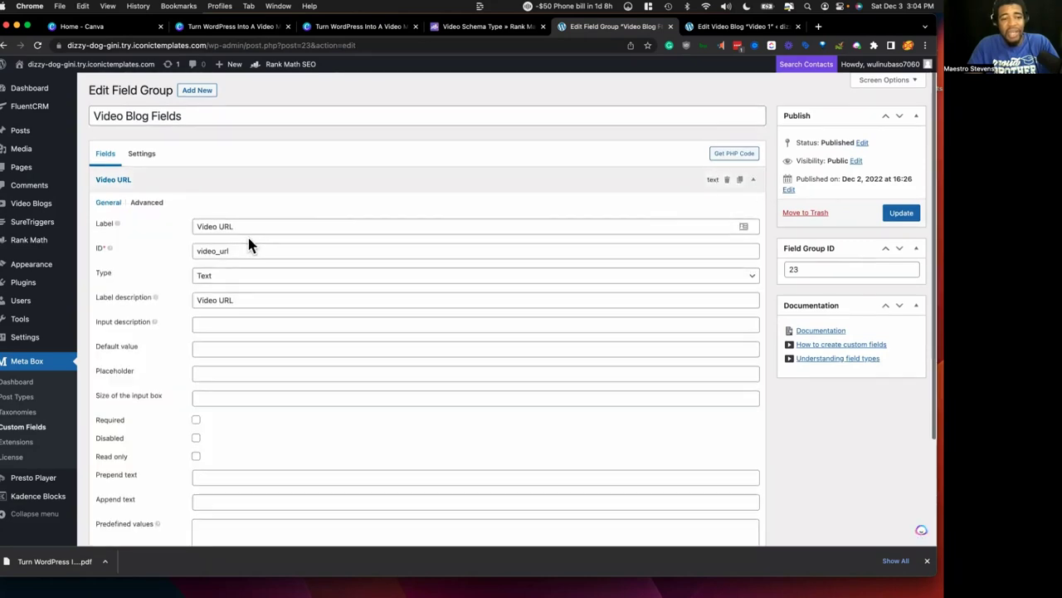
{"action": "scroll", "coordinate": [249, 242], "scroll_direction": "down", "scroll_amount": 1}
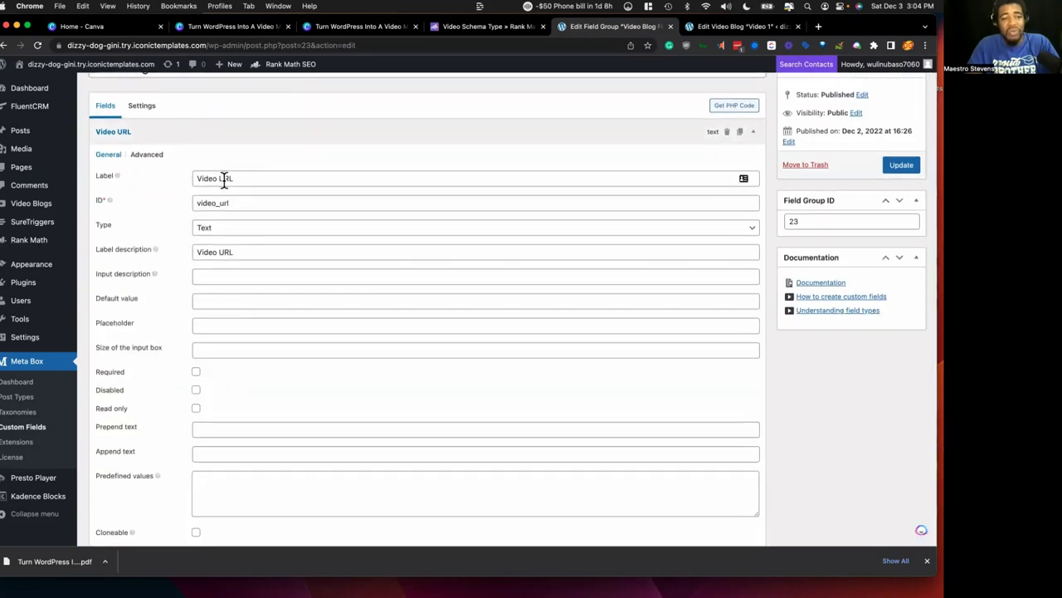
{"action": "left_click_drag", "start_coordinate": [249, 178], "coordinate": [195, 179]}
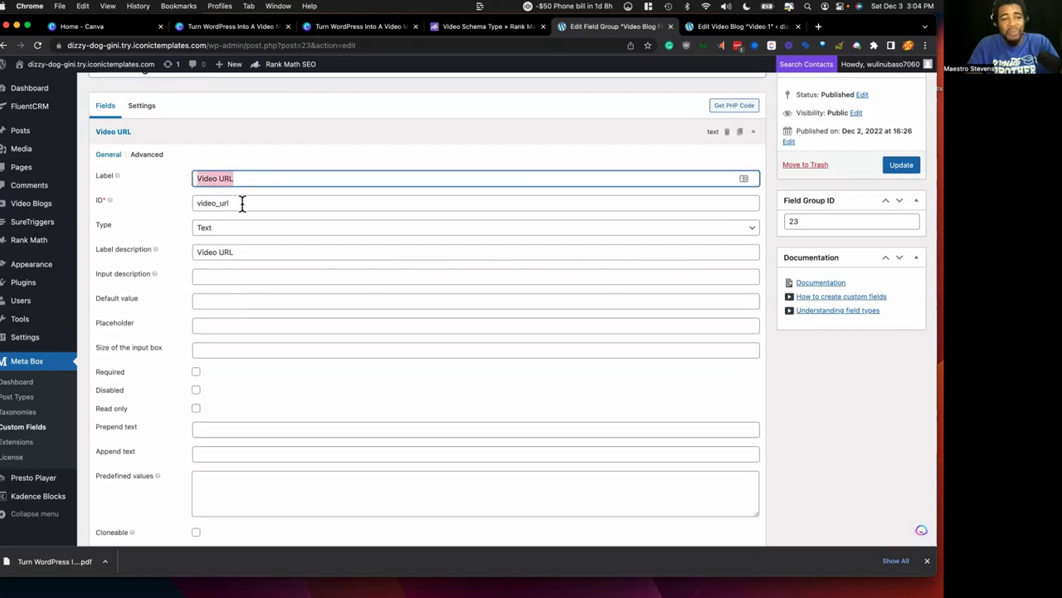
{"action": "left_click_drag", "start_coordinate": [242, 203], "coordinate": [192, 204]}
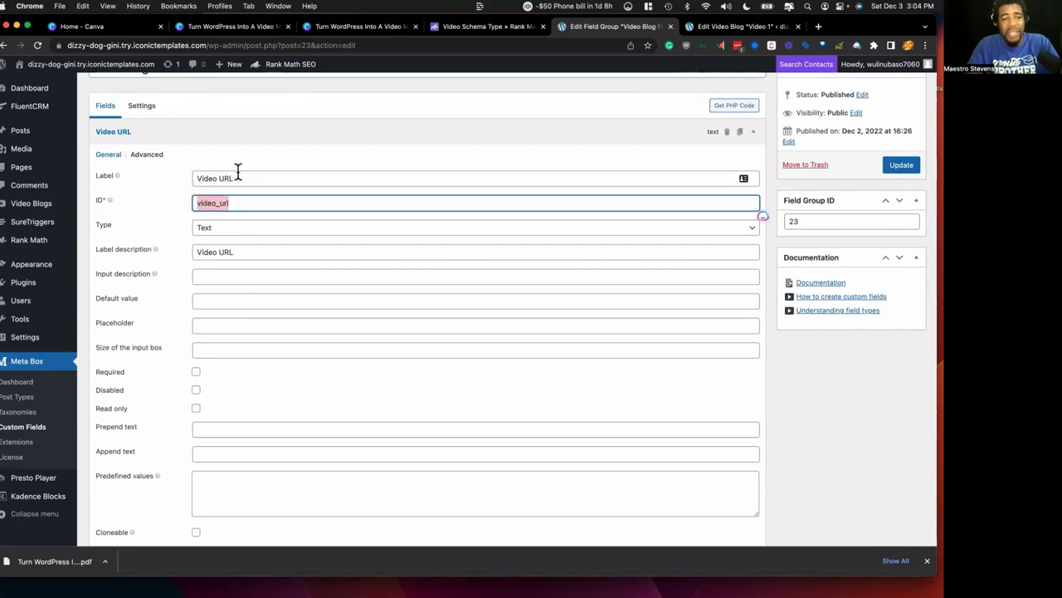
{"action": "left_click_drag", "start_coordinate": [238, 173], "coordinate": [191, 183]}
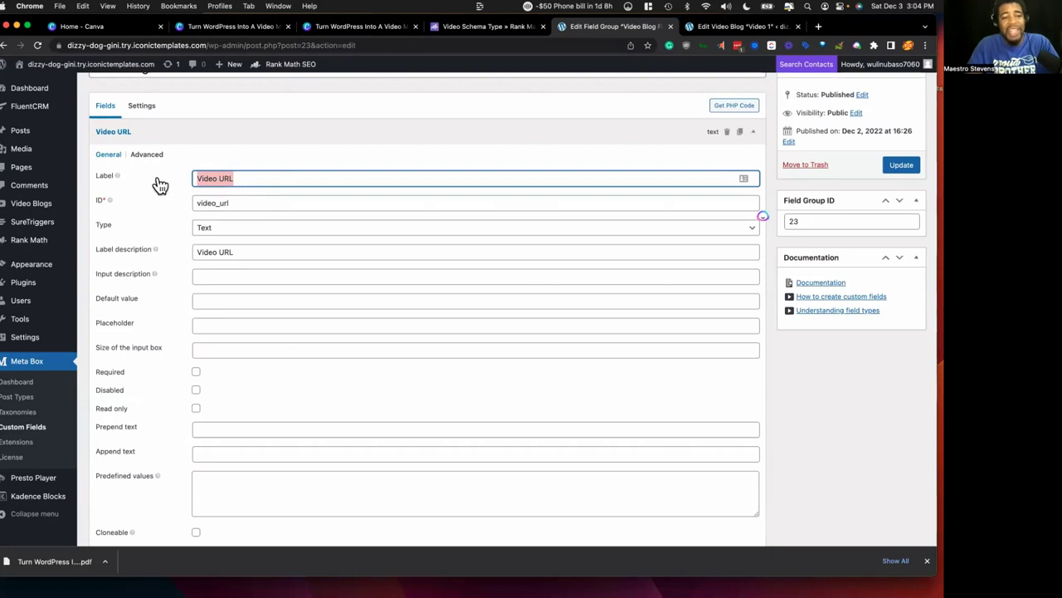
{"action": "left_click_drag", "start_coordinate": [233, 206], "coordinate": [185, 215]}
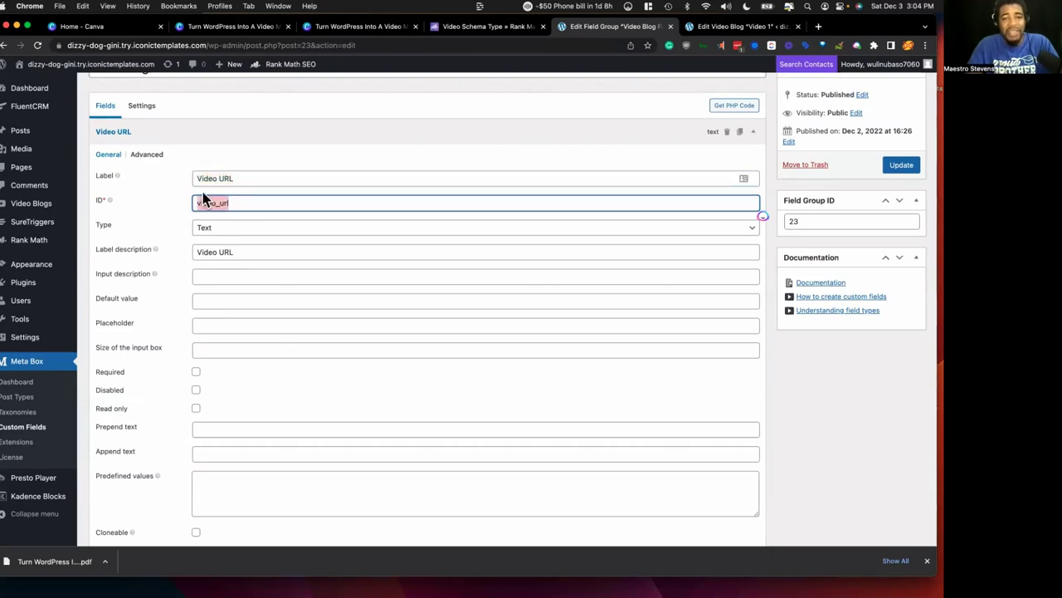
Step: Glance at the Video 1 post, then return to the presentation and advance to the Creating A Custom Post Type slide
{"action": "left_click", "coordinate": [720, 26]}
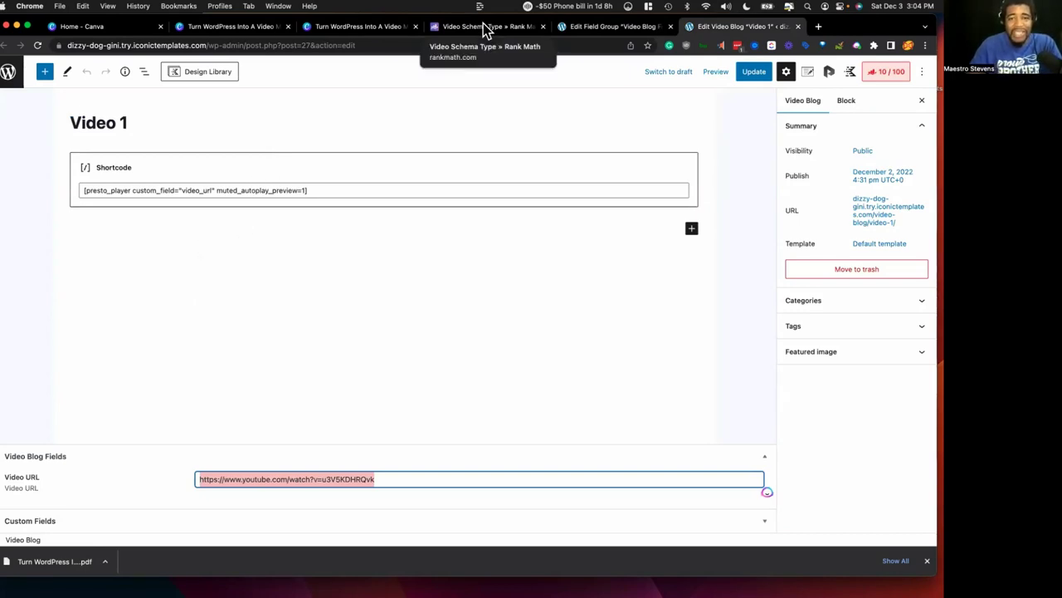
{"action": "left_click", "coordinate": [325, 28]}
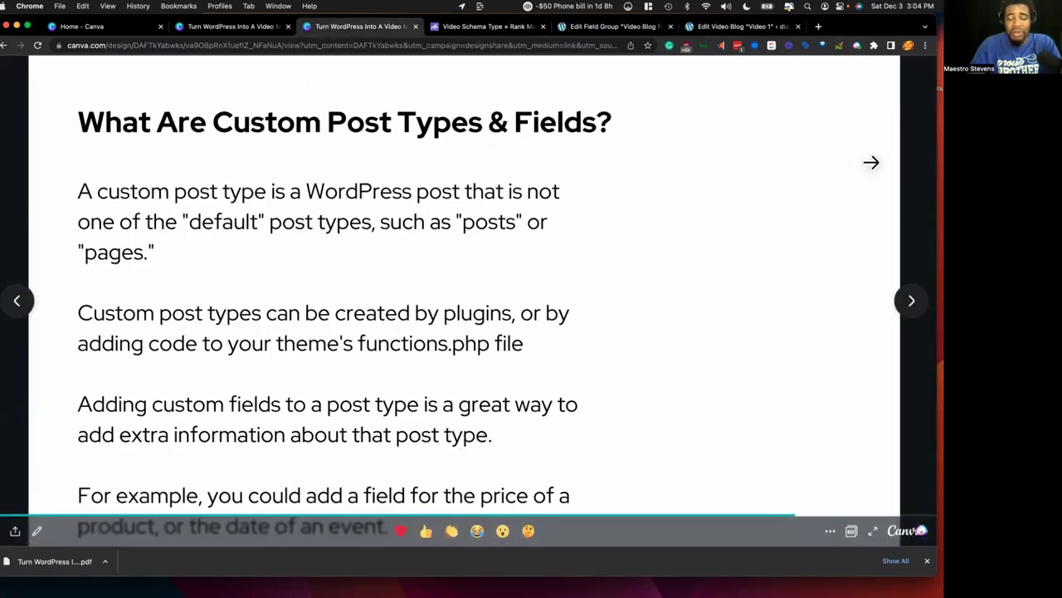
{"action": "left_click", "coordinate": [871, 162]}
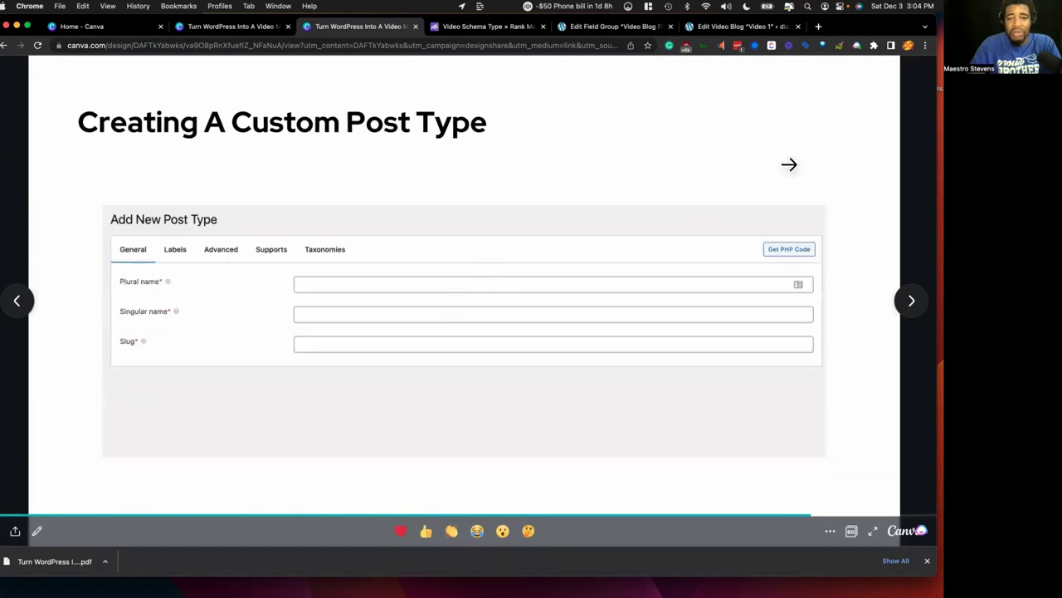
Step: Open the Presto Player website in a new browser tab and go to its Knowledge Base
{"action": "left_click", "coordinate": [820, 25]}
{"action": "type", "text": "r"}
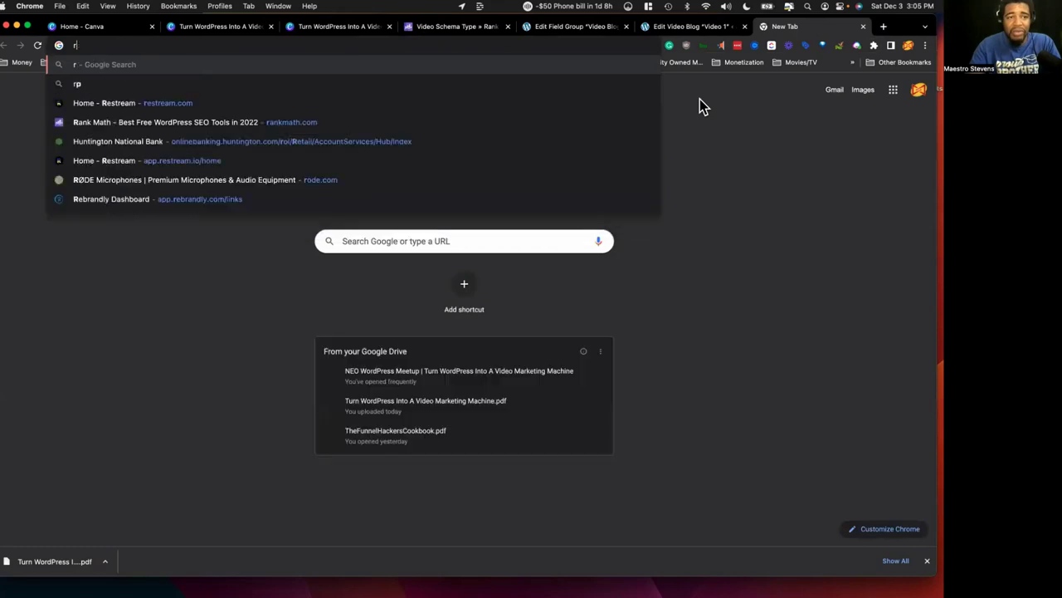
{"action": "type", "text": "re"}
{"action": "key", "text": "Return"}
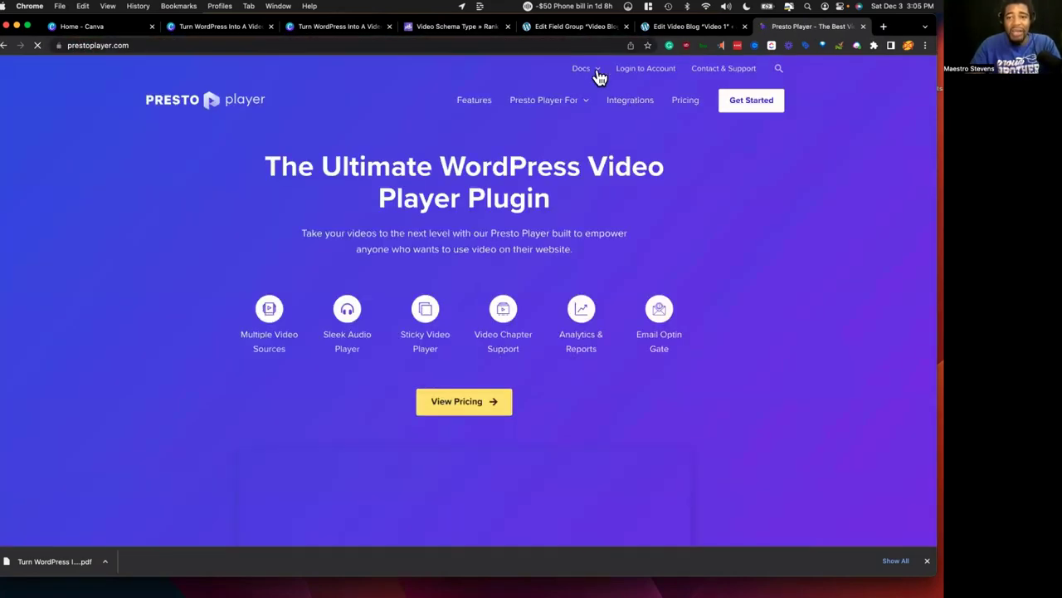
{"action": "mouse_move", "coordinate": [581, 70]}
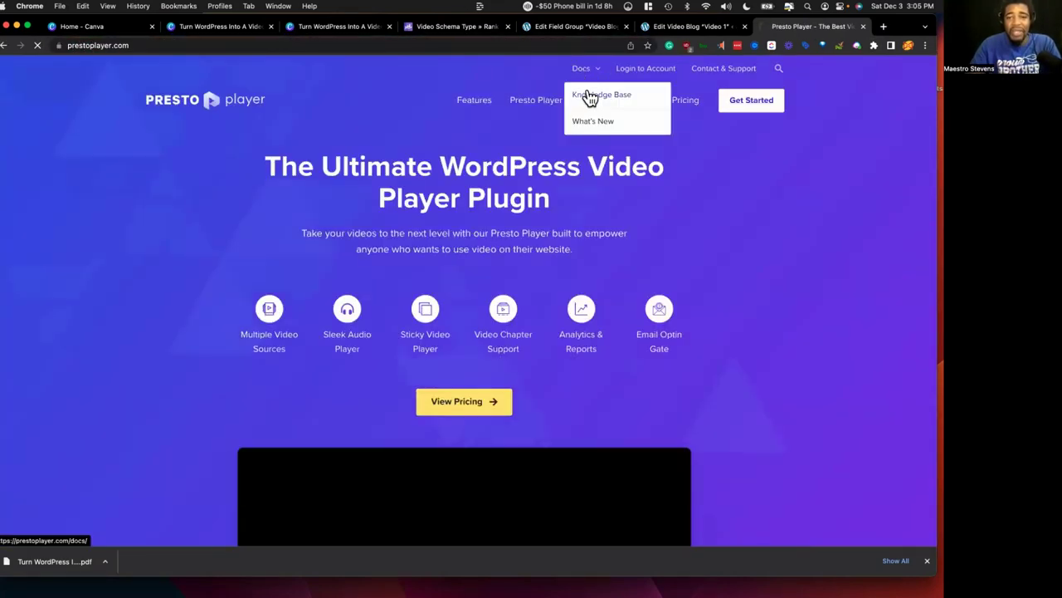
{"action": "left_click", "coordinate": [590, 98]}
Step: Search the Knowledge Base for "custom" and open the Presto Player Shortcode article
{"action": "left_click", "coordinate": [346, 238]}
{"action": "type", "text": "custo"}
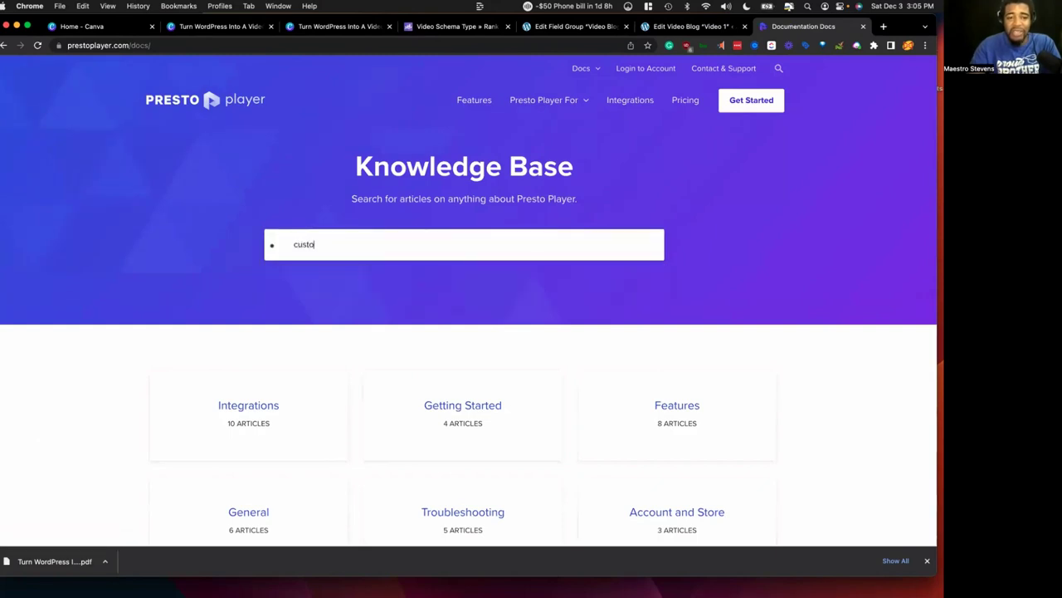
{"action": "type", "text": "m"}
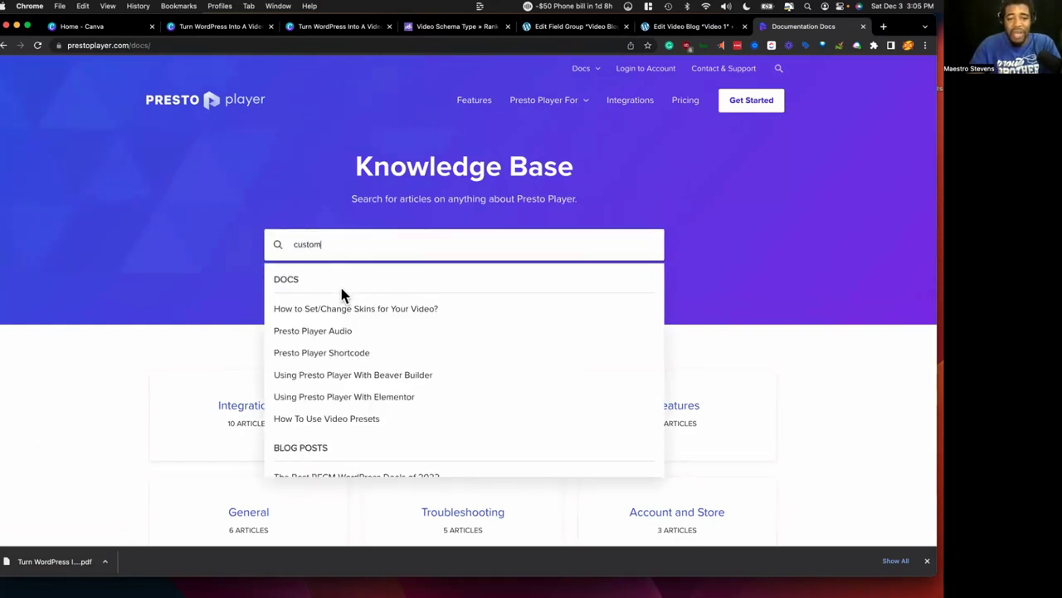
{"action": "left_click", "coordinate": [339, 352]}
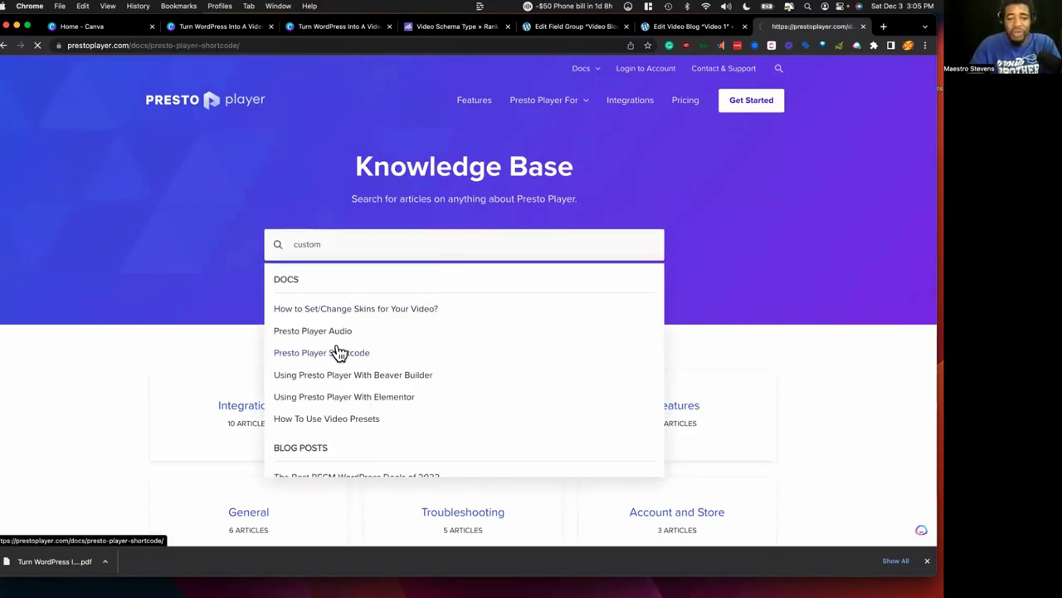
Step: Copy the shortcode [presto_player custom_field="my_custom_field_id"] from the article's Custom Field section and return to the Video 1 post editor
{"action": "scroll", "coordinate": [320, 315], "scroll_direction": "down", "scroll_amount": 15}
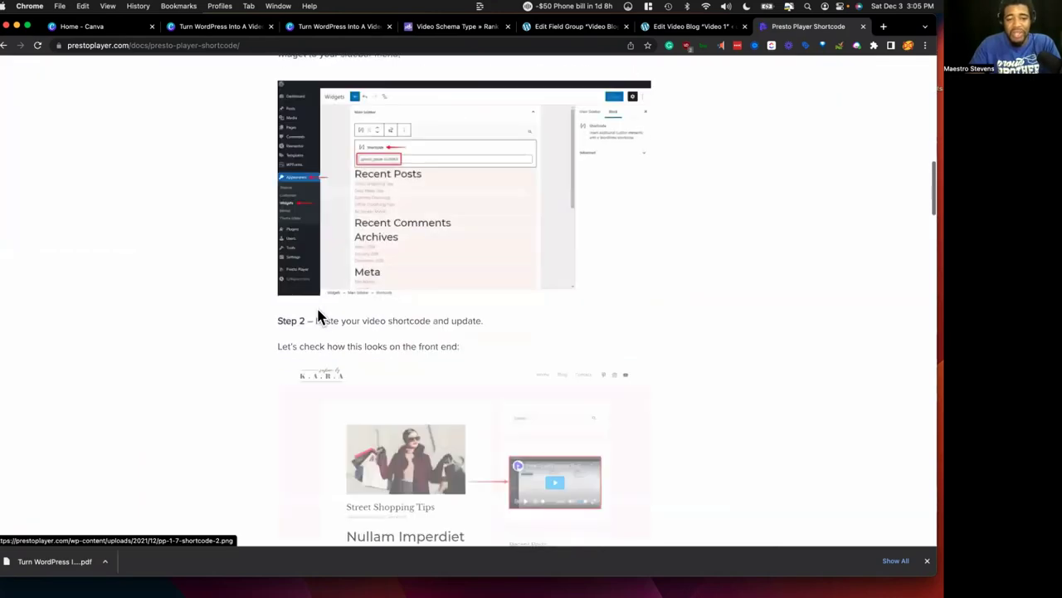
{"action": "scroll", "coordinate": [318, 314], "scroll_direction": "down", "scroll_amount": 6}
{"action": "scroll", "coordinate": [439, 274], "scroll_direction": "up", "scroll_amount": 2}
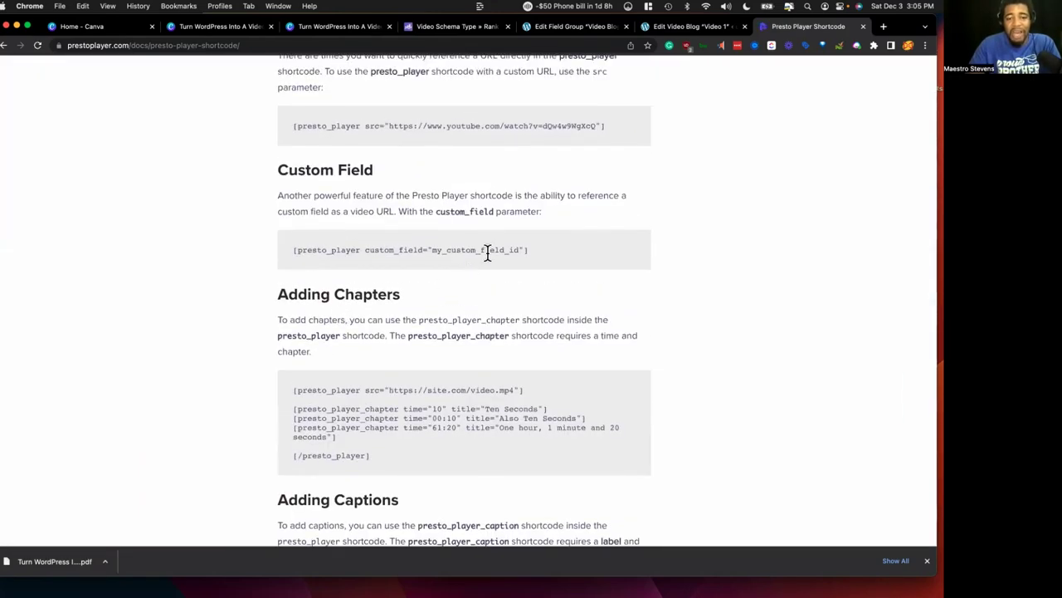
{"action": "left_click_drag", "start_coordinate": [543, 255], "coordinate": [292, 250]}
{"action": "key", "text": "super+c"}
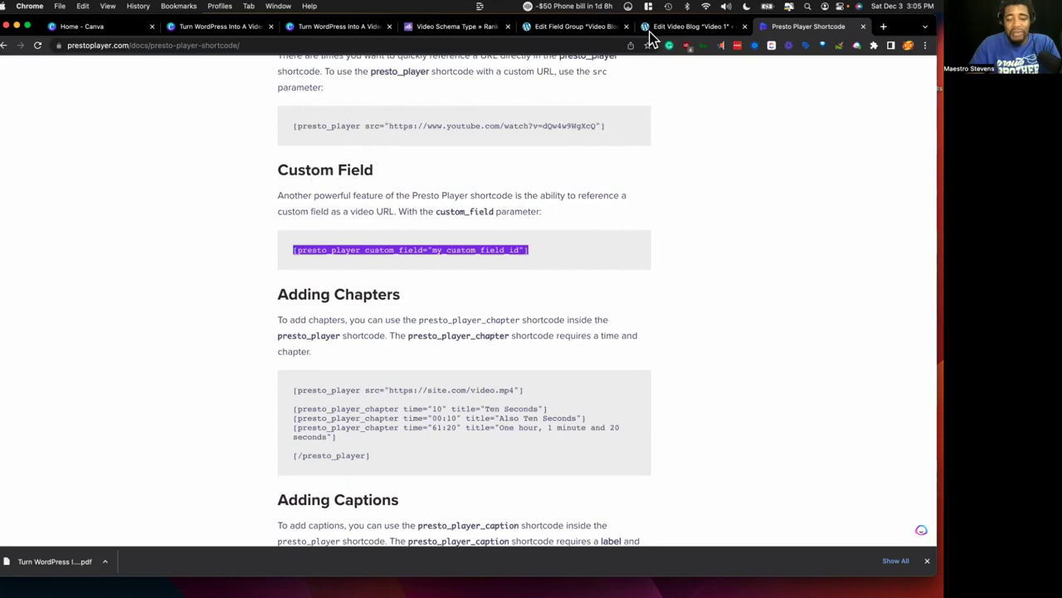
{"action": "left_click", "coordinate": [699, 31]}
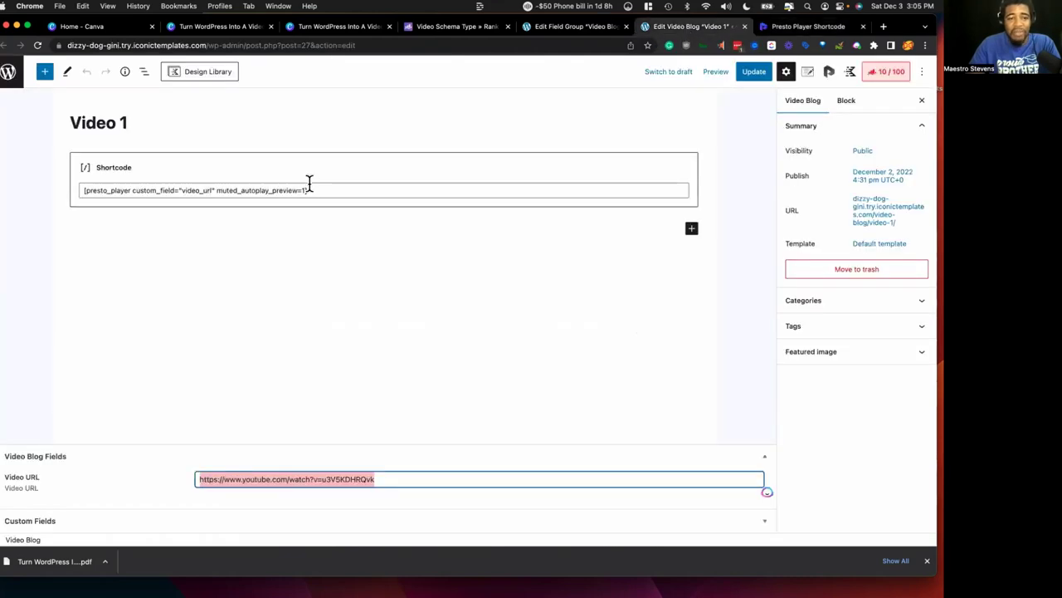
Step: Insert a second Shortcode block below the existing one and paste [presto_player custom_field="my_custom_field_id"] into it
{"action": "left_click_drag", "start_coordinate": [310, 190], "coordinate": [80, 189]}
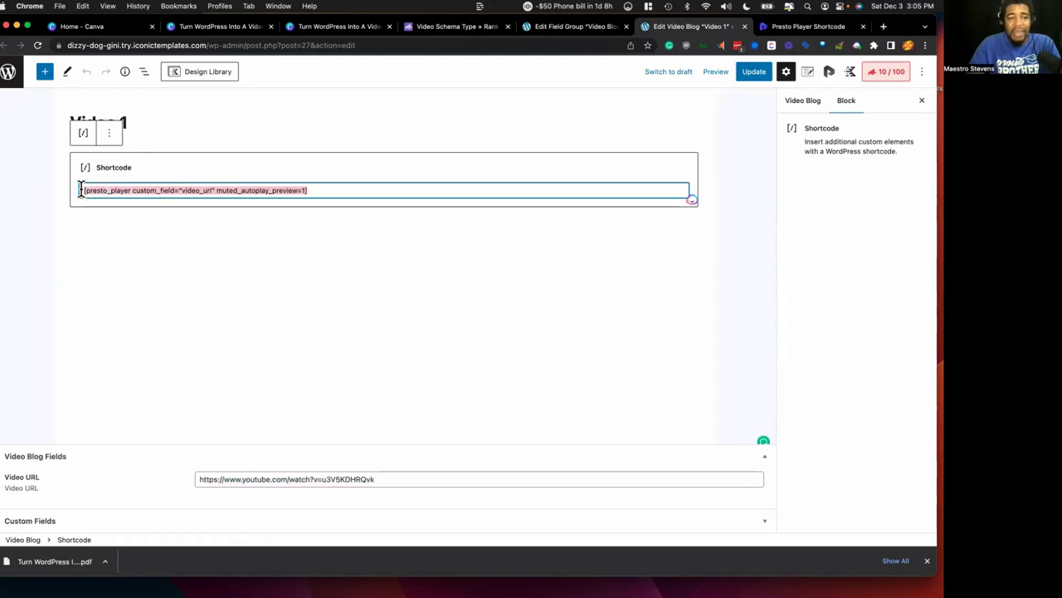
{"action": "left_click", "coordinate": [45, 73]}
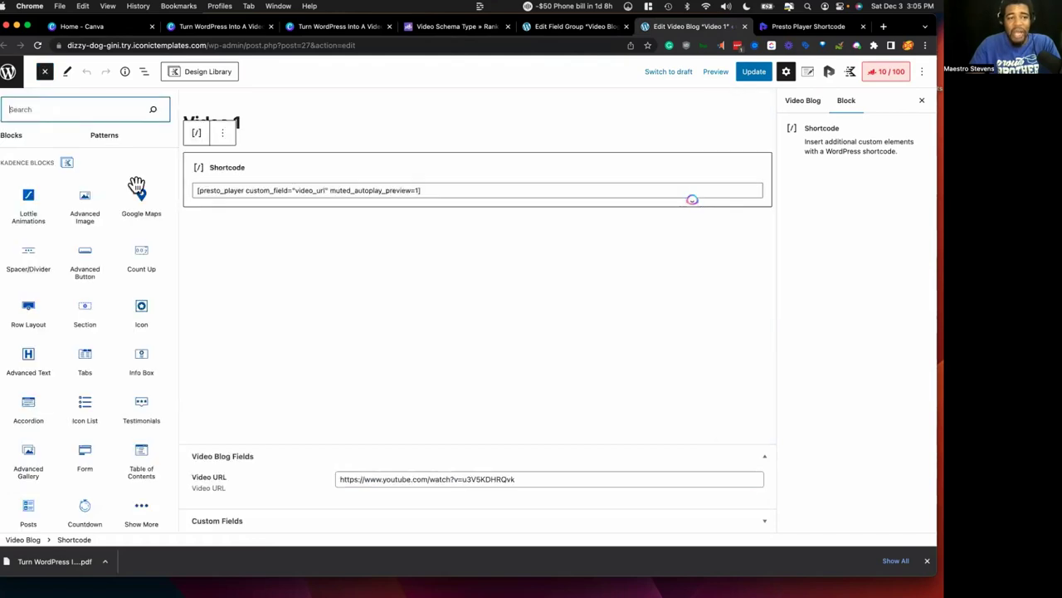
{"action": "type", "text": "short"}
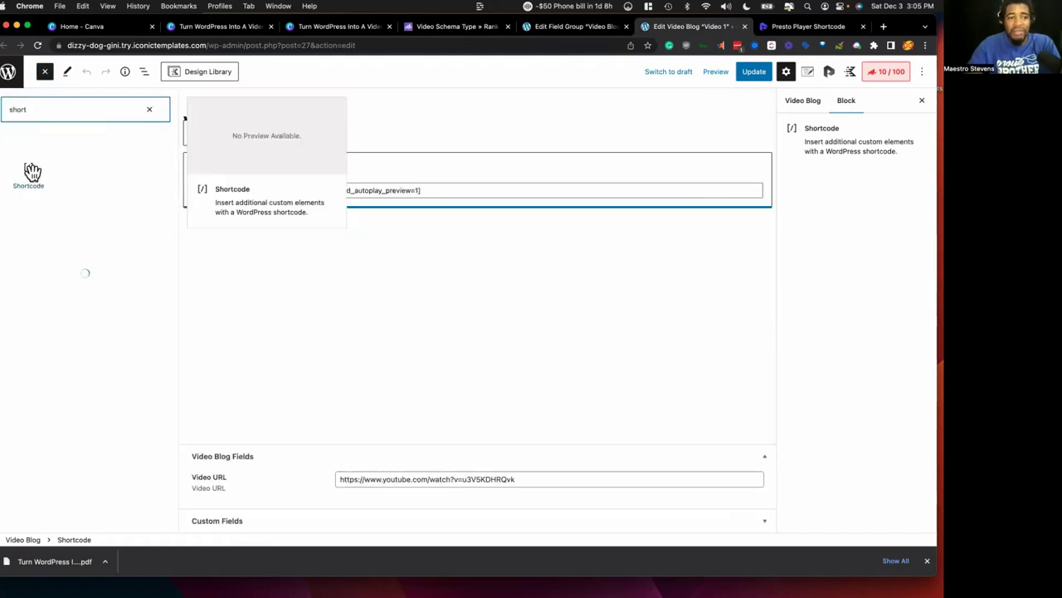
{"action": "left_click_drag", "start_coordinate": [29, 173], "coordinate": [332, 207]}
{"action": "left_click", "coordinate": [270, 241]}
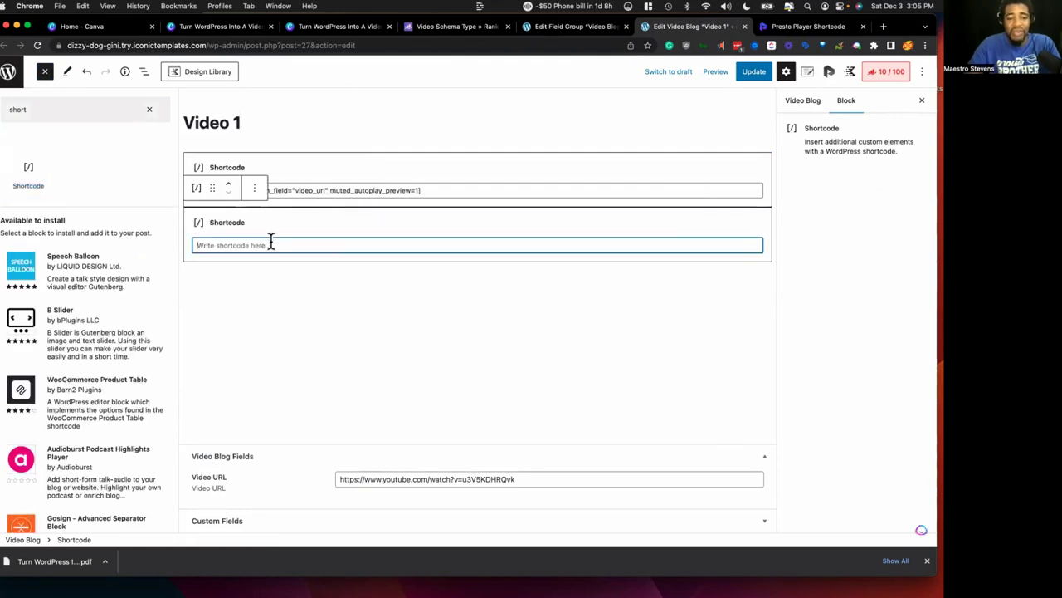
{"action": "key", "text": "super+v"}
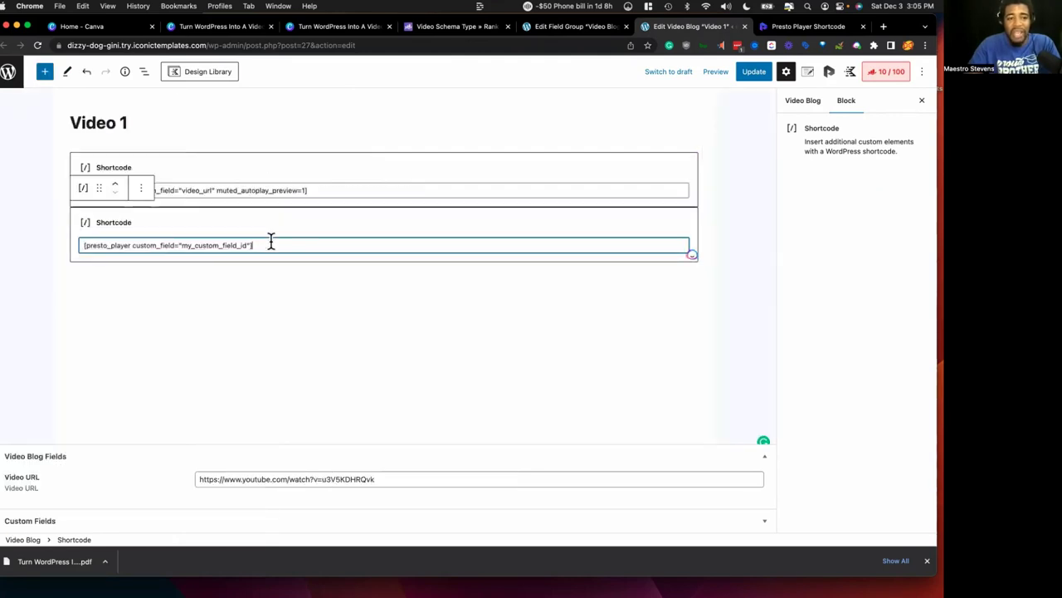
Step: Delete the second Shortcode block and highlight the custom_field value in the remaining shortcode
{"action": "left_click", "coordinate": [141, 188]}
{"action": "left_click", "coordinate": [185, 415]}
{"action": "left_click", "coordinate": [197, 190]}
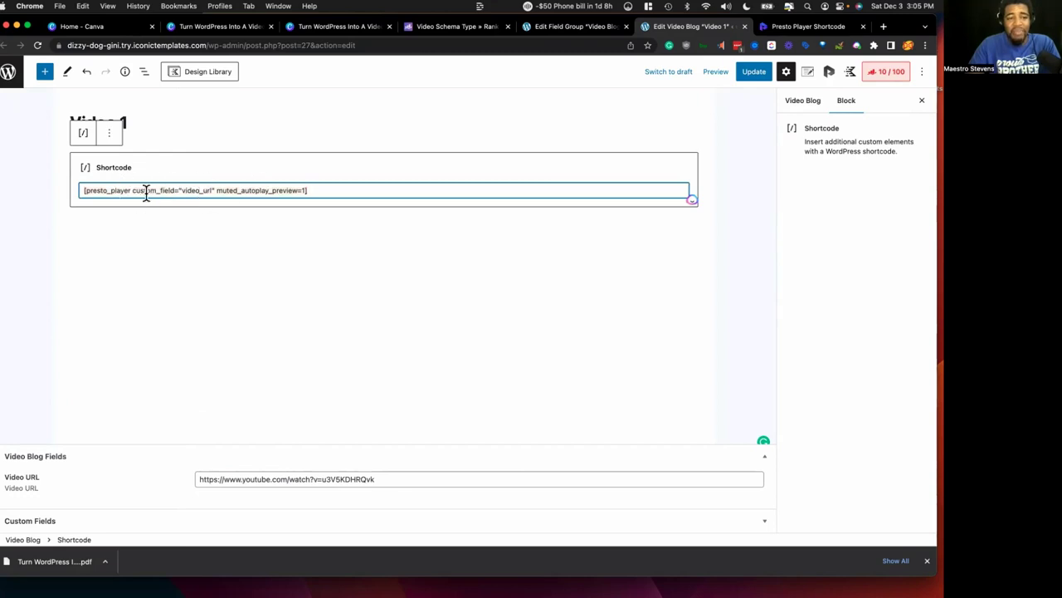
{"action": "triple_click", "coordinate": [161, 190]}
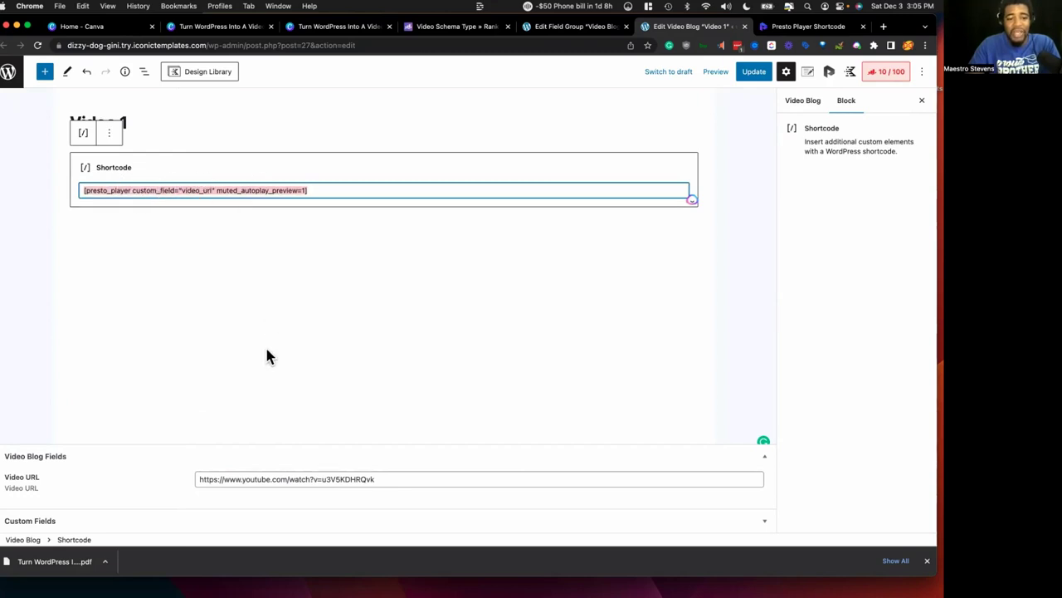
{"action": "left_click", "coordinate": [182, 190]}
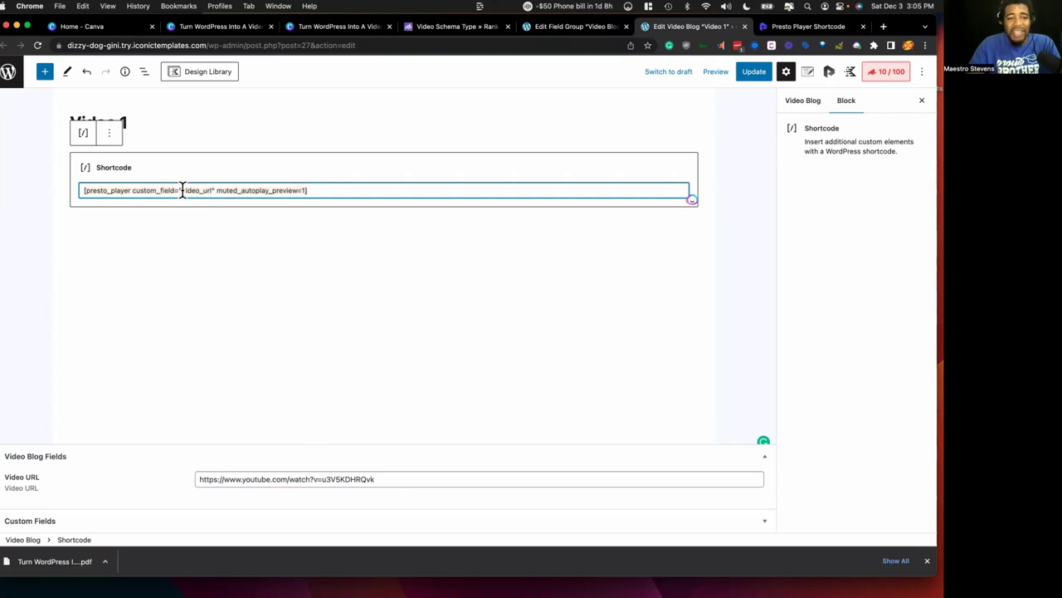
Step: Compare the Video URL field's ID in the field group with the custom_field parameter in the Presto Player article and the post's shortcode
{"action": "left_click", "coordinate": [547, 27]}
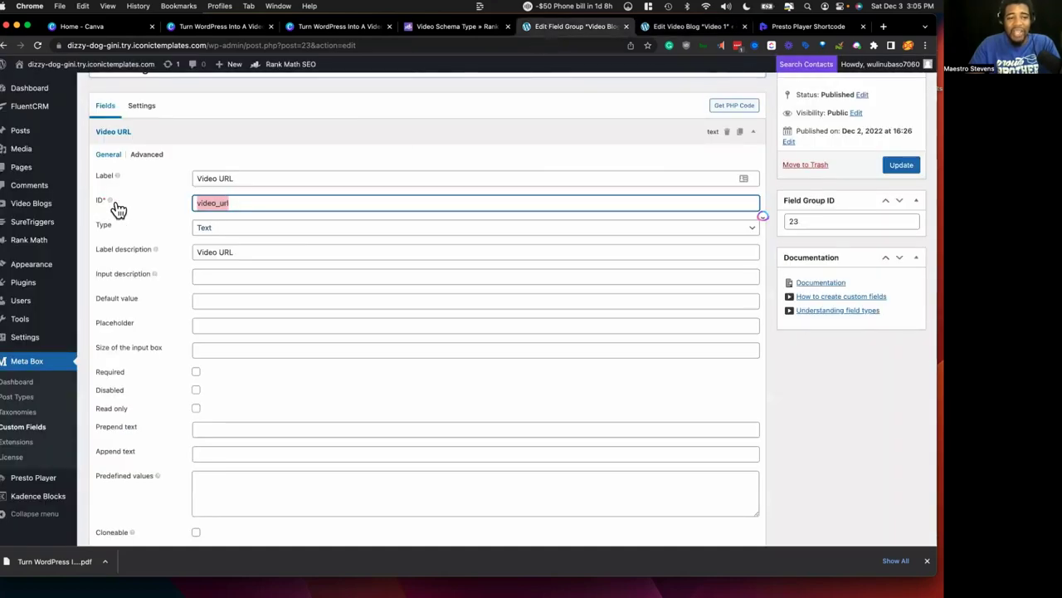
{"action": "left_click", "coordinate": [793, 27]}
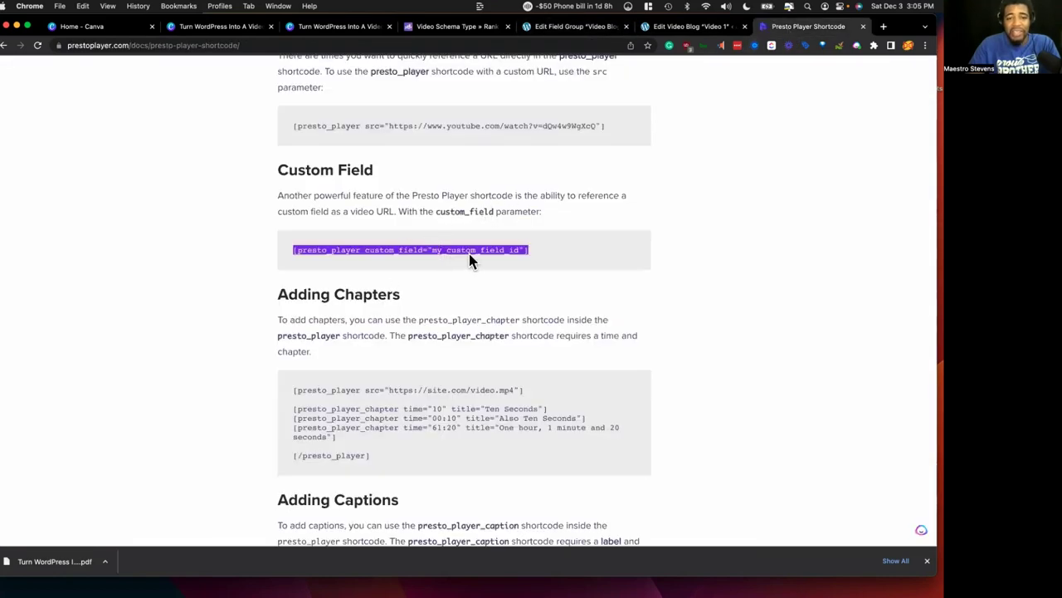
{"action": "left_click", "coordinate": [571, 28]}
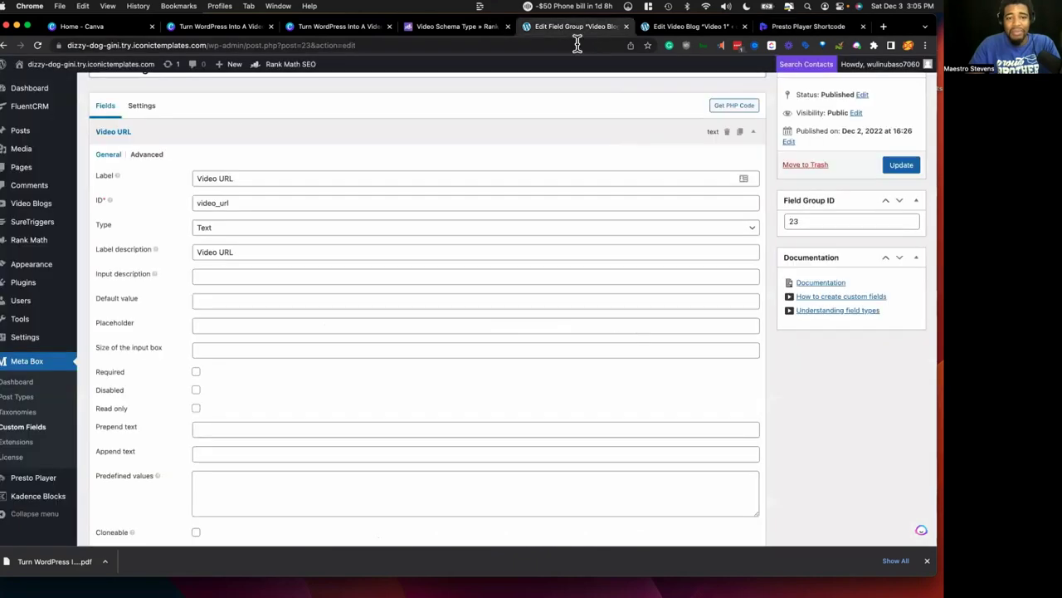
{"action": "left_click", "coordinate": [691, 27]}
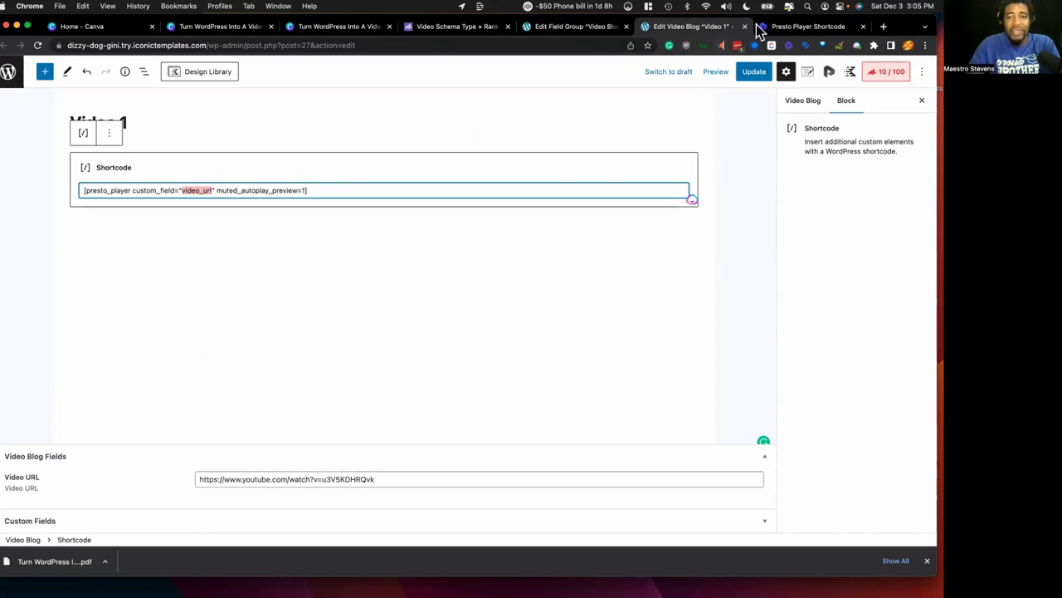
Step: Review the Additional Options parameters in the Presto Player Shortcode article, down to muted_autoplay_preview
{"action": "left_click", "coordinate": [788, 31]}
{"action": "scroll", "coordinate": [376, 253], "scroll_direction": "down", "scroll_amount": 5}
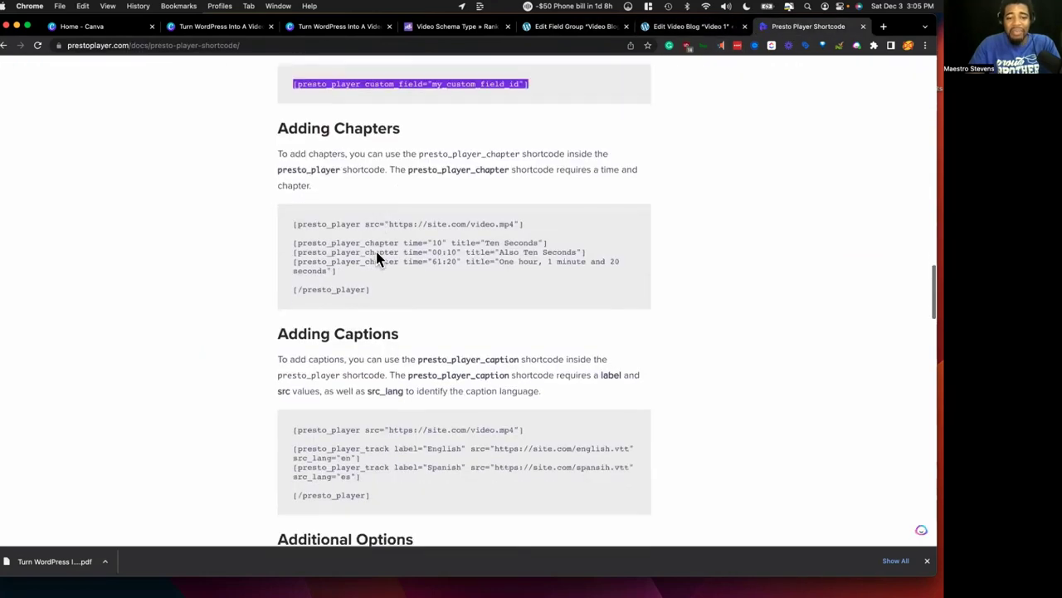
{"action": "scroll", "coordinate": [376, 253], "scroll_direction": "down", "scroll_amount": 8}
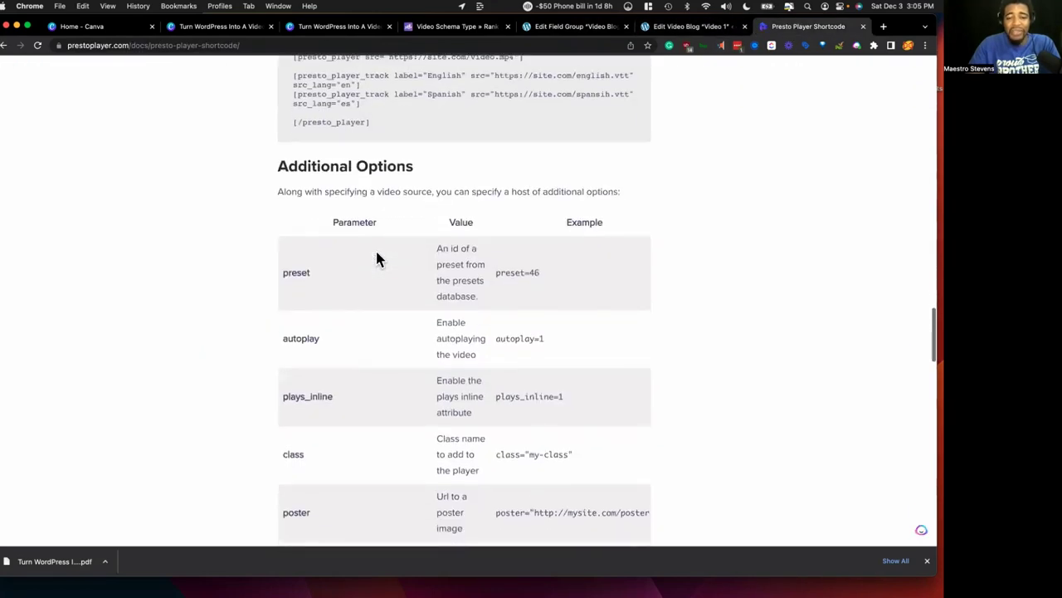
{"action": "scroll", "coordinate": [375, 259], "scroll_direction": "down", "scroll_amount": 5}
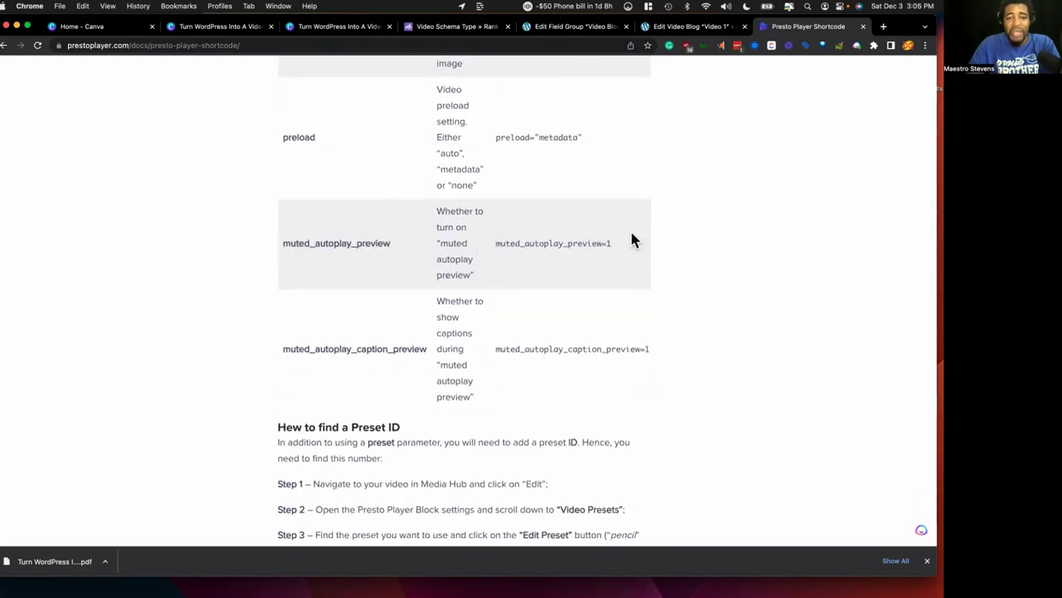
Step: In the Video 1 post editor, remove muted_autoplay_preview=1 so the shortcode reads [presto_player custom_field="video_url"]
{"action": "left_click", "coordinate": [664, 26]}
{"action": "type", "text": "1]"}
{"action": "left_click_drag", "start_coordinate": [307, 190], "coordinate": [215, 190]}
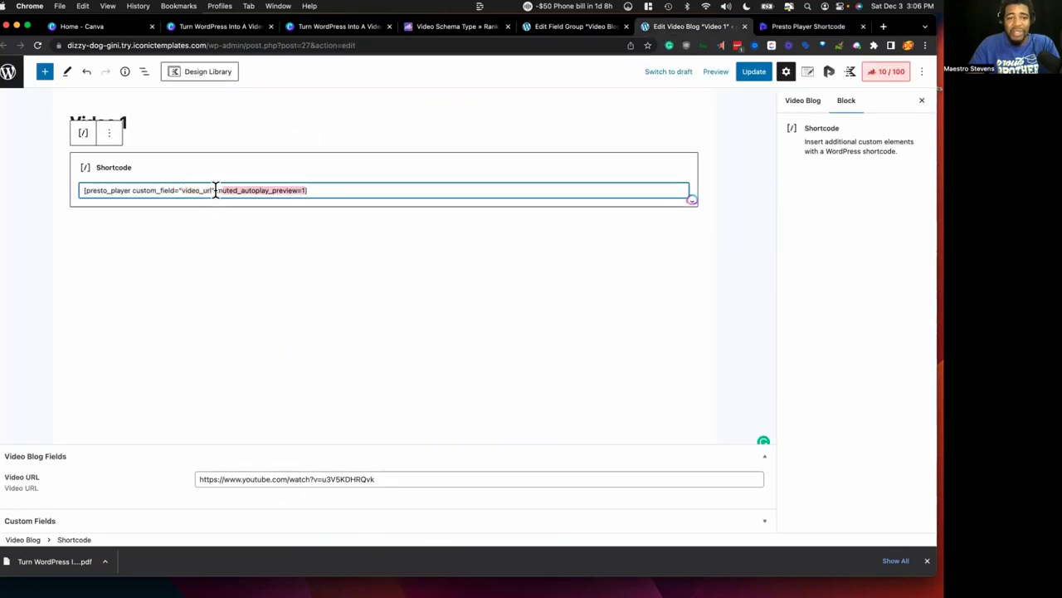
{"action": "key", "text": "BackSpace"}
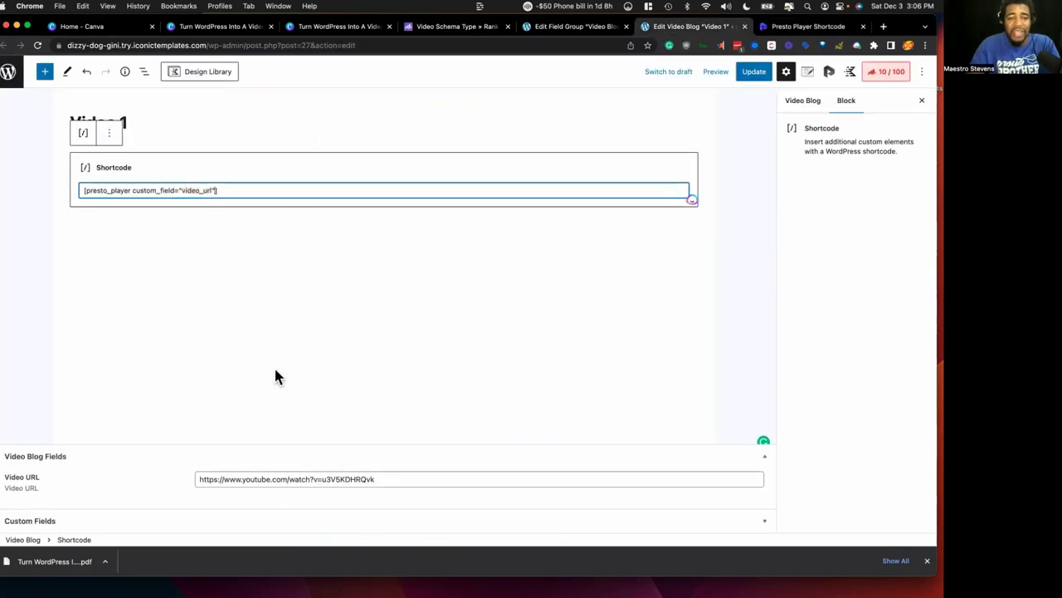
Step: Open the live Video 1 page through the post's permalink and examine the embedded video player
{"action": "triple_click", "coordinate": [284, 479]}
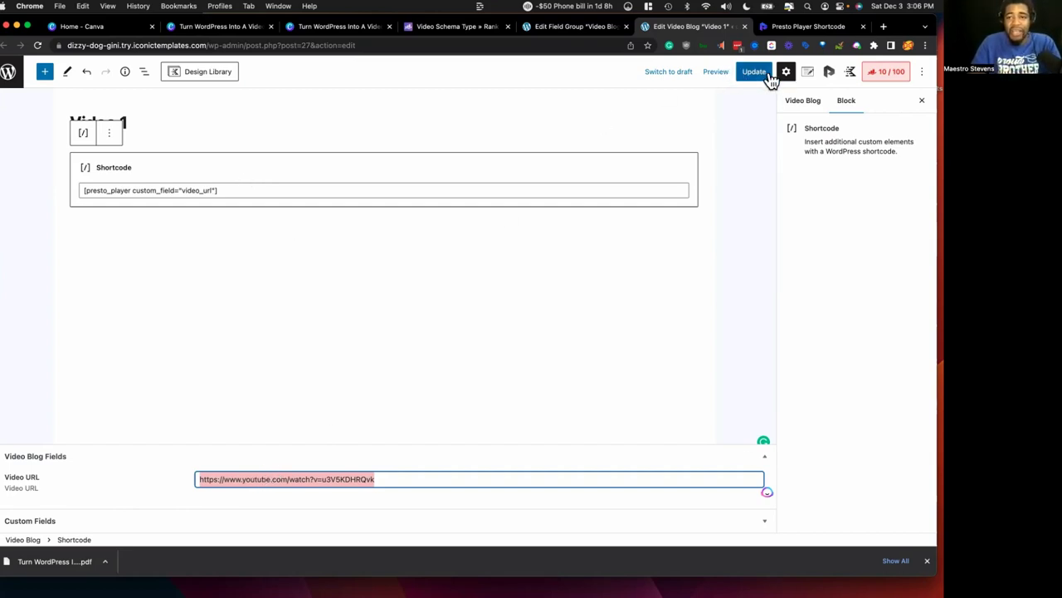
{"action": "left_click", "coordinate": [809, 72]}
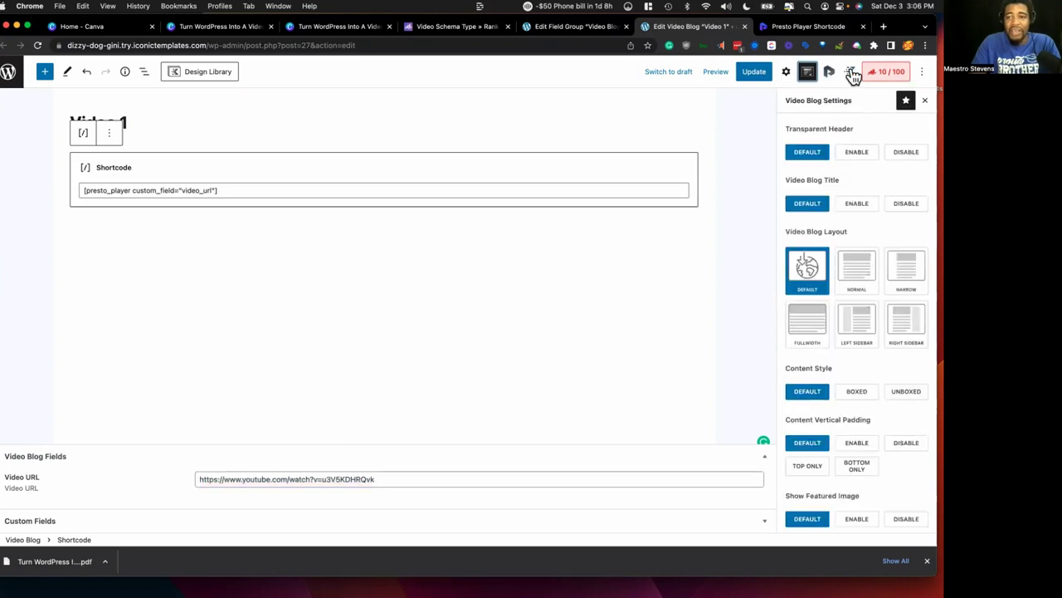
{"action": "left_click", "coordinate": [787, 73]}
{"action": "left_click", "coordinate": [816, 100]}
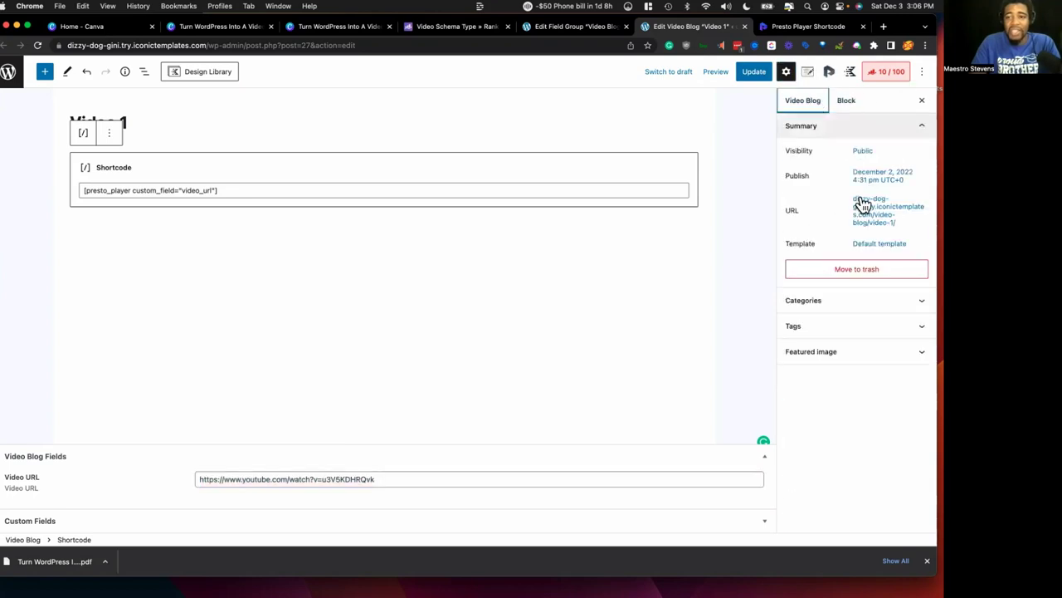
{"action": "left_click", "coordinate": [863, 207]}
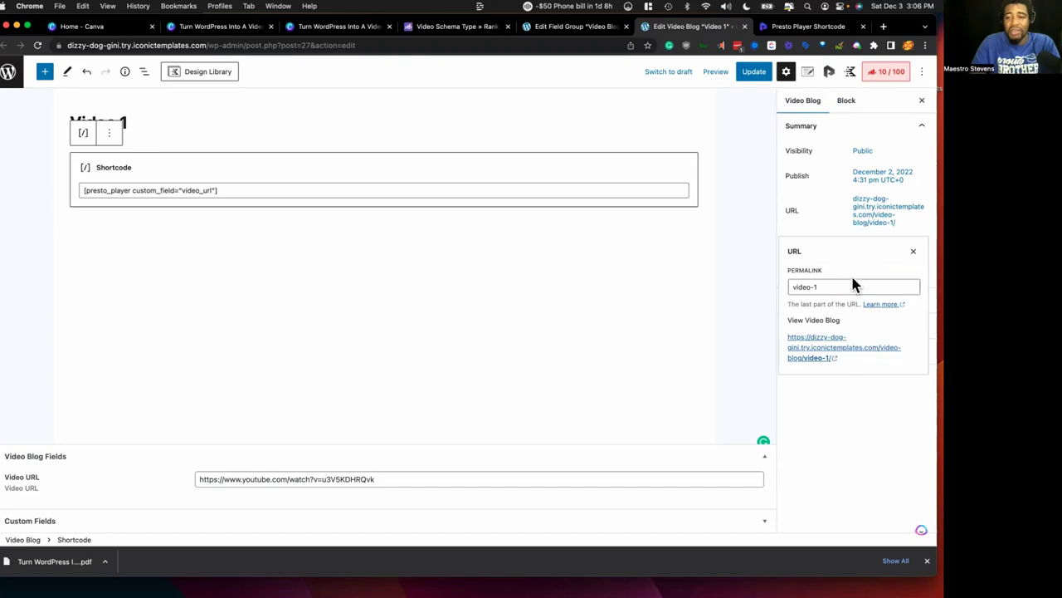
{"action": "left_click", "coordinate": [810, 347]}
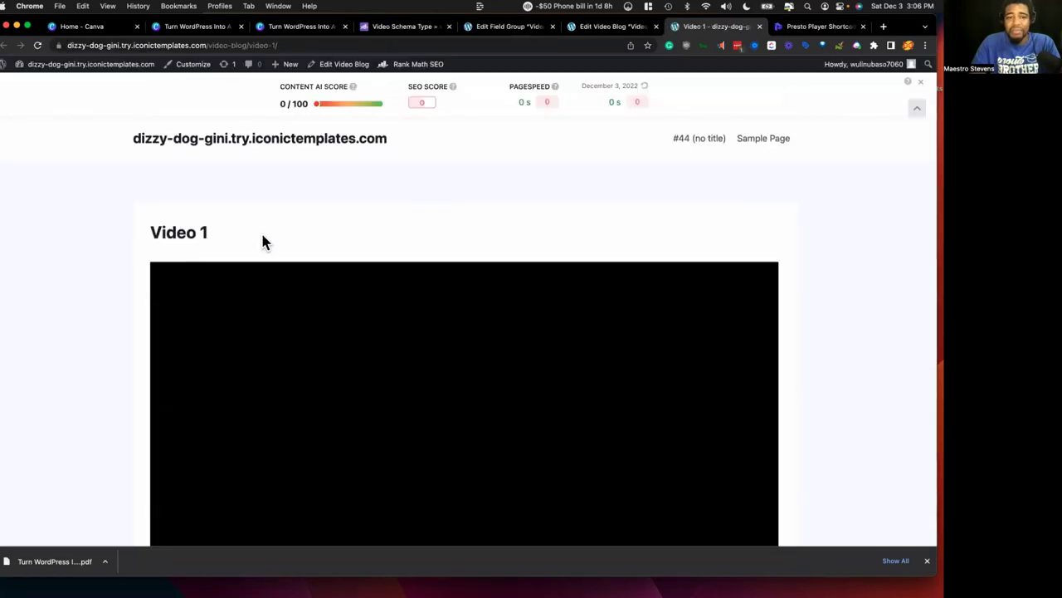
{"action": "scroll", "coordinate": [163, 257], "scroll_direction": "down", "scroll_amount": 1}
{"action": "scroll", "coordinate": [162, 256], "scroll_direction": "down", "scroll_amount": 3}
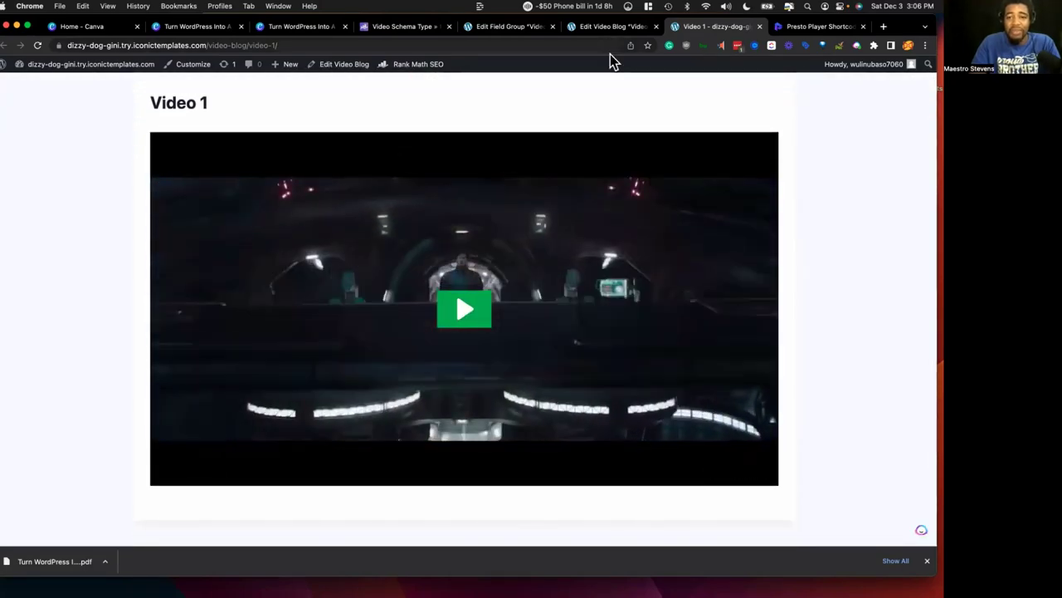
Step: Update the Video 1 post and return to its live page
{"action": "left_click", "coordinate": [610, 27]}
{"action": "left_click", "coordinate": [755, 73]}
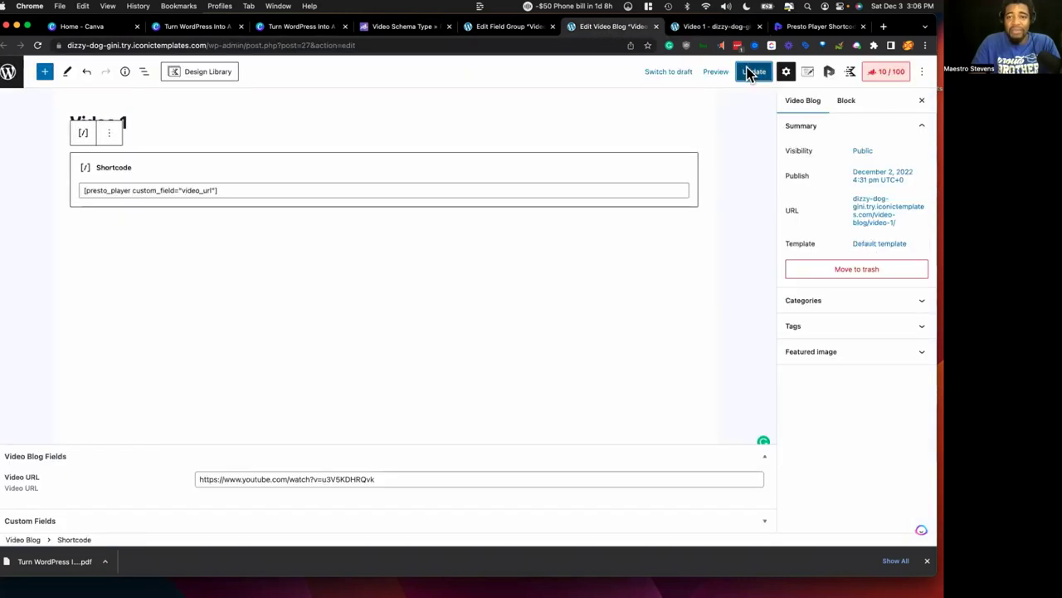
{"action": "left_click", "coordinate": [716, 28]}
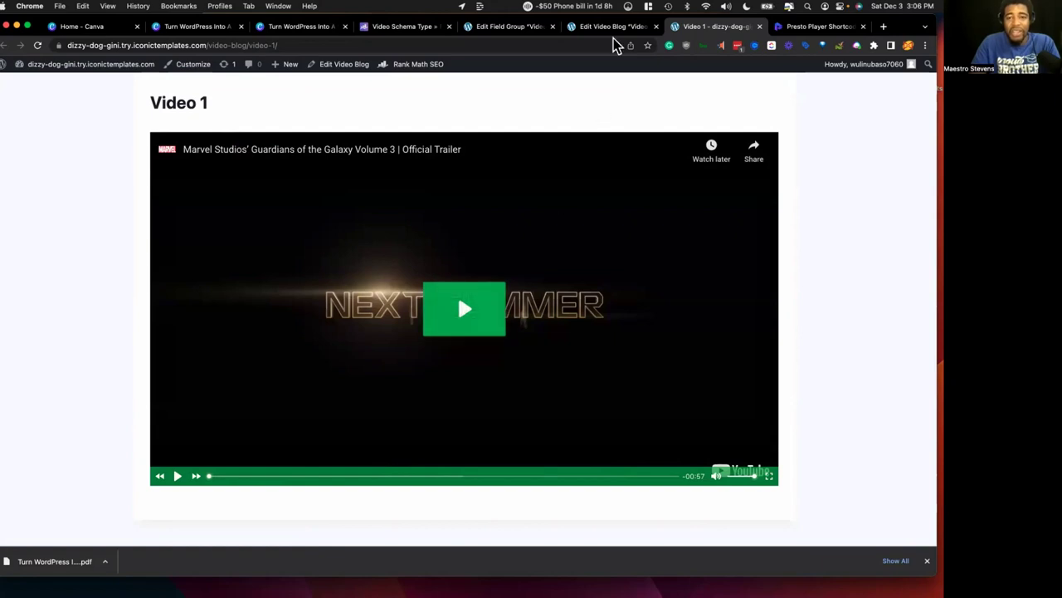
Step: Revisit the Video URL field group and the live page, then return to the post editor and select the Video URL value
{"action": "left_click", "coordinate": [531, 28]}
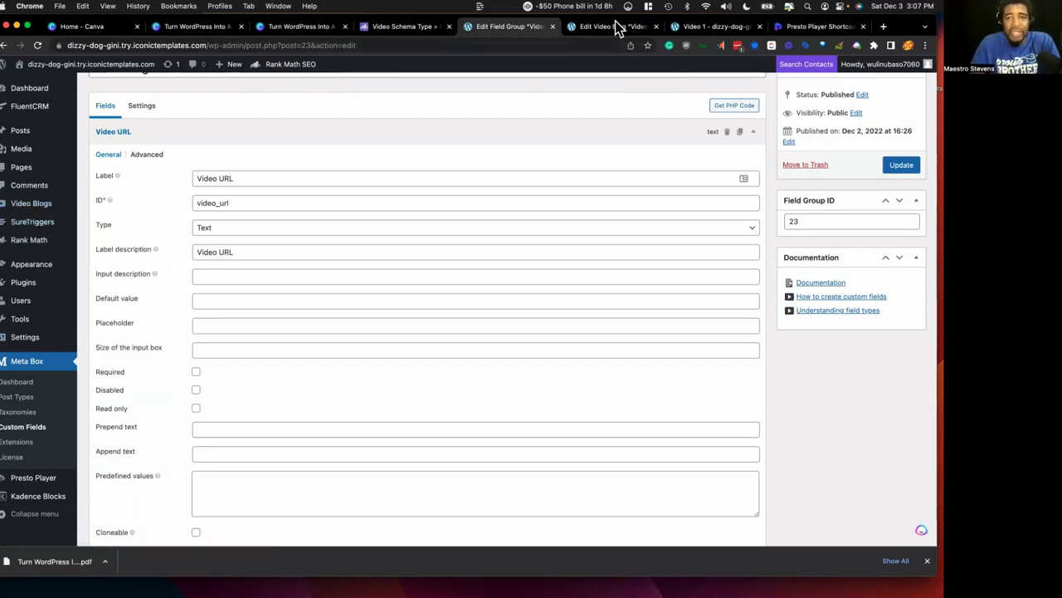
{"action": "left_click", "coordinate": [686, 35]}
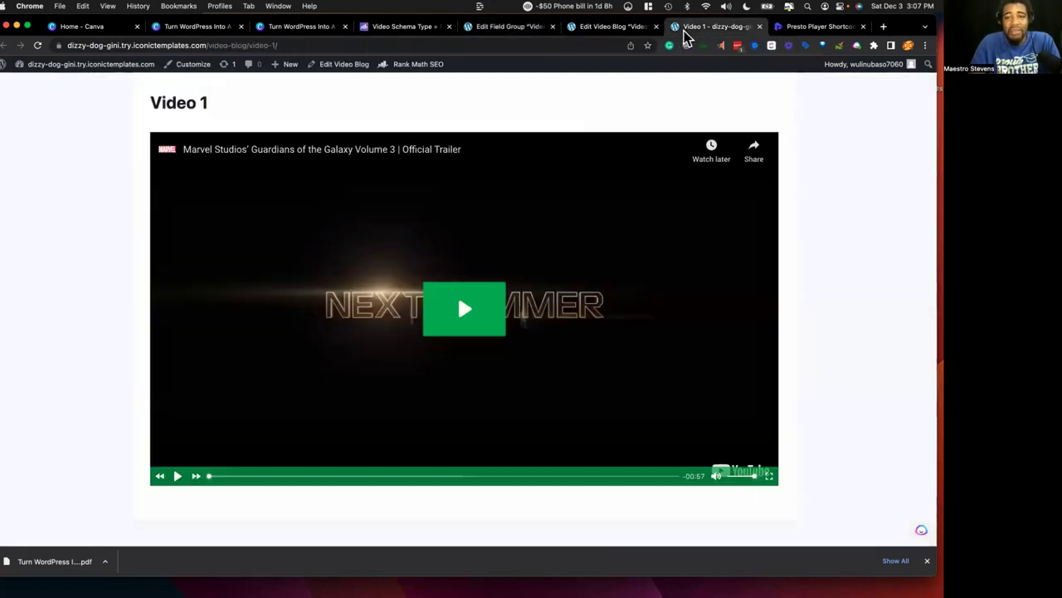
{"action": "left_click", "coordinate": [621, 27]}
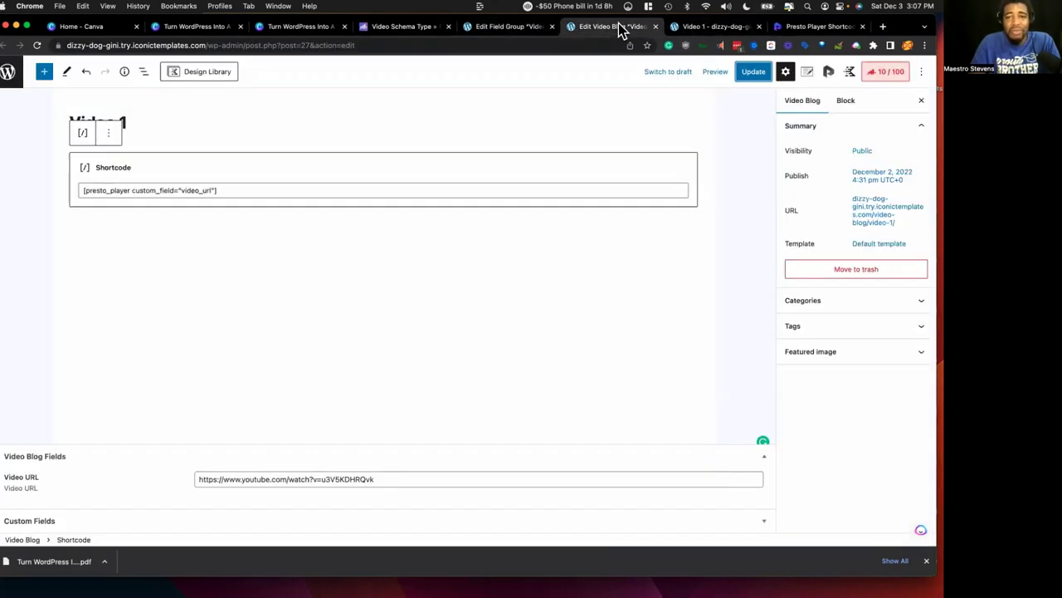
{"action": "left_click", "coordinate": [274, 478]}
{"action": "key", "text": "super+a"}
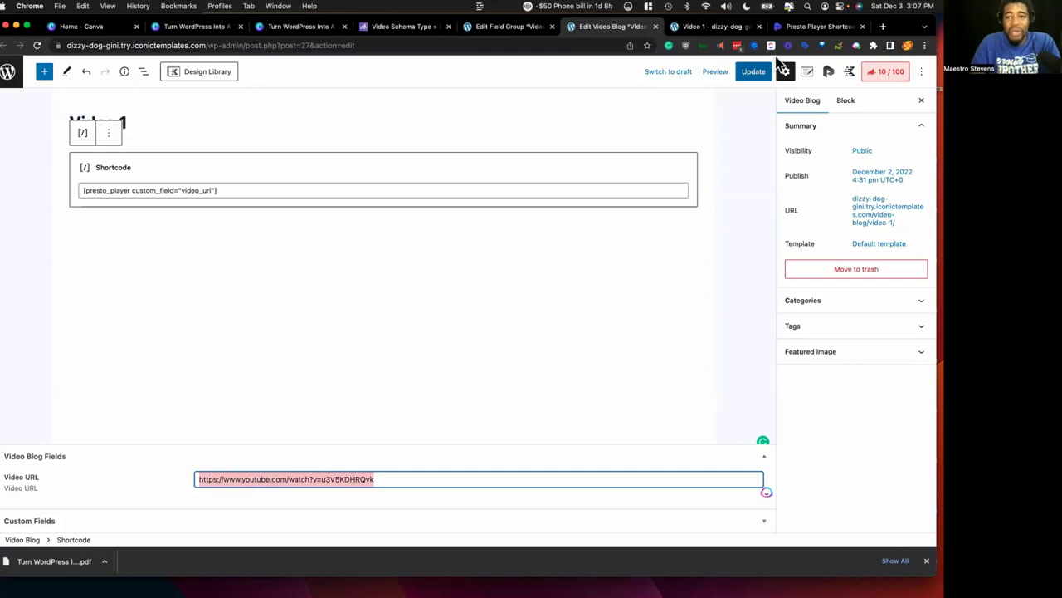
Step: Open vimeo.com in a new browser tab and go to its Watch page, down to the Staff Picks videos
{"action": "left_click", "coordinate": [883, 26]}
{"action": "type", "text": "vimeo.com"}
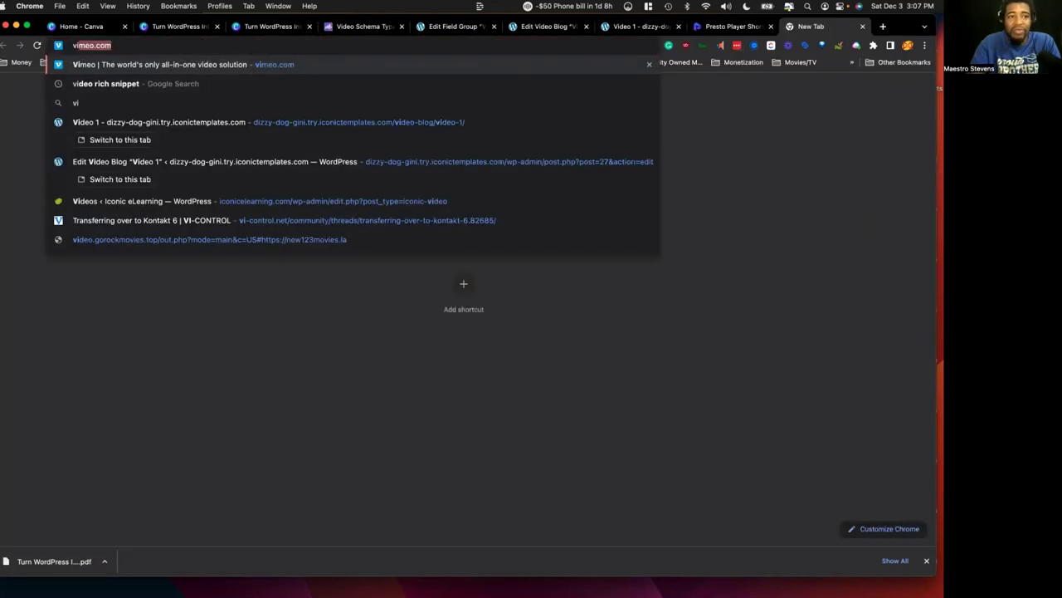
{"action": "key", "text": "Return"}
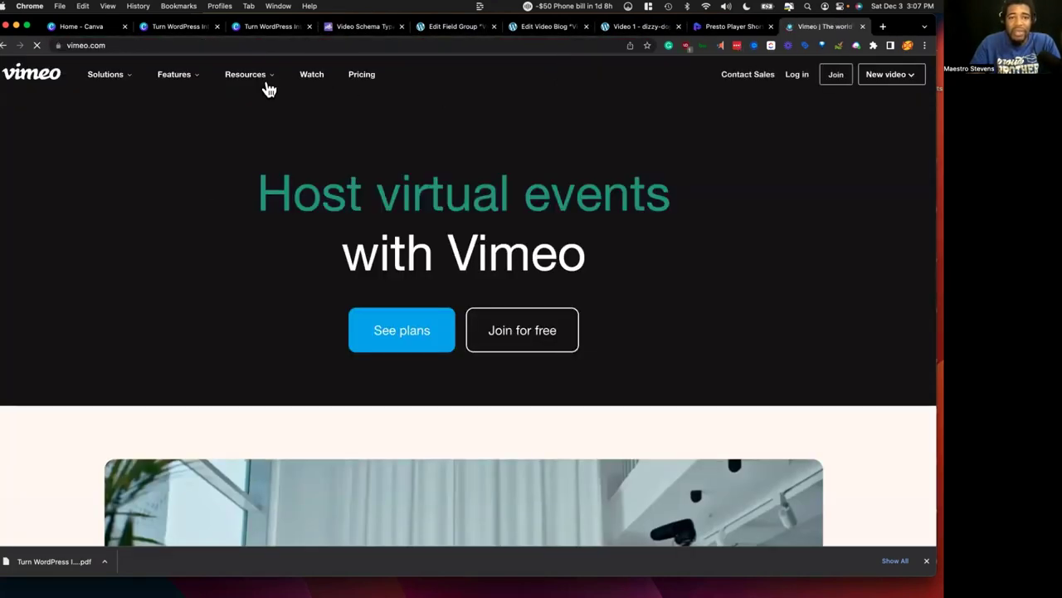
{"action": "left_click", "coordinate": [299, 77]}
{"action": "scroll", "coordinate": [257, 231], "scroll_direction": "down", "scroll_amount": 2}
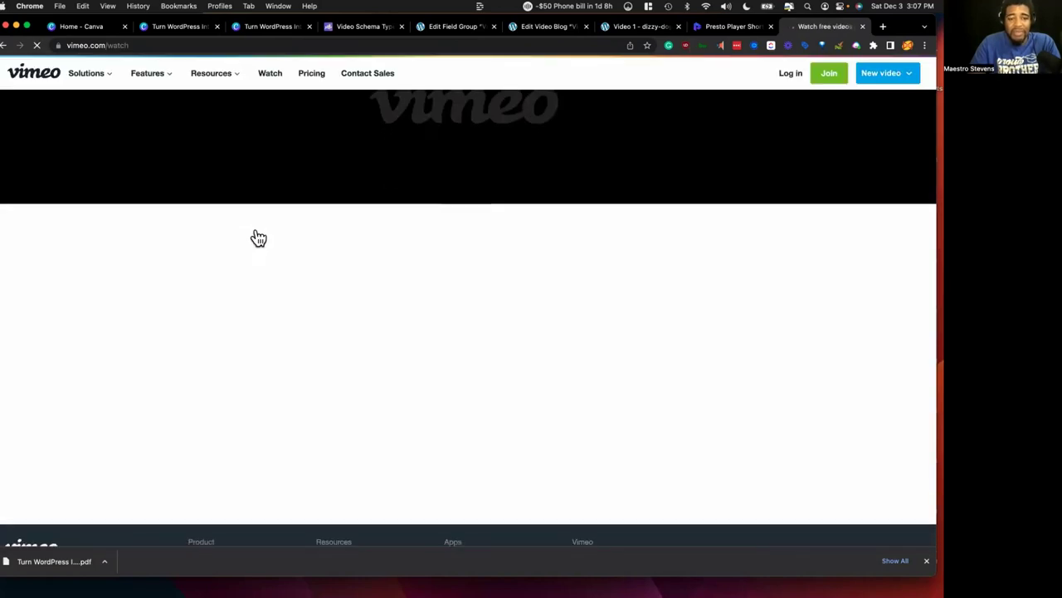
Step: Copy the link address of the first video in Vimeo's Staff Picks and return to the Video 1 post editor
{"action": "right_click", "coordinate": [246, 291]}
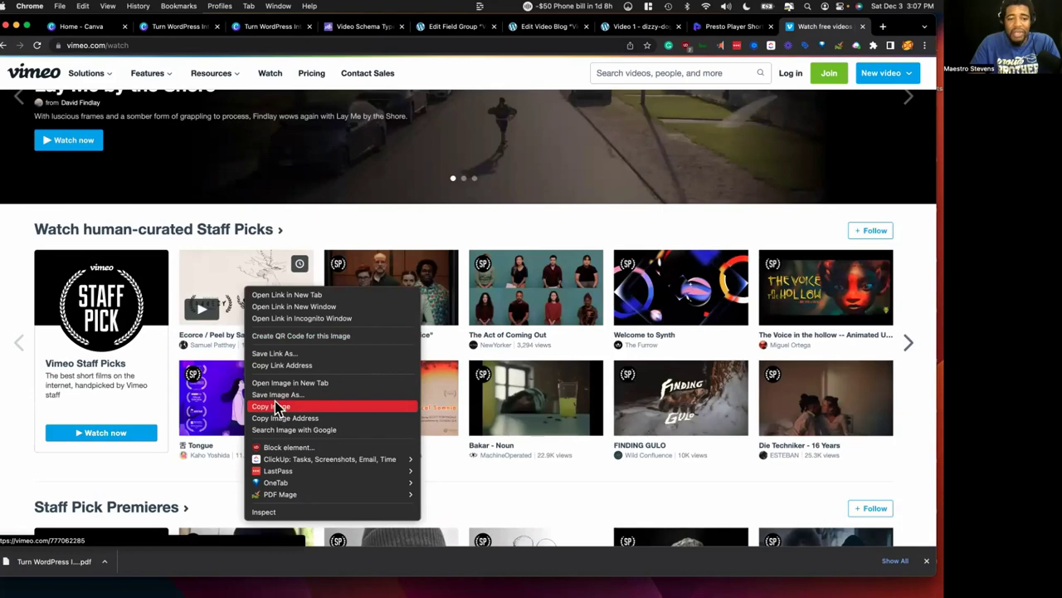
{"action": "left_click", "coordinate": [278, 366]}
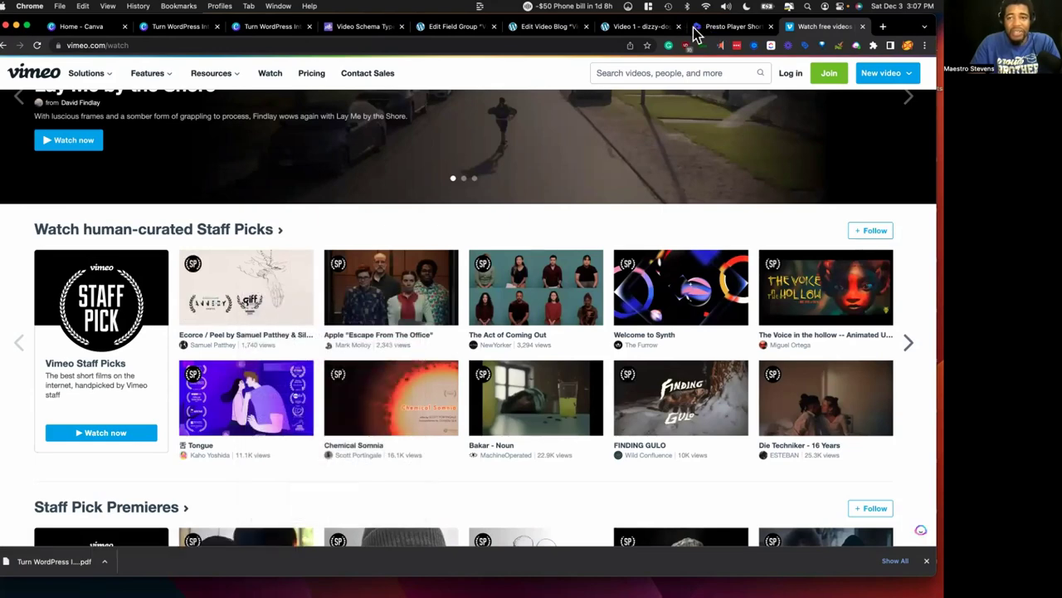
{"action": "left_click", "coordinate": [635, 26]}
{"action": "left_click", "coordinate": [564, 30]}
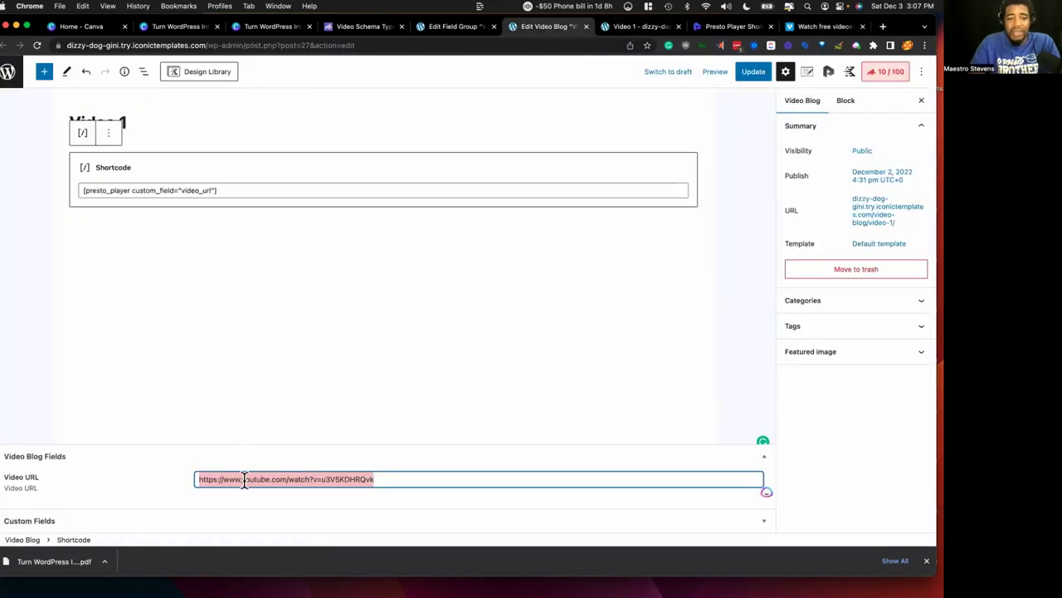
{"action": "key", "text": "super+v"}
{"action": "left_click", "coordinate": [741, 73]}
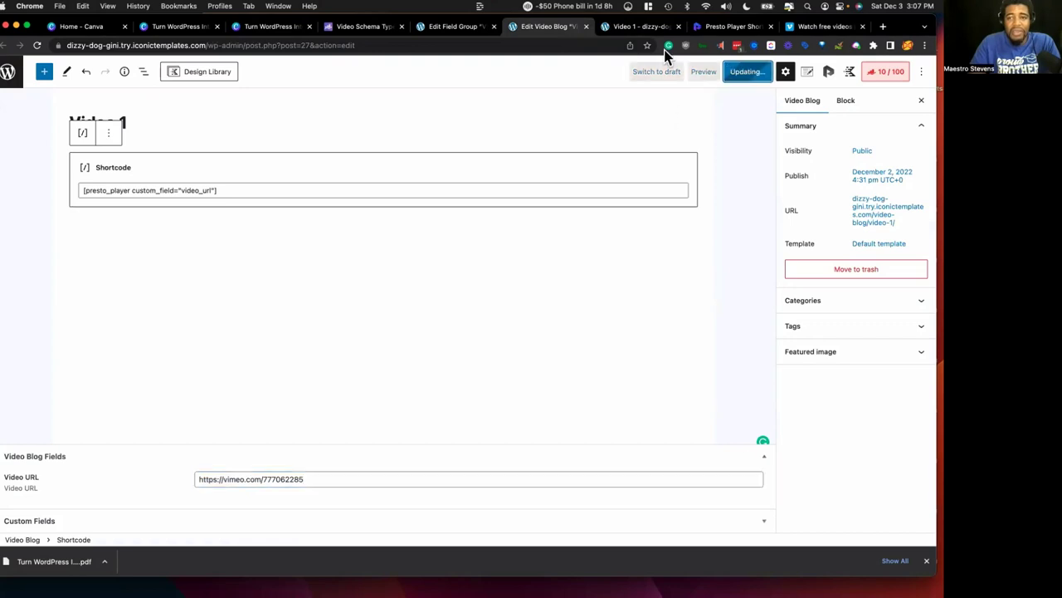
{"action": "left_click", "coordinate": [629, 28]}
{"action": "left_click", "coordinate": [37, 45]}
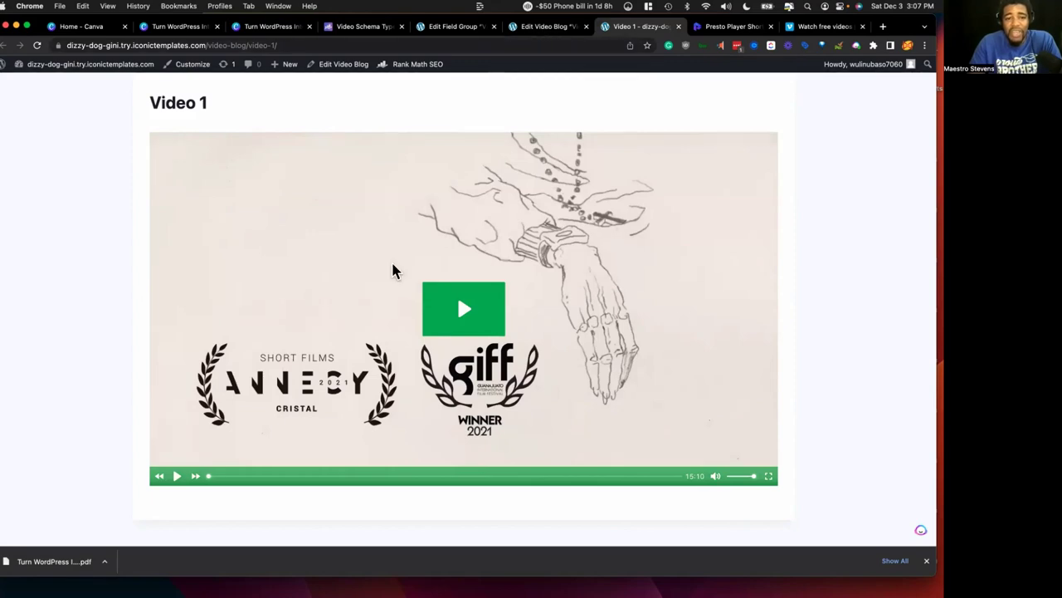
{"action": "scroll", "coordinate": [393, 270], "scroll_direction": "up", "scroll_amount": 3}
{"action": "scroll", "coordinate": [394, 270], "scroll_direction": "down", "scroll_amount": 2}
{"action": "scroll", "coordinate": [393, 271], "scroll_direction": "down", "scroll_amount": 3}
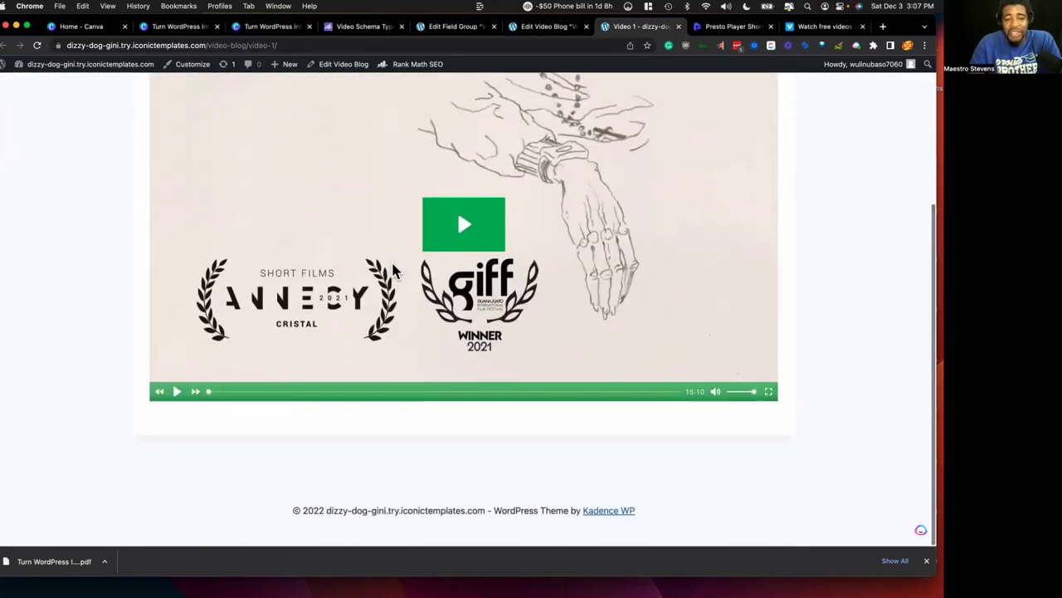
{"action": "scroll", "coordinate": [392, 271], "scroll_direction": "up", "scroll_amount": 4}
{"action": "scroll", "coordinate": [392, 274], "scroll_direction": "down", "scroll_amount": 2}
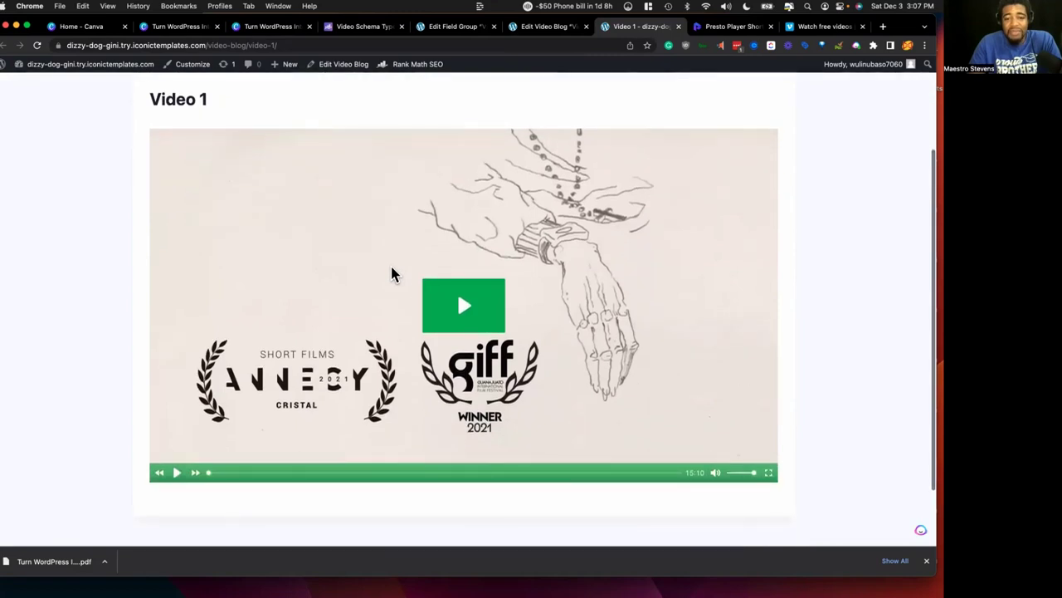
Step: Revisit the shortcode in the Video 1 post, then review the Custom Field shortcode example in the Presto Player documentation
{"action": "left_click", "coordinate": [549, 27]}
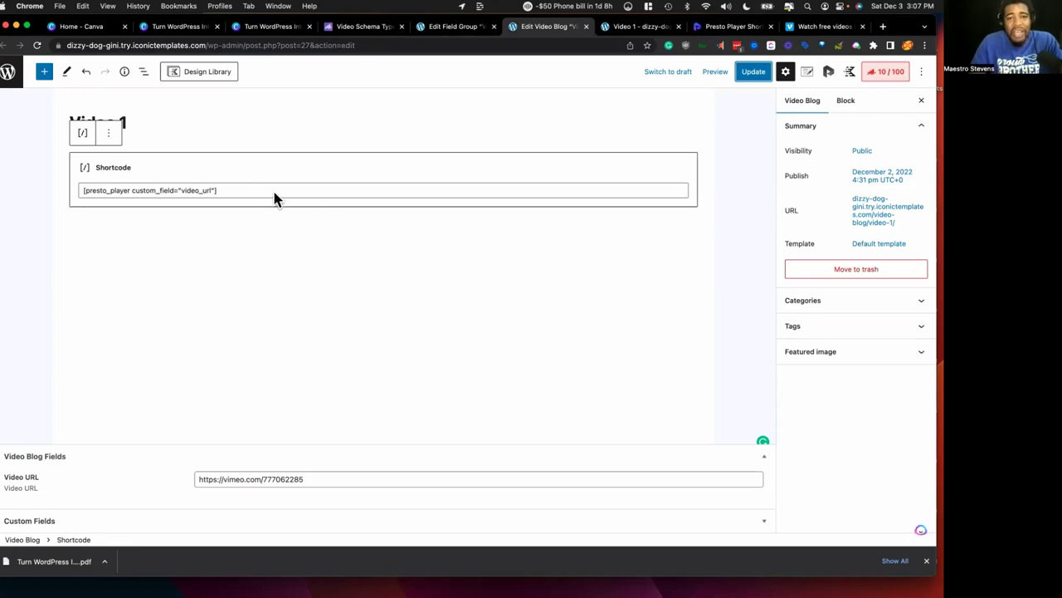
{"action": "left_click", "coordinate": [735, 31]}
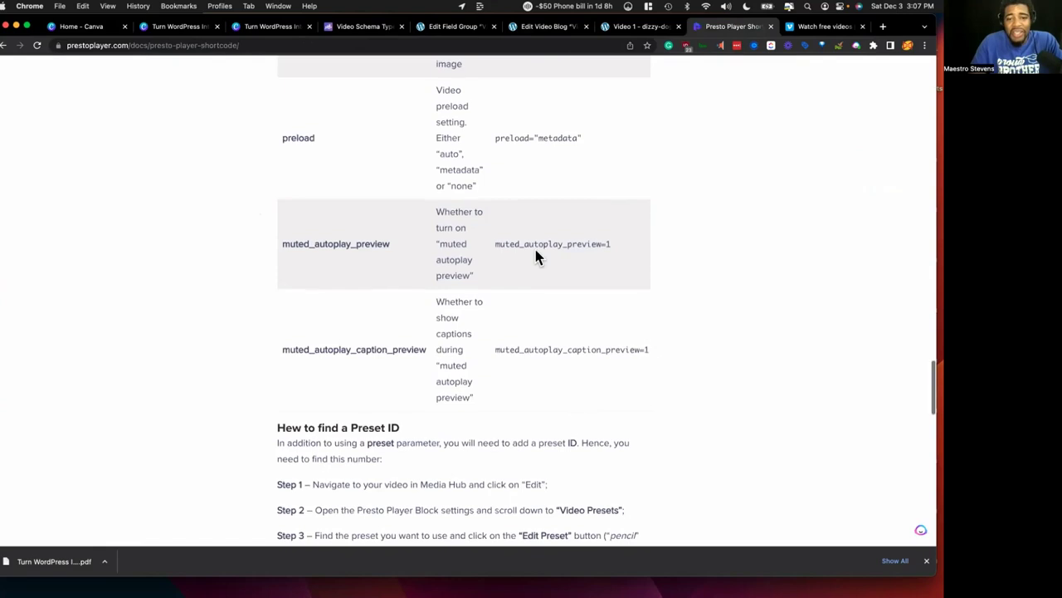
{"action": "scroll", "coordinate": [535, 249], "scroll_direction": "up", "scroll_amount": 15}
{"action": "scroll", "coordinate": [535, 249], "scroll_direction": "down", "scroll_amount": 5}
{"action": "left_click", "coordinate": [456, 329]}
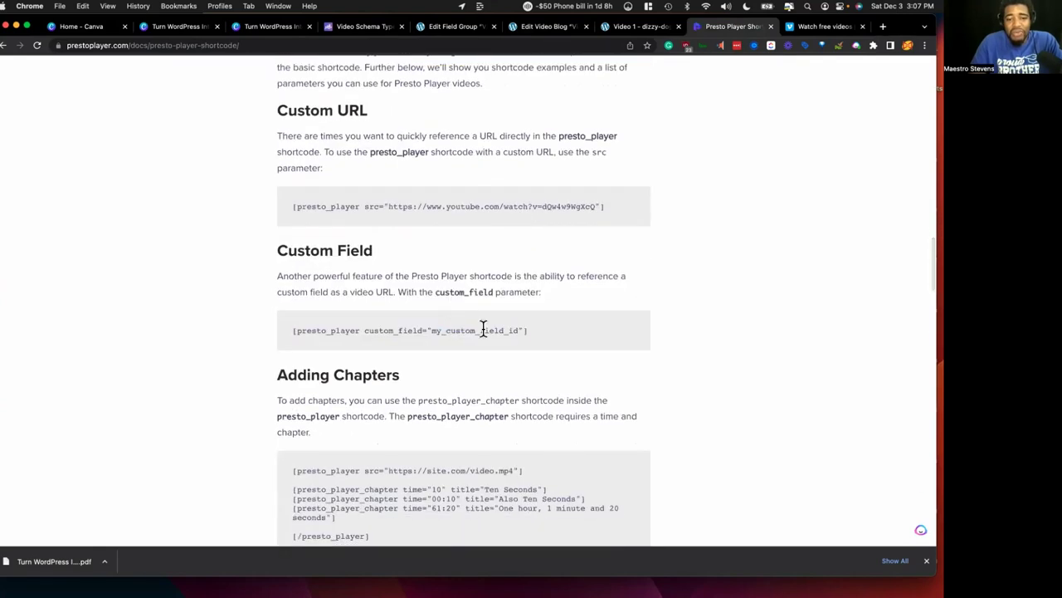
{"action": "left_click_drag", "start_coordinate": [538, 336], "coordinate": [291, 331]}
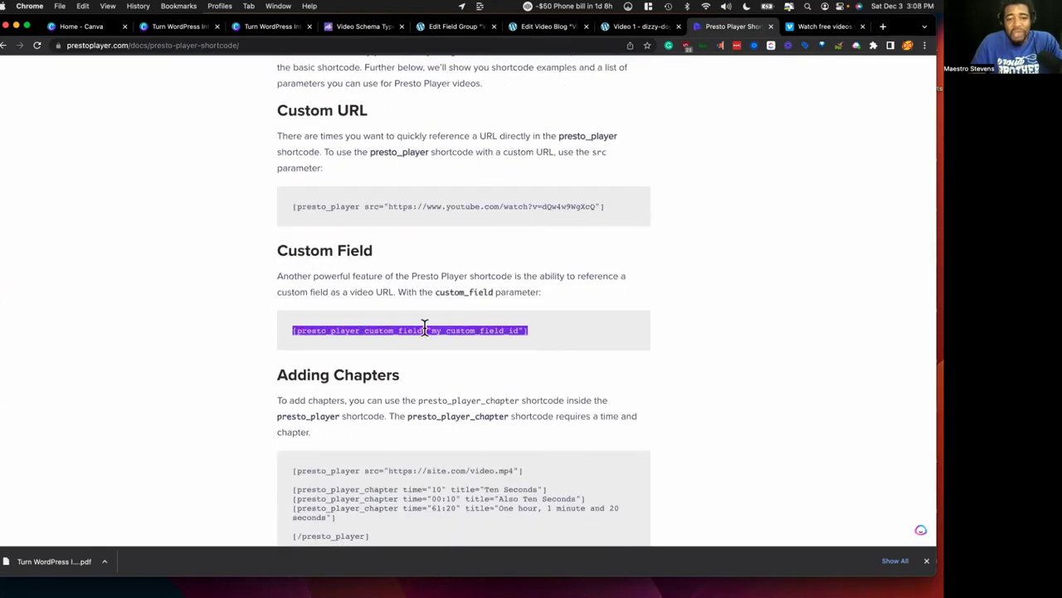
{"action": "left_click_drag", "start_coordinate": [519, 331], "coordinate": [484, 289]}
Step: Open the site's installed plugins and deactivate Meta Box and Meta Box AIO together
{"action": "left_click", "coordinate": [452, 28]}
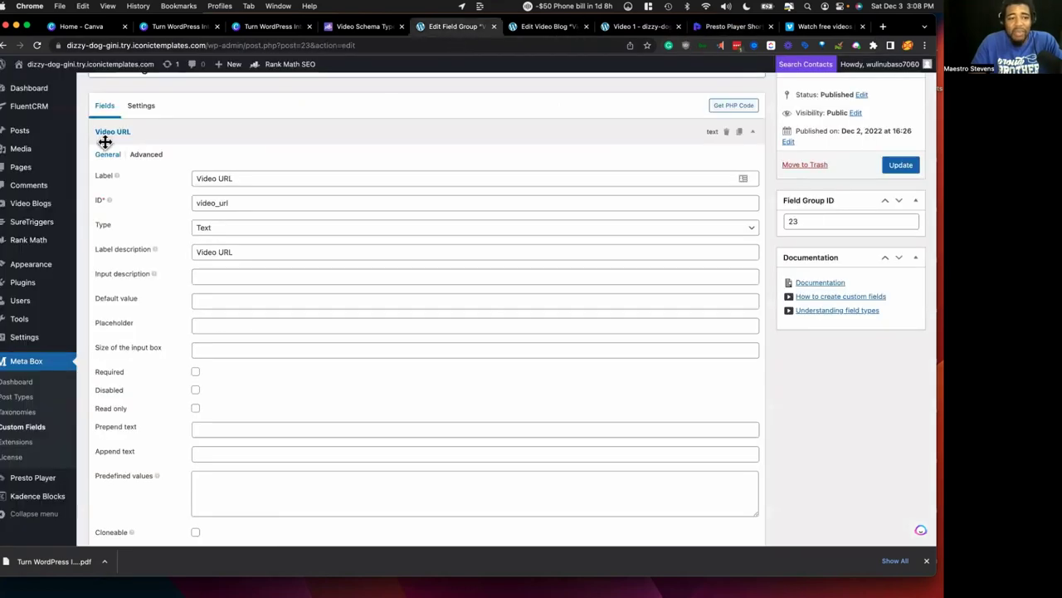
{"action": "left_click", "coordinate": [37, 286]}
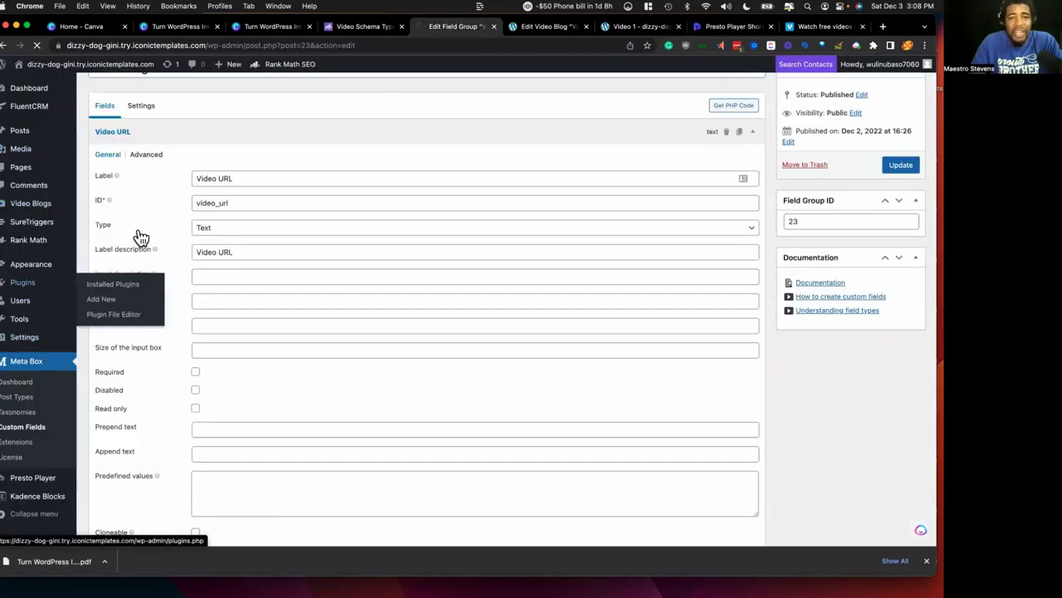
{"action": "scroll", "coordinate": [150, 235], "scroll_direction": "down", "scroll_amount": 10}
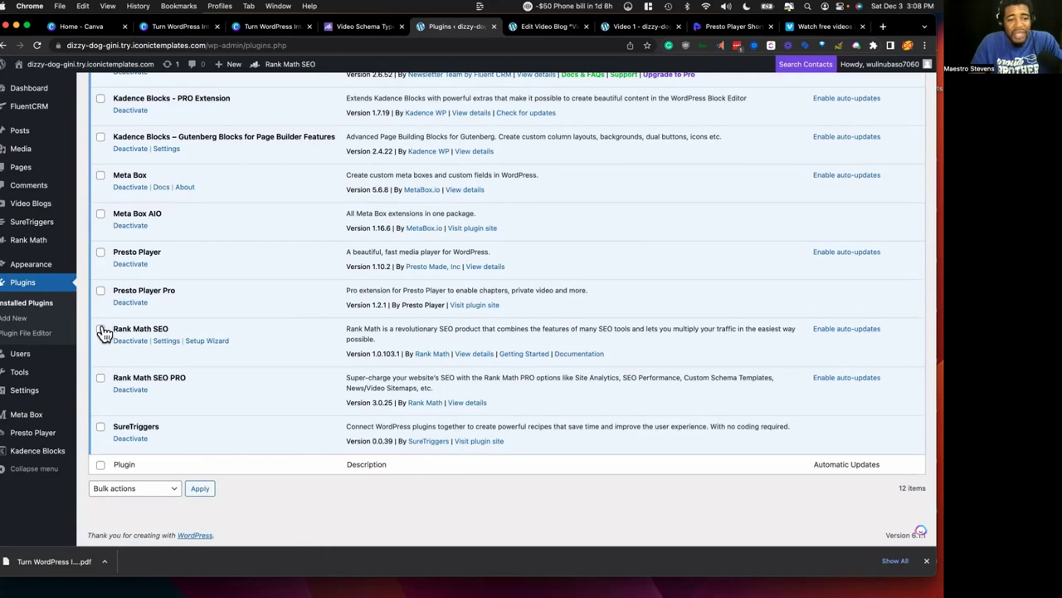
{"action": "left_click", "coordinate": [100, 215]}
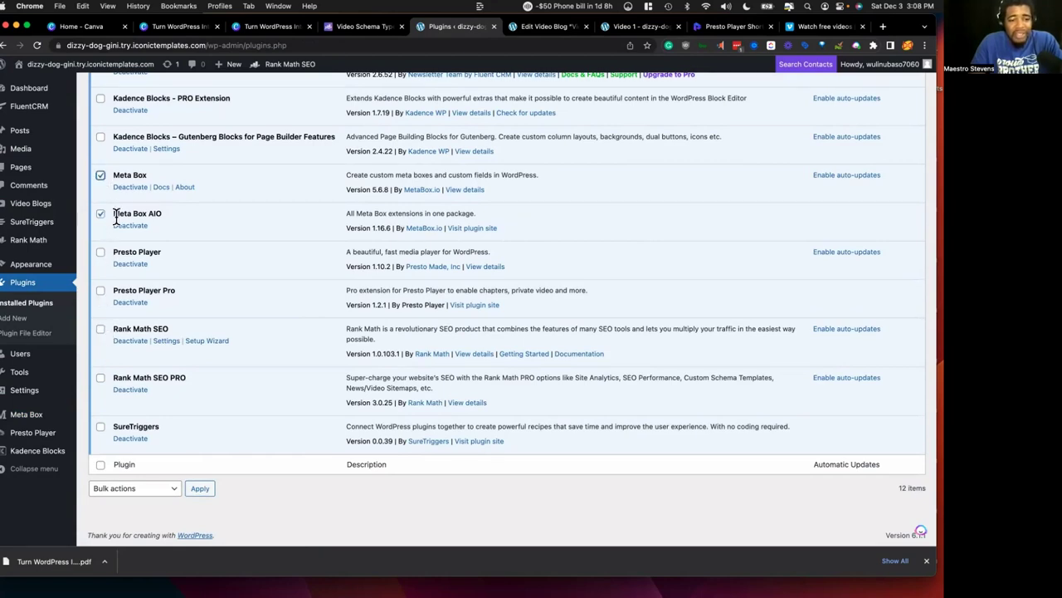
{"action": "left_click", "coordinate": [133, 488]}
{"action": "left_click", "coordinate": [143, 446]}
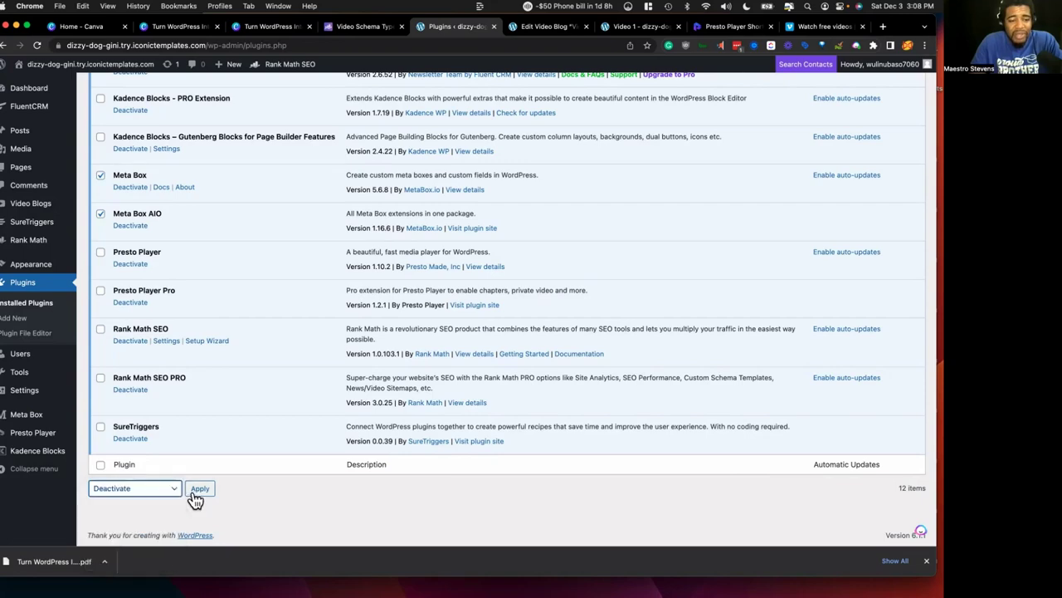
{"action": "left_click", "coordinate": [199, 490]}
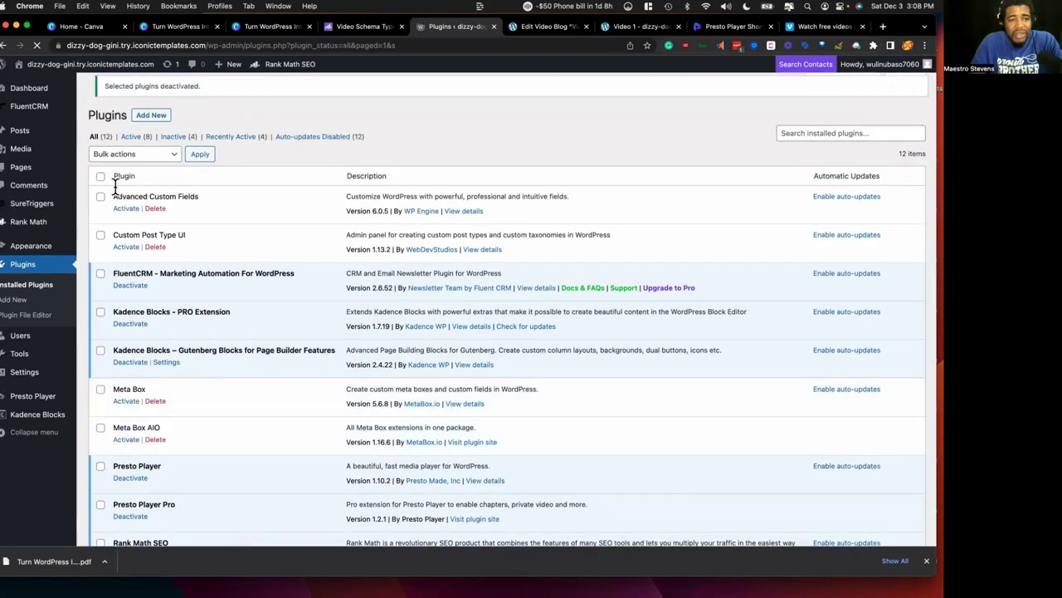
Step: Activate the Advanced Custom Fields and Custom Post Type UI plugins together
{"action": "left_click", "coordinate": [100, 243]}
{"action": "left_click", "coordinate": [133, 162]}
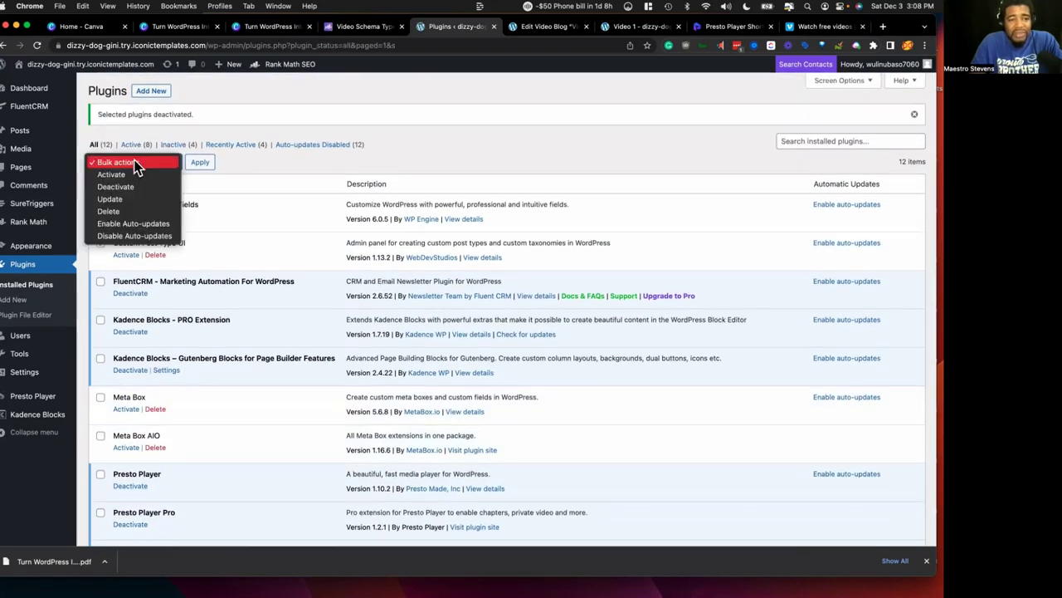
{"action": "left_click", "coordinate": [132, 173]}
{"action": "left_click", "coordinate": [200, 166]}
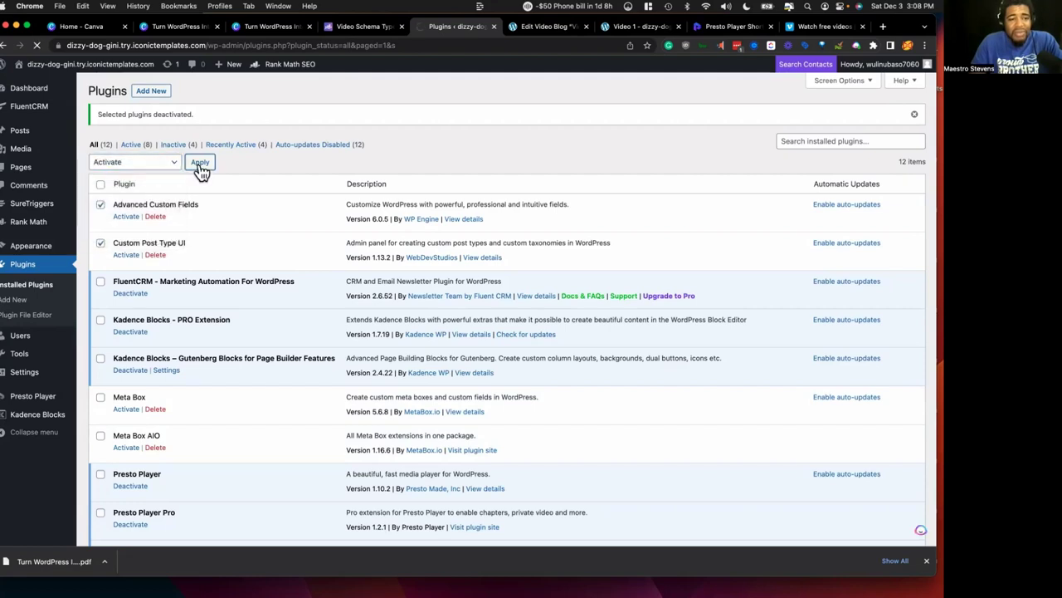
Step: Open Custom Post Type UI's page for adding and editing post types and look through the new post type's settings
{"action": "mouse_move", "coordinate": [35, 206]}
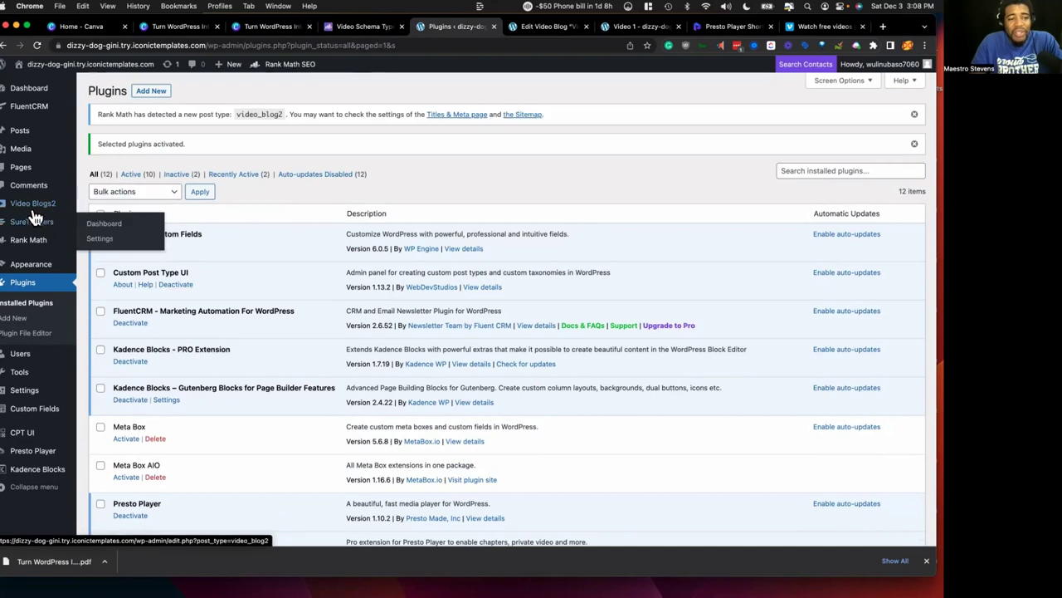
{"action": "mouse_move", "coordinate": [31, 409]}
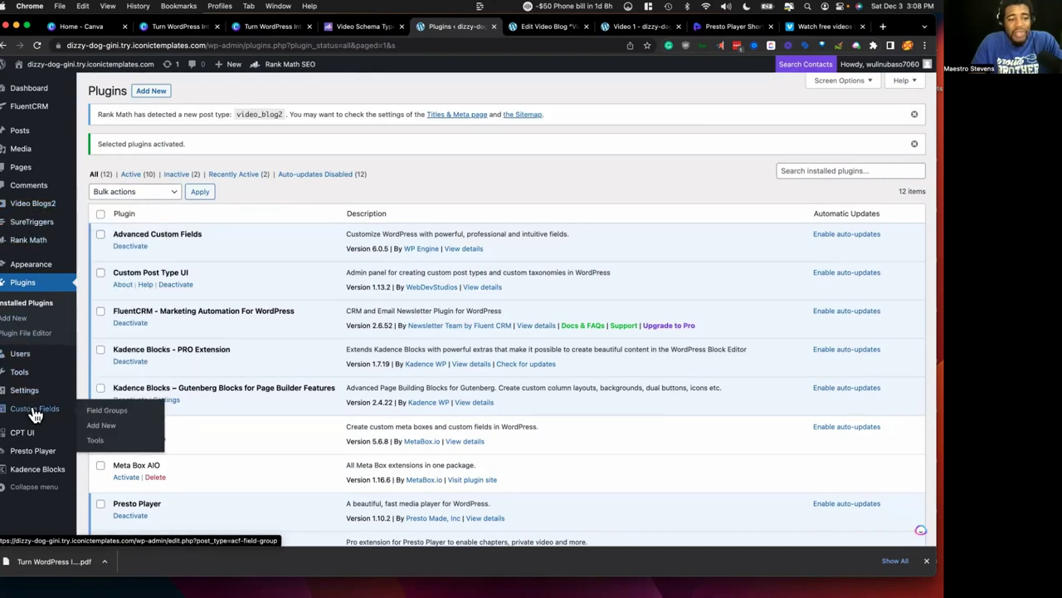
{"action": "mouse_move", "coordinate": [33, 433]}
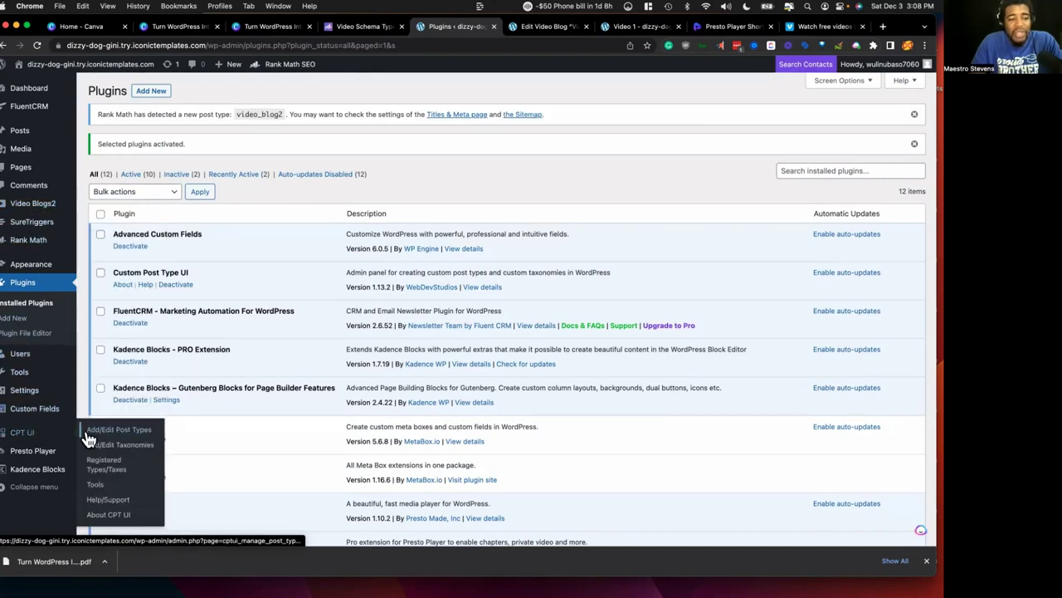
{"action": "left_click", "coordinate": [90, 438]}
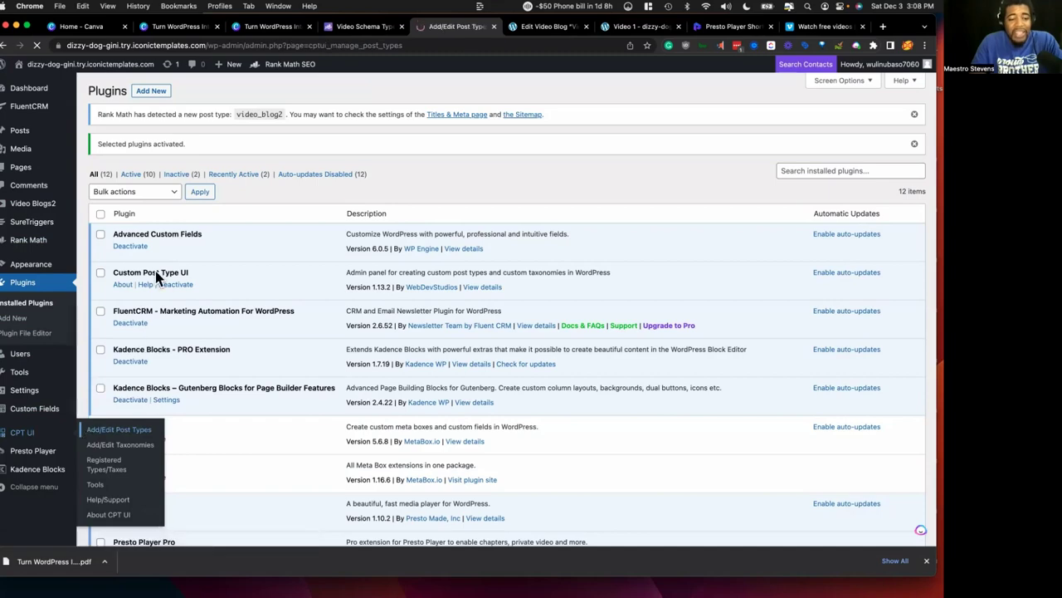
{"action": "scroll", "coordinate": [175, 200], "scroll_direction": "down", "scroll_amount": 5}
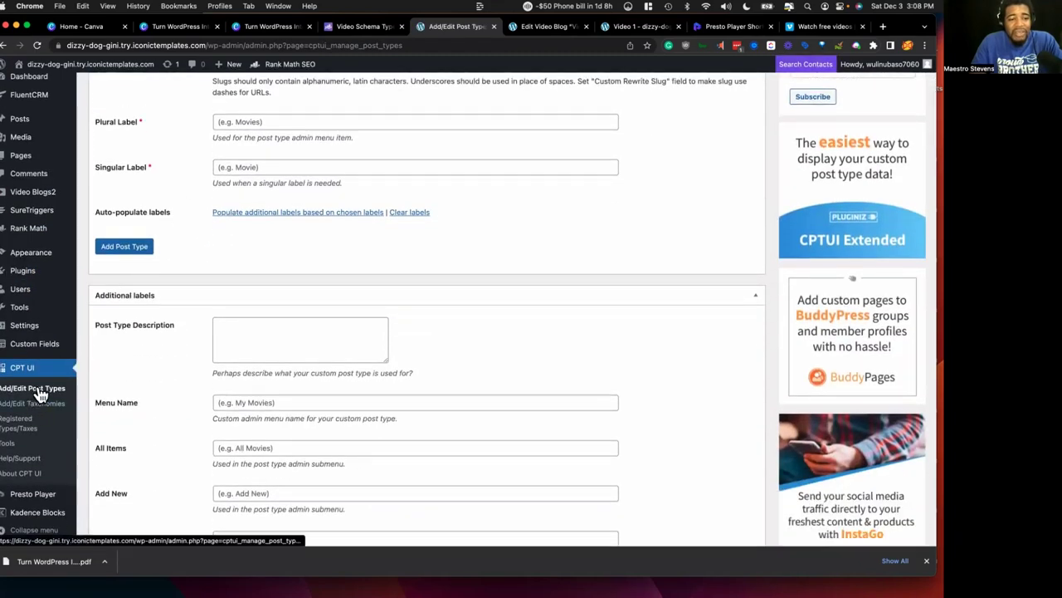
{"action": "scroll", "coordinate": [176, 358], "scroll_direction": "down", "scroll_amount": 3}
{"action": "scroll", "coordinate": [176, 357], "scroll_direction": "down", "scroll_amount": 11}
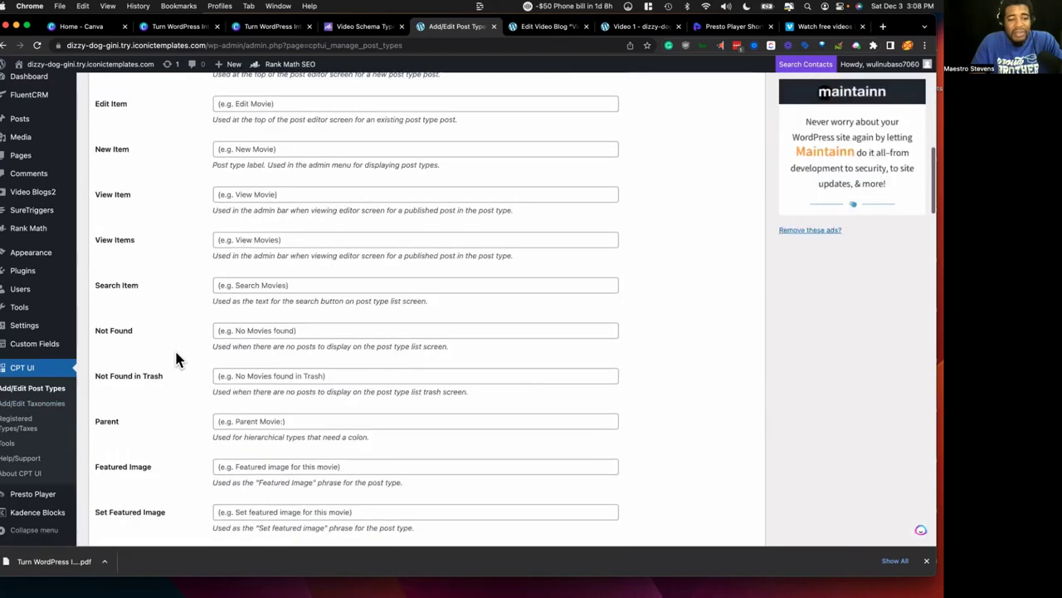
{"action": "scroll", "coordinate": [174, 349], "scroll_direction": "up", "scroll_amount": 20}
Step: Look at the taxonomies page, then open the existing Video Blogs2 post type for editing and check the post type choices
{"action": "left_click", "coordinate": [35, 414]}
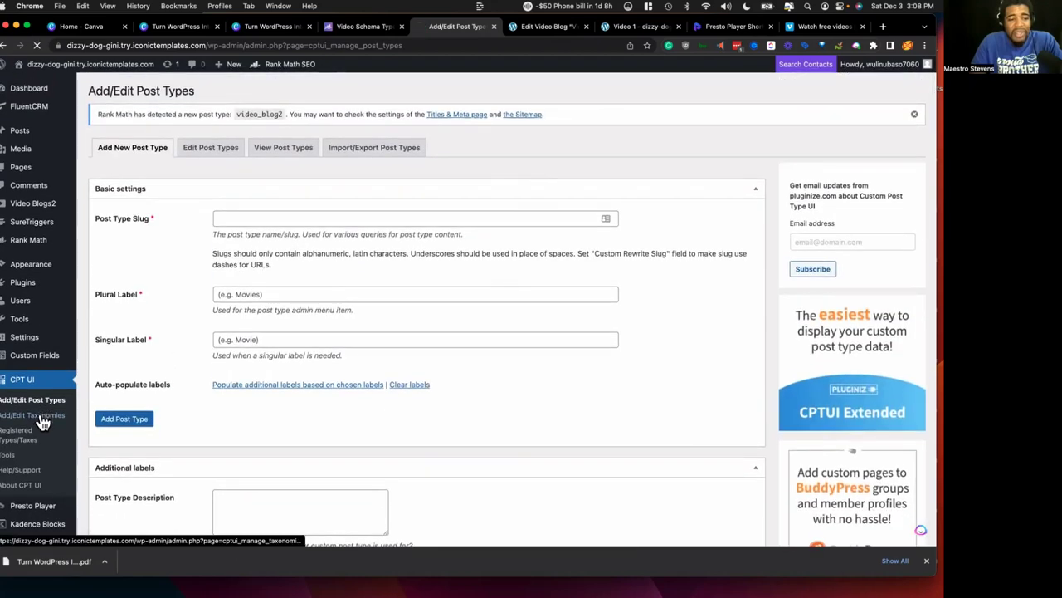
{"action": "left_click", "coordinate": [32, 402]}
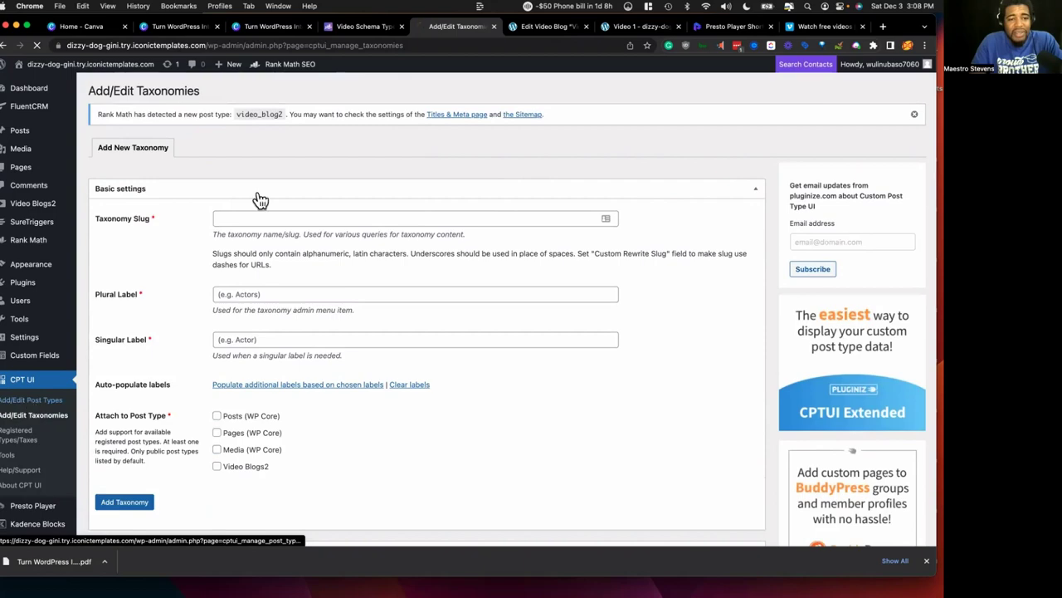
{"action": "left_click", "coordinate": [210, 149]}
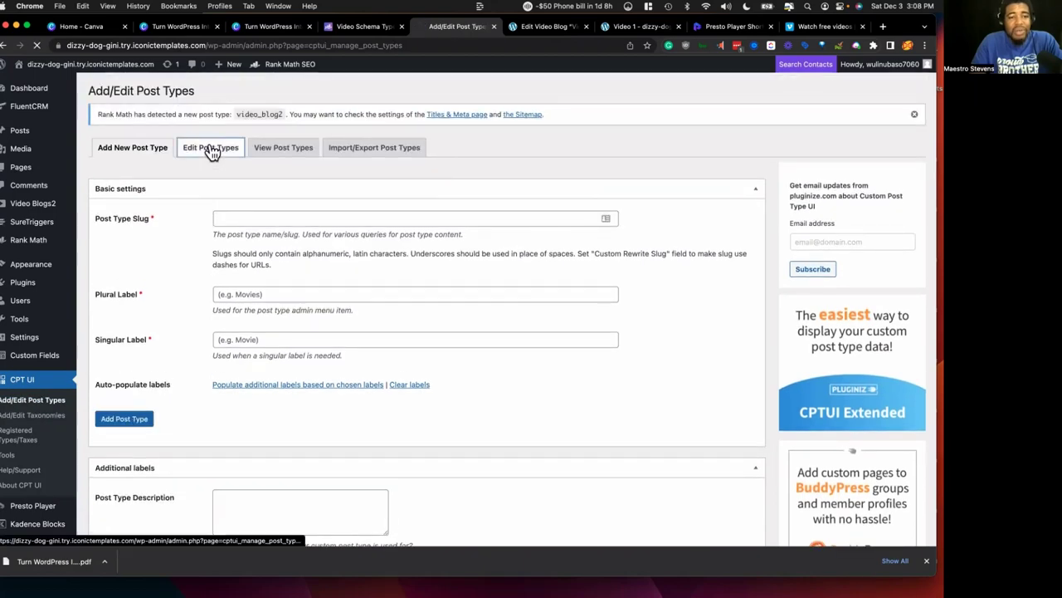
{"action": "scroll", "coordinate": [165, 282], "scroll_direction": "down", "scroll_amount": 1}
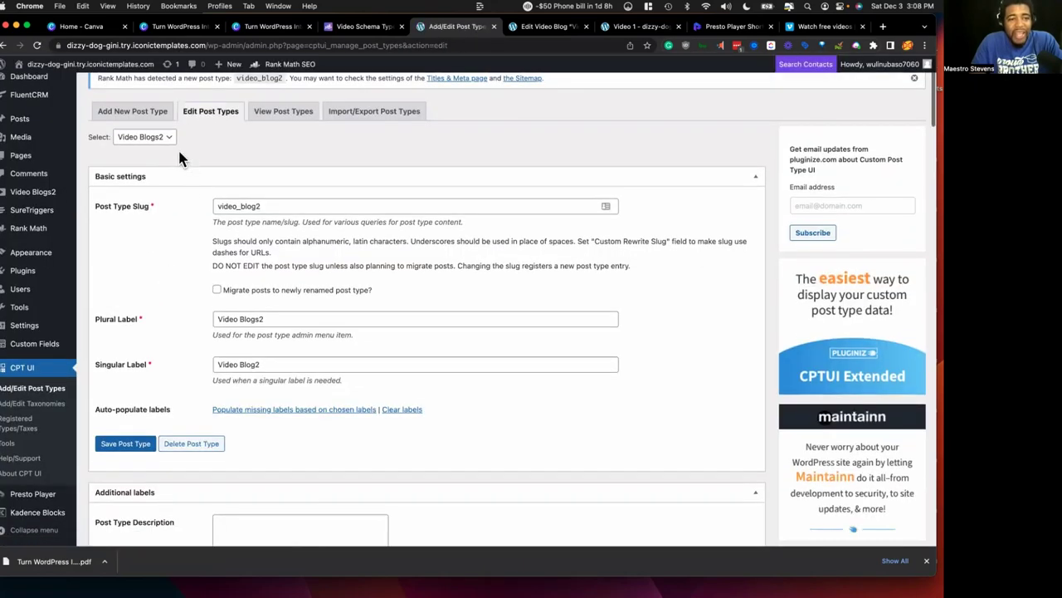
{"action": "left_click", "coordinate": [164, 141]}
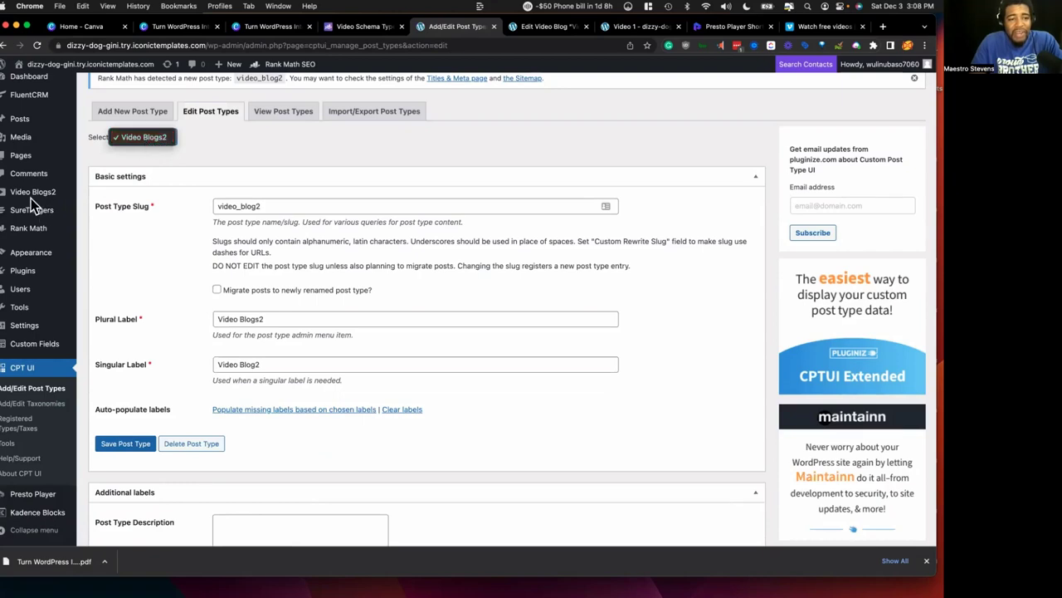
{"action": "left_click", "coordinate": [161, 238]}
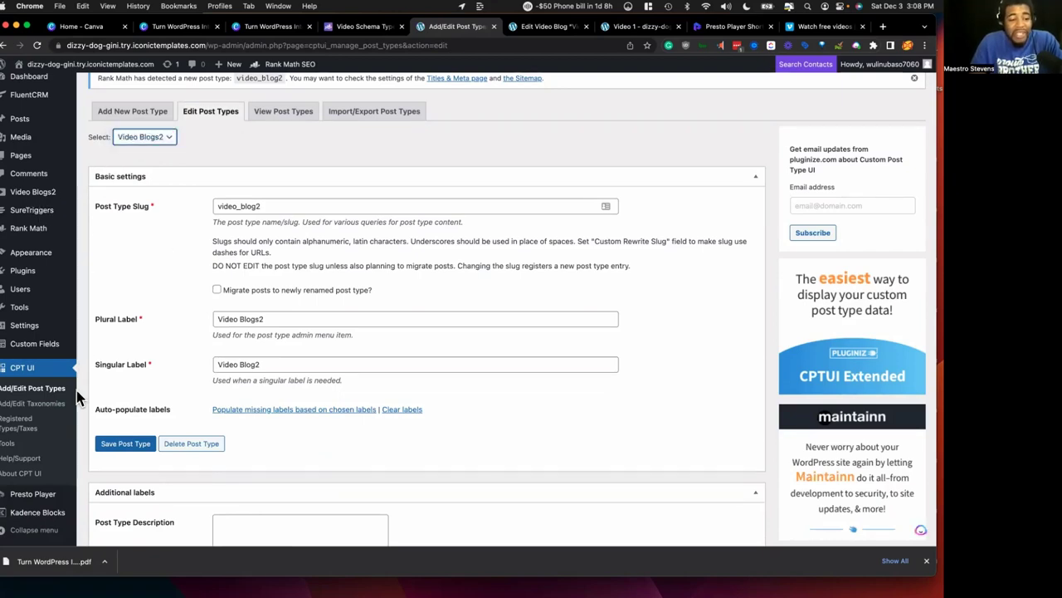
Step: Open the Video Blog Custom Field 2 field group, expand the Video URL2 field and select its field name video_url2
{"action": "scroll", "coordinate": [77, 390], "scroll_direction": "down", "scroll_amount": 1}
{"action": "mouse_move", "coordinate": [37, 349]}
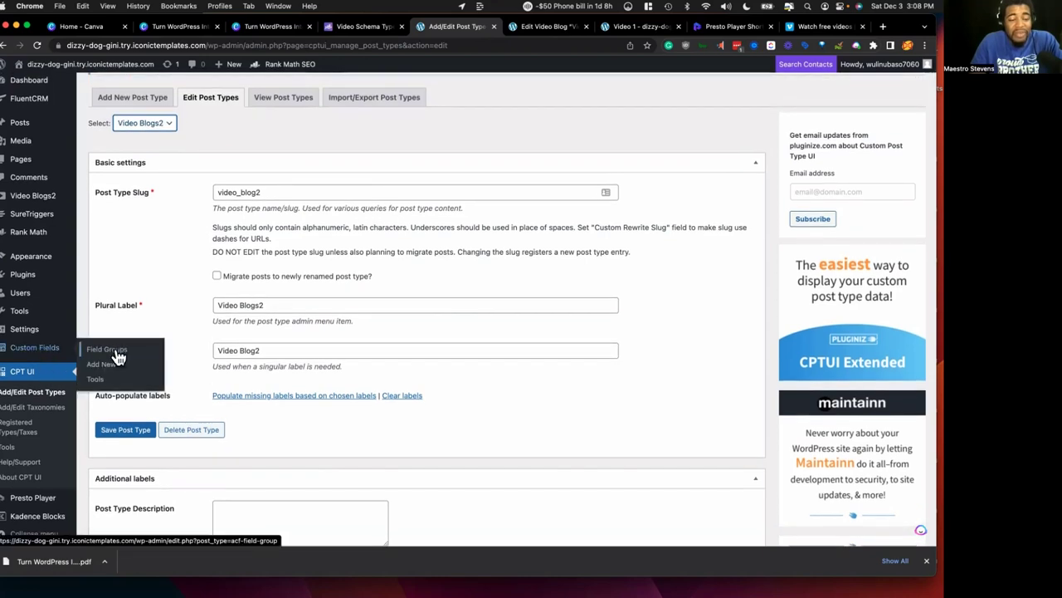
{"action": "left_click", "coordinate": [112, 349]}
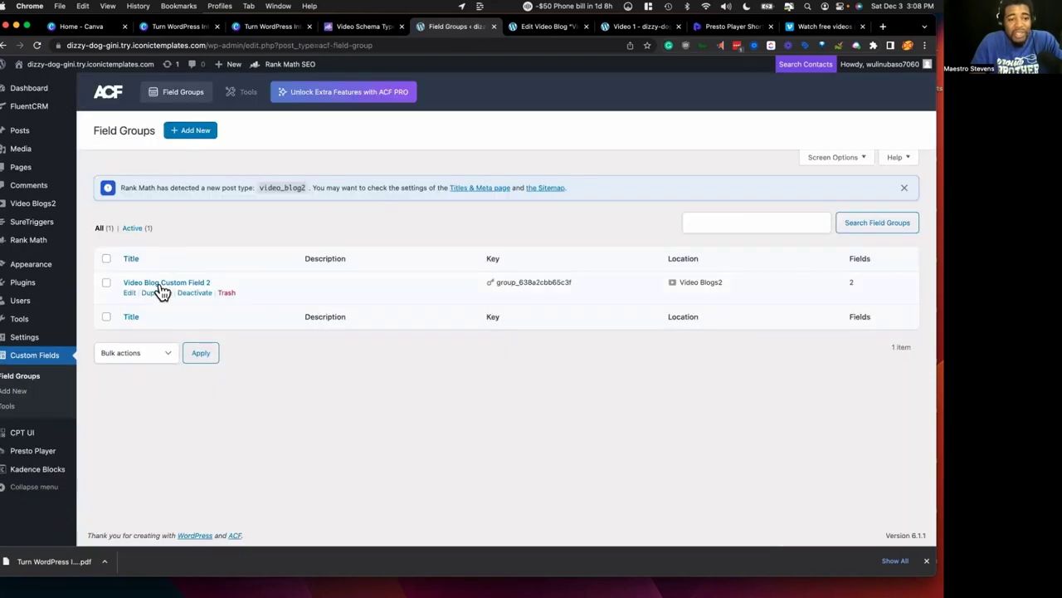
{"action": "left_click", "coordinate": [132, 295]}
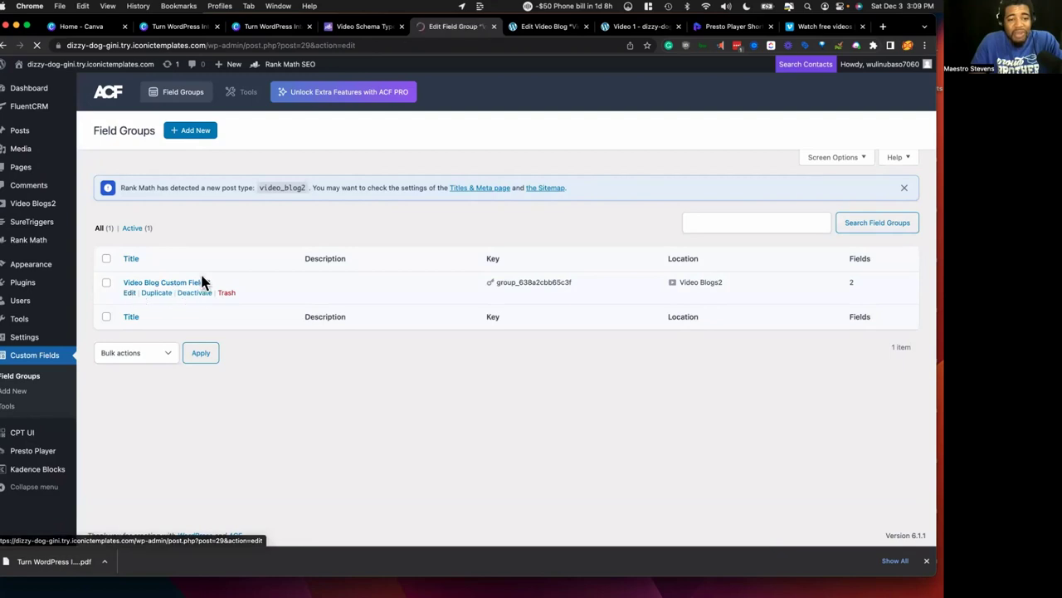
{"action": "left_click", "coordinate": [144, 283]}
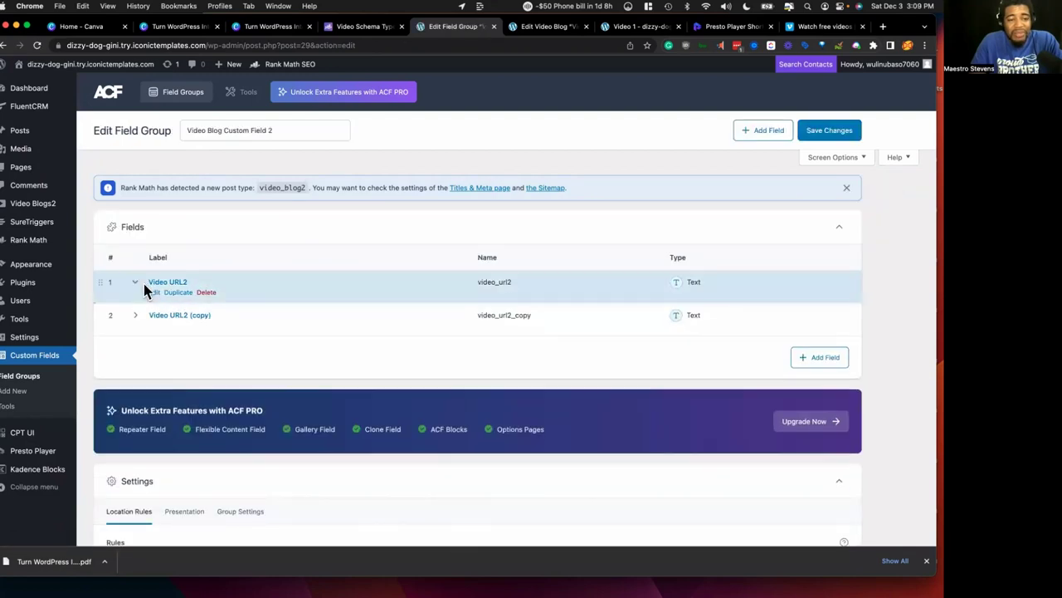
{"action": "scroll", "coordinate": [162, 398], "scroll_direction": "down", "scroll_amount": 2}
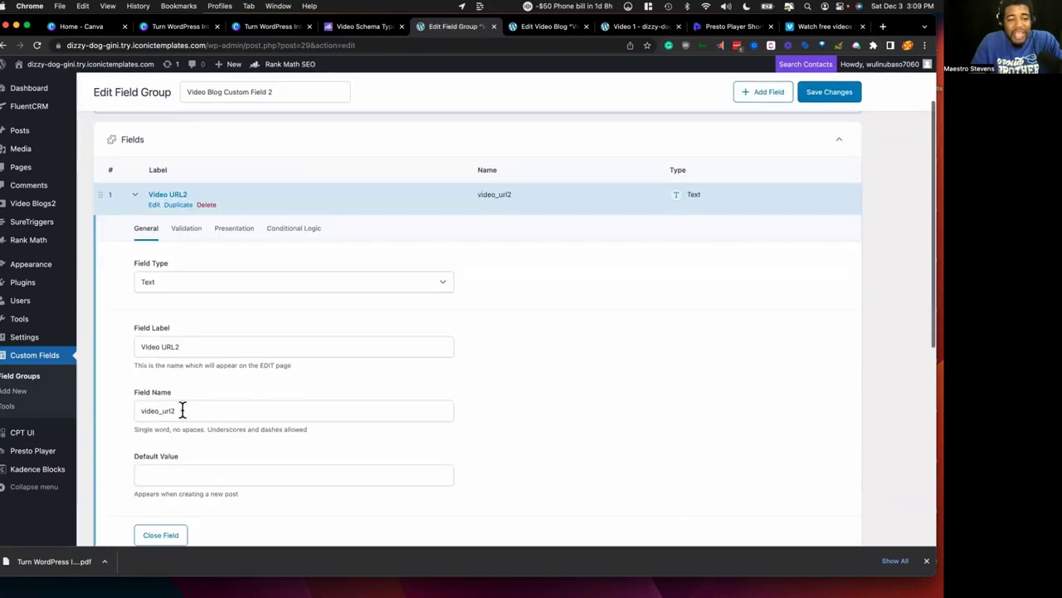
{"action": "left_click_drag", "start_coordinate": [183, 410], "coordinate": [137, 410]}
{"action": "scroll", "coordinate": [192, 404], "scroll_direction": "down", "scroll_amount": 1}
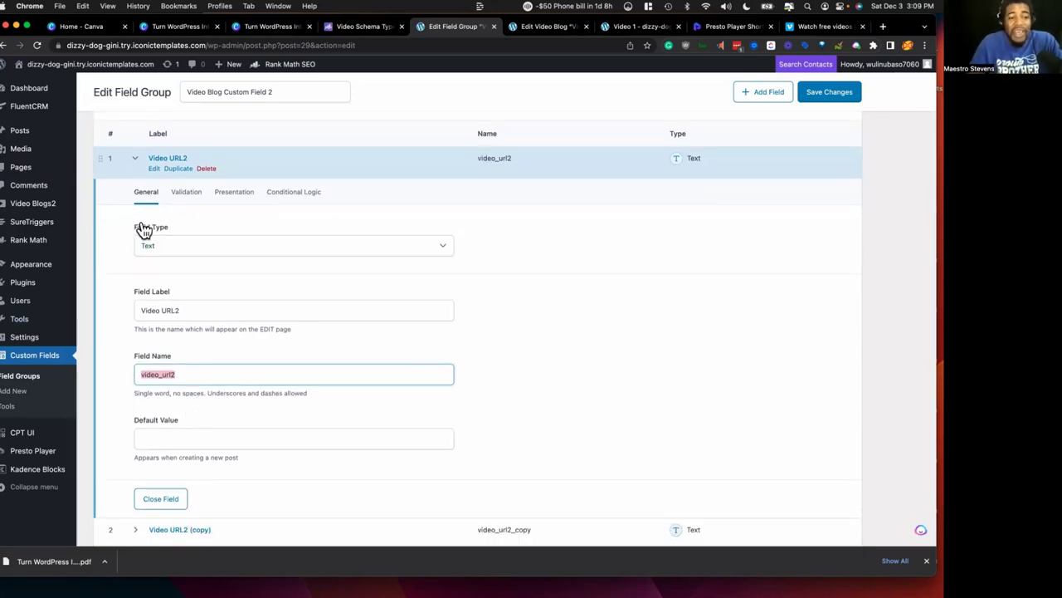
Step: Revisit the Video 1 page and post editor, then return to the Canva presentation and advance to the "What Are Analytics?" slide
{"action": "left_click", "coordinate": [618, 30]}
{"action": "left_click", "coordinate": [561, 29]}
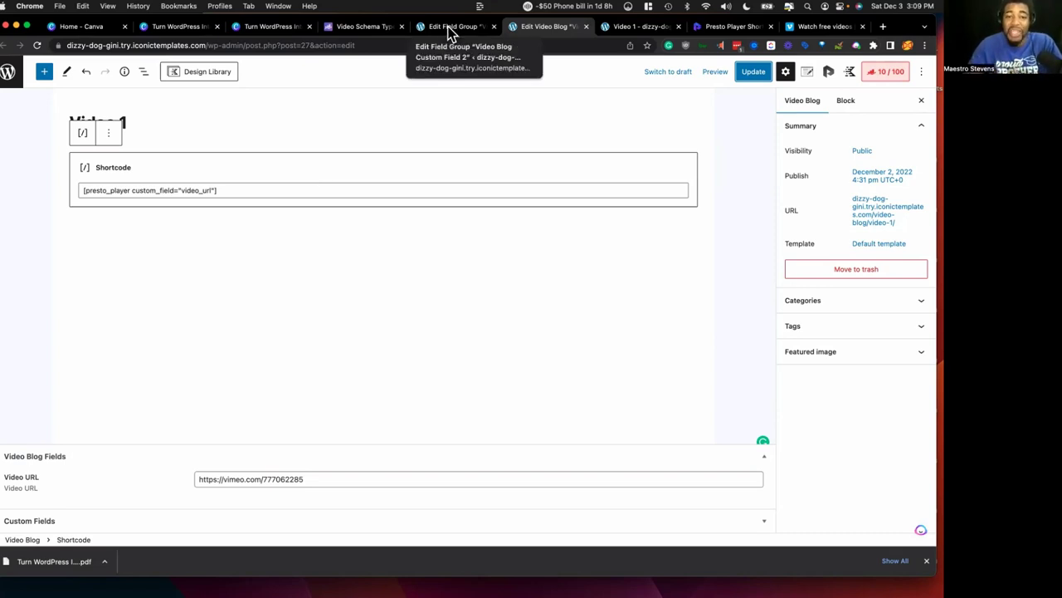
{"action": "left_click", "coordinate": [278, 27]}
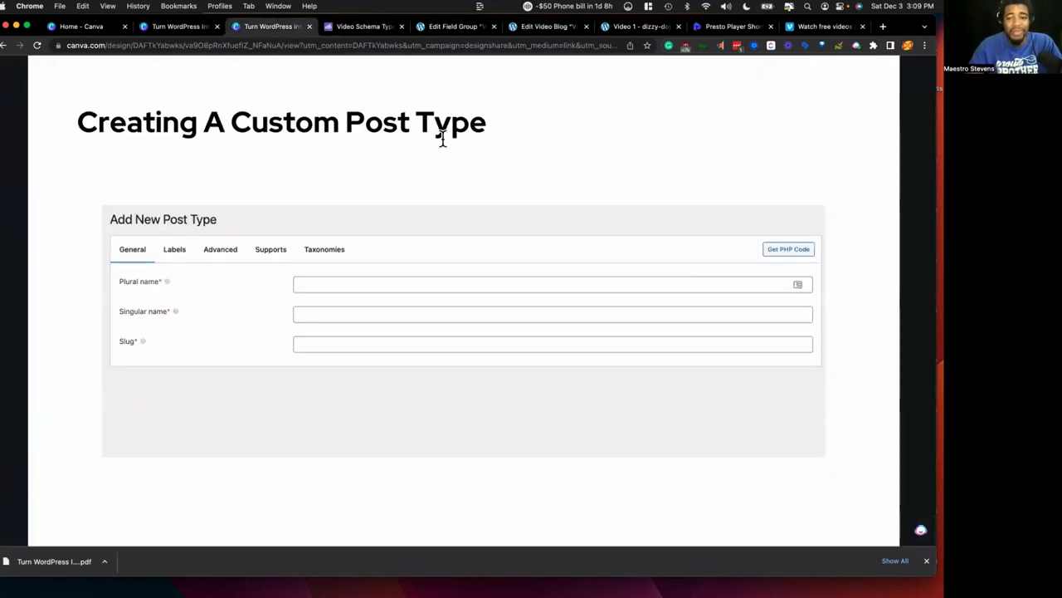
{"action": "left_click", "coordinate": [896, 301]}
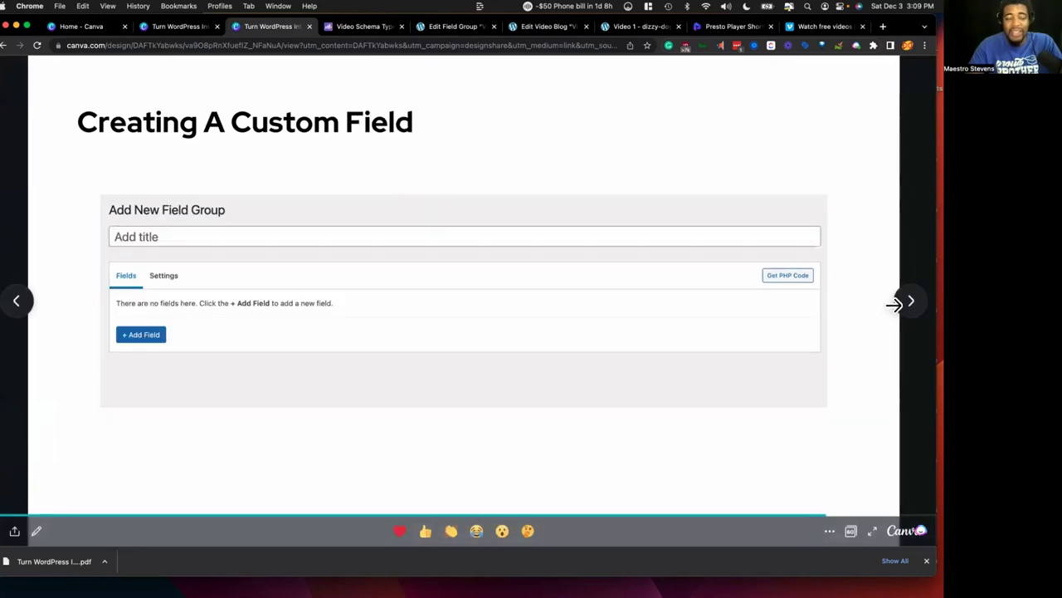
{"action": "left_click", "coordinate": [913, 301]}
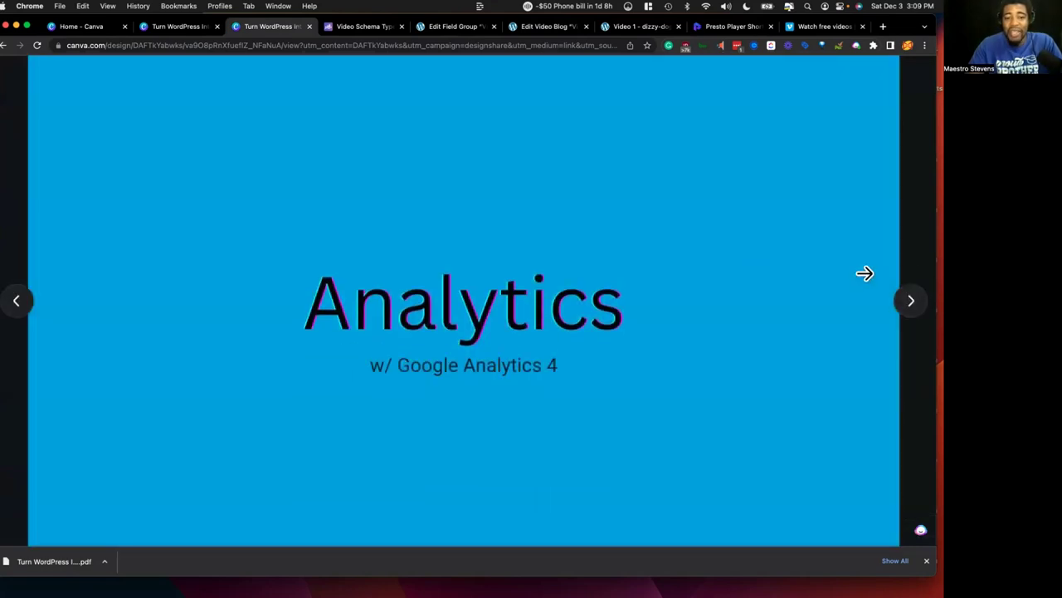
{"action": "left_click", "coordinate": [913, 302]}
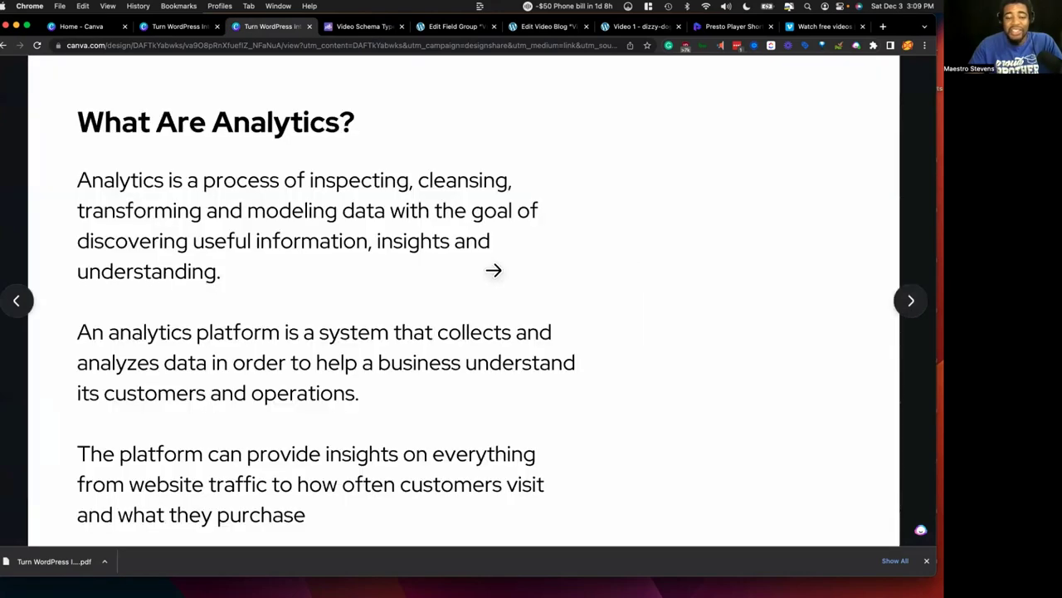